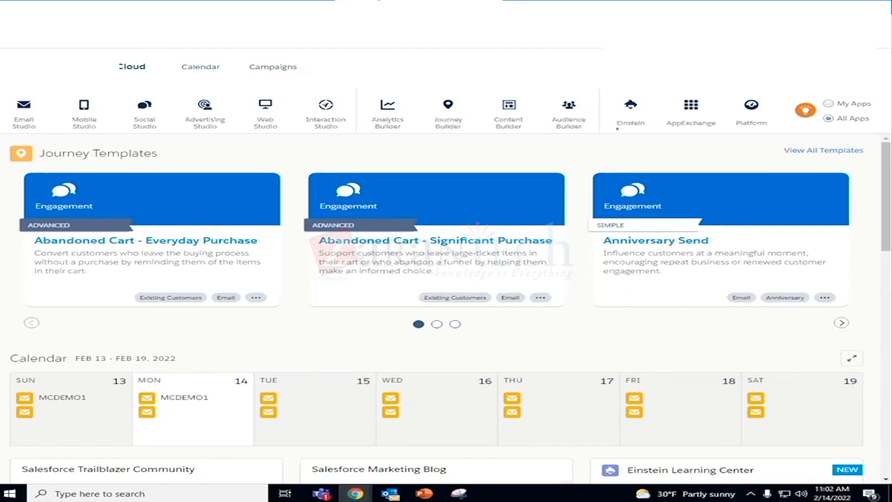
# - Open Automation Studio and look through the automation folders on its overview
pyautogui.moveTo(448, 119)
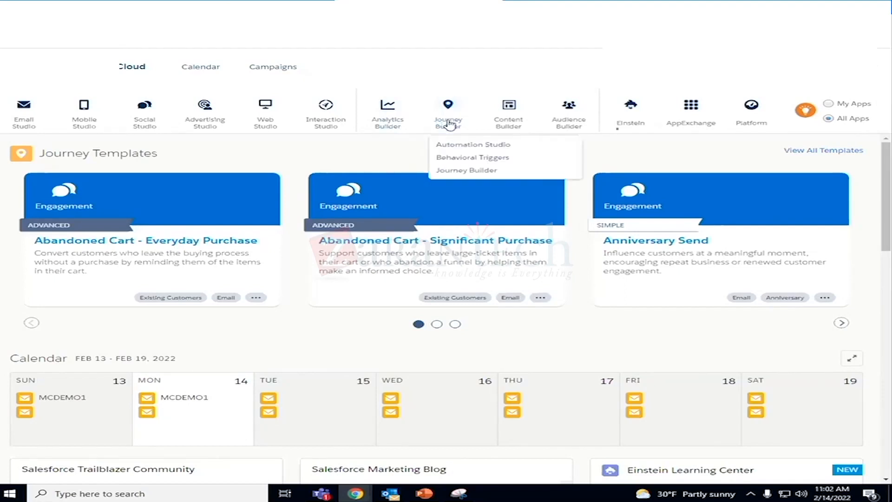
pyautogui.click(457, 148)
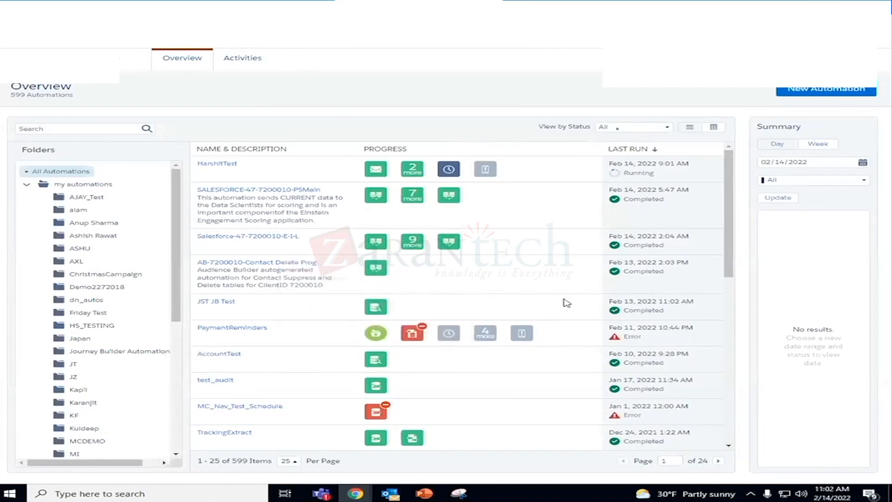
pyautogui.scroll(-5, 104, 278)
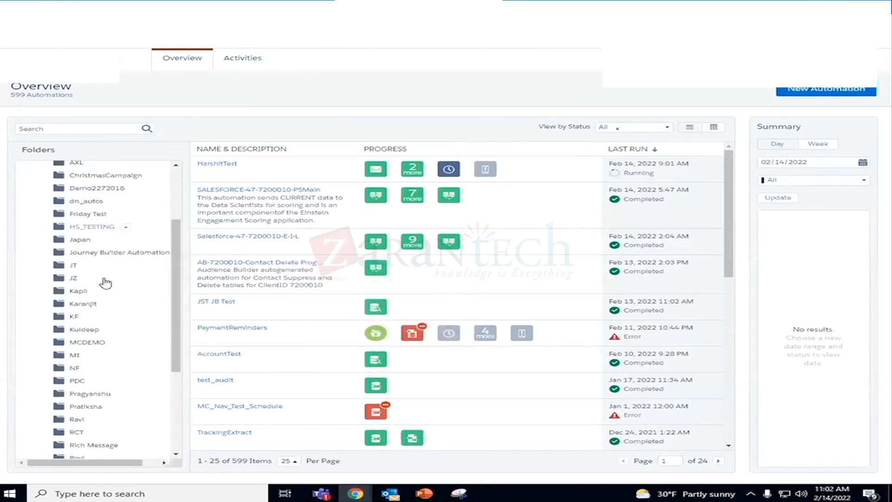
pyautogui.scroll(6, 103, 285)
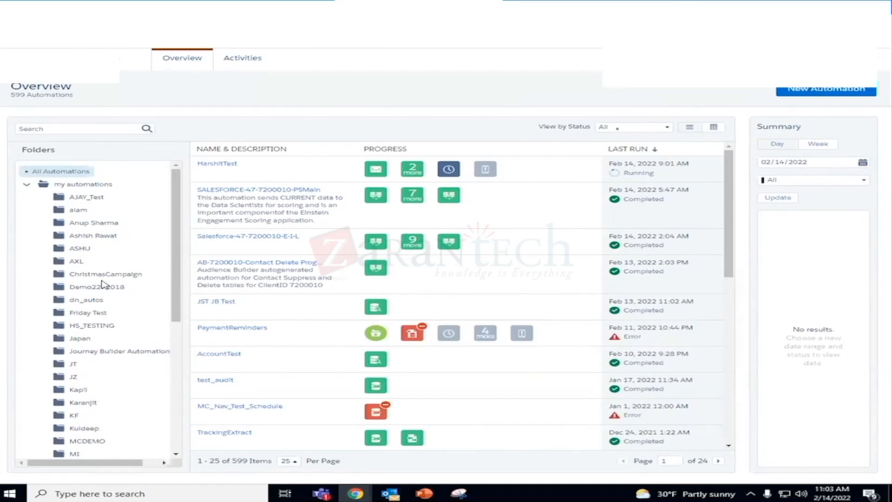
# - Create a new activity of the Send Email type from the Activities area
pyautogui.click(241, 59)
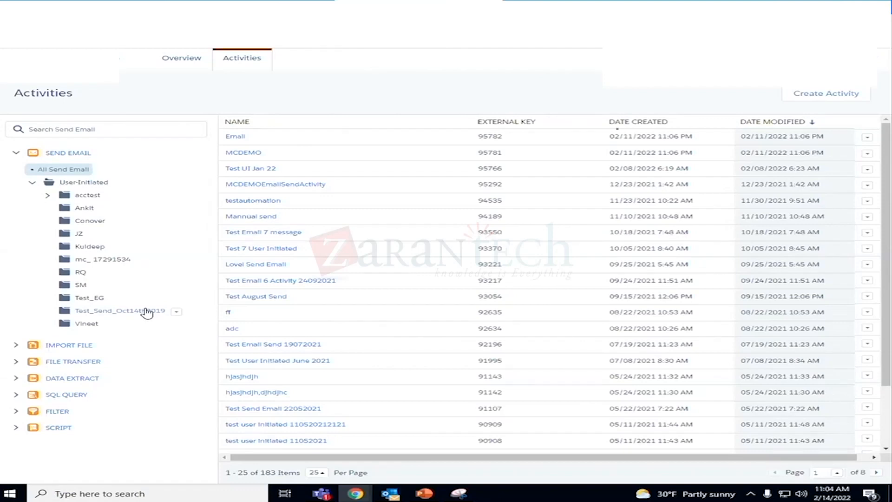
pyautogui.click(837, 92)
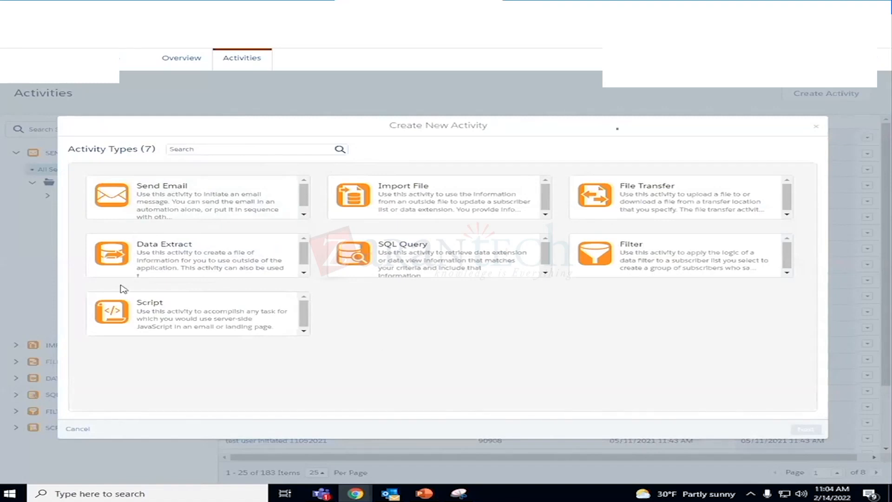
pyautogui.click(174, 203)
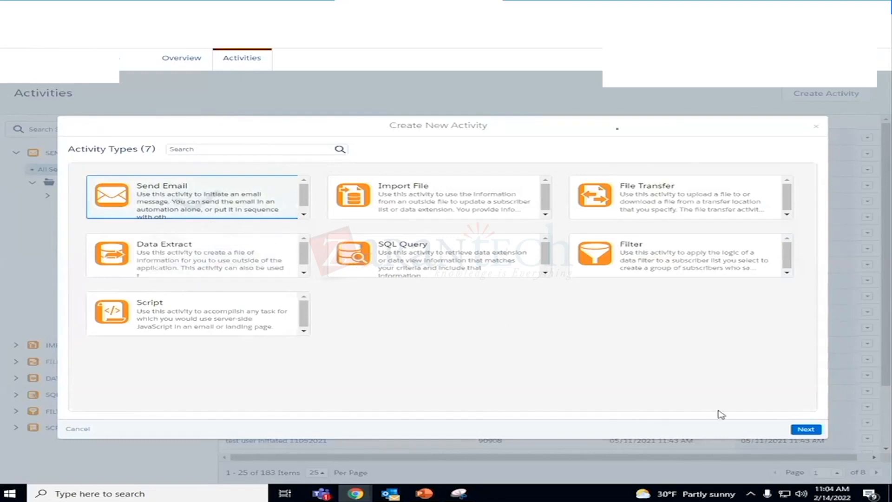
pyautogui.click(807, 428)
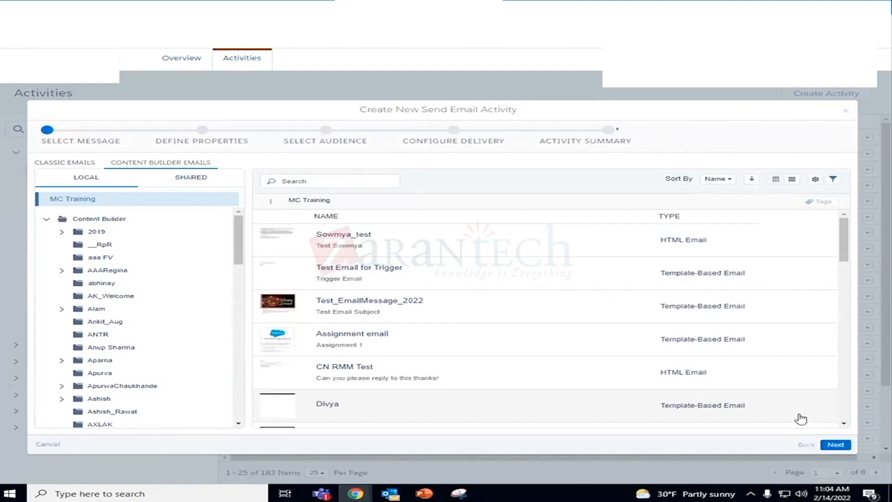
# - Choose the first listed HTML email in Content Builder as the message and name the activity "Test email"
pyautogui.click(437, 251)
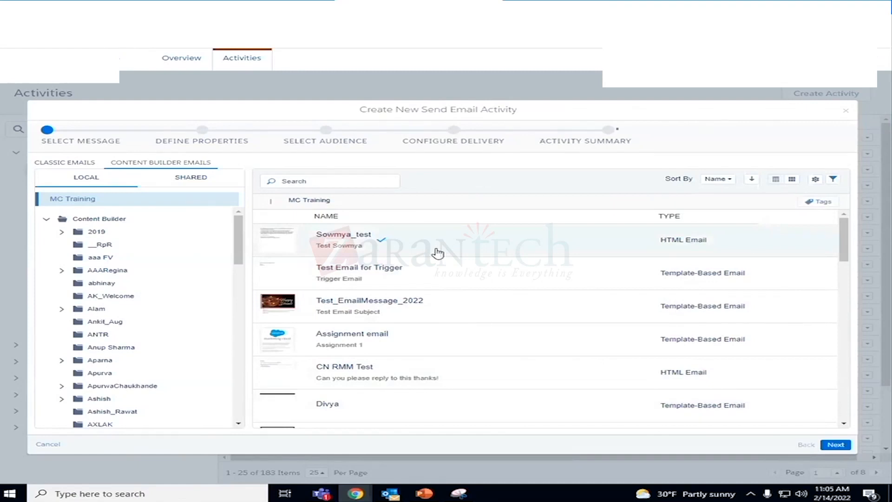
pyautogui.click(844, 448)
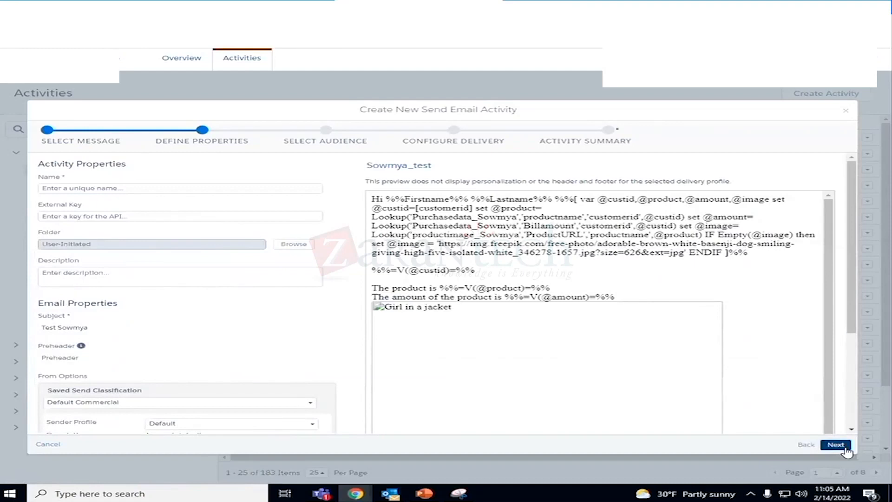
pyautogui.click(88, 189)
pyautogui.write('Test email')
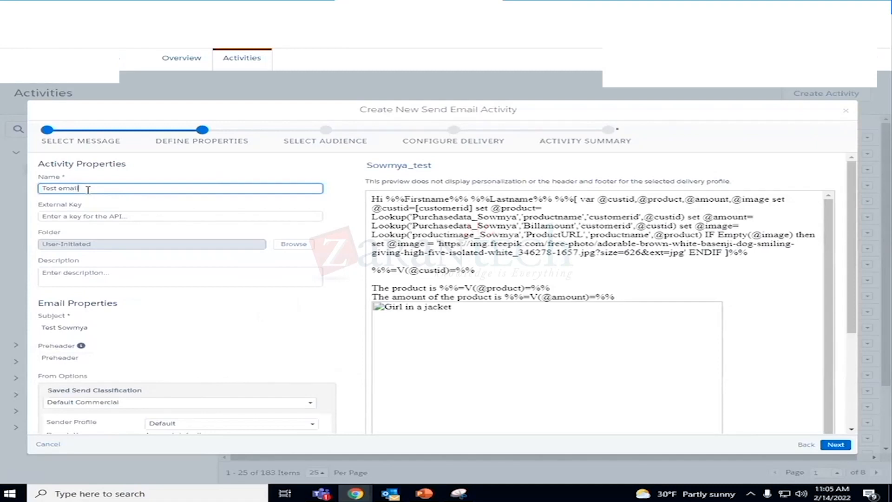
# - Review the email properties and examine the sender profiles available in the From Options
pyautogui.scroll(-2, 141, 273)
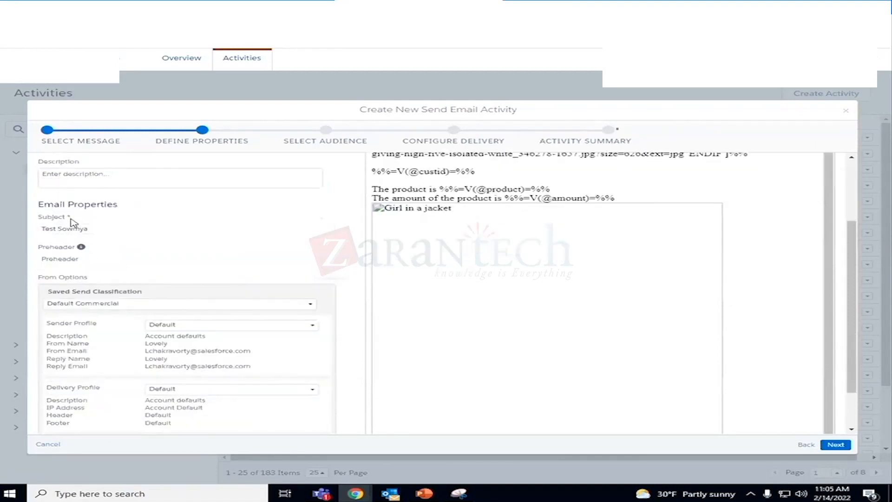
pyautogui.scroll(-1, 175, 274)
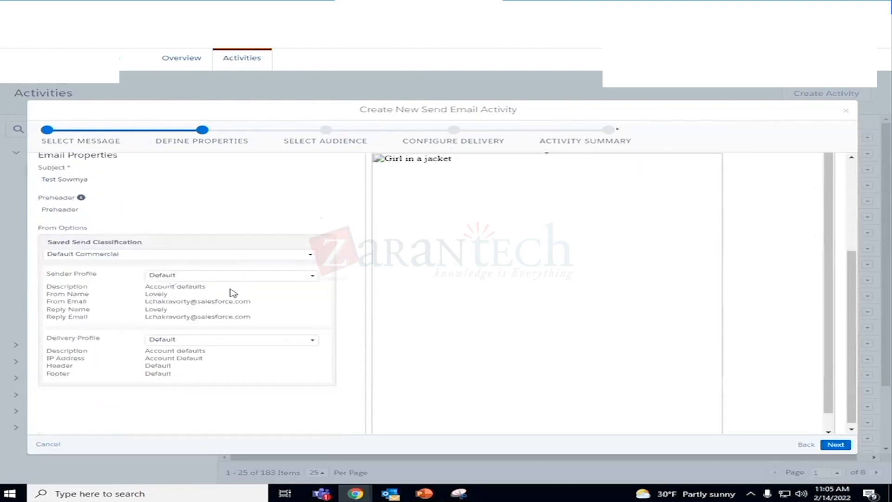
pyautogui.click(239, 277)
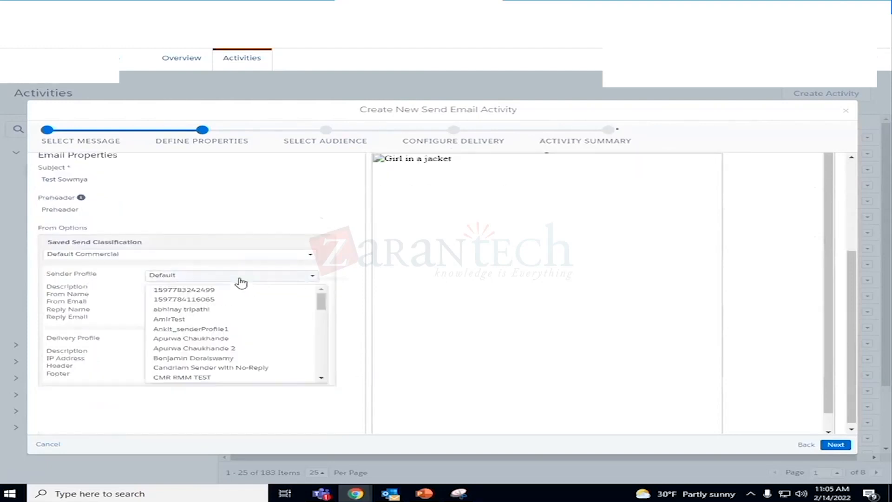
pyautogui.scroll(-15, 258, 303)
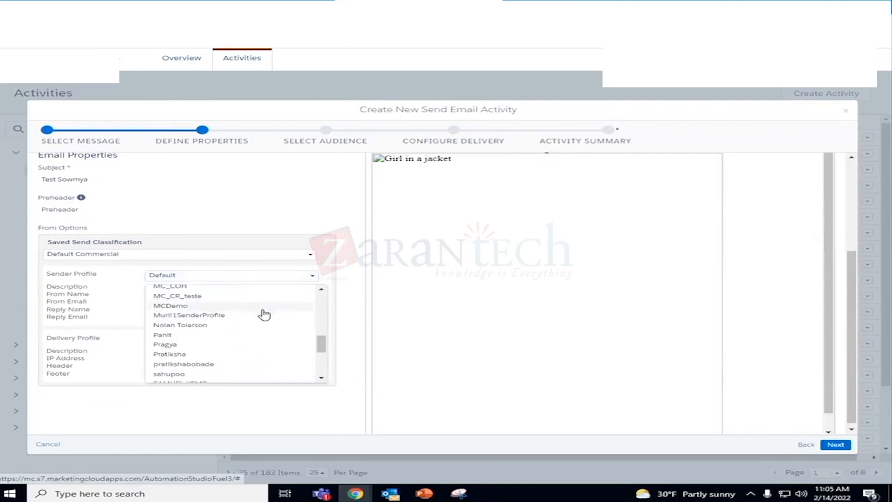
pyautogui.scroll(-3, 263, 315)
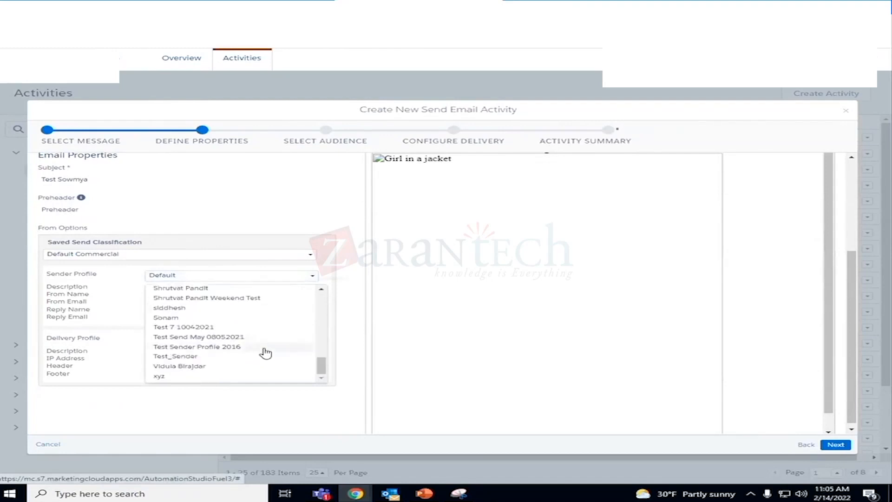
pyautogui.scroll(2, 268, 351)
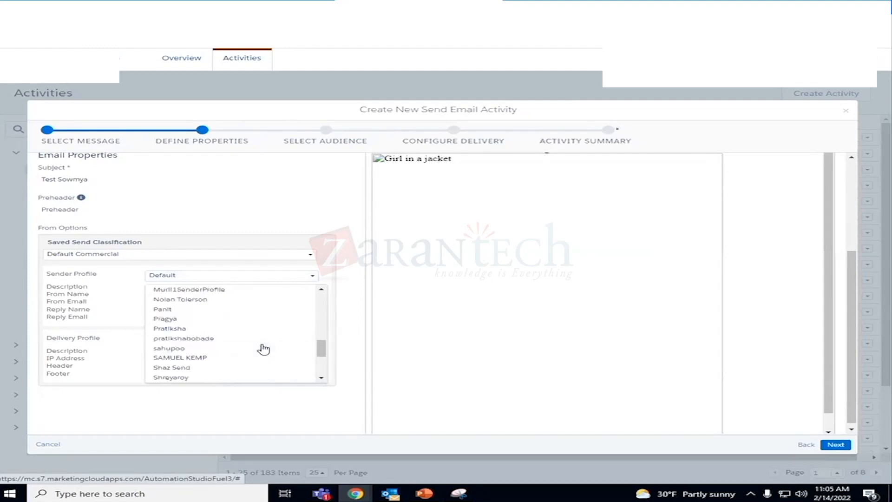
pyautogui.scroll(3, 264, 348)
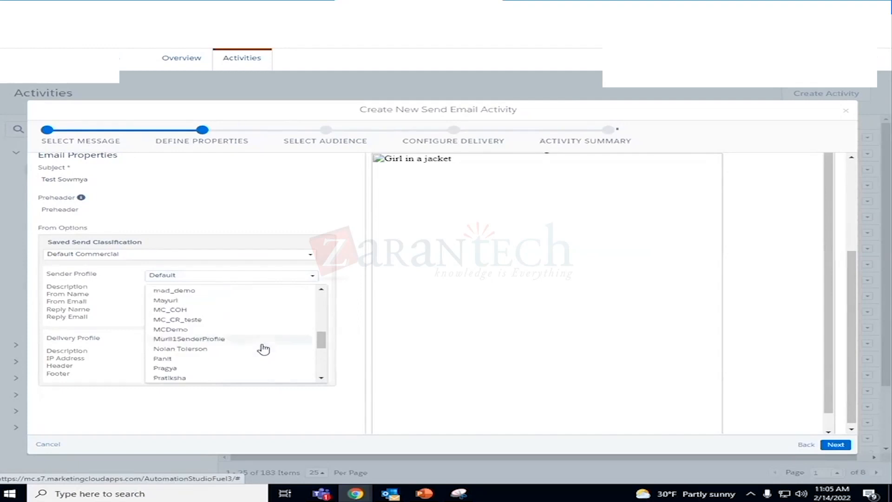
pyautogui.scroll(6, 264, 349)
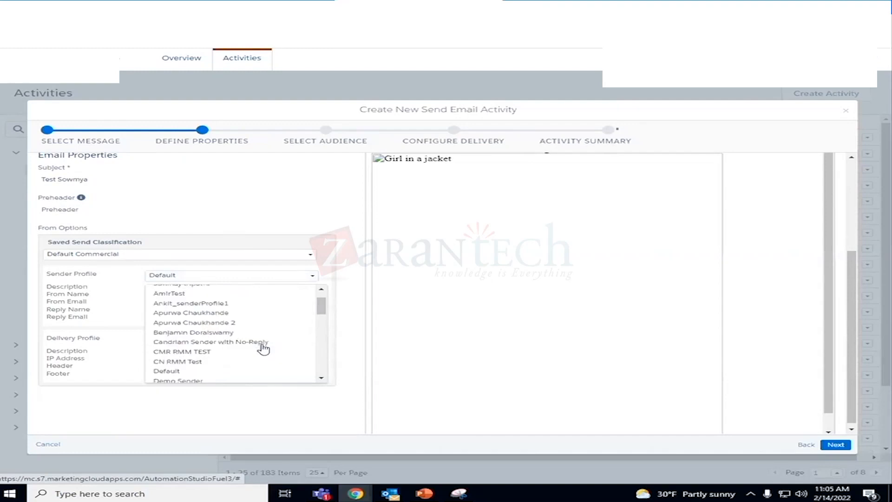
pyautogui.scroll(3, 263, 349)
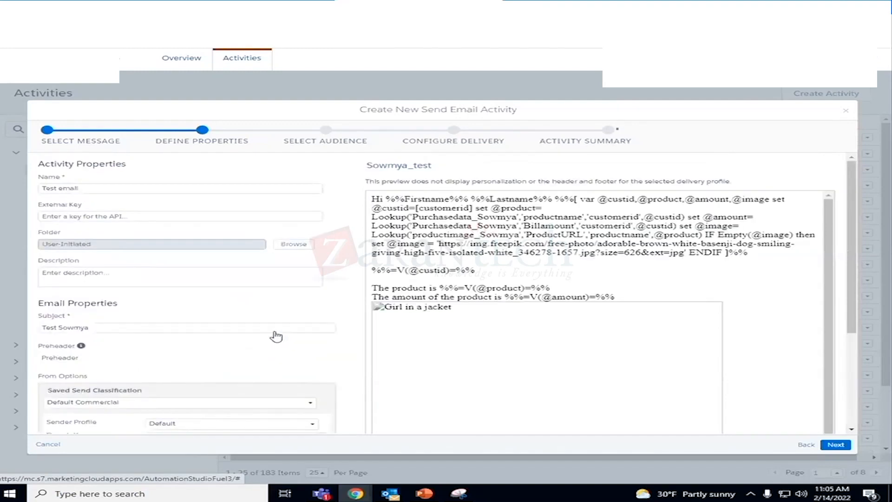
pyautogui.click(255, 424)
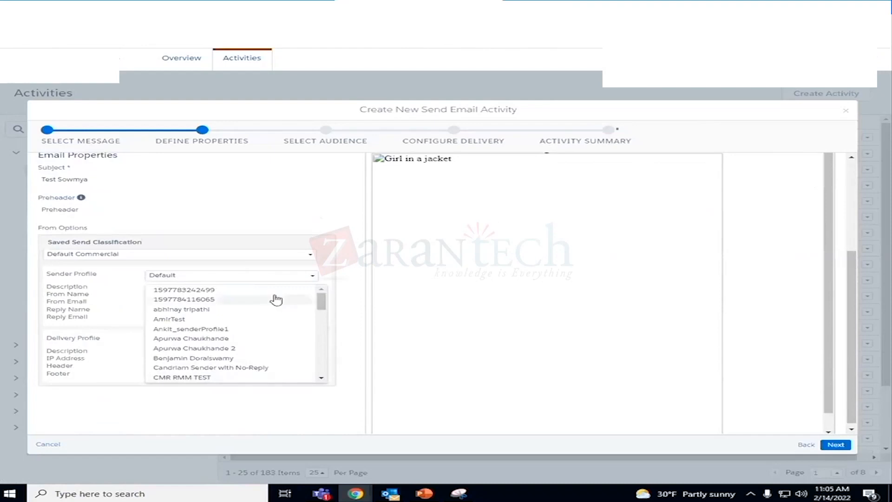
pyautogui.click(280, 280)
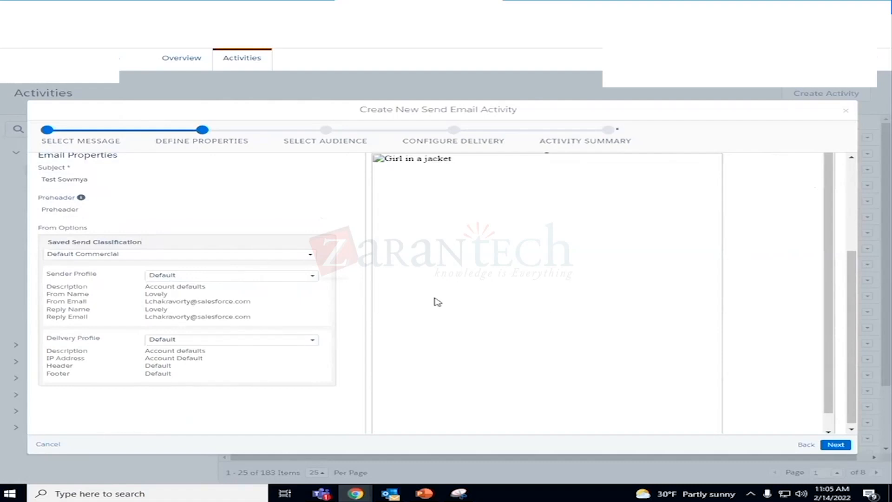
# - Set the sender profile of the send email activity to demo_cw
pyautogui.click(311, 278)
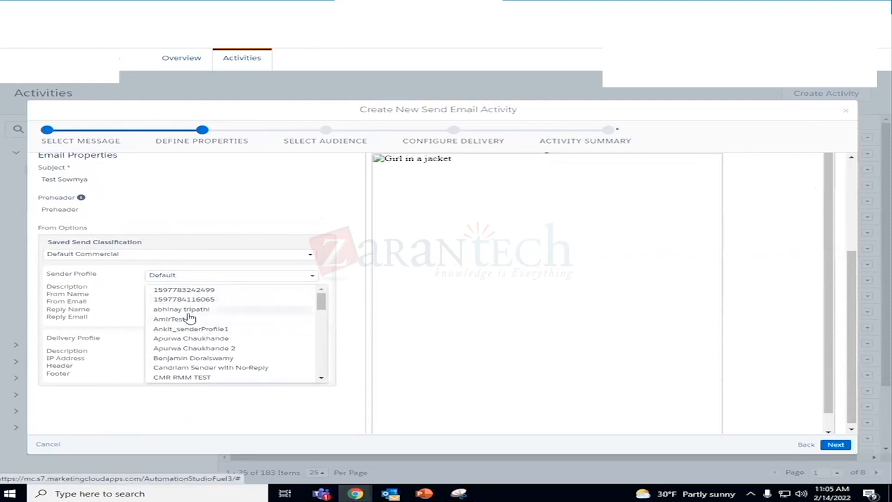
pyautogui.scroll(-5, 193, 318)
pyautogui.scroll(2, 196, 320)
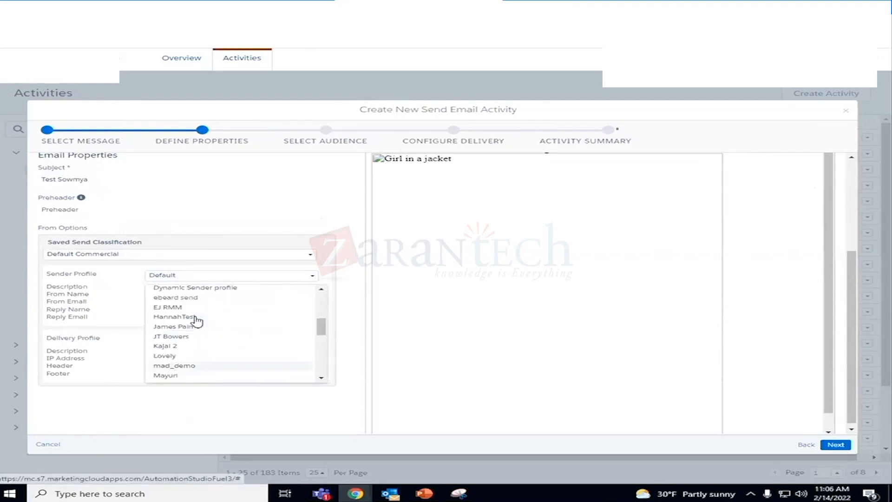
pyautogui.scroll(3, 197, 320)
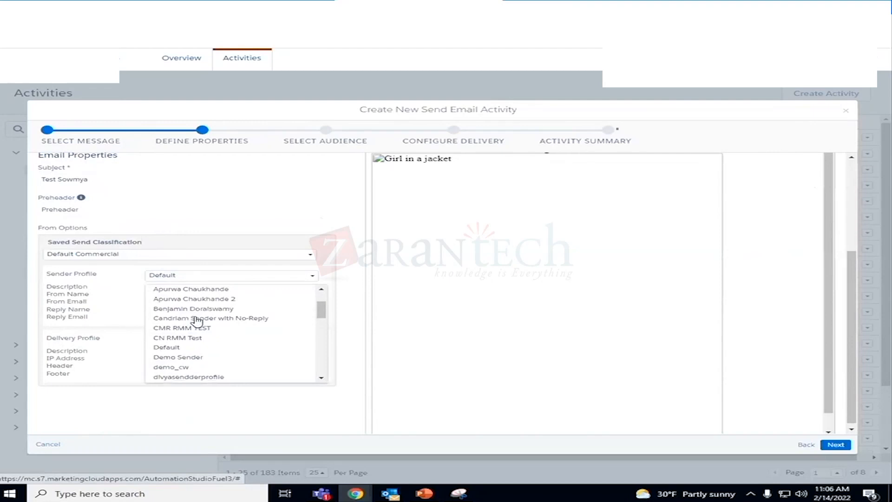
pyautogui.click(177, 367)
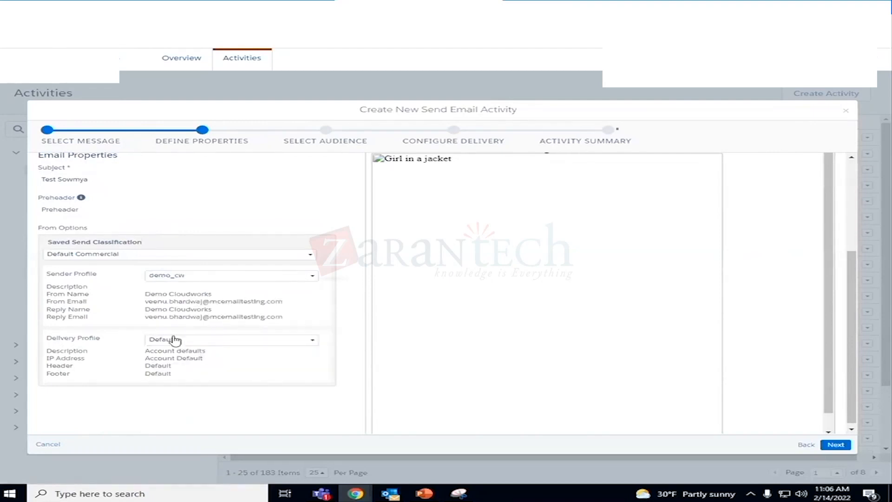
# - Set the delivery profile to the entry ending in "DeliveryProfile1" and continue to audience selection, accepting the subject validation prompt
pyautogui.click(241, 344)
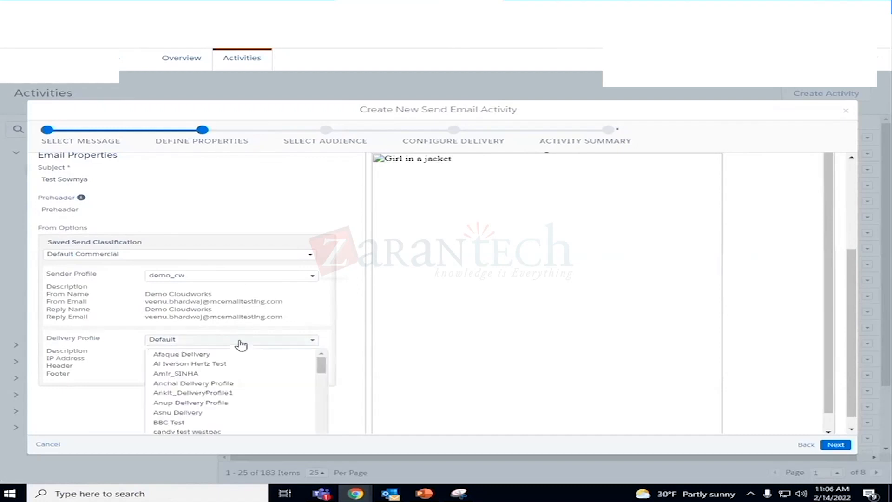
pyautogui.click(235, 392)
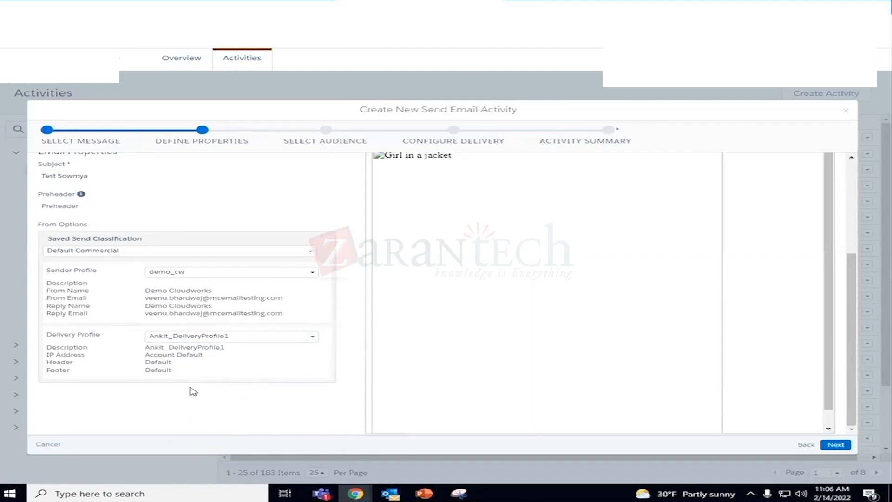
pyautogui.click(835, 445)
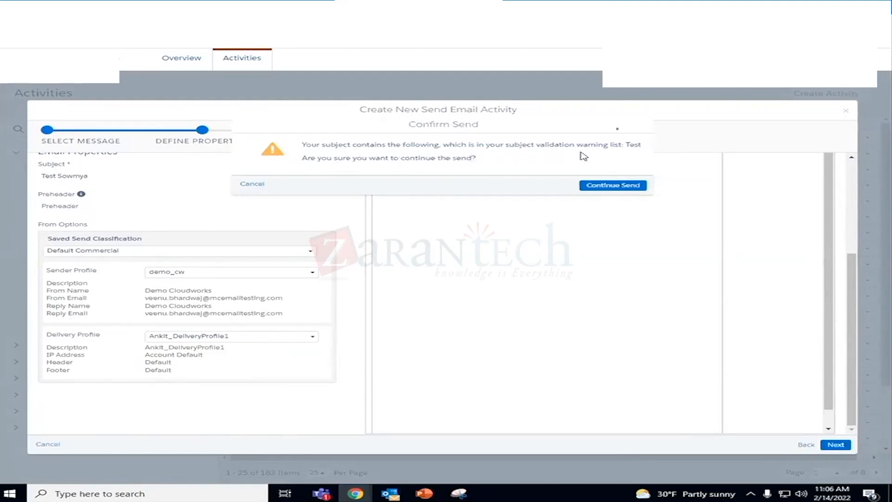
pyautogui.click(623, 188)
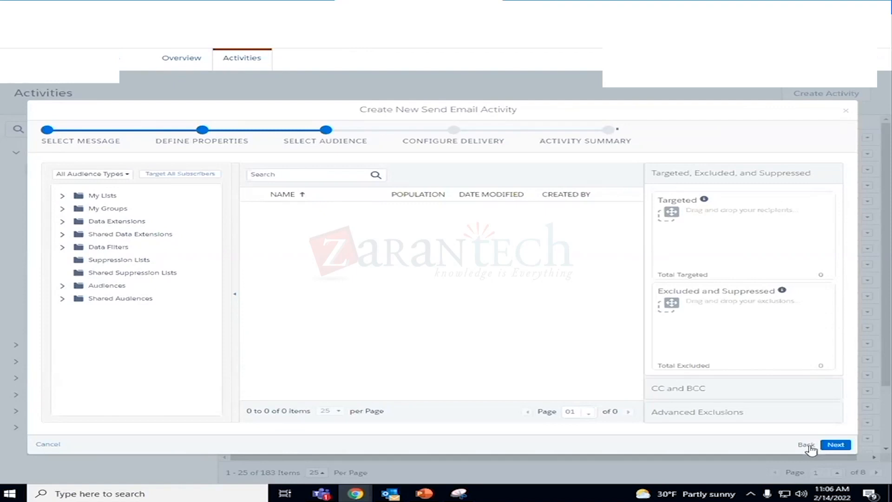
# - Expand the Data Extensions folder in the audience types and look through its subfolders
pyautogui.click(62, 222)
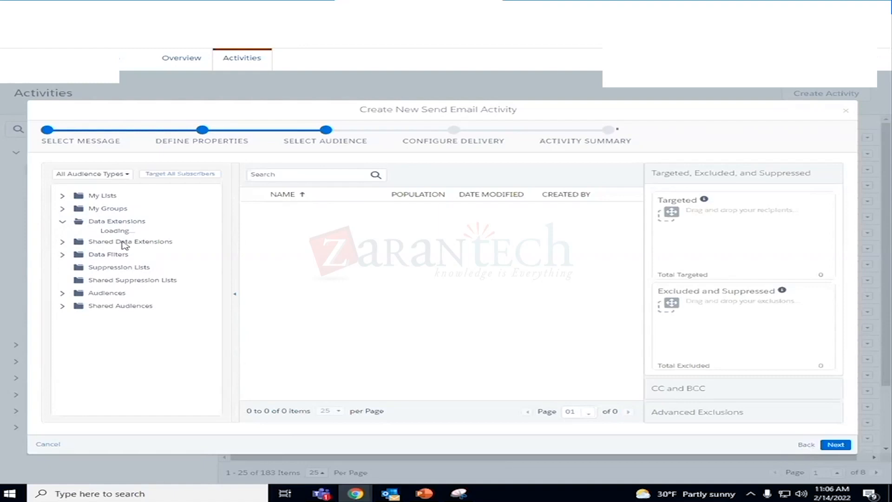
pyautogui.scroll(-15, 168, 349)
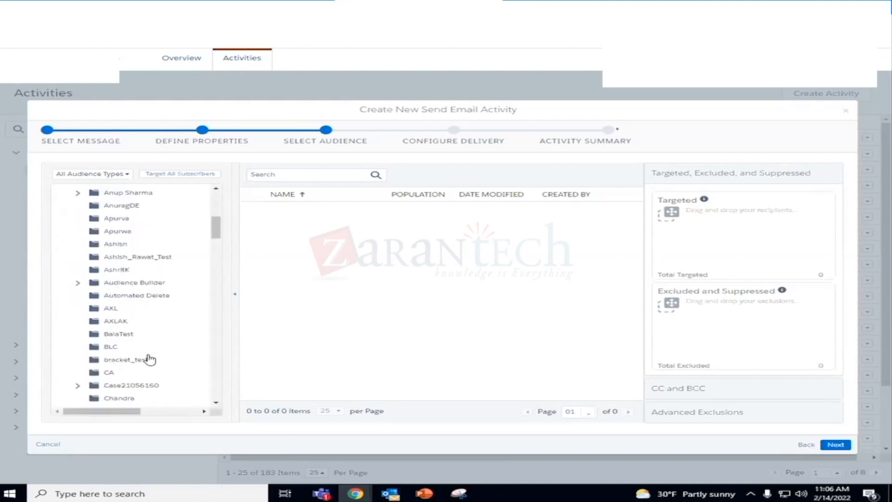
pyautogui.scroll(-7, 150, 359)
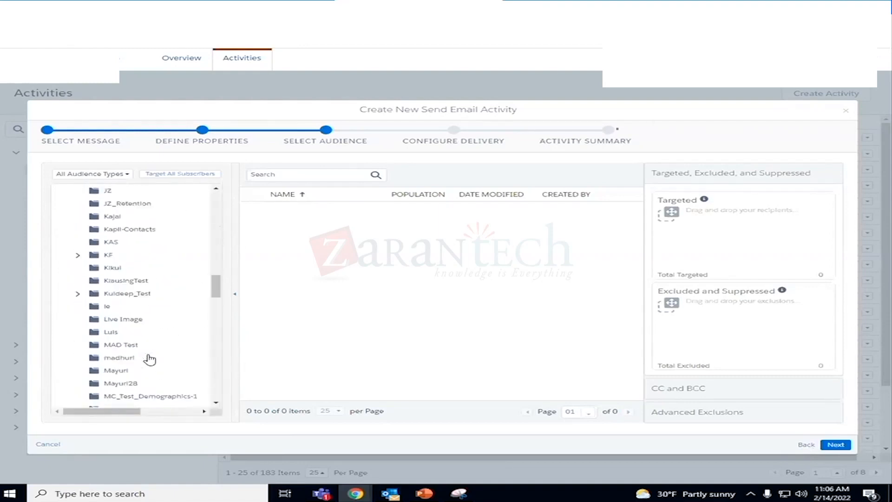
pyautogui.scroll(-7, 150, 359)
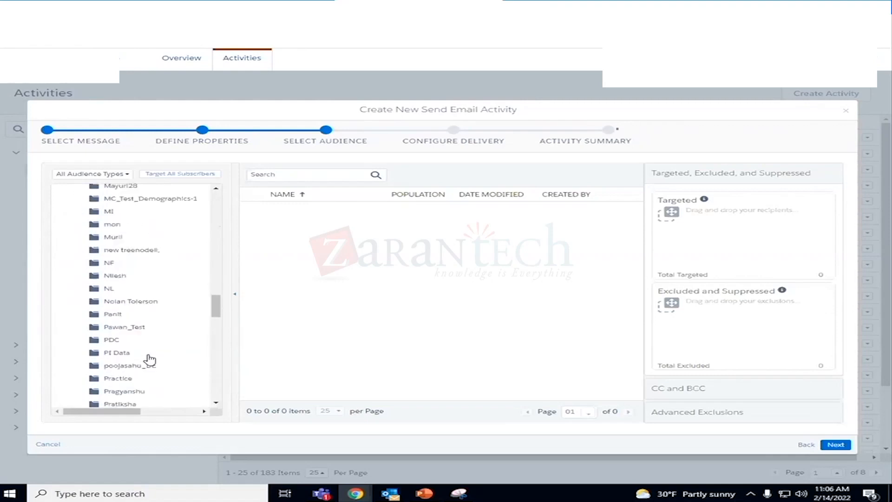
pyautogui.scroll(-5, 153, 316)
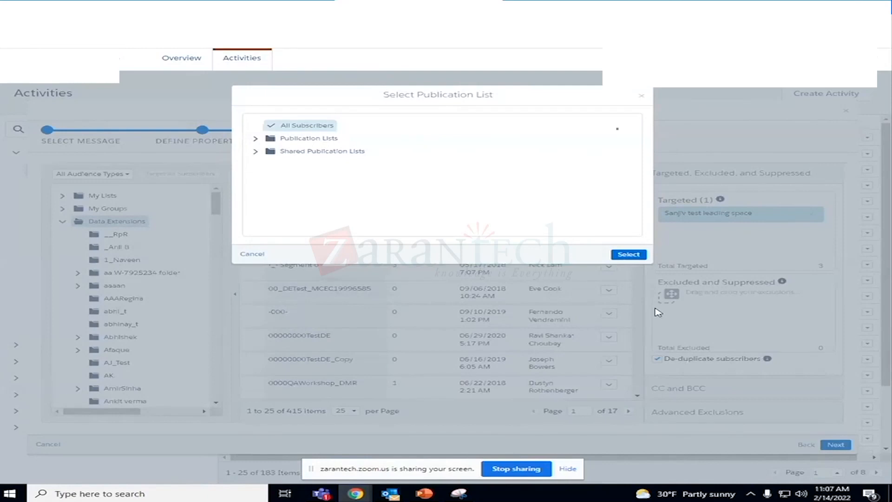
# - Cancel the open publication list choice and add the first listed data extension to the targeted audience again
pyautogui.click(567, 470)
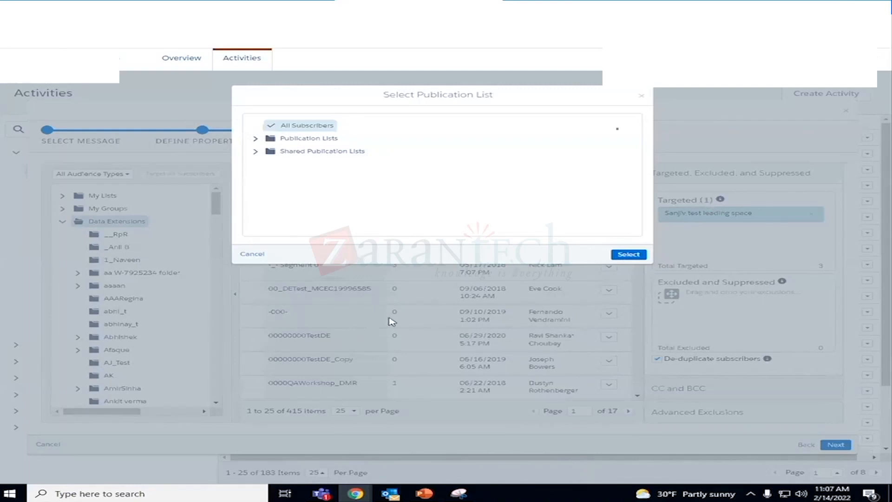
pyautogui.click(258, 254)
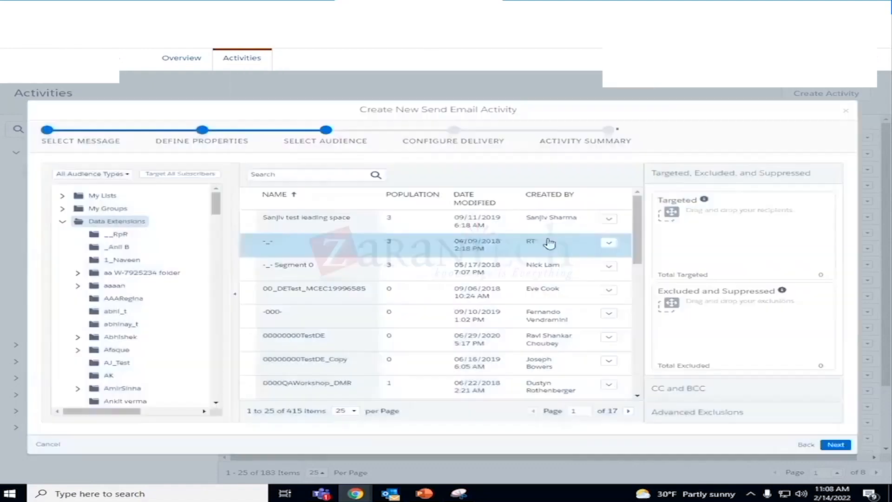
pyautogui.moveTo(321, 227); pyautogui.dragTo(701, 218)
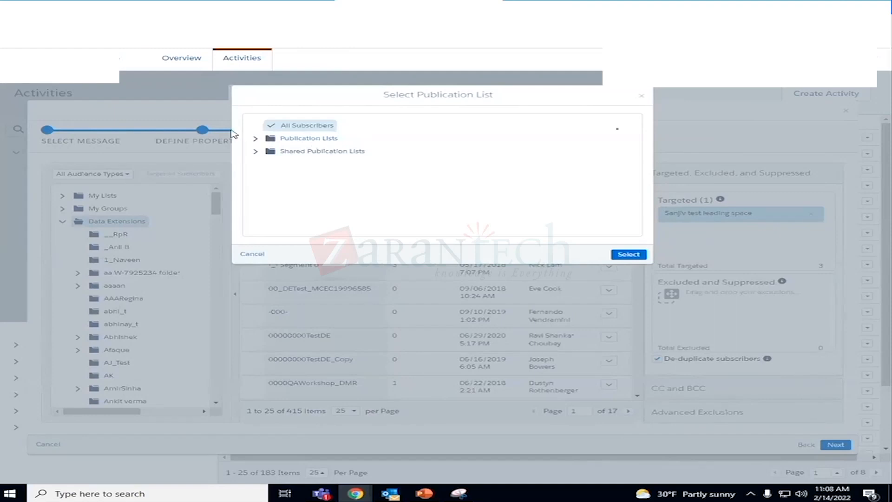
# - Choose All Subscribers as the publication list for the targeted audience and continue to the delivery configuration
pyautogui.click(314, 127)
pyautogui.click(314, 127)
pyautogui.click(306, 128)
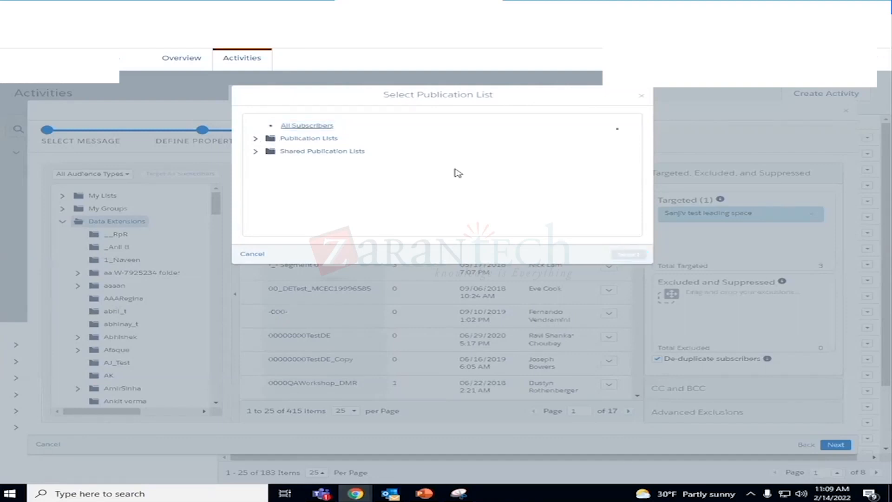
pyautogui.click(308, 127)
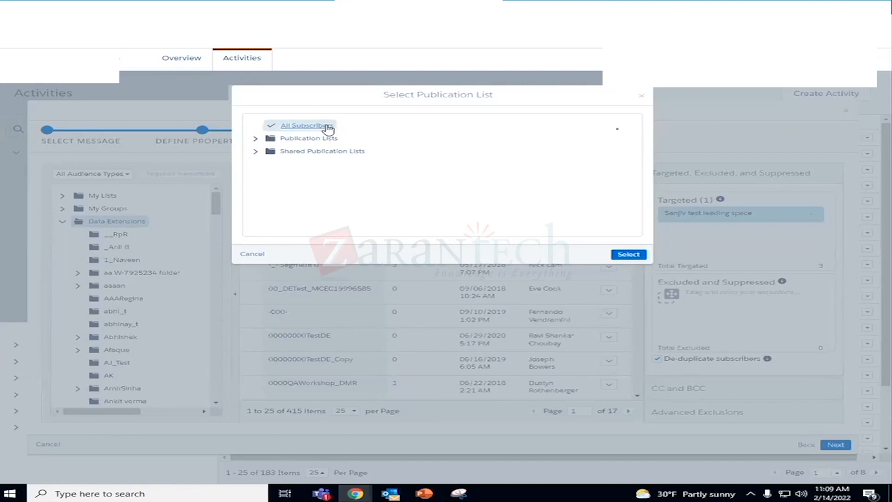
pyautogui.click(629, 255)
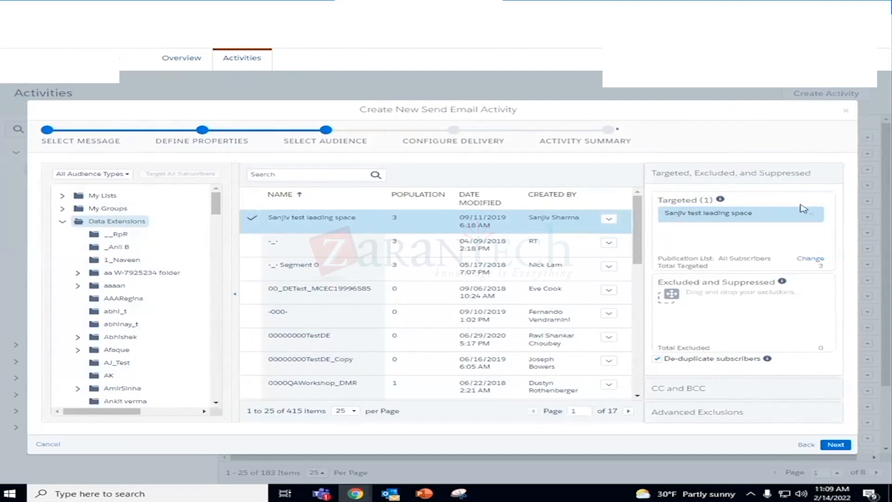
pyautogui.moveTo(720, 199)
pyautogui.click(834, 447)
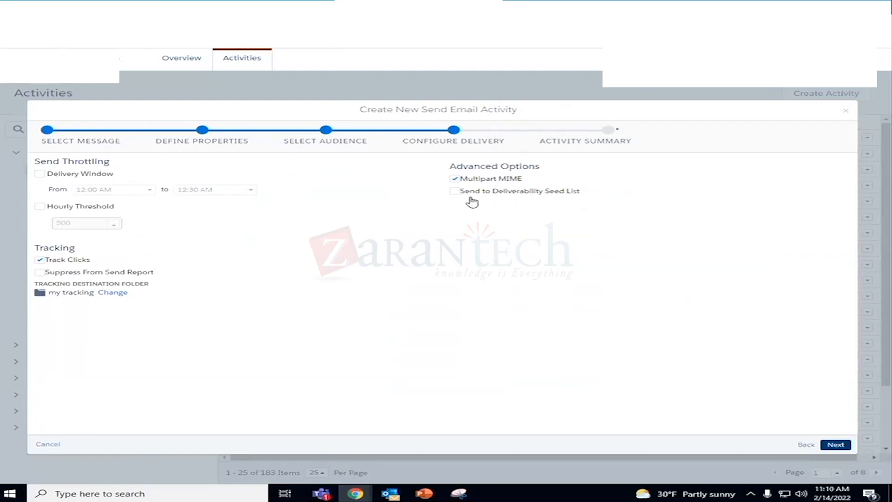
# - Try the Deliverability Seed List option and switch it off, and enable the Delivery Window and Hourly Threshold throttling options
pyautogui.click(455, 192)
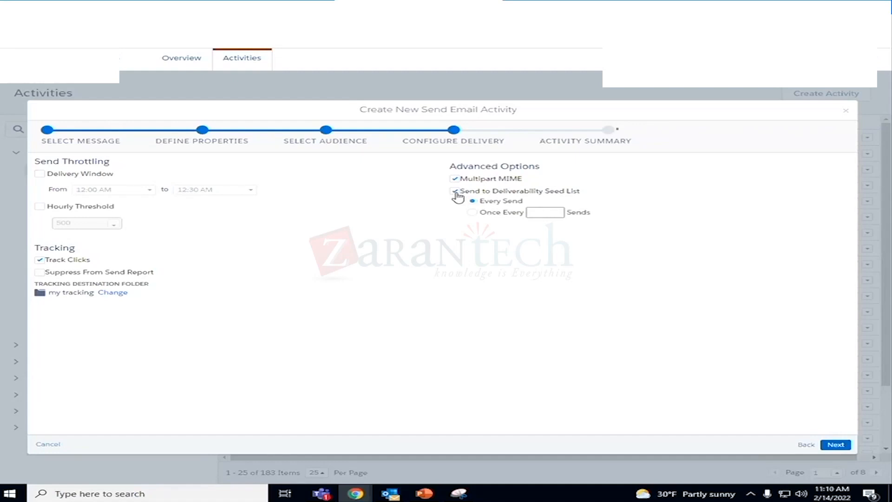
pyautogui.click(457, 192)
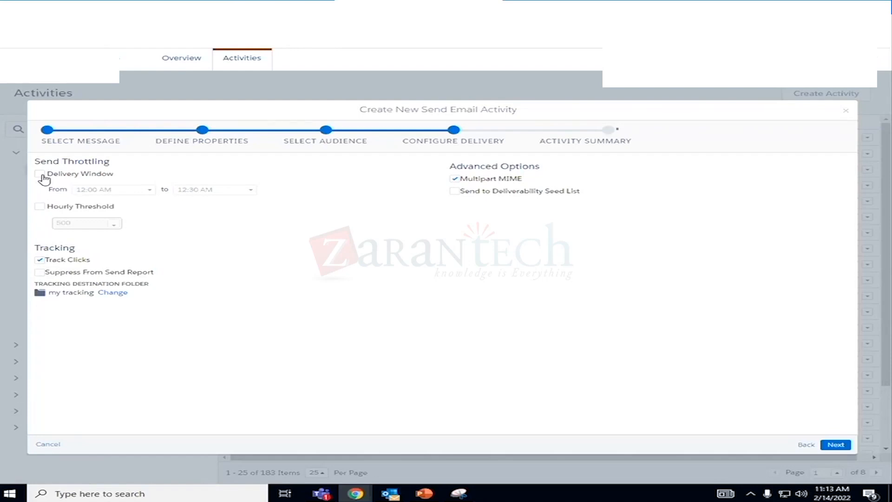
pyautogui.click(40, 174)
pyautogui.click(40, 208)
pyautogui.click(616, 2)
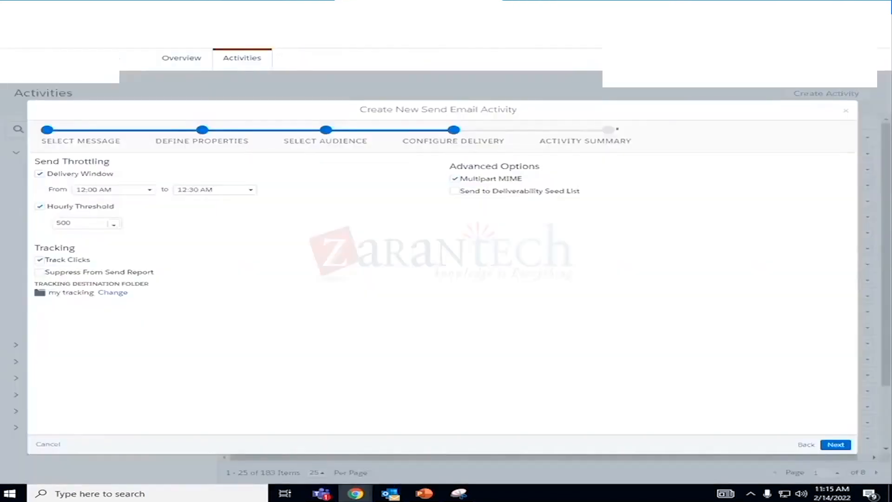
# - Duplicate the browser tab and open MobileConnect from Mobile Studio in the copy
pyautogui.rightClick(366, 7)
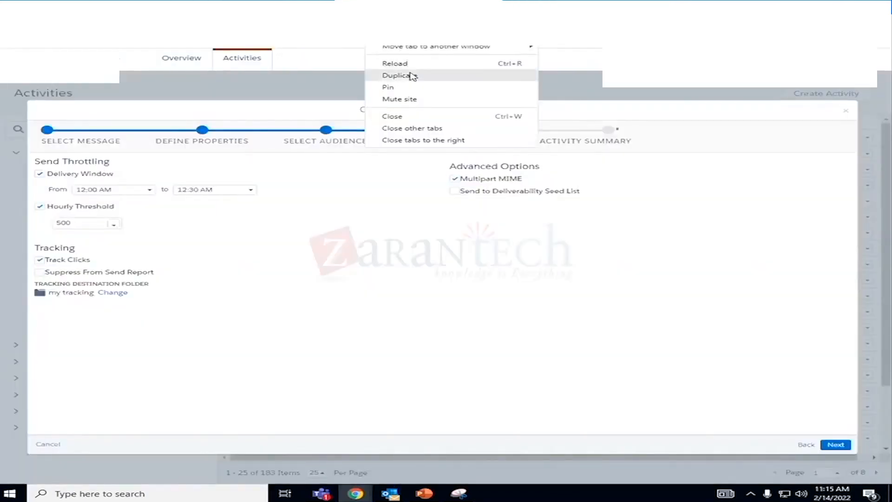
pyautogui.click(411, 76)
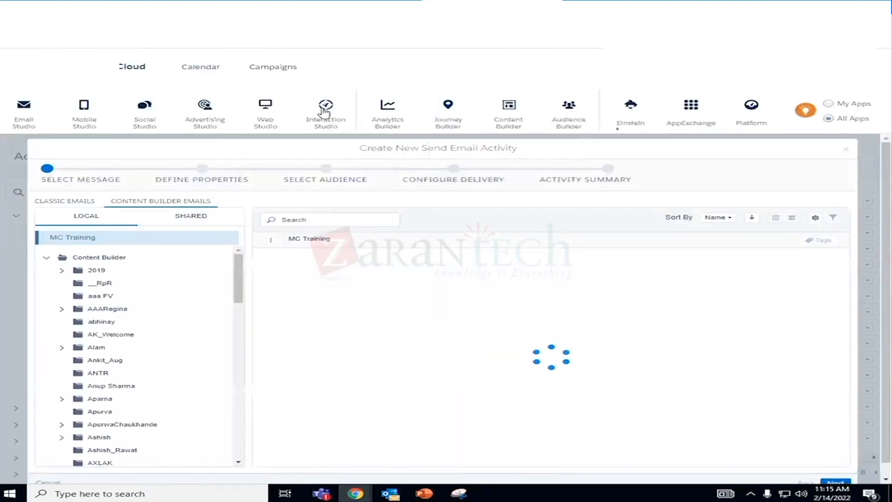
pyautogui.moveTo(260, 118)
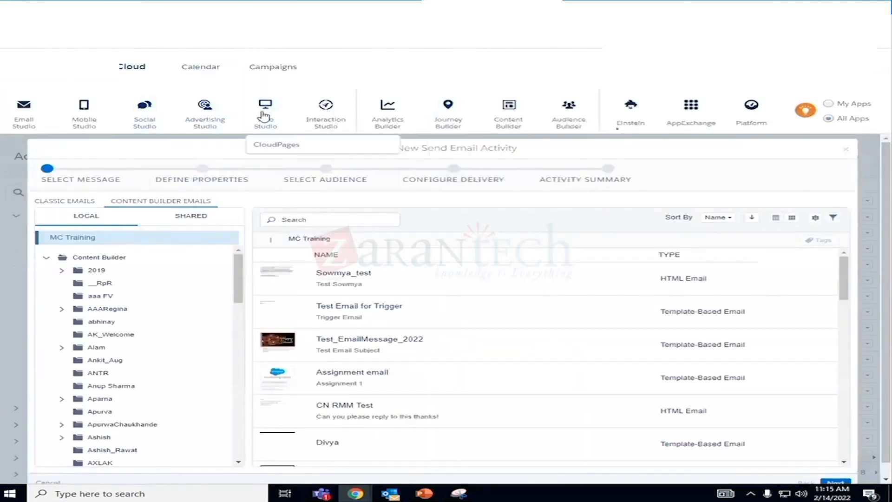
pyautogui.moveTo(83, 122)
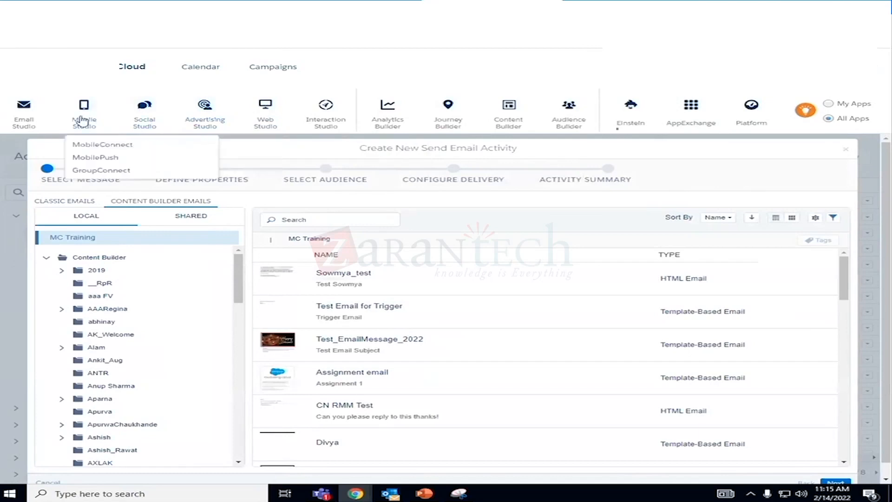
pyautogui.click(99, 148)
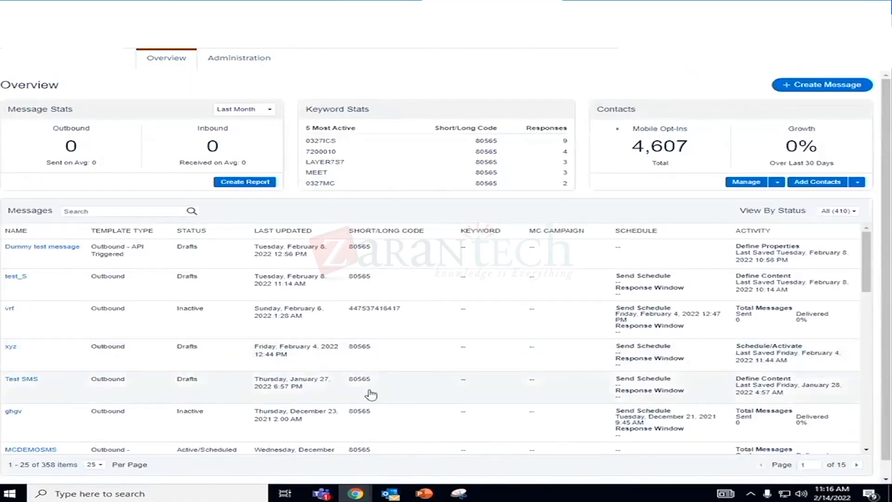
# - Examine the send blockout window settings in the MobileConnect administration and close them without saving
pyautogui.click(252, 64)
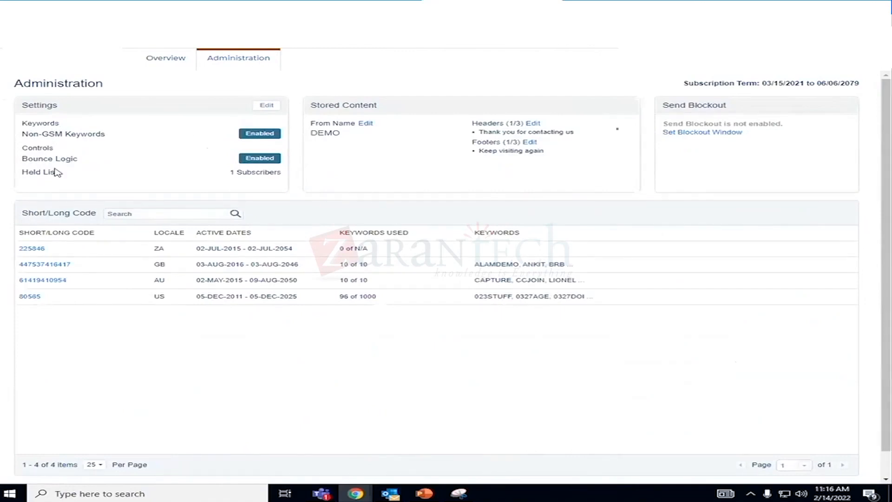
pyautogui.click(695, 135)
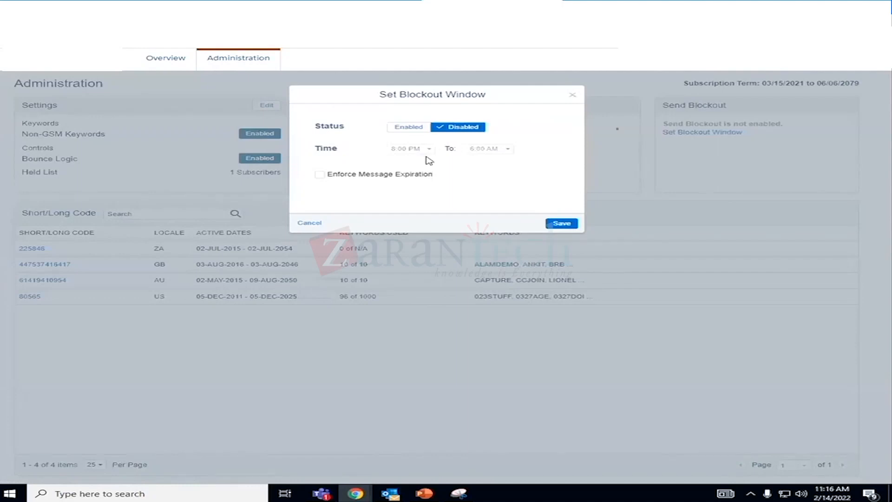
pyautogui.click(308, 223)
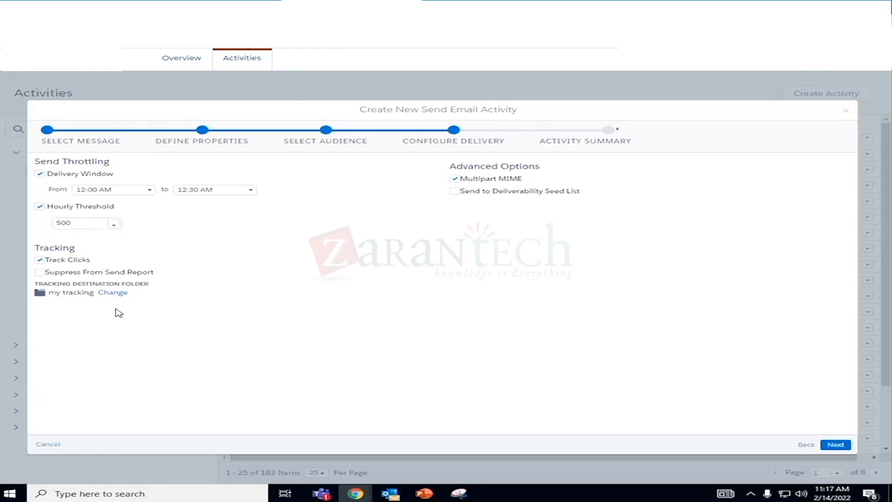
# - Change the tracking destination folder of the send email activity to SM
pyautogui.click(121, 290)
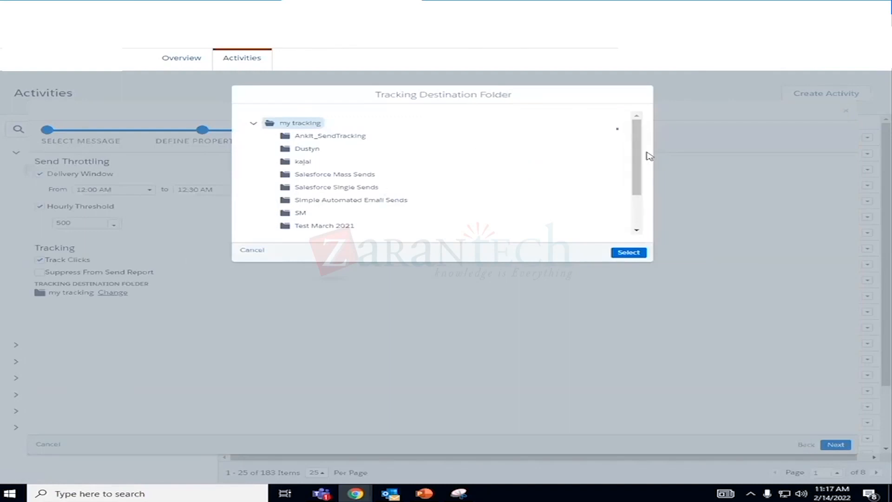
pyautogui.moveTo(643, 149)
pyautogui.mouseDown()
pyautogui.moveTo(647, 193)
pyautogui.moveTo(642, 164)
pyautogui.mouseUp()
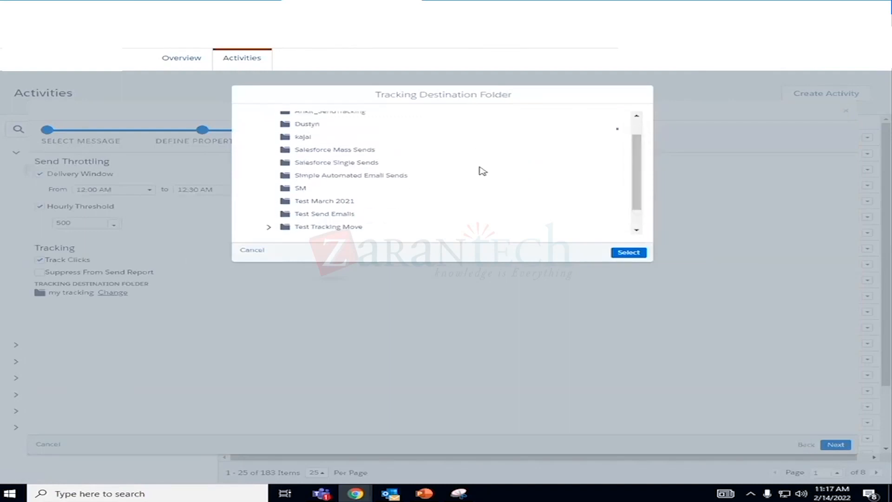
pyautogui.click(303, 188)
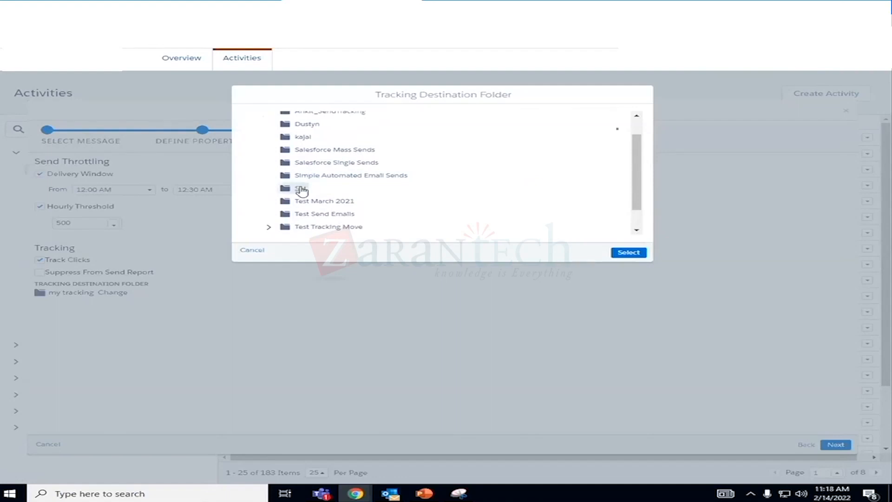
pyautogui.scroll(1, 496, 201)
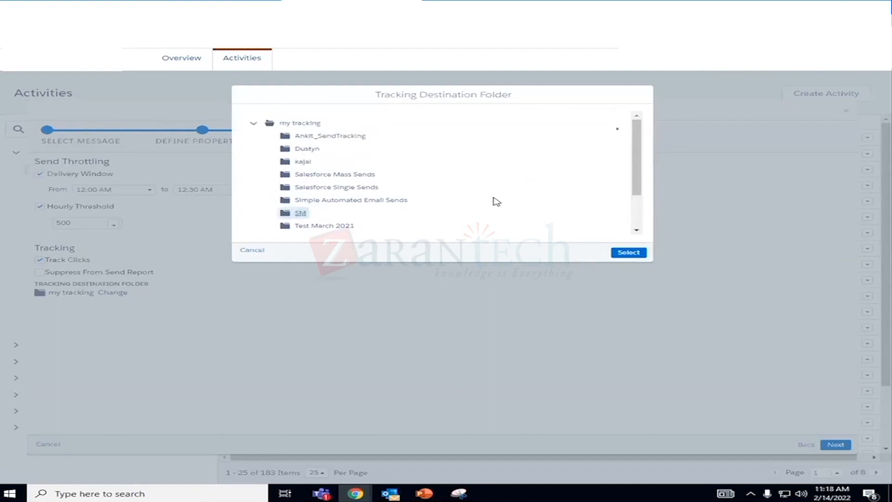
pyautogui.scroll(-1, 495, 200)
pyautogui.scroll(1, 555, 224)
pyautogui.click(629, 252)
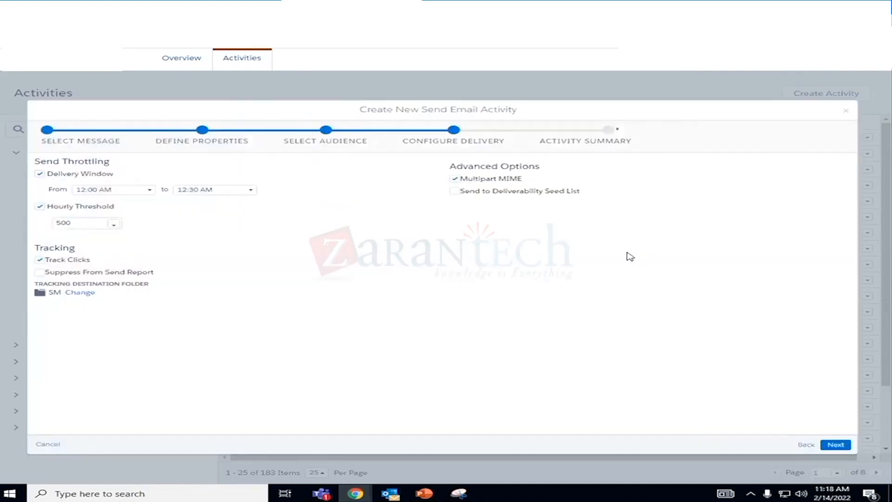
# - Review the activity summary and email preview, confirm the information is correct and ready to send, and finish the activity
pyautogui.click(833, 447)
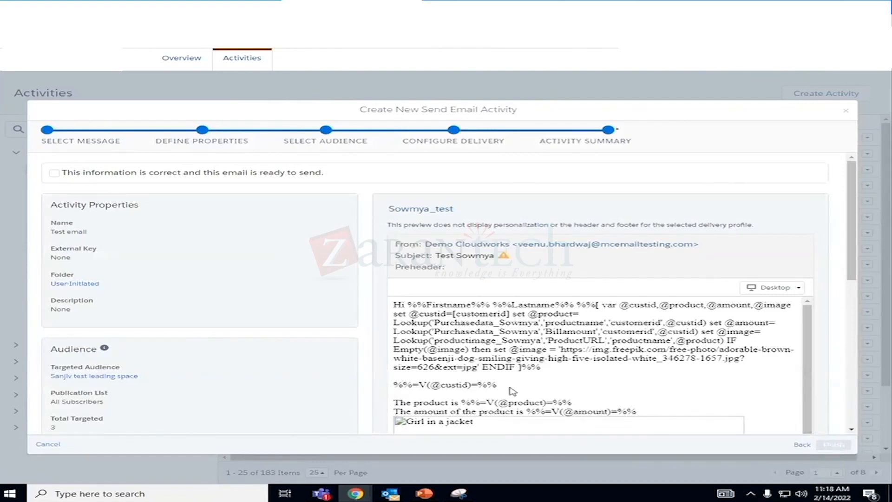
pyautogui.scroll(-5, 502, 377)
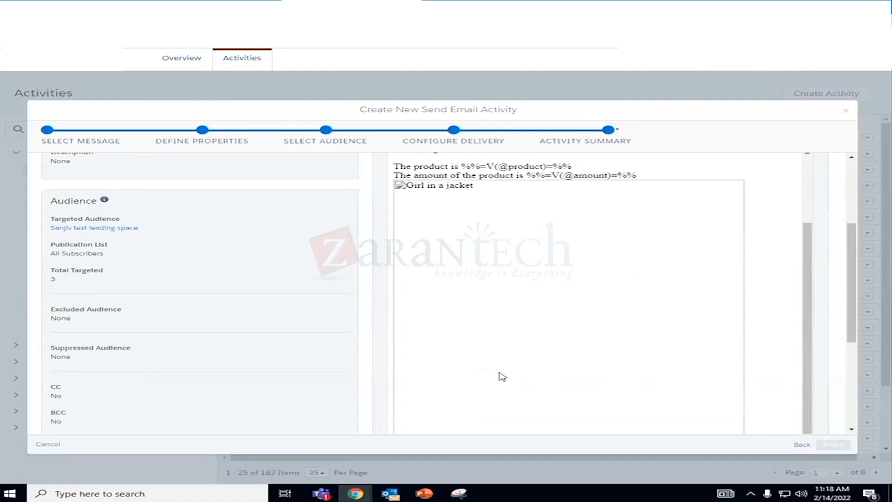
pyautogui.scroll(-3, 501, 375)
pyautogui.scroll(8, 501, 375)
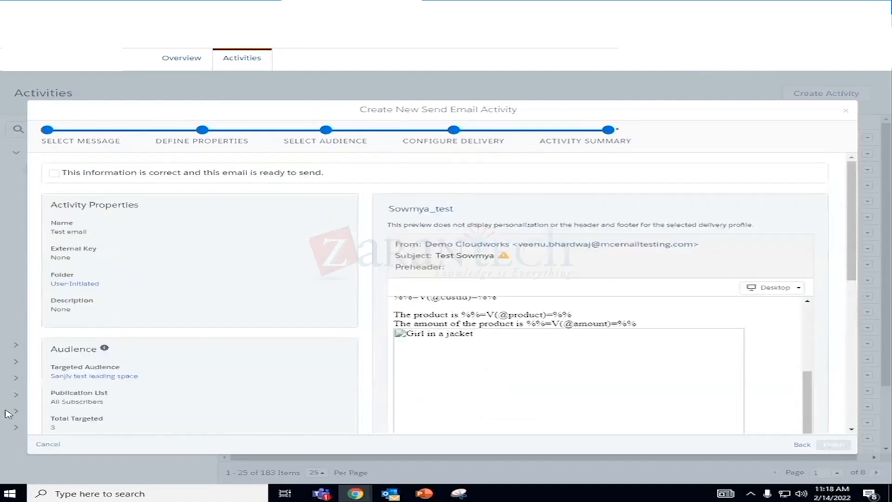
pyautogui.click(57, 173)
pyautogui.click(834, 446)
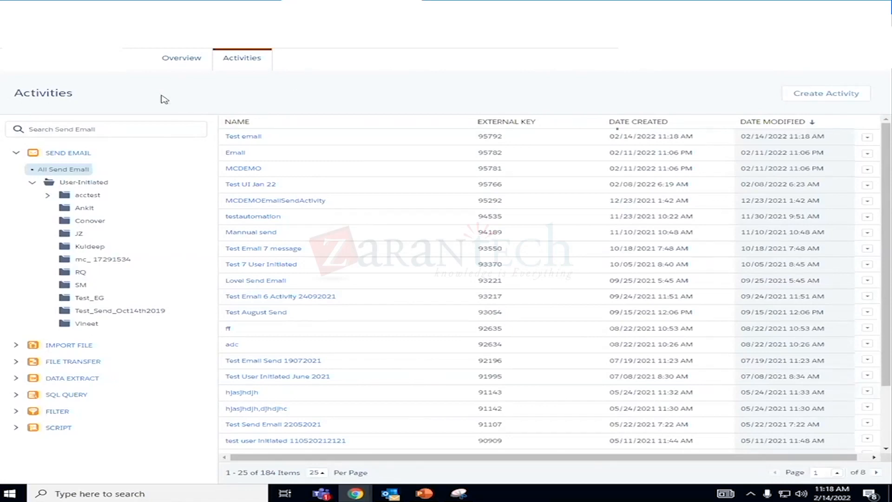
# - Create a new automation from the automations overview and add Schedule as its starting source
pyautogui.click(168, 62)
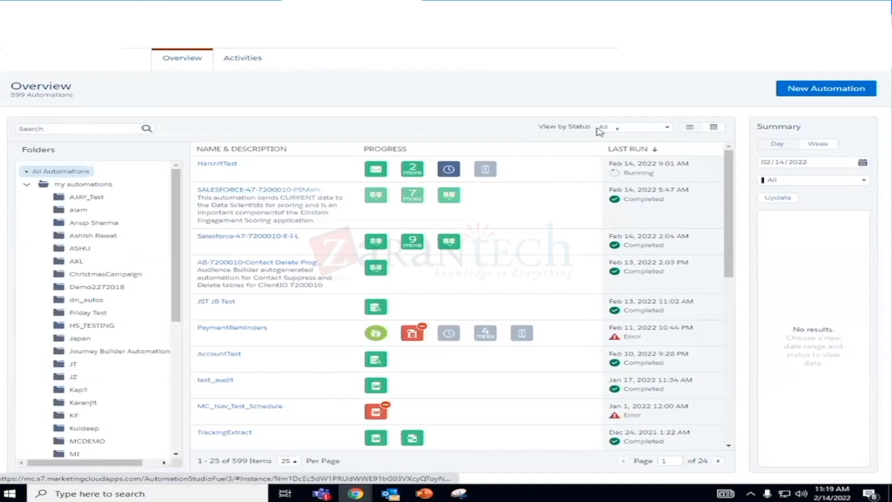
pyautogui.click(864, 93)
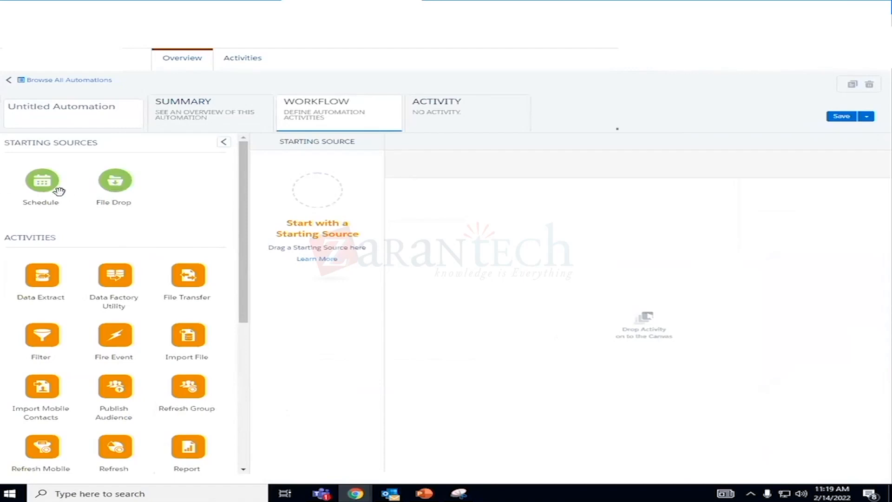
pyautogui.moveTo(44, 185); pyautogui.dragTo(298, 210)
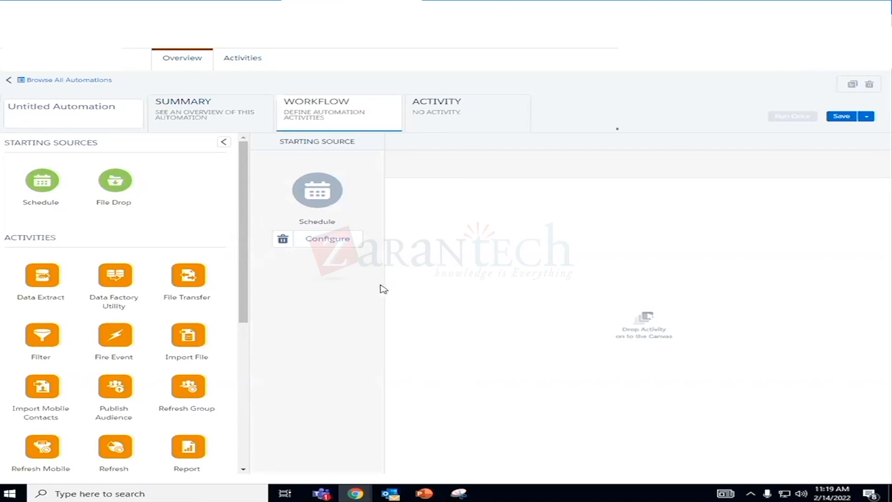
# - Add a Send Email activity to the first step of the automation workflow
pyautogui.scroll(-1, 188, 367)
pyautogui.scroll(-1, 184, 362)
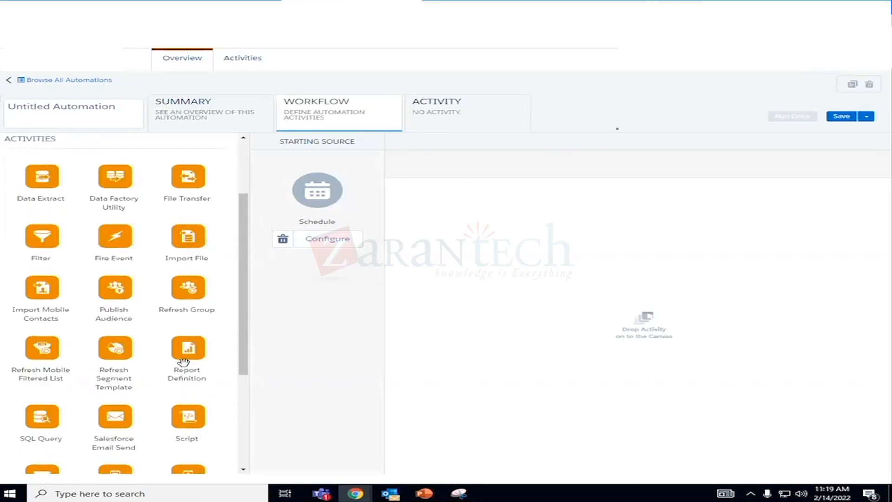
pyautogui.scroll(-4, 184, 361)
pyautogui.scroll(5, 185, 364)
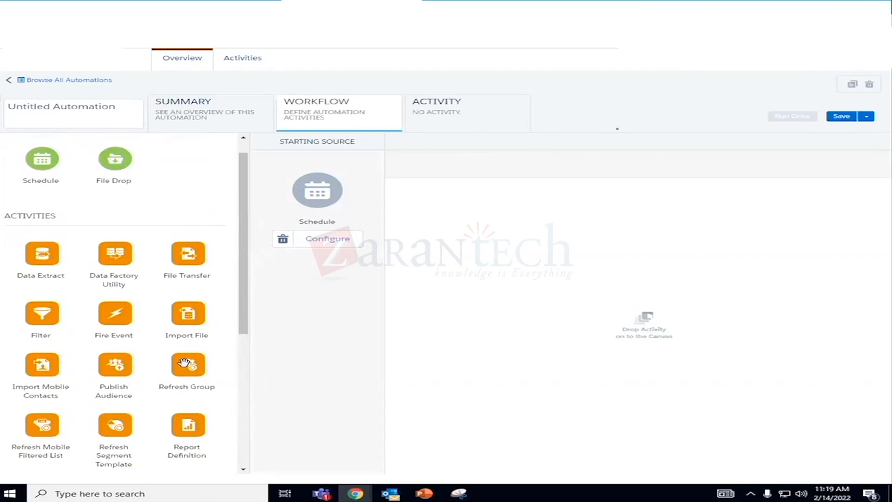
pyautogui.scroll(-2, 185, 363)
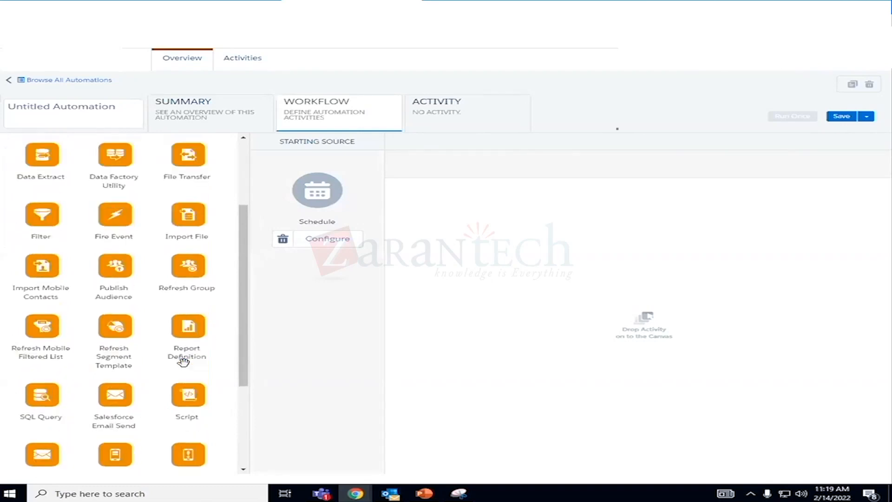
pyautogui.scroll(-1, 184, 362)
pyautogui.scroll(-1, 184, 362)
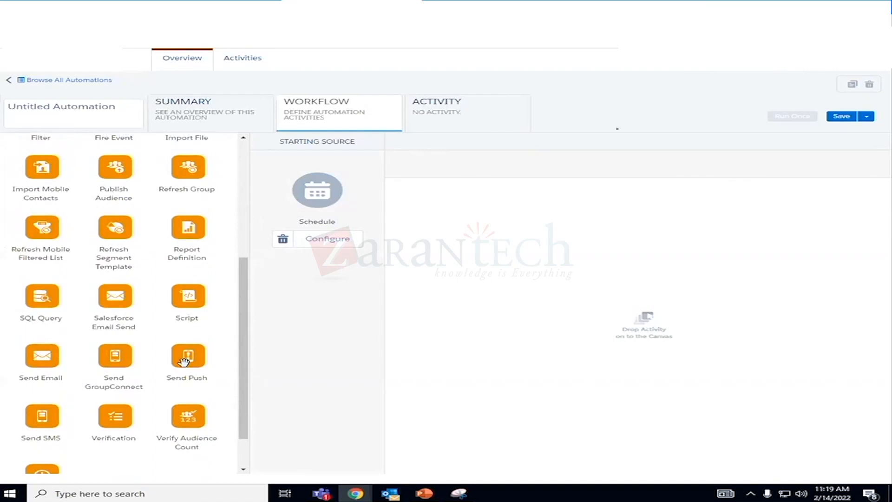
pyautogui.scroll(-1, 184, 362)
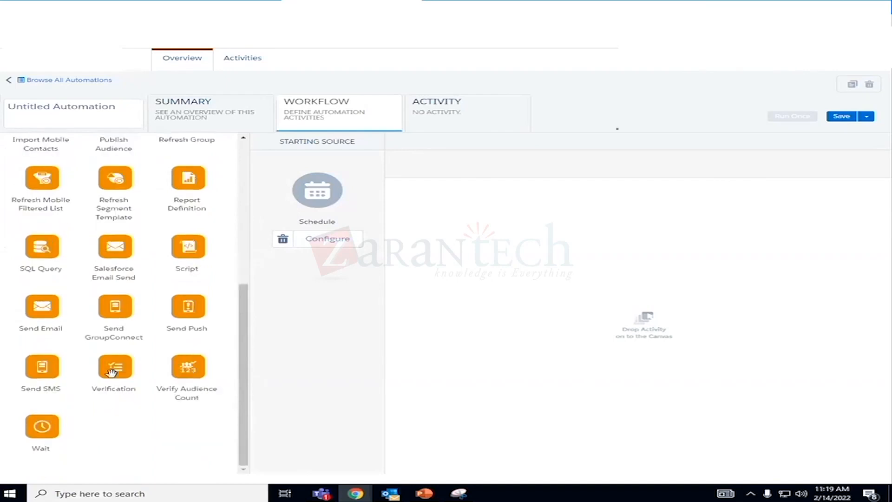
pyautogui.moveTo(42, 306); pyautogui.dragTo(446, 205)
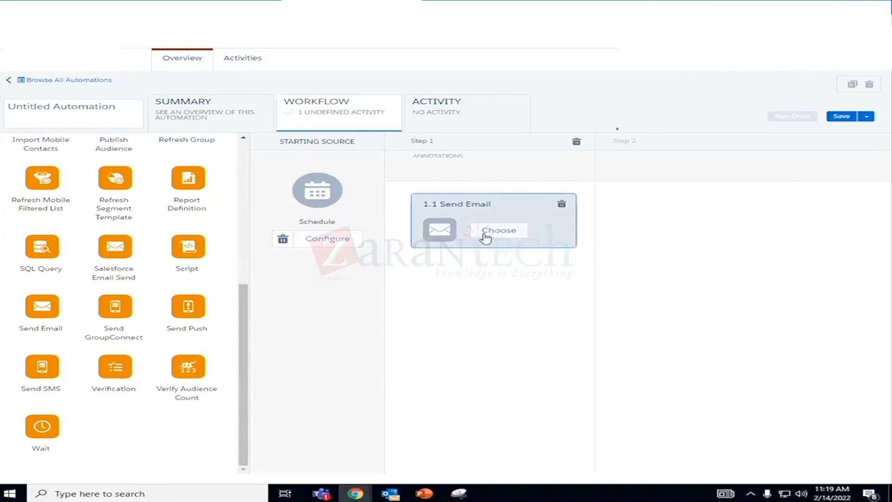
# - Assign the existing "Test email" send activity to the Send Email placeholder in step 1
pyautogui.click(485, 236)
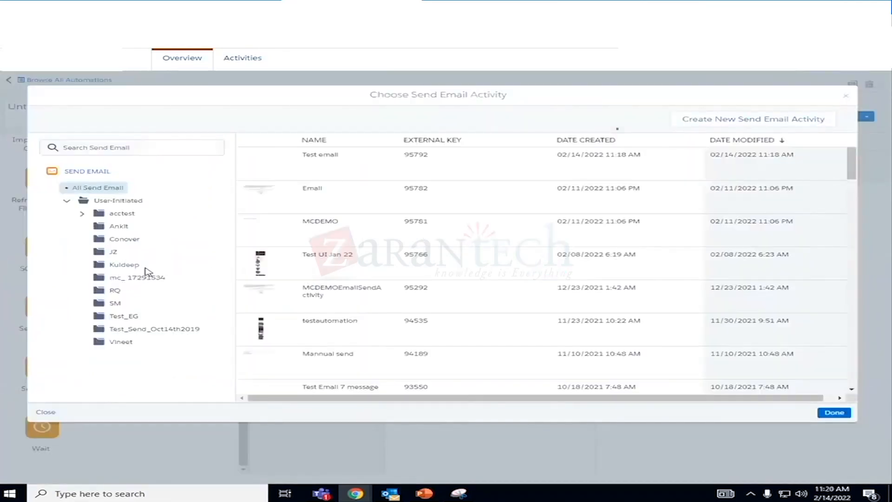
pyautogui.click(288, 177)
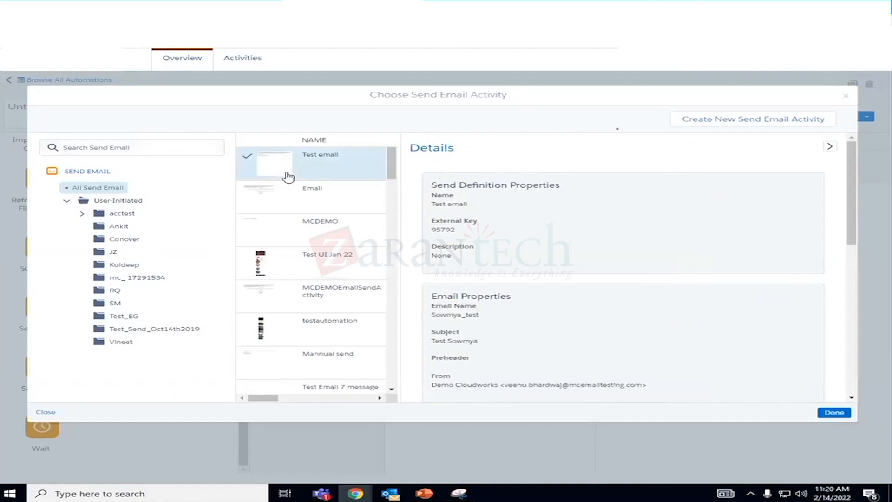
pyautogui.click(834, 413)
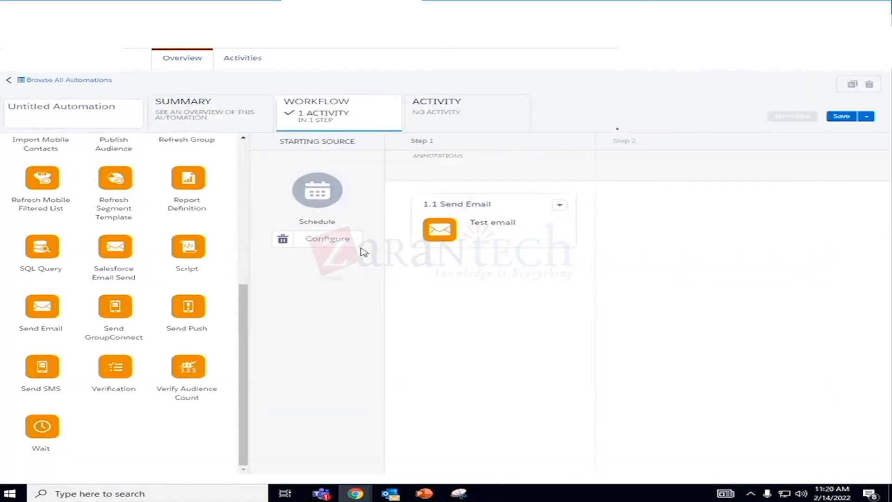
# - Configure the automation's schedule to start on 02/15/2022 and repeat daily
pyautogui.click(342, 241)
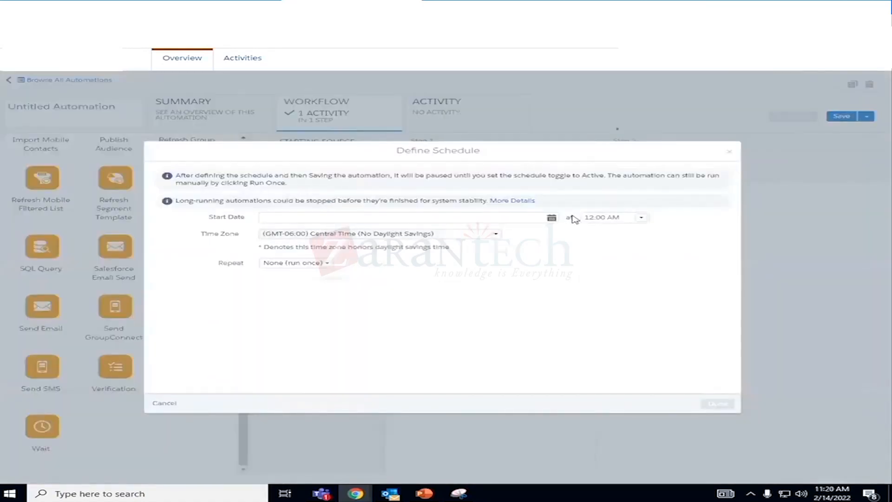
pyautogui.click(552, 218)
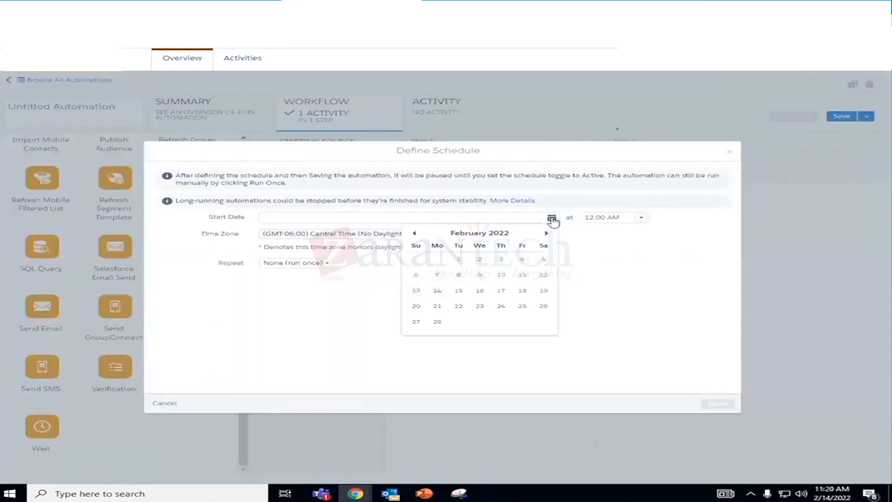
pyautogui.click(459, 290)
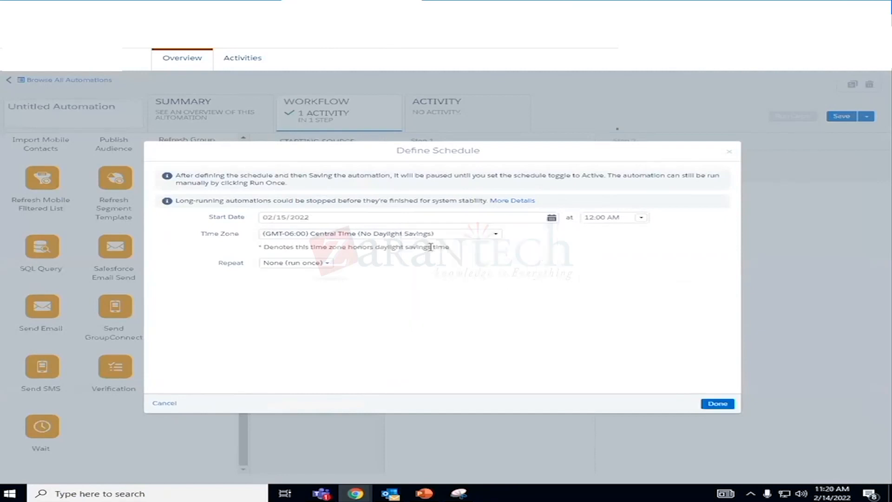
pyautogui.click(326, 263)
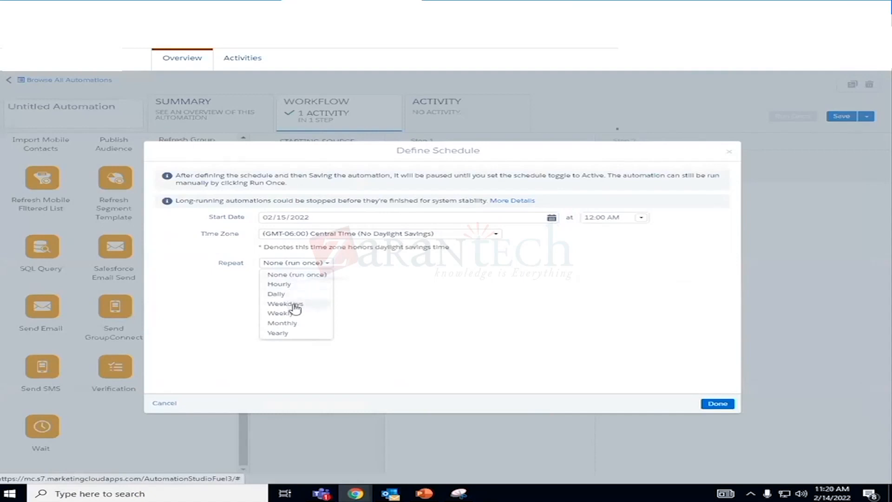
pyautogui.click(274, 294)
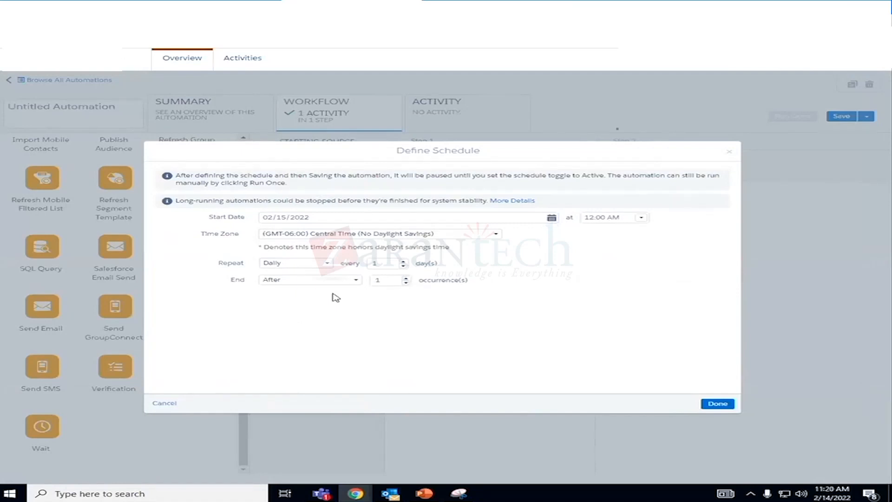
# - Set the daily schedule to end after 10 occurrences and confirm the schedule definition
pyautogui.click(386, 282)
pyautogui.press('BackSpace')
pyautogui.write('100')
pyautogui.press('BackSpace')
pyautogui.click(356, 282)
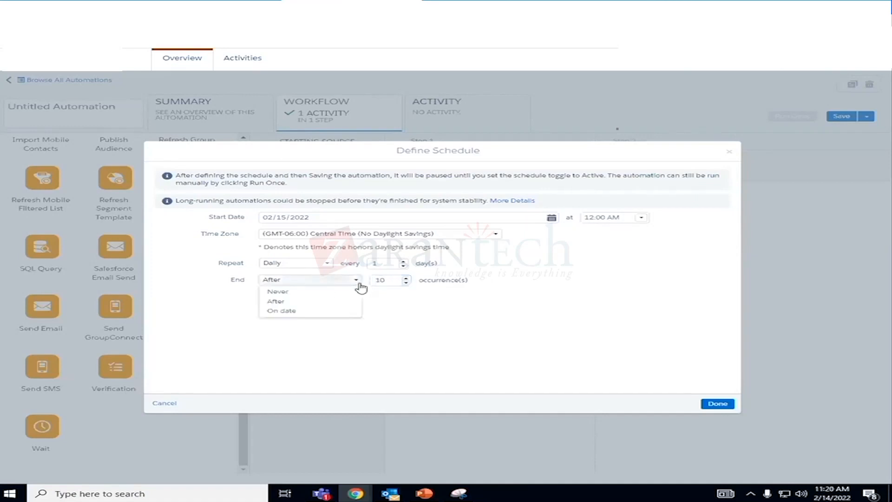
pyautogui.click(333, 302)
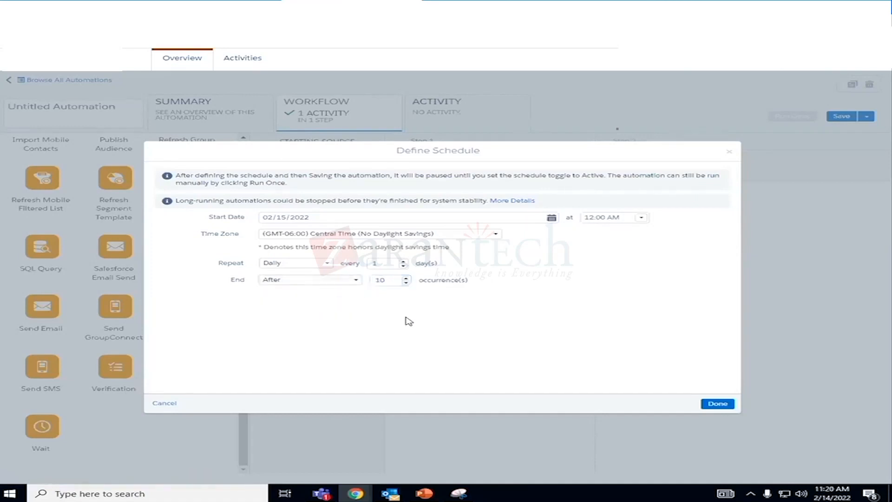
pyautogui.click(728, 409)
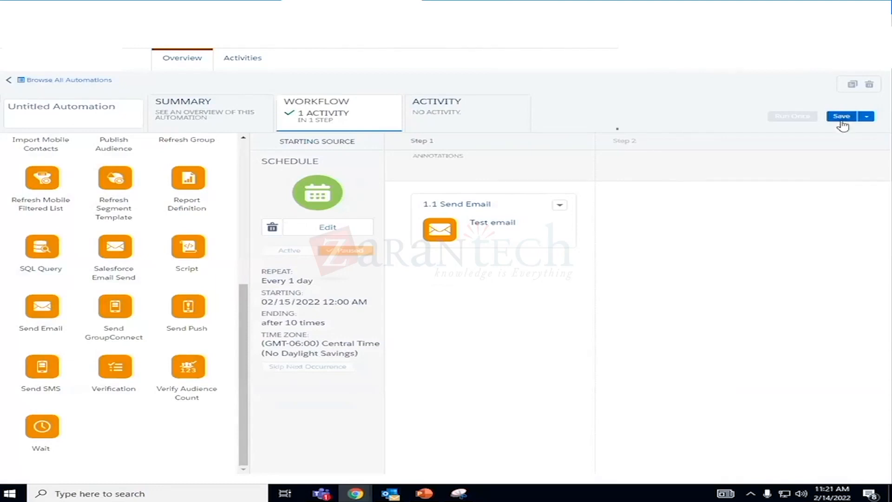
# - Save the automation in the owner's personal folder, naming it with the owner's first name followed by "_emailsend"
pyautogui.click(866, 117)
pyautogui.click(840, 117)
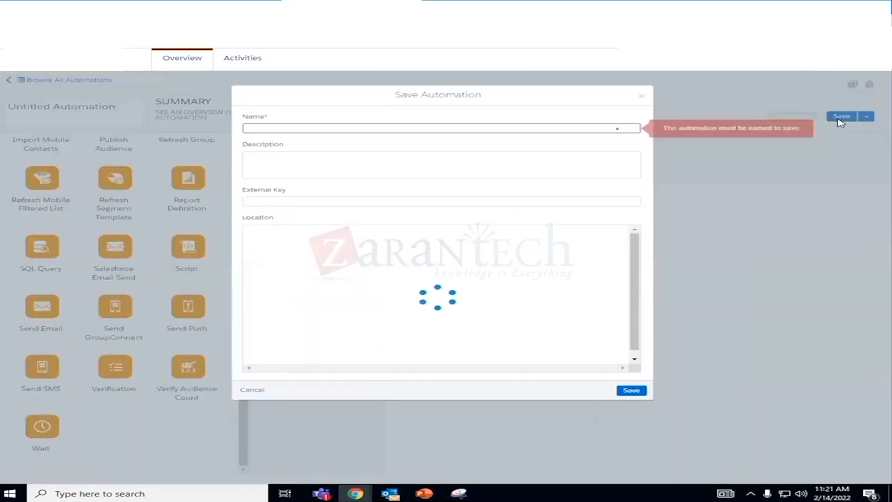
pyautogui.click(285, 127)
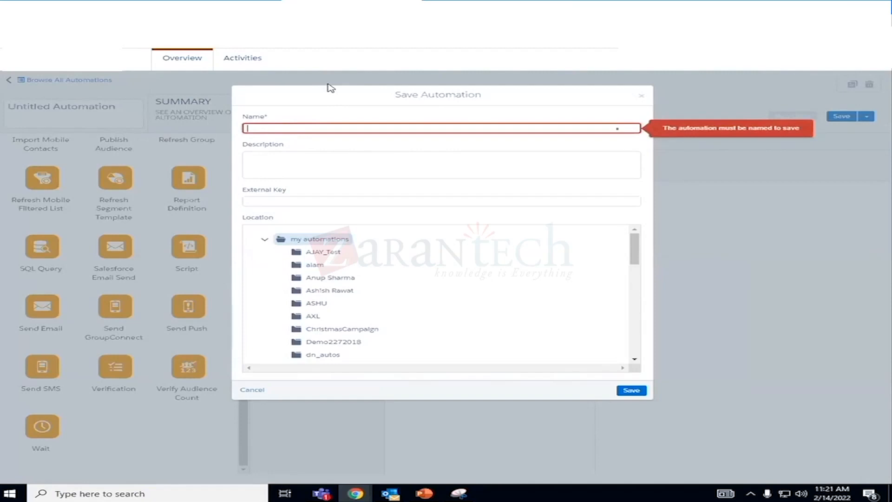
pyautogui.write('Sowmya')
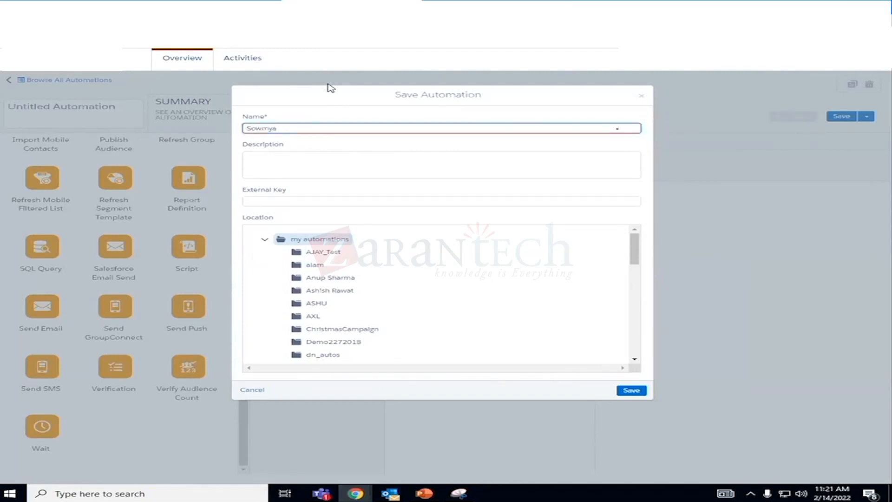
pyautogui.write('_test')
pyautogui.write('ema')
pyautogui.write('ilsend')
pyautogui.scroll(-10, 357, 332)
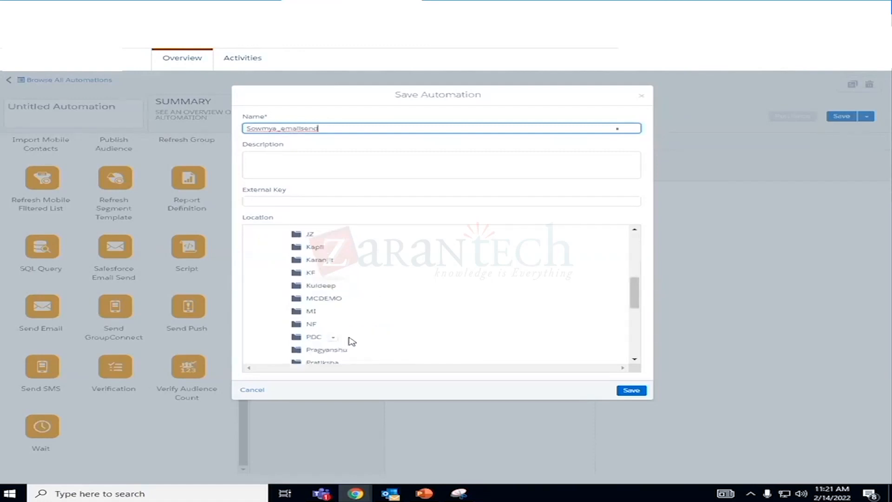
pyautogui.click(331, 337)
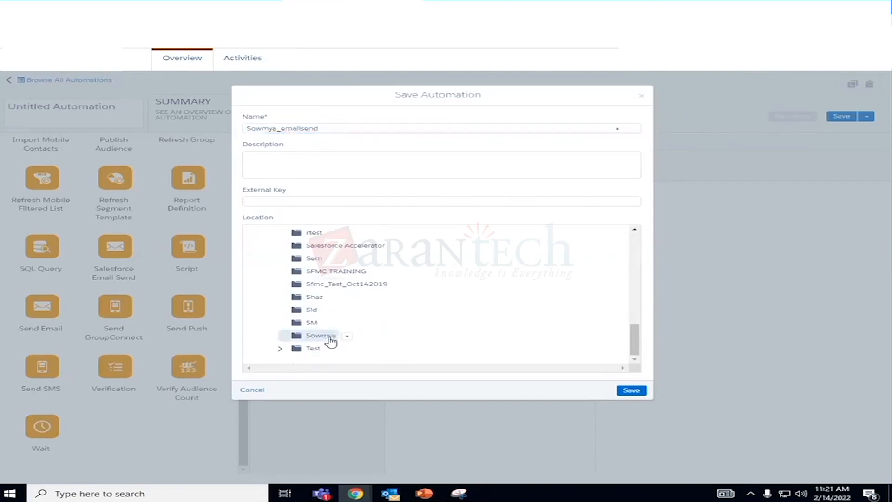
pyautogui.click(631, 391)
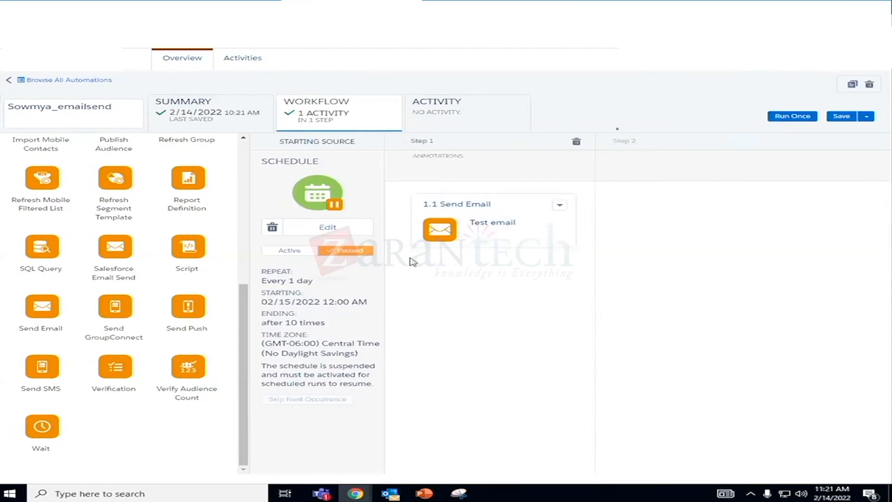
# - Activate the automation's daily schedule and pause it again
pyautogui.click(298, 256)
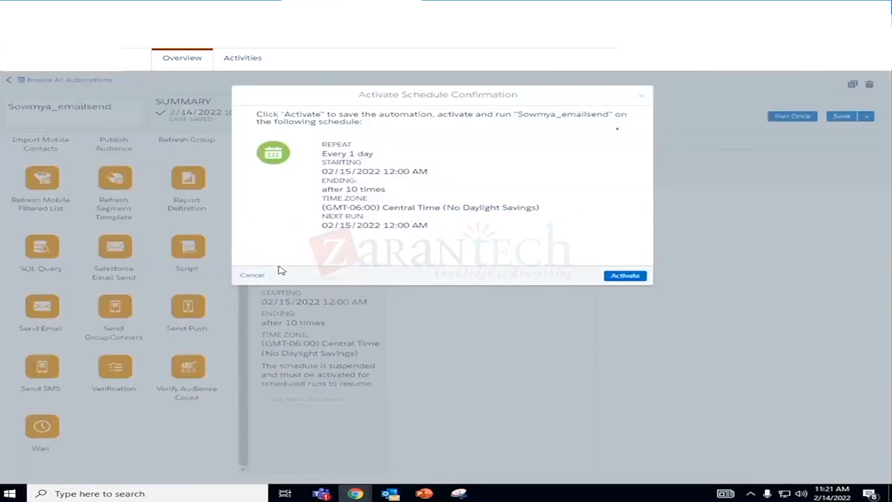
pyautogui.click(625, 276)
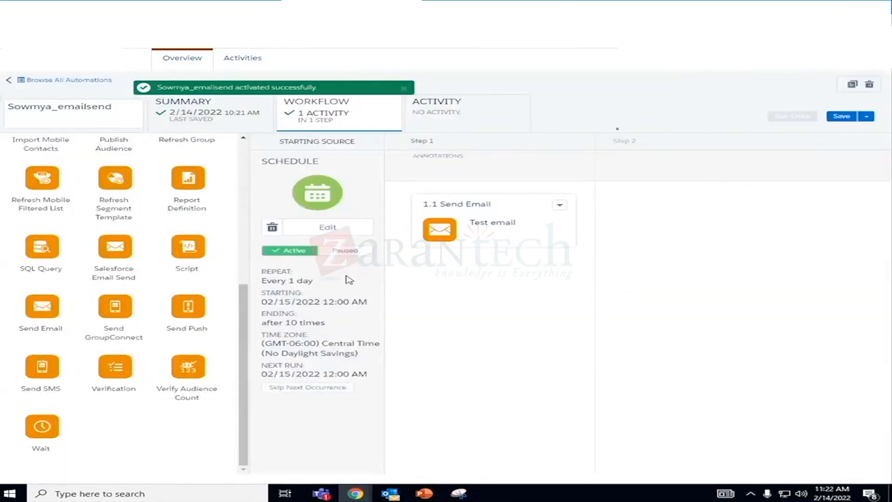
pyautogui.click(341, 252)
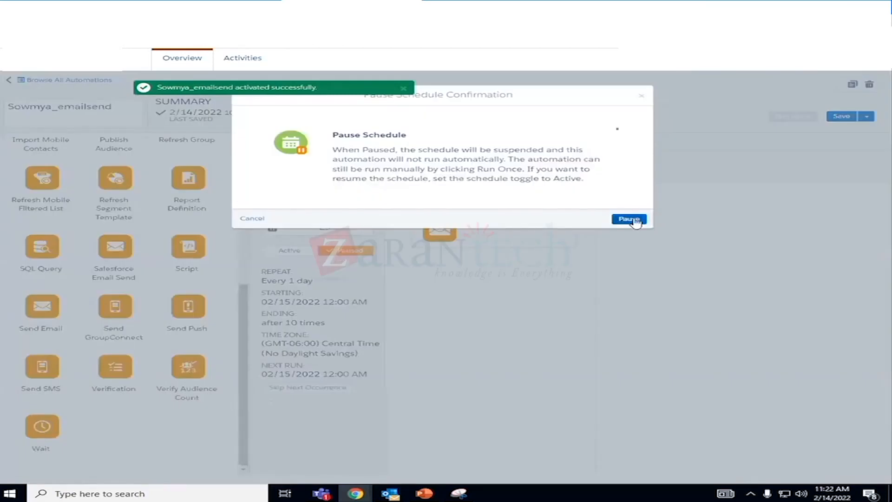
pyautogui.click(247, 222)
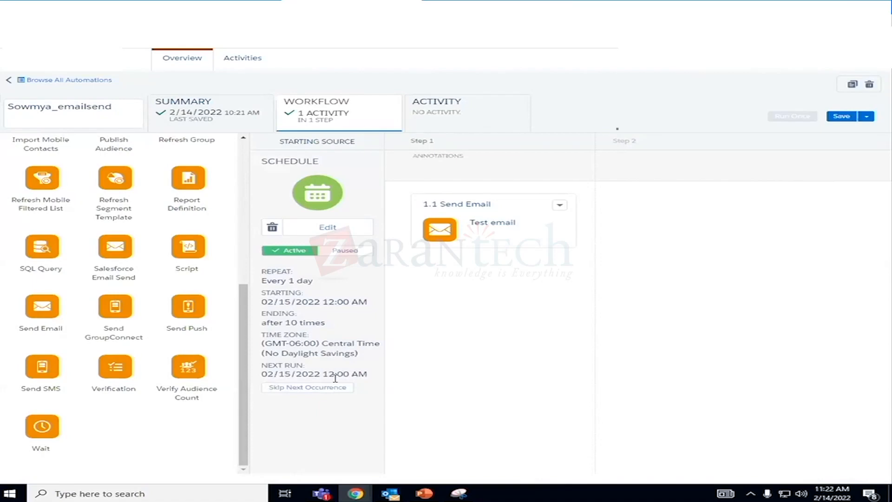
pyautogui.click(346, 250)
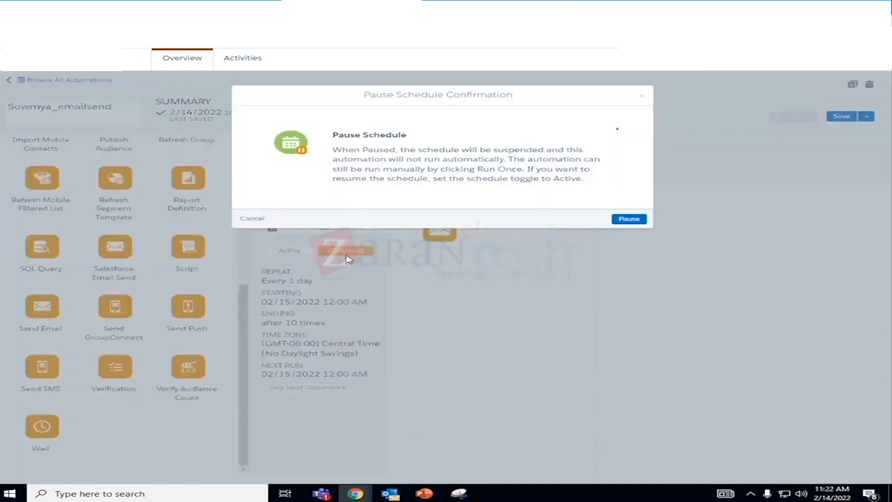
pyautogui.click(635, 219)
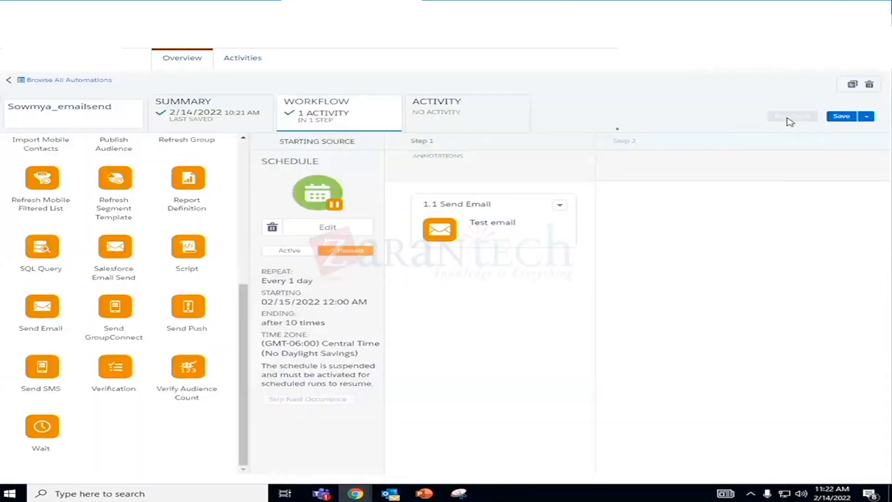
pyautogui.click(788, 118)
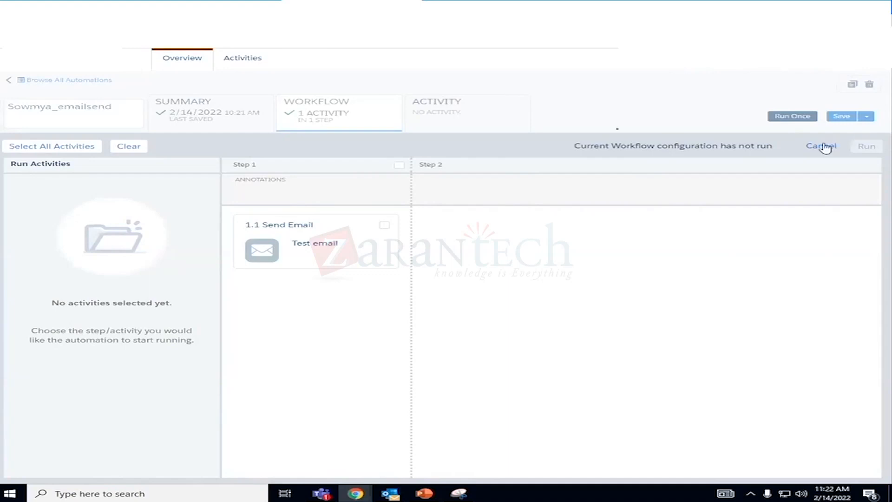
pyautogui.click(323, 226)
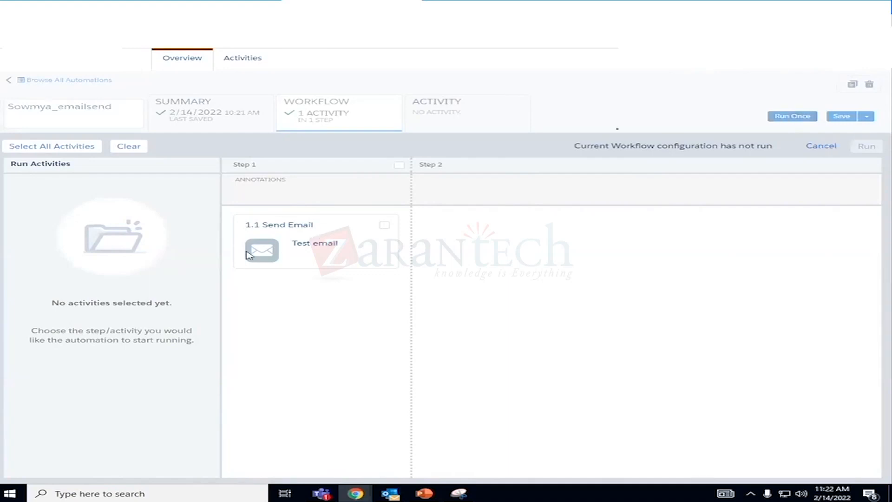
pyautogui.click(823, 145)
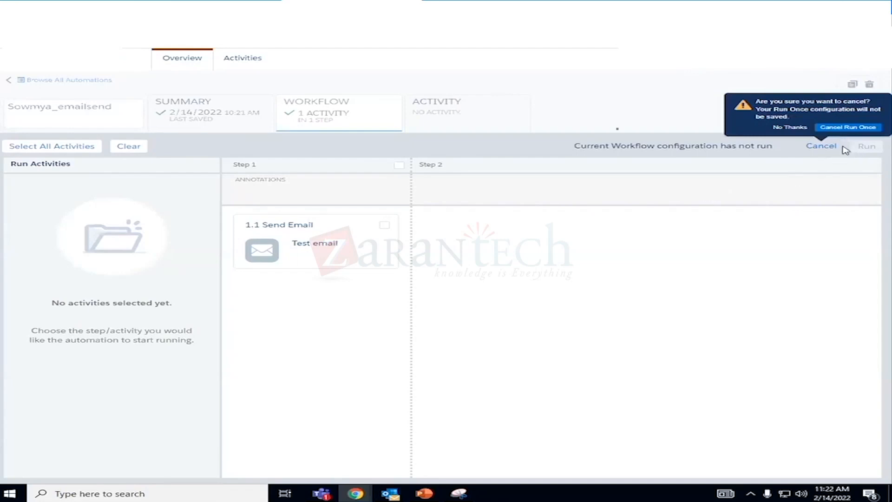
pyautogui.click(791, 128)
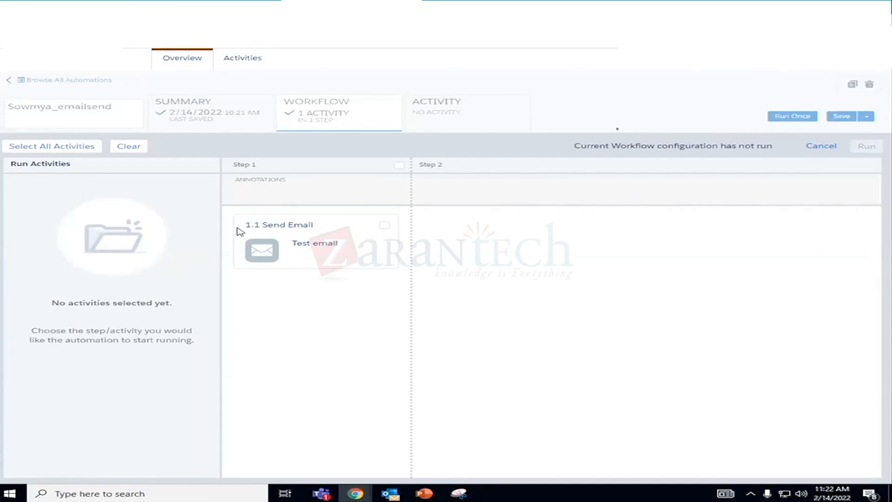
pyautogui.click(384, 225)
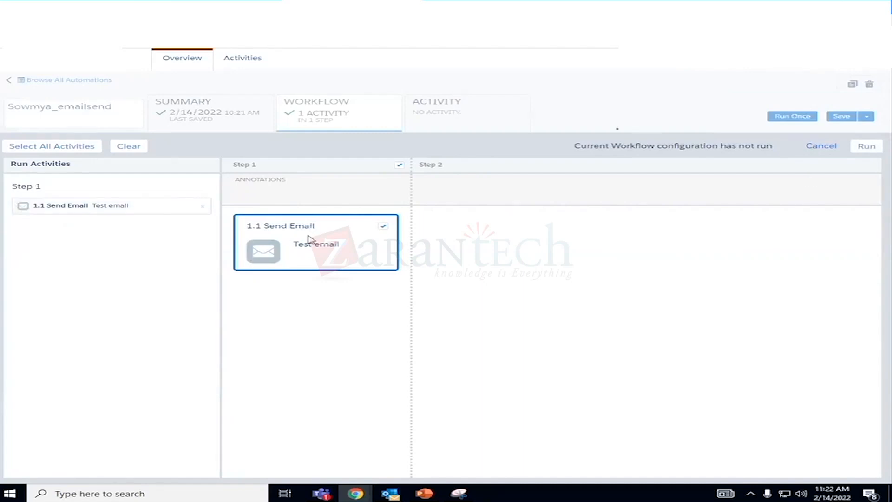
pyautogui.click(867, 149)
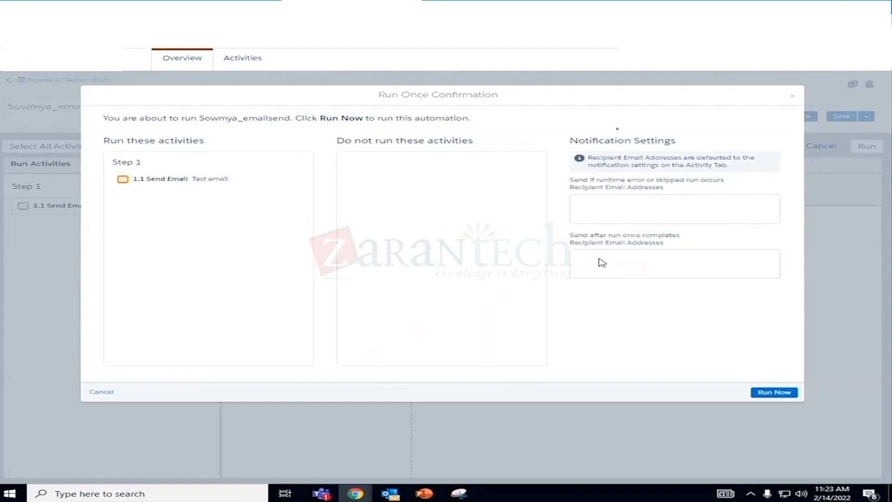
pyautogui.tripleClick(587, 214)
pyautogui.click(596, 266)
pyautogui.click(792, 99)
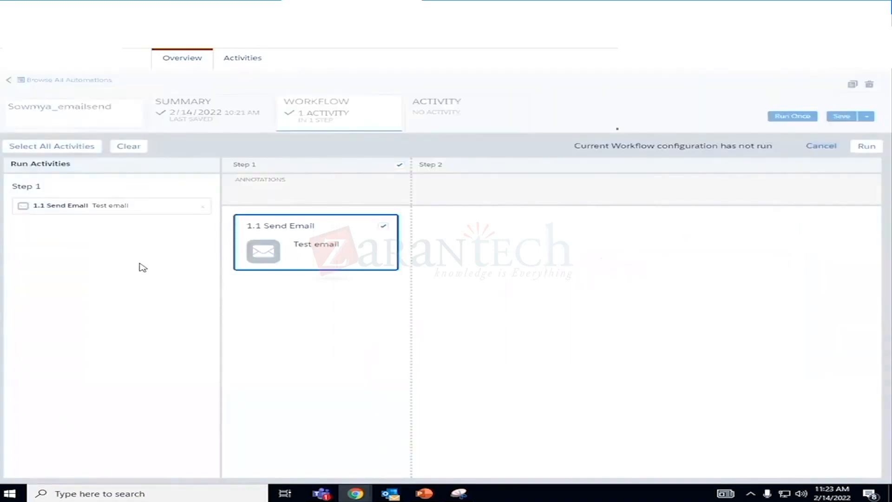
pyautogui.click(817, 146)
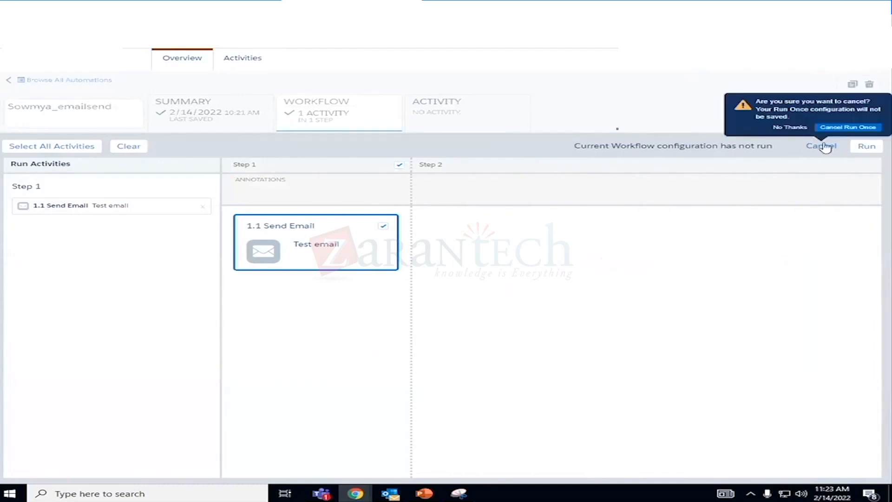
pyautogui.click(844, 128)
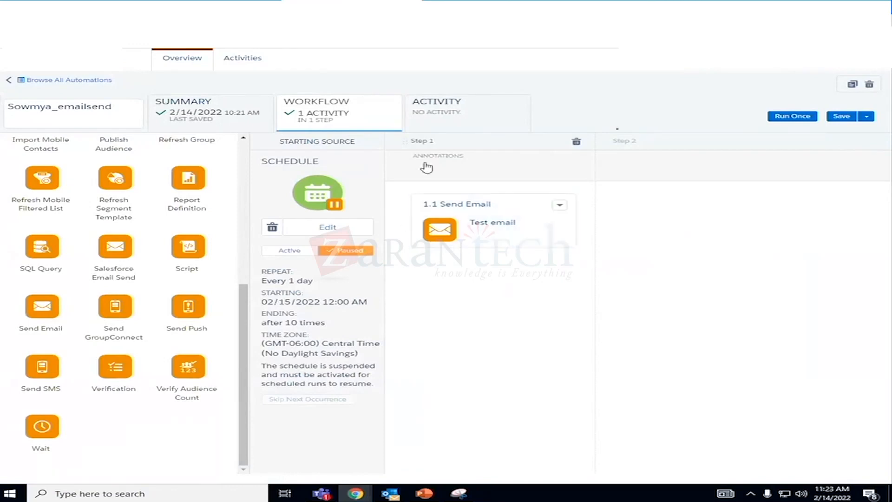
# - Reopen the saved email-send automation from the owner's personal folder and display its run log and notification settings
pyautogui.click(461, 127)
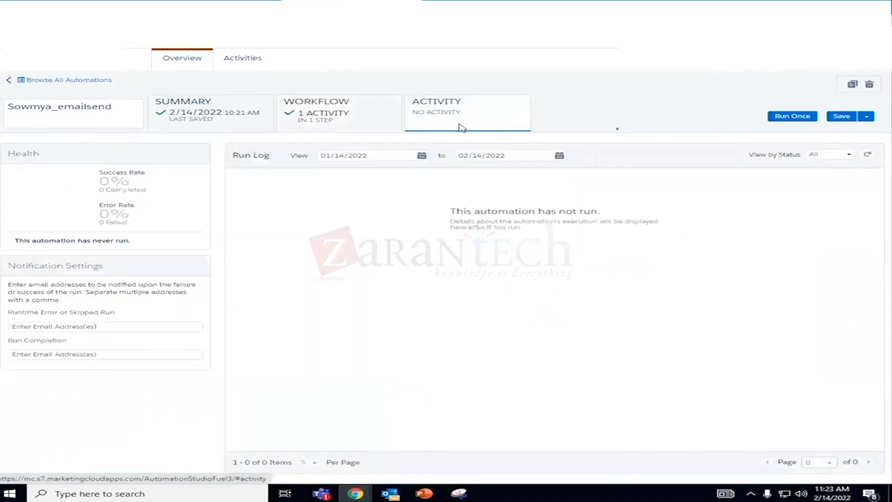
pyautogui.click(255, 61)
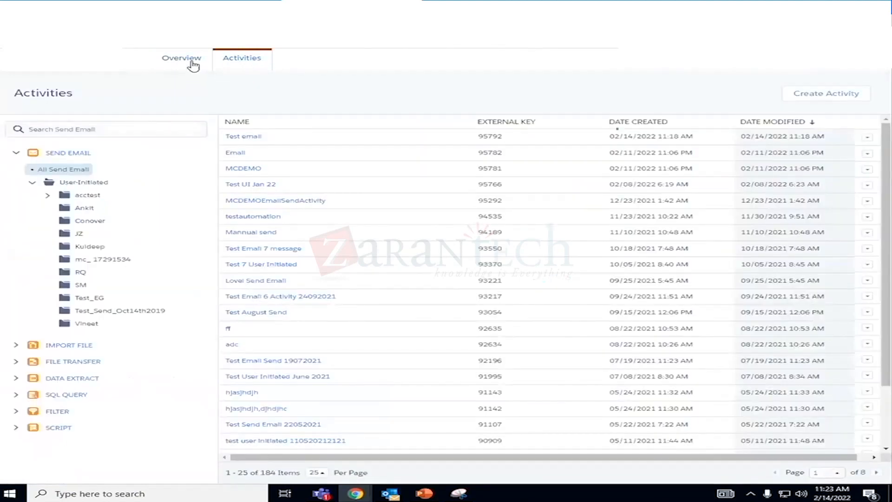
pyautogui.click(192, 66)
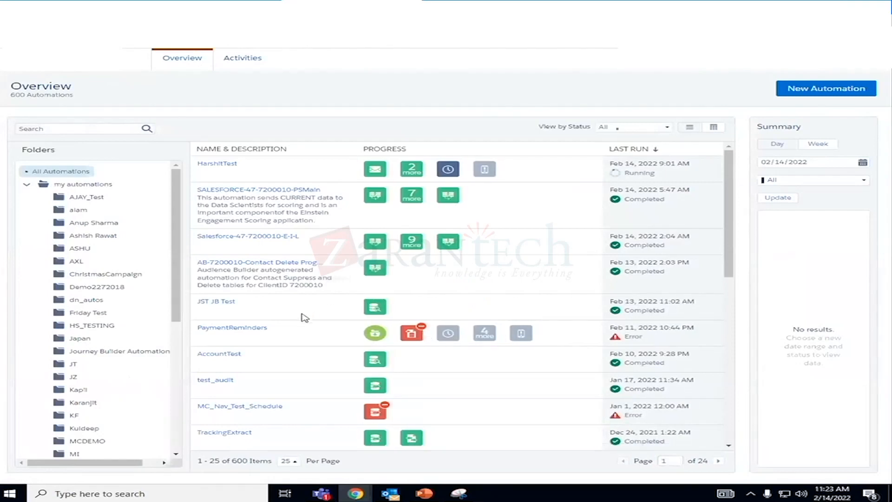
pyautogui.scroll(-10, 305, 317)
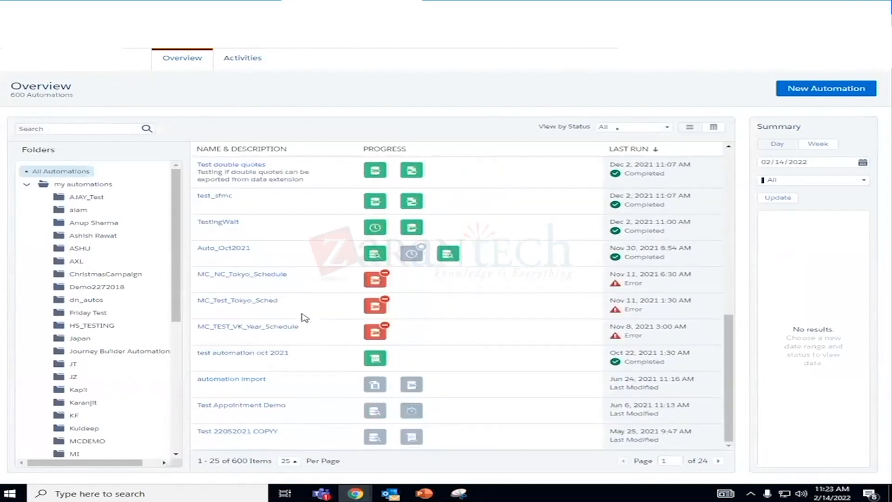
pyautogui.moveTo(168, 254); pyautogui.dragTo(186, 379)
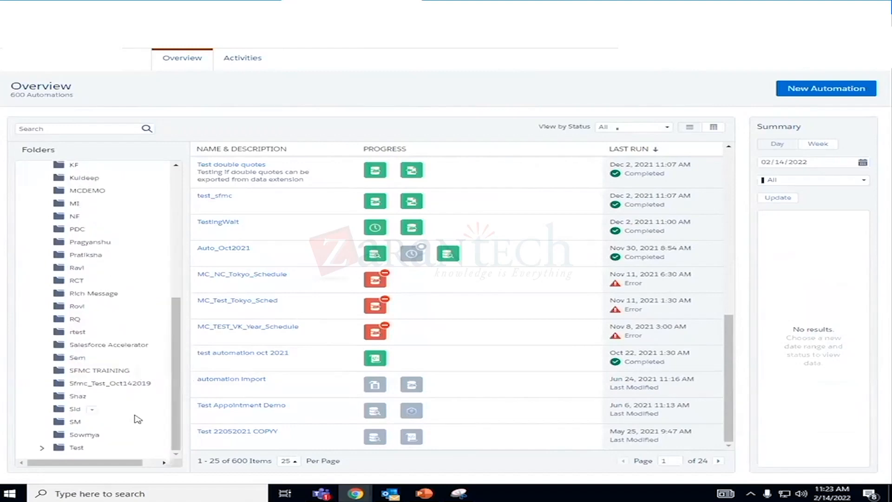
pyautogui.click(86, 436)
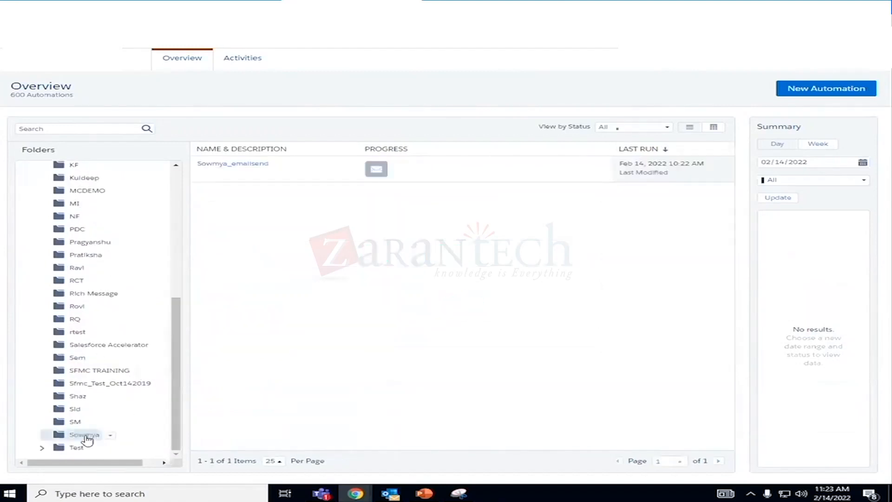
pyautogui.click(232, 164)
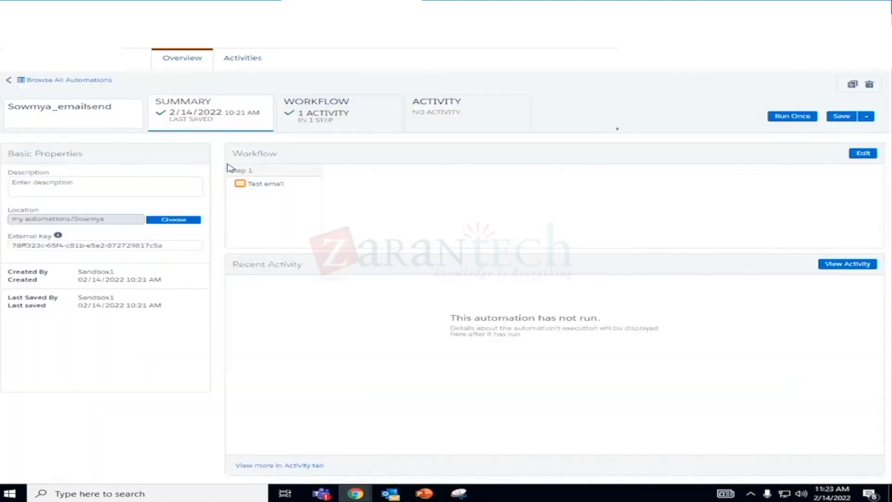
pyautogui.click(435, 122)
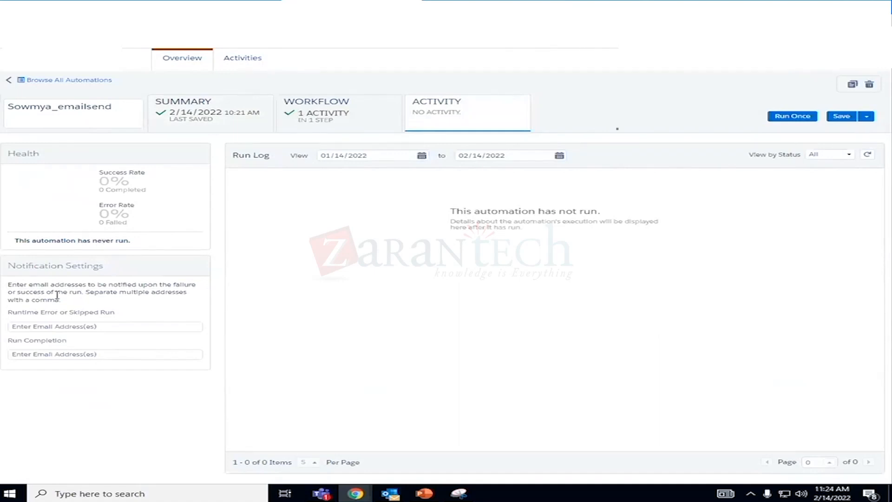
# - Enter the owner's e-mail address as recipient of runtime error or skipped run notifications and save the automation
pyautogui.click(88, 327)
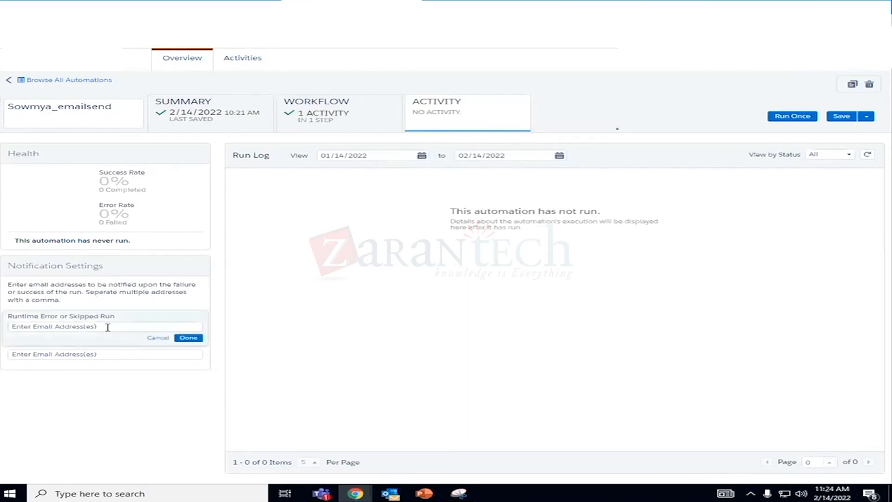
pyautogui.press('Left')
pyautogui.press('Left')
pyautogui.press('BackSpace')
pyautogui.write('c')
pyautogui.click(191, 338)
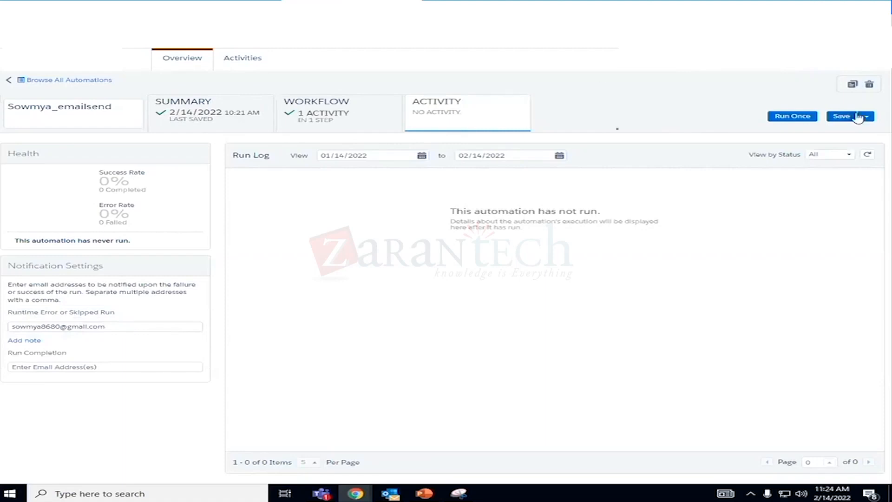
pyautogui.click(843, 117)
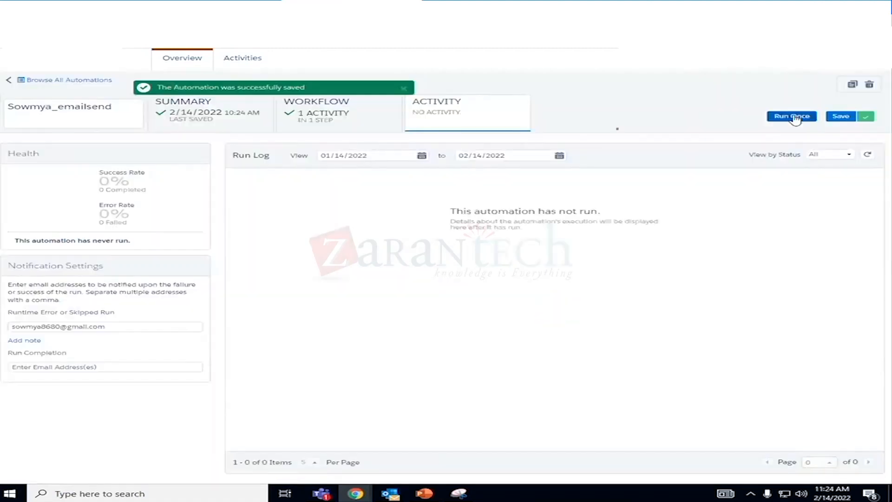
# - Run the automation once immediately with all of its activities selected
pyautogui.click(793, 119)
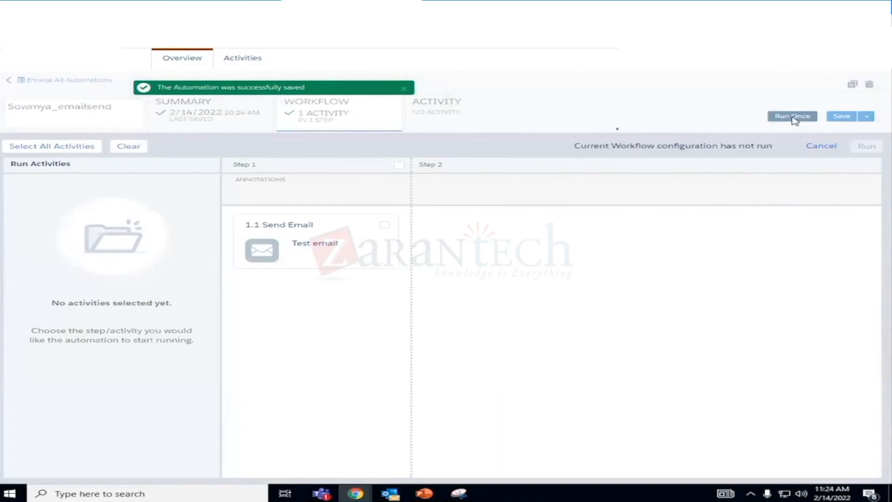
pyautogui.click(41, 147)
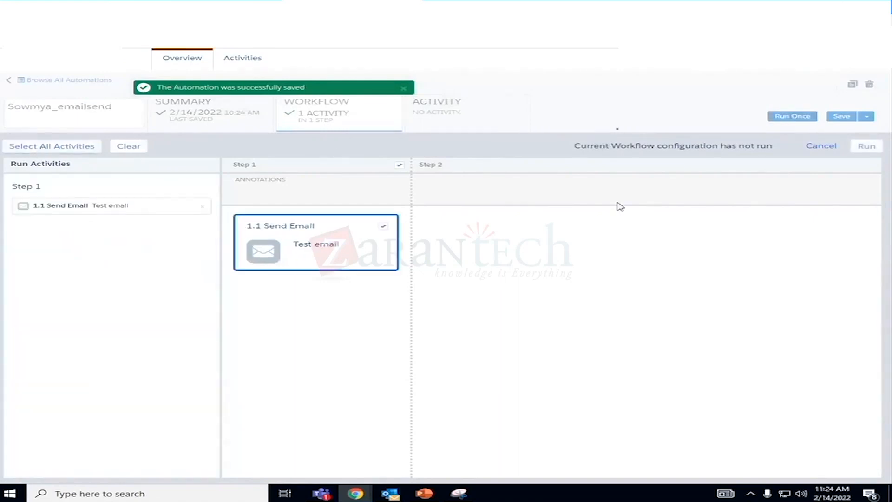
pyautogui.click(866, 146)
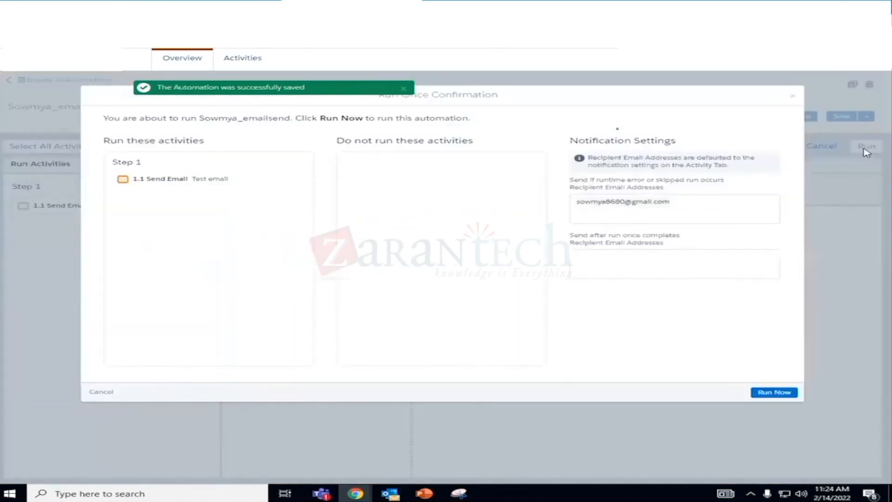
pyautogui.click(774, 394)
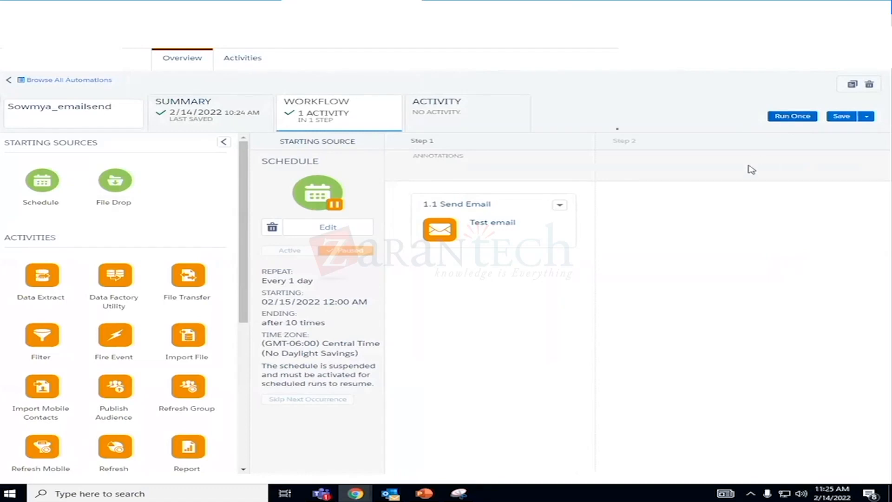
# - Check the outcome of the one-time run in the automation's run log and review its workflow and summary
pyautogui.click(448, 124)
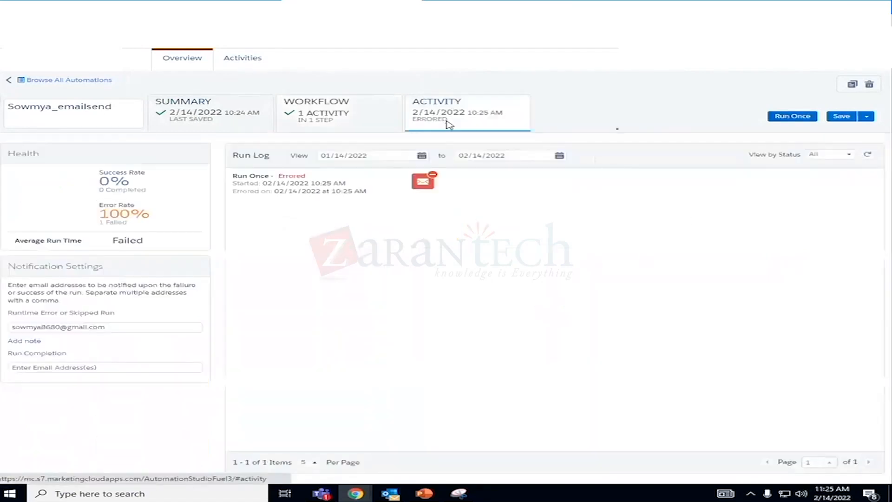
pyautogui.moveTo(430, 181)
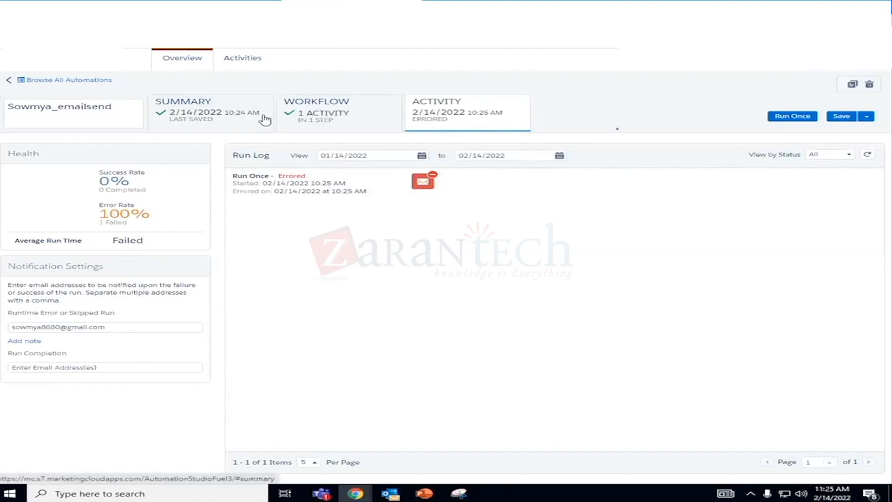
pyautogui.click(349, 122)
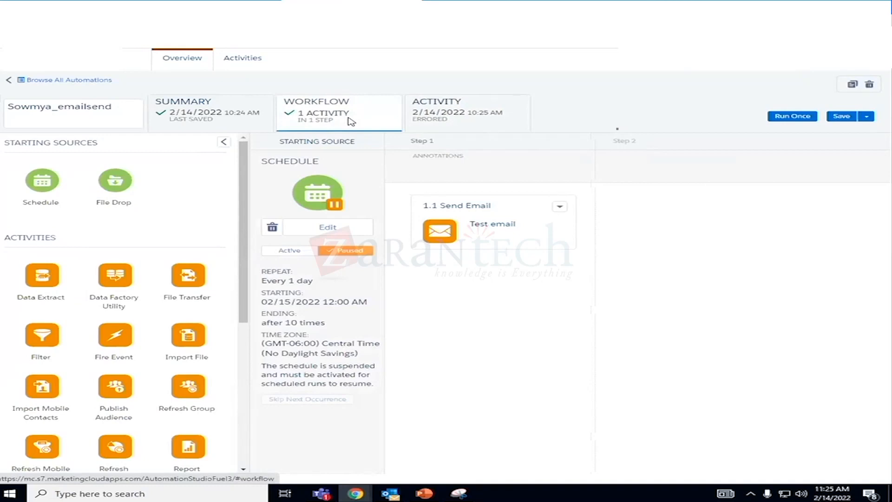
pyautogui.click(236, 117)
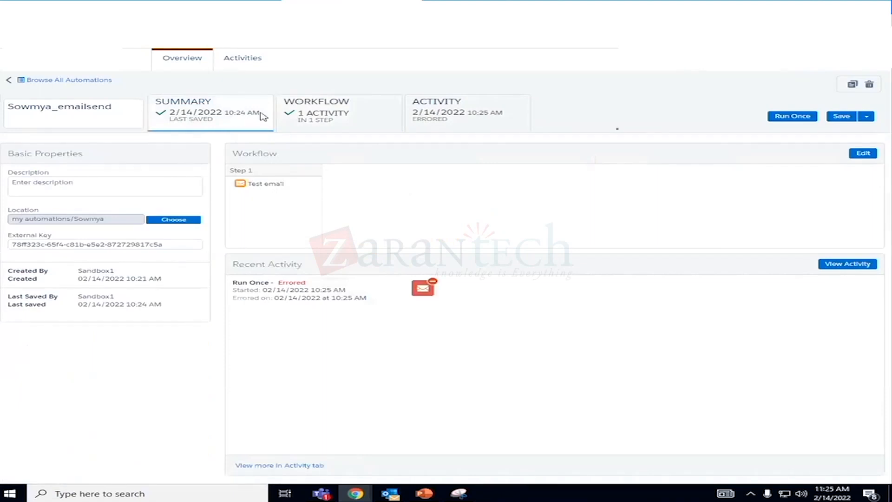
# - Open the Test email send activity in the workflow for editing and continue to audience selection, accepting the subject validation warning
pyautogui.click(325, 116)
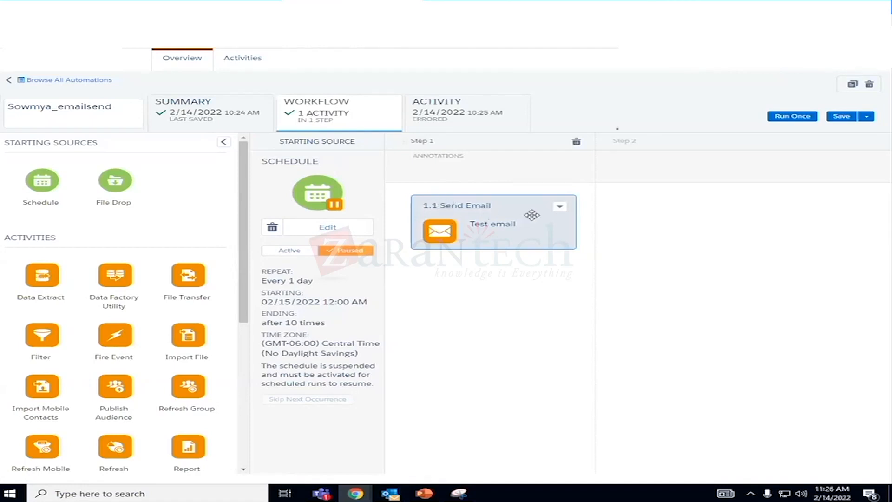
pyautogui.click(563, 209)
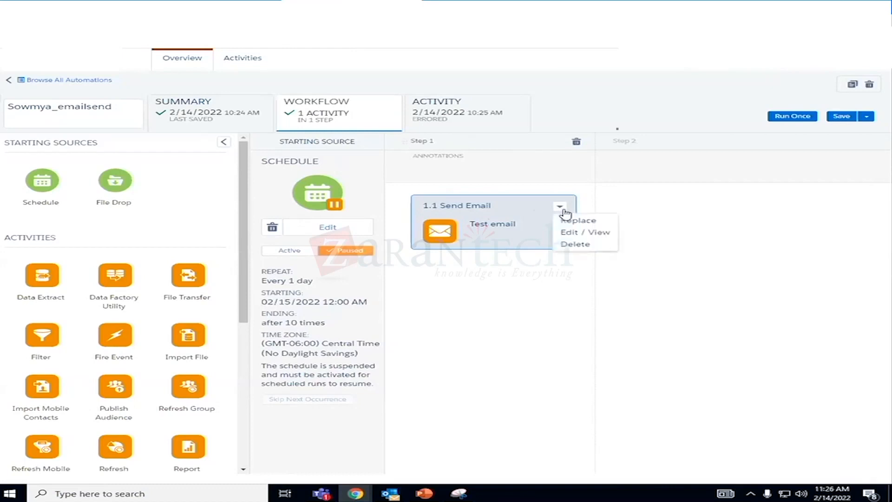
pyautogui.click(572, 231)
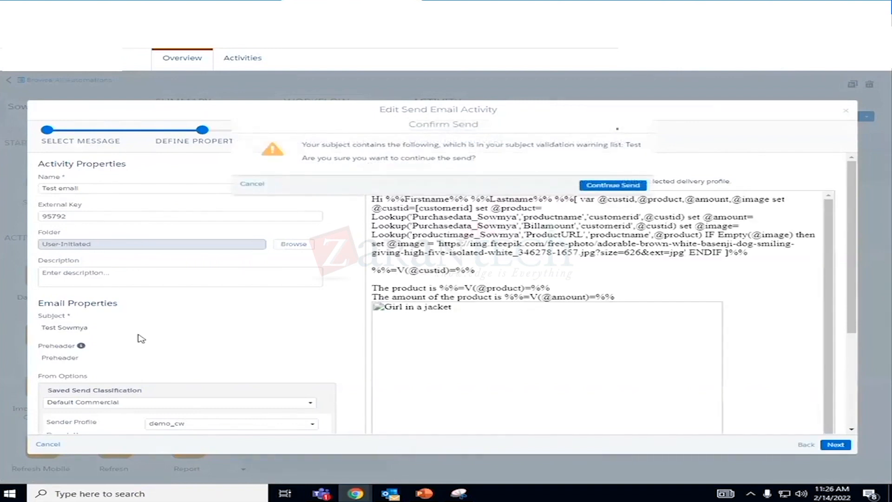
pyautogui.click(809, 449)
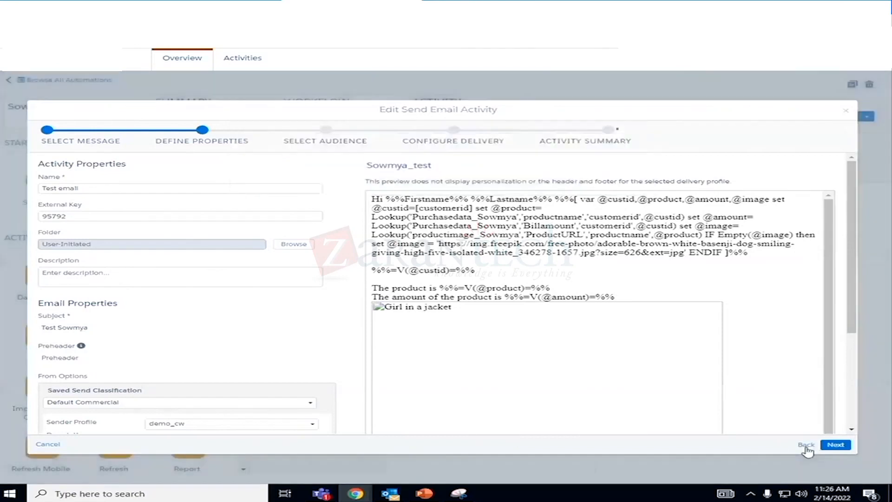
pyautogui.click(831, 446)
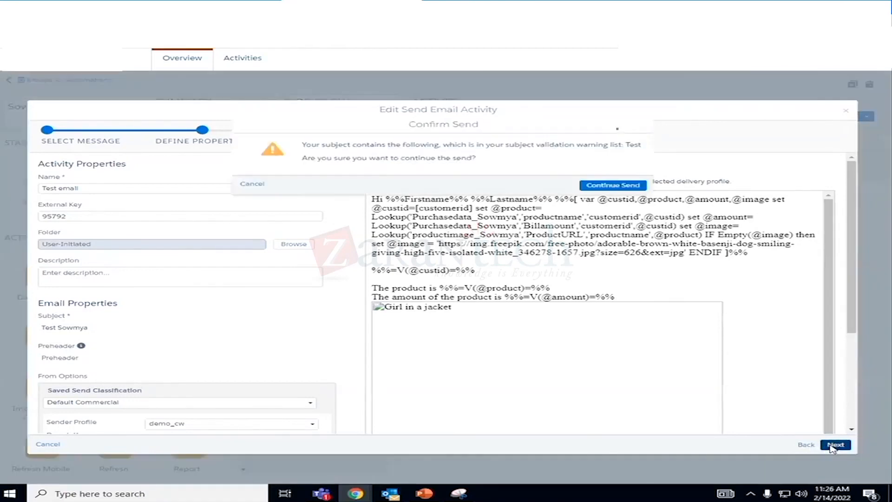
pyautogui.click(629, 186)
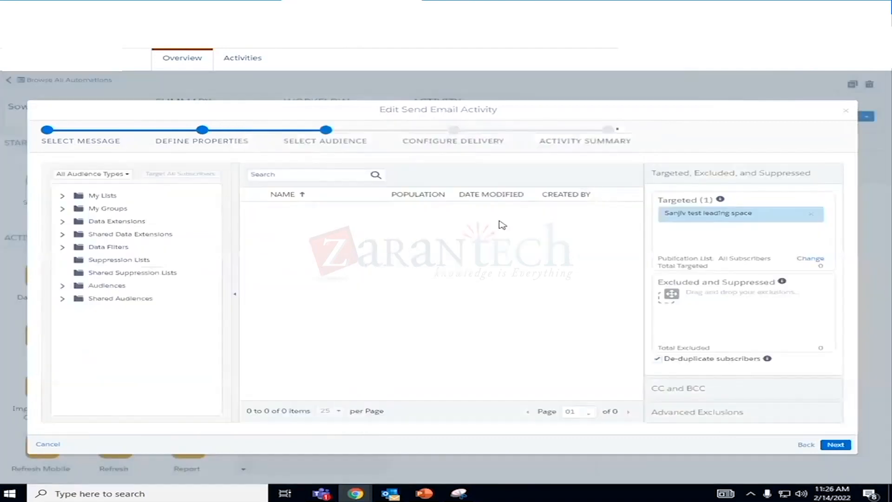
# - Target the customer data extension from the owner's personal data extension folder and remove the previously targeted audience
pyautogui.click(64, 222)
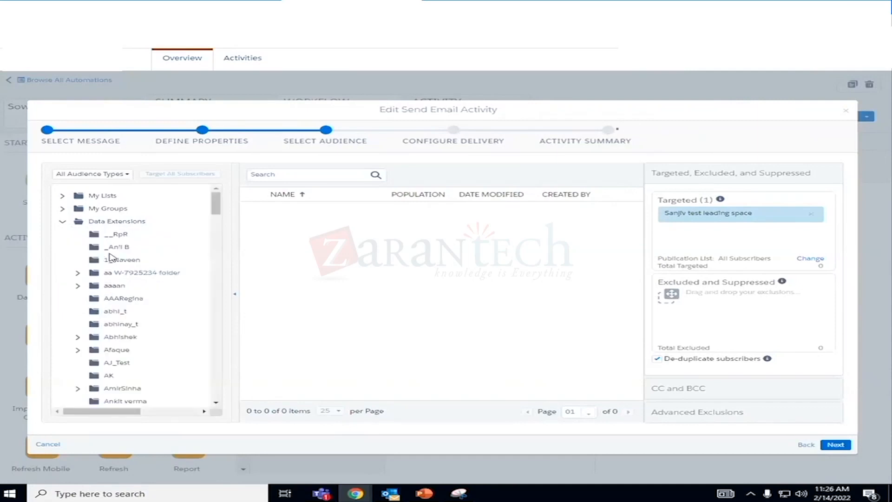
pyautogui.scroll(-5, 139, 302)
pyautogui.scroll(-10, 135, 315)
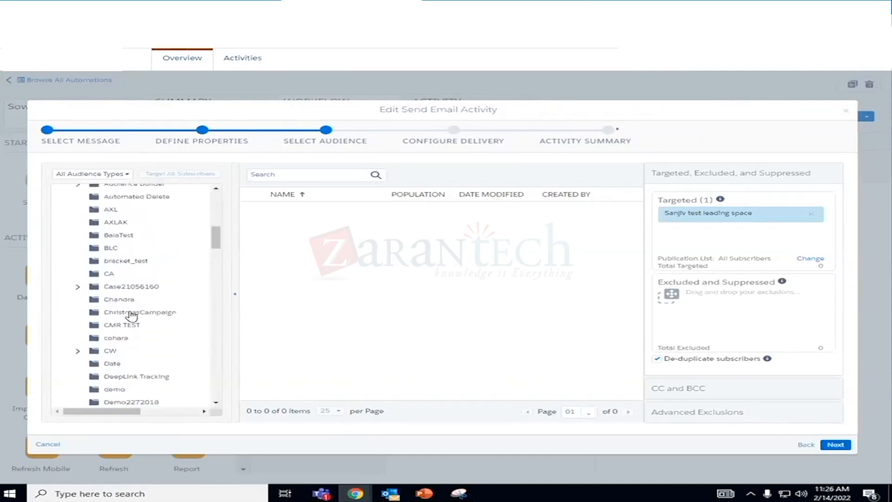
pyautogui.scroll(-10, 133, 316)
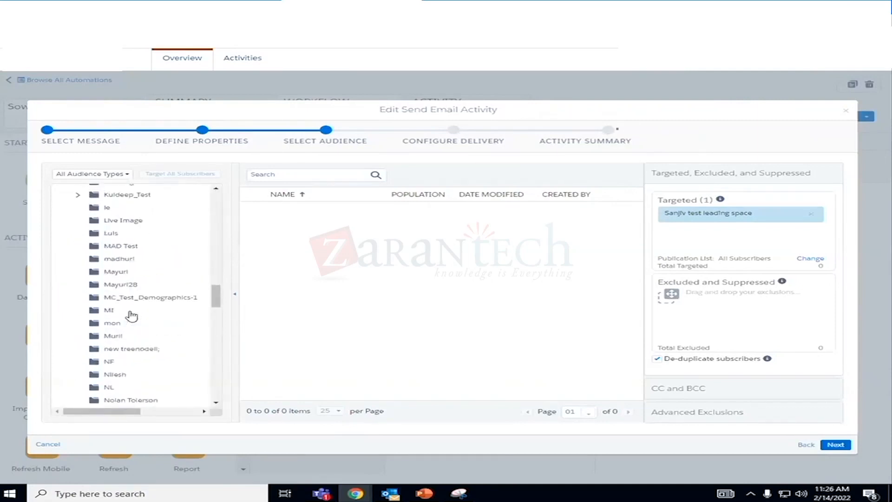
pyautogui.scroll(-5, 132, 316)
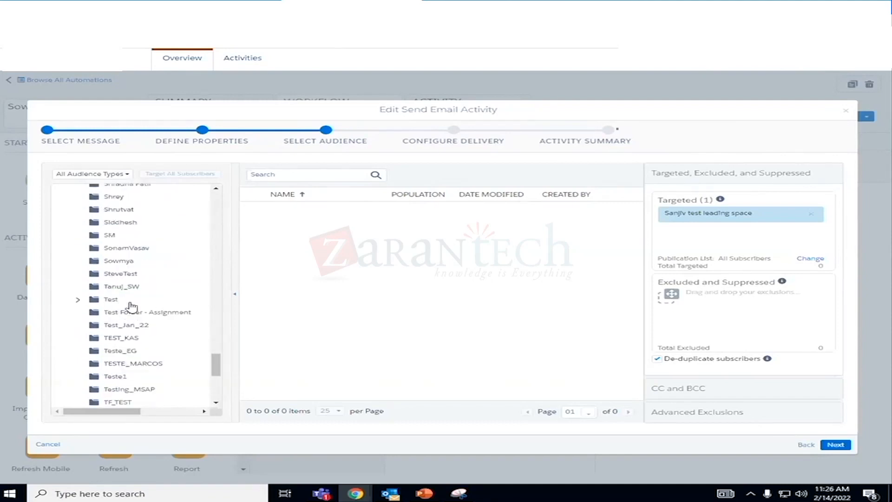
pyautogui.click(120, 266)
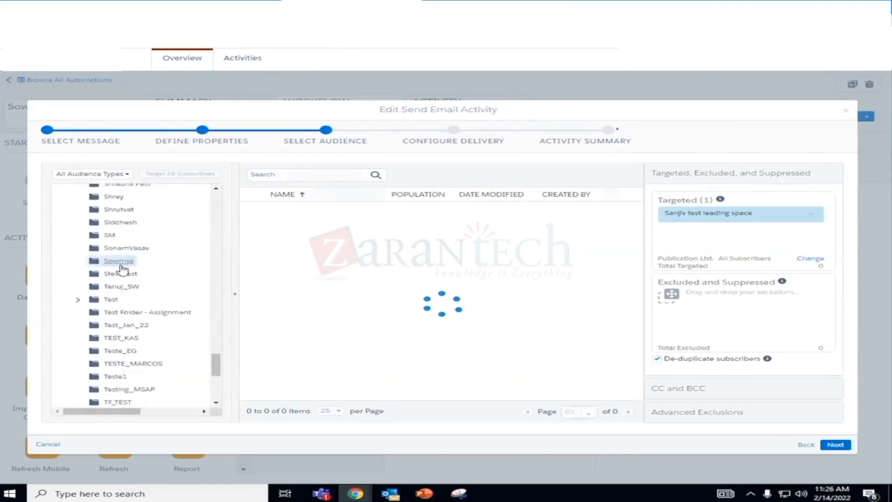
pyautogui.moveTo(314, 205); pyautogui.dragTo(694, 228)
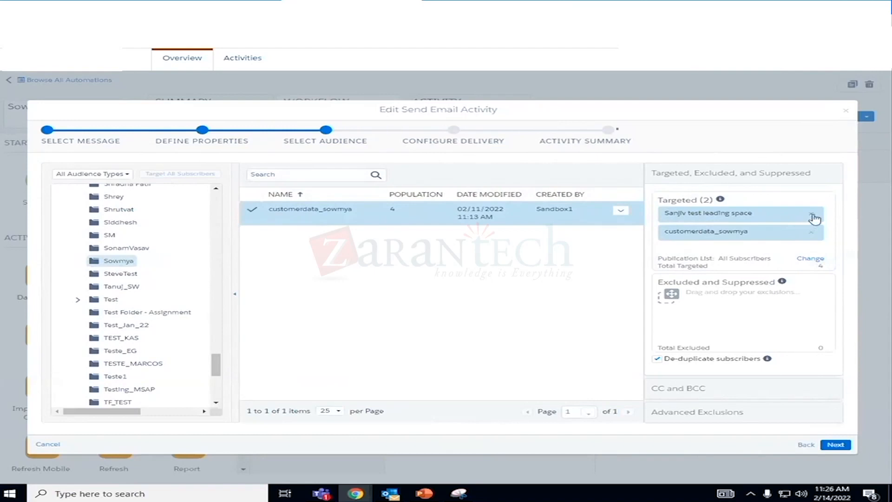
pyautogui.click(810, 214)
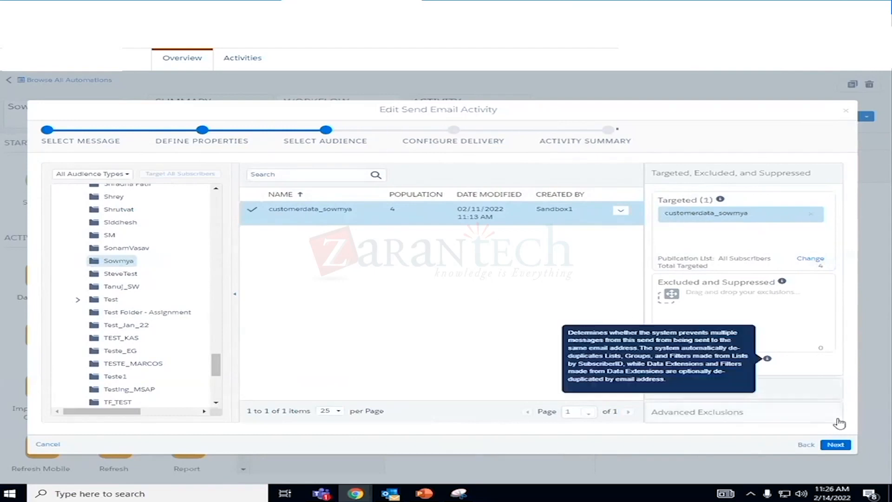
# - Keep the delivery settings, mark the send information as correct, finish the activity and save the automation
pyautogui.click(835, 444)
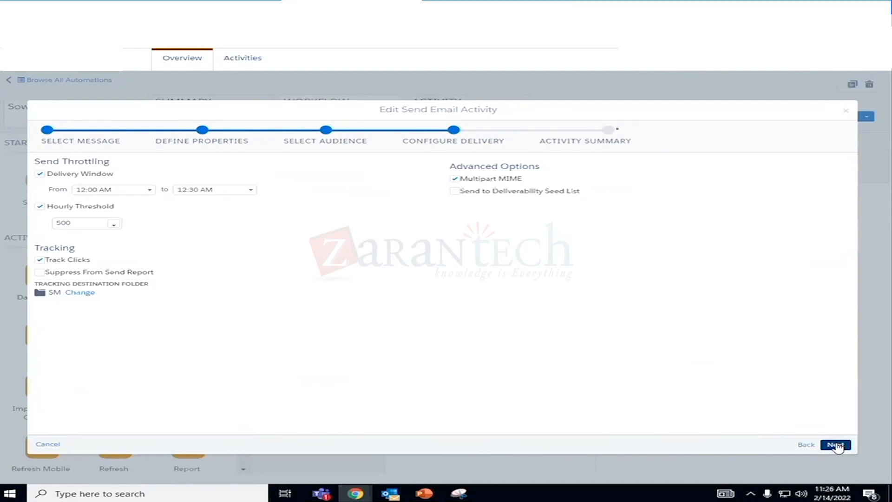
pyautogui.click(835, 444)
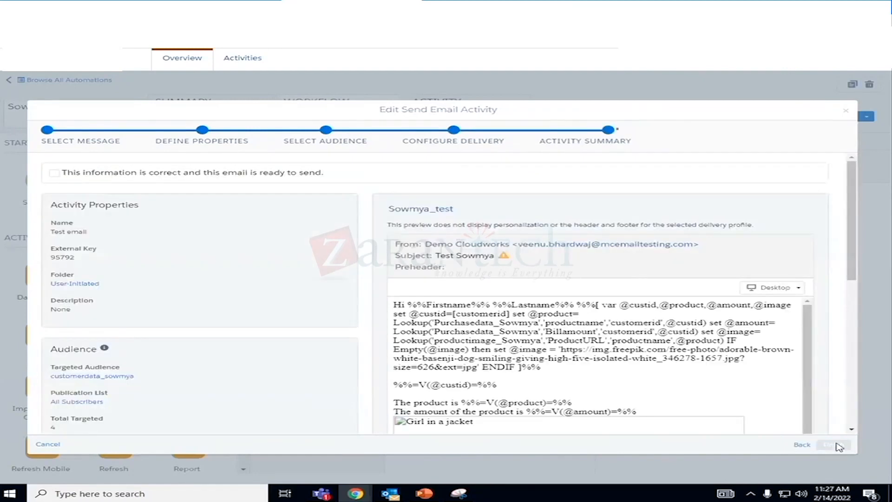
pyautogui.click(55, 173)
pyautogui.click(834, 445)
pyautogui.click(841, 117)
# - Run the saved automation once more immediately with its Send Email activity selected
pyautogui.click(791, 116)
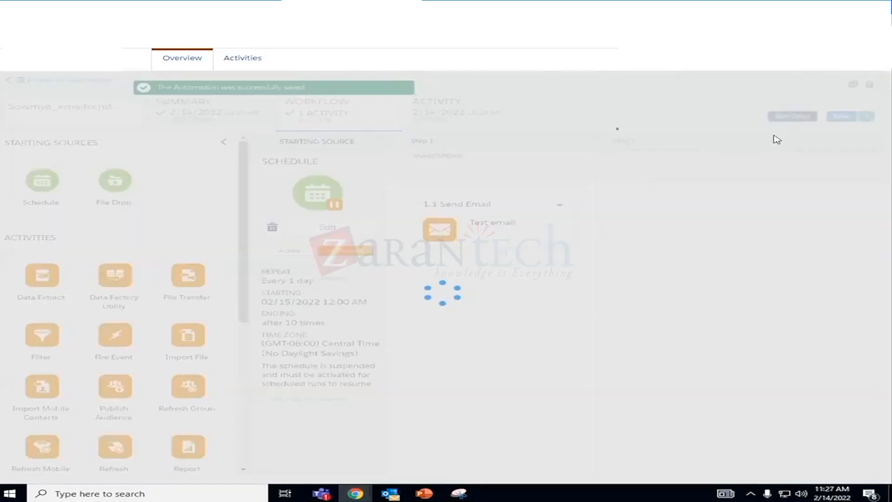
pyautogui.click(102, 145)
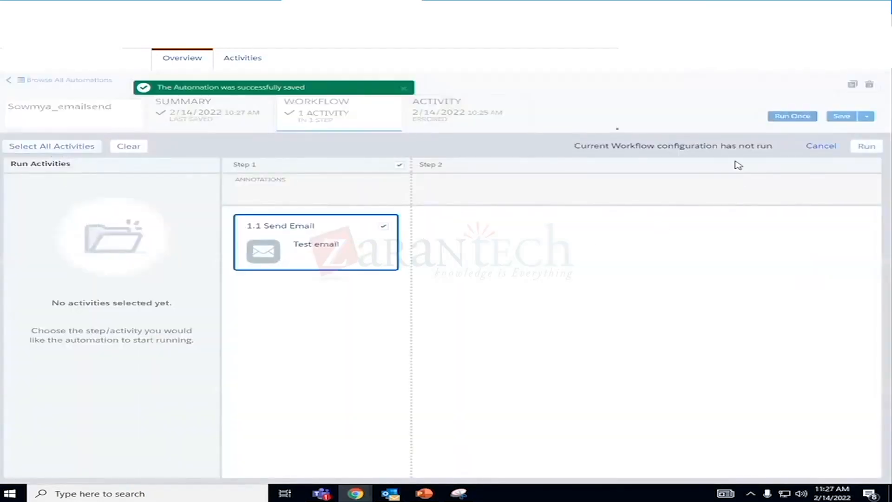
pyautogui.click(866, 146)
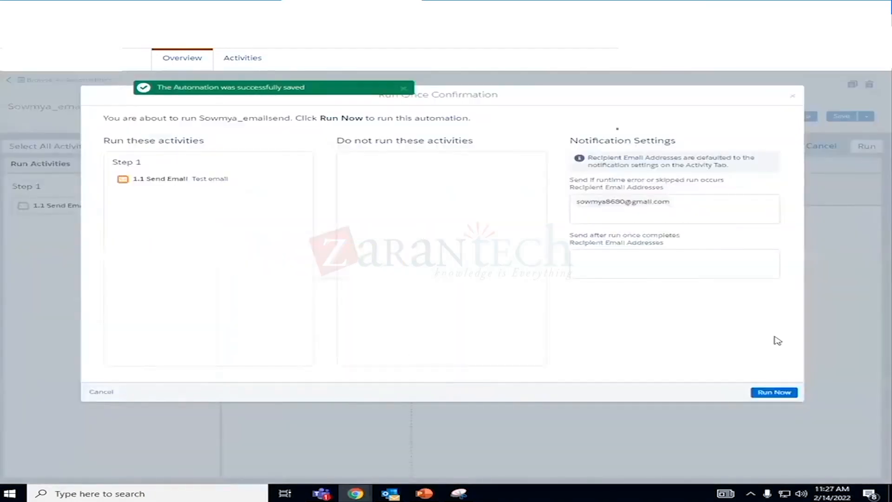
pyautogui.click(773, 392)
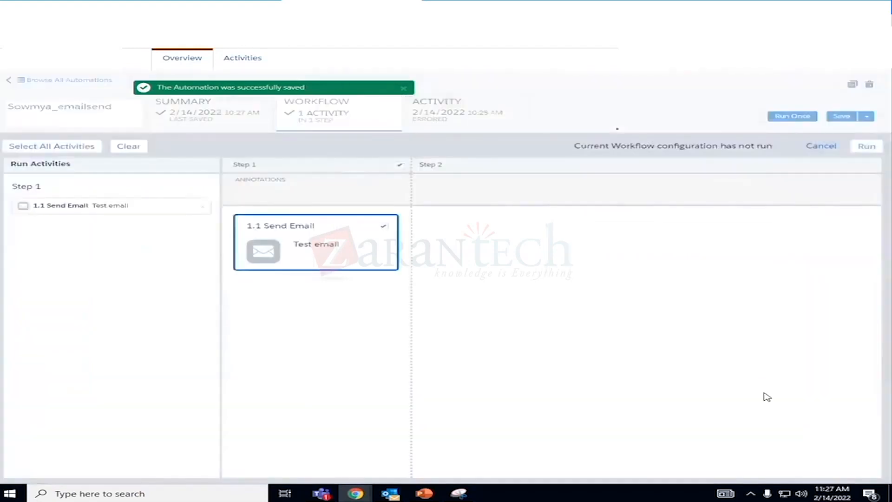
# - Monitor the new one-time run by refreshing the run log, and check the send's status in the SM tracking folder
pyautogui.click(474, 119)
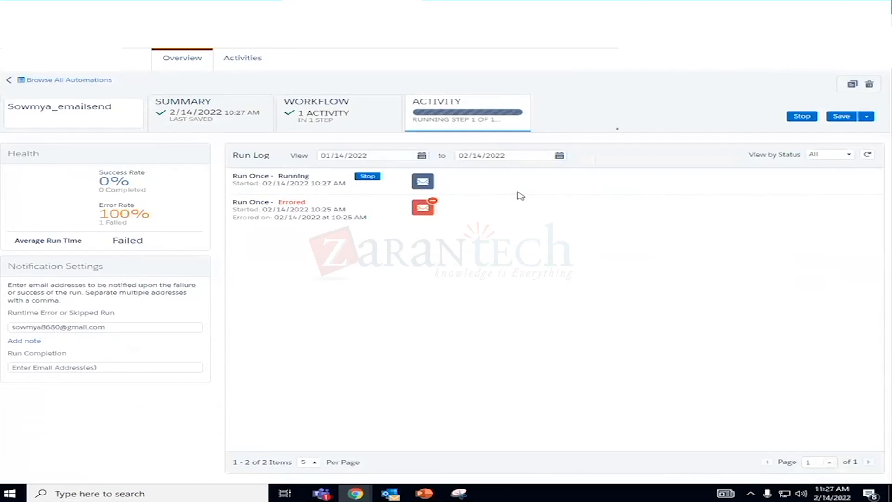
pyautogui.click(885, 70)
pyautogui.click(867, 155)
pyautogui.click(869, 157)
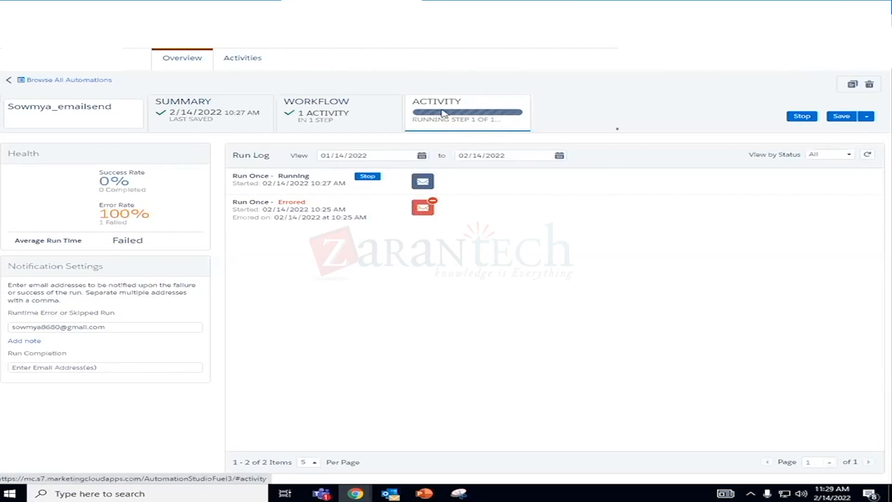
pyautogui.click(870, 157)
pyautogui.click(870, 157)
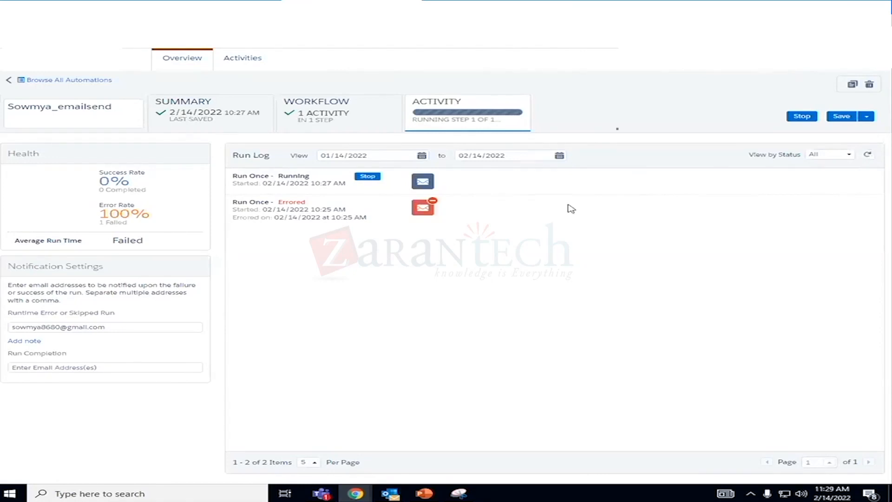
pyautogui.click(380, 114)
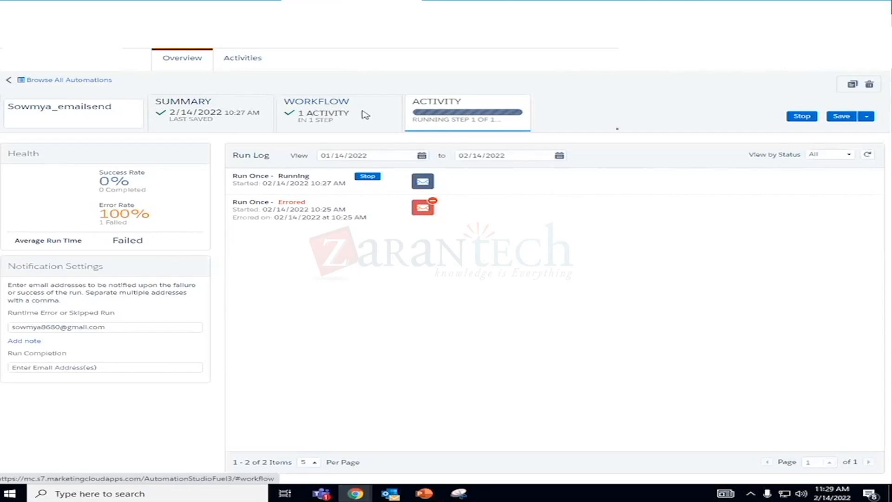
pyautogui.click(483, 107)
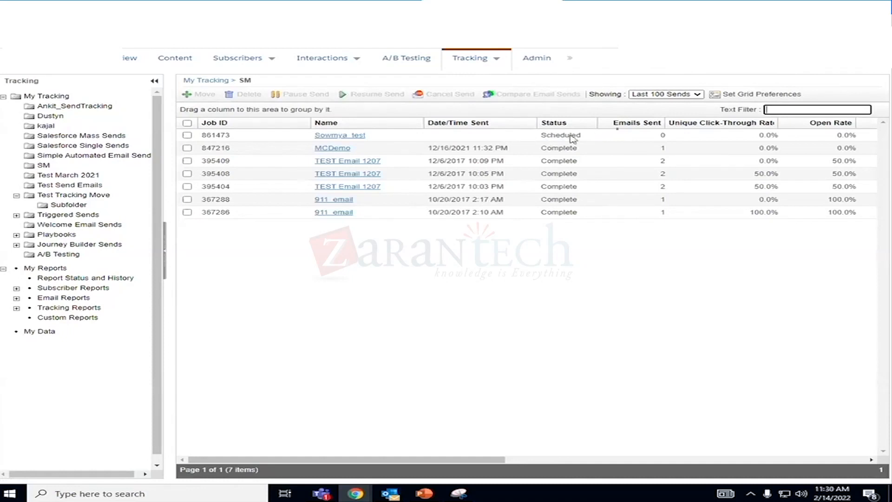
# - Return to the automation's run log from tracking and stop the one-time run in progress
pyautogui.click(315, 1)
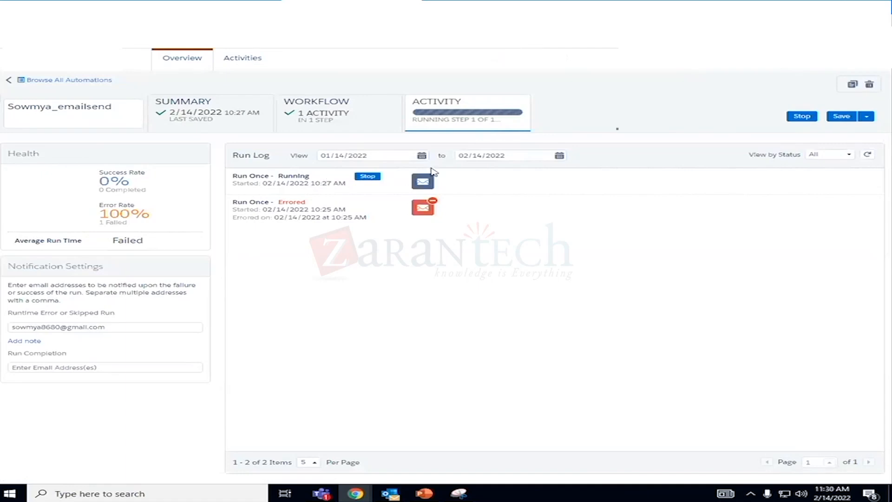
pyautogui.click(367, 177)
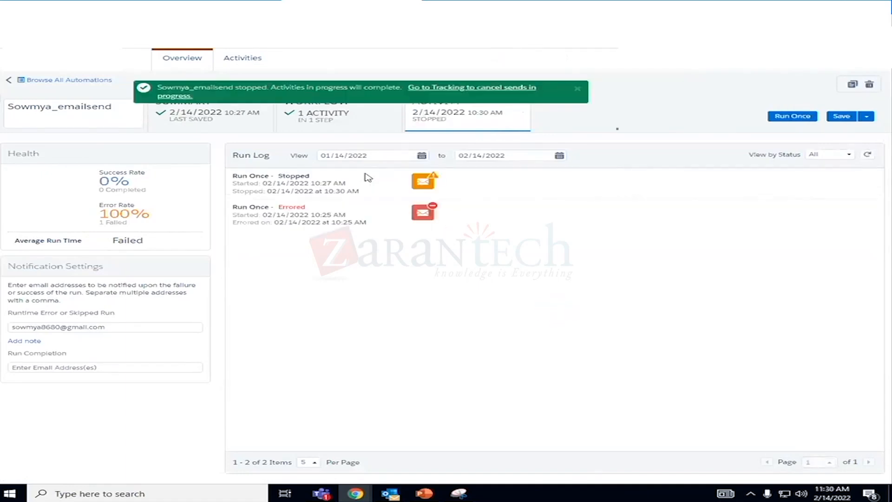
# - Review the automation's schedule definition from its workflow and close it without changes
pyautogui.click(320, 129)
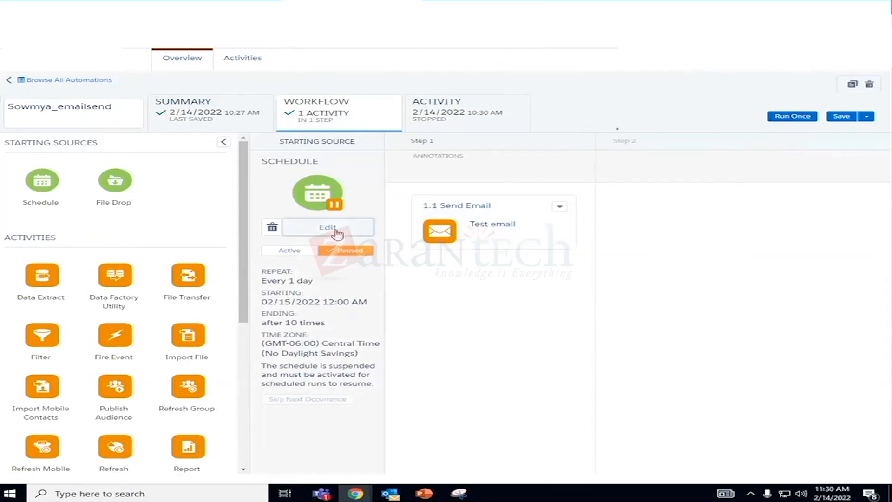
pyautogui.click(336, 231)
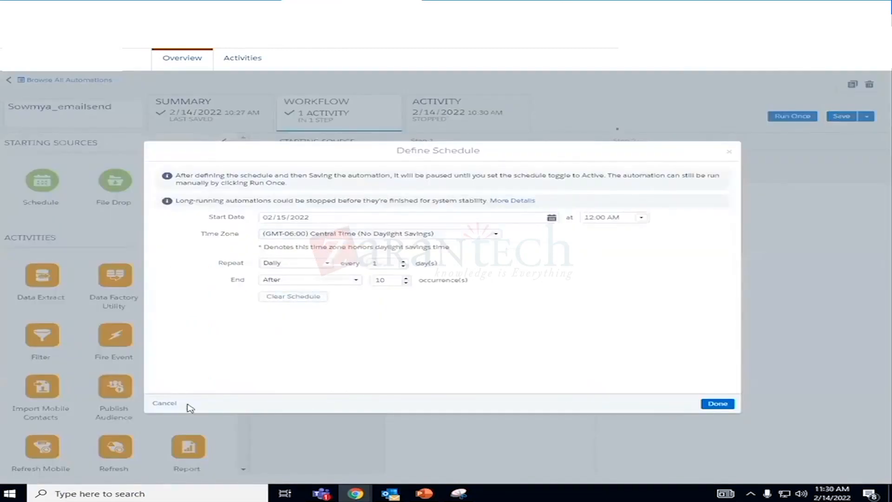
pyautogui.click(166, 404)
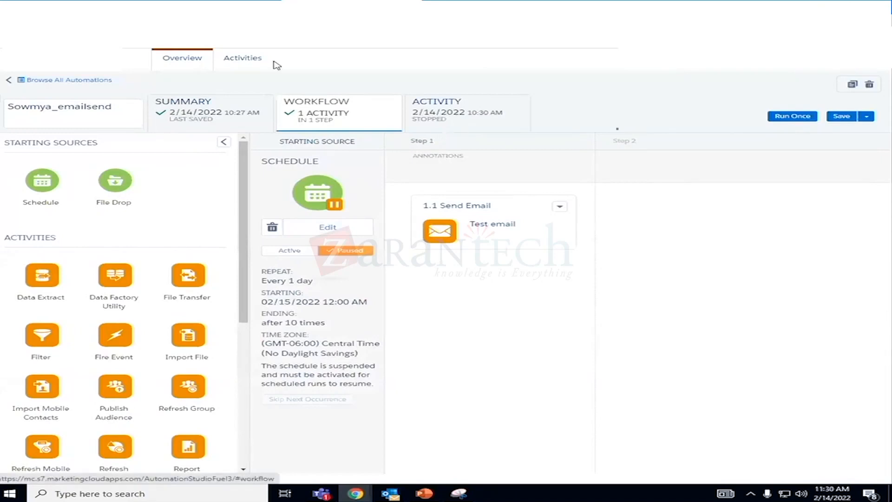
# - Open the Test email send activity from the activities list and start editing it
pyautogui.click(245, 58)
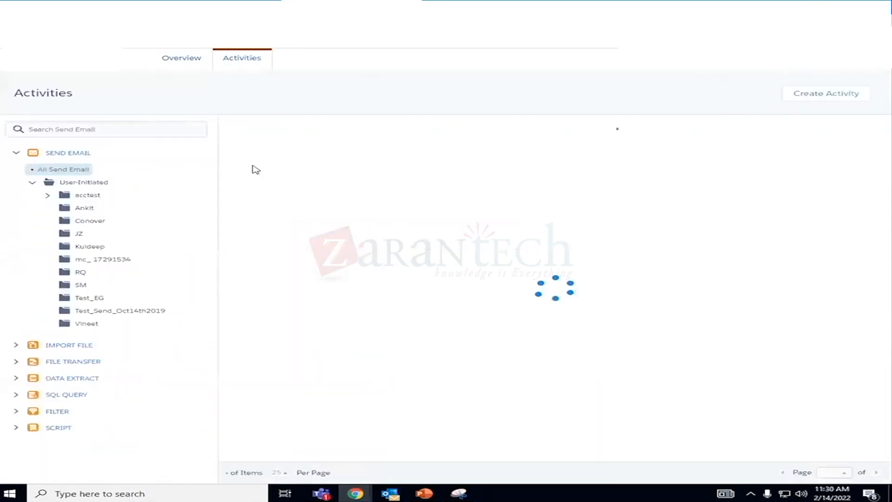
pyautogui.click(243, 138)
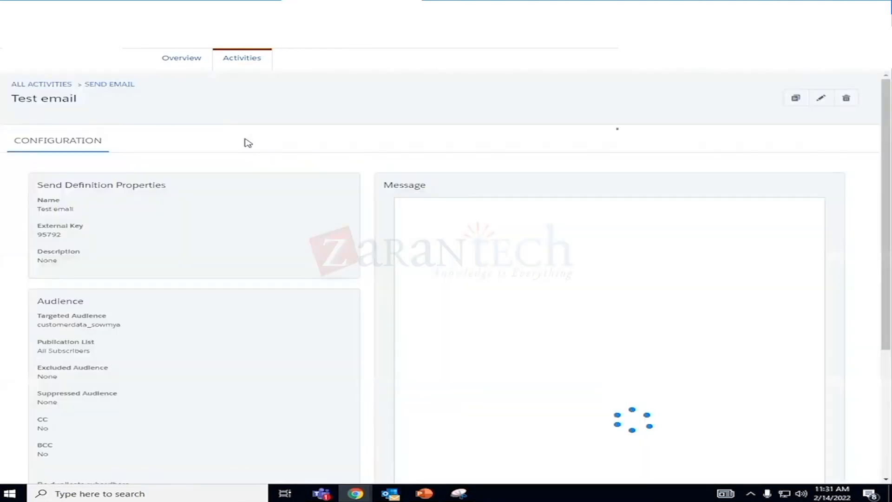
pyautogui.scroll(-2, 730, 352)
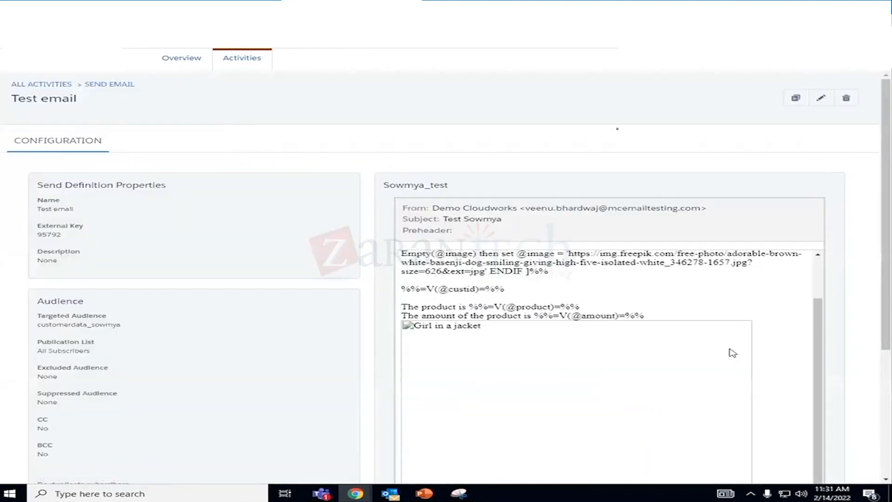
pyautogui.click(822, 99)
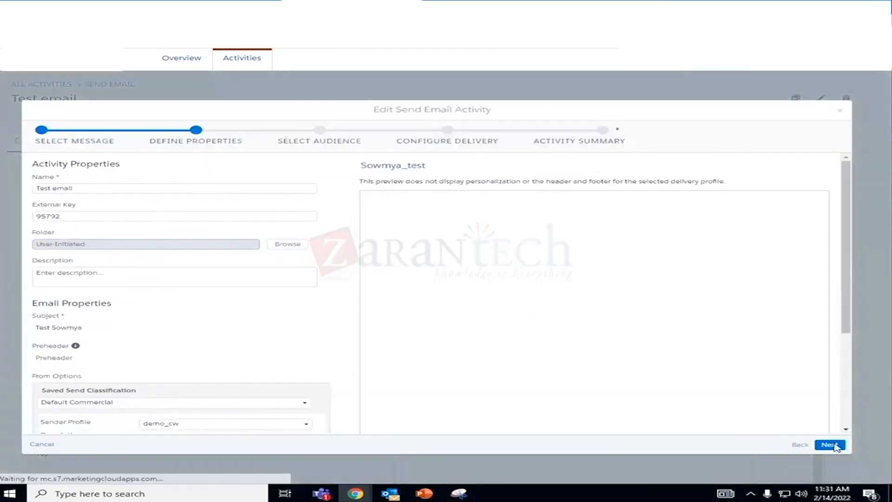
# - Turn off the delivery window and hourly threshold in the activity's delivery configuration, continuing past the subject validation warning
pyautogui.click(827, 445)
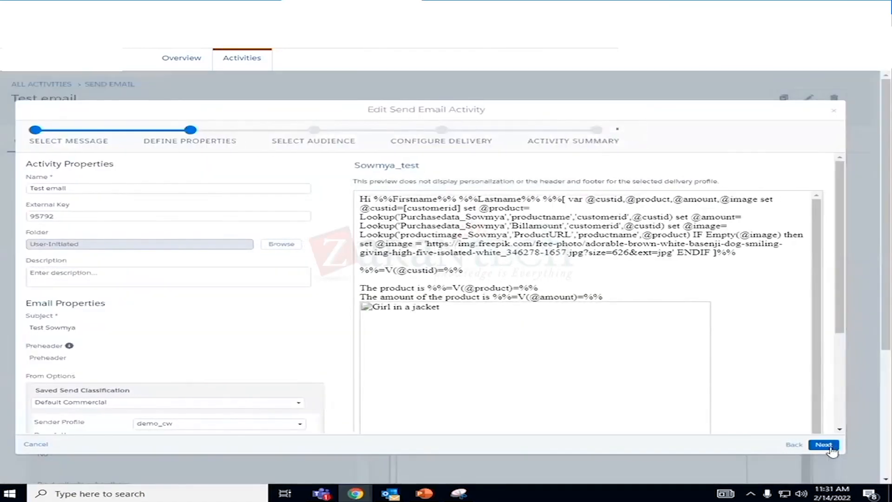
pyautogui.click(825, 445)
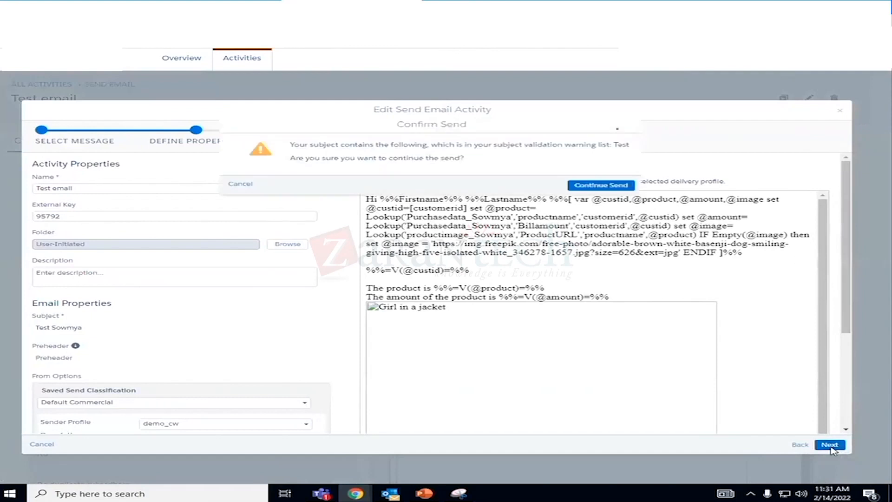
pyautogui.click(601, 186)
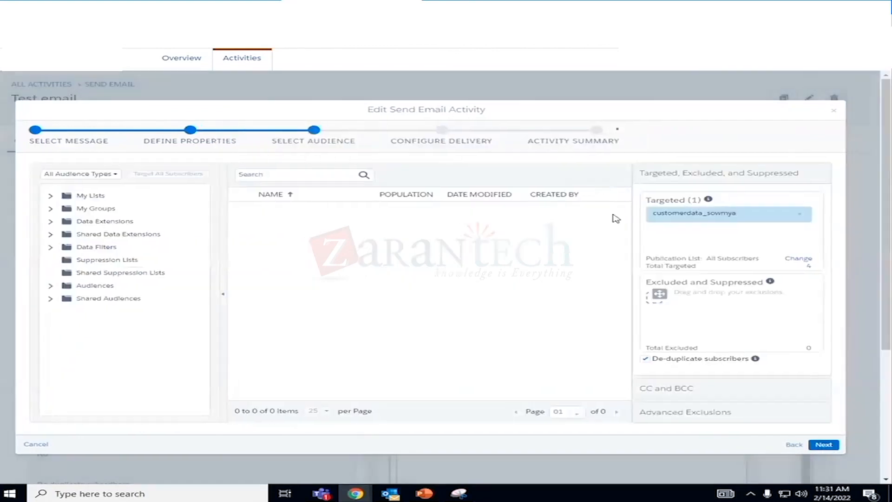
pyautogui.click(823, 445)
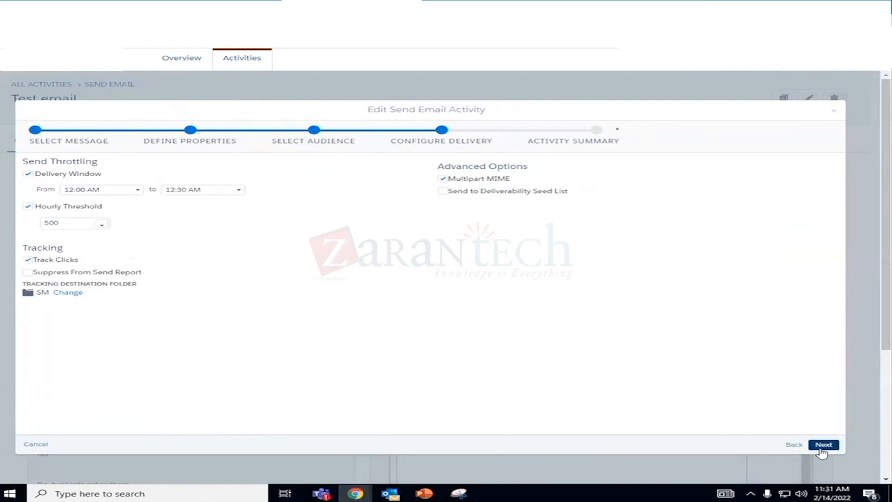
pyautogui.click(28, 174)
pyautogui.click(28, 207)
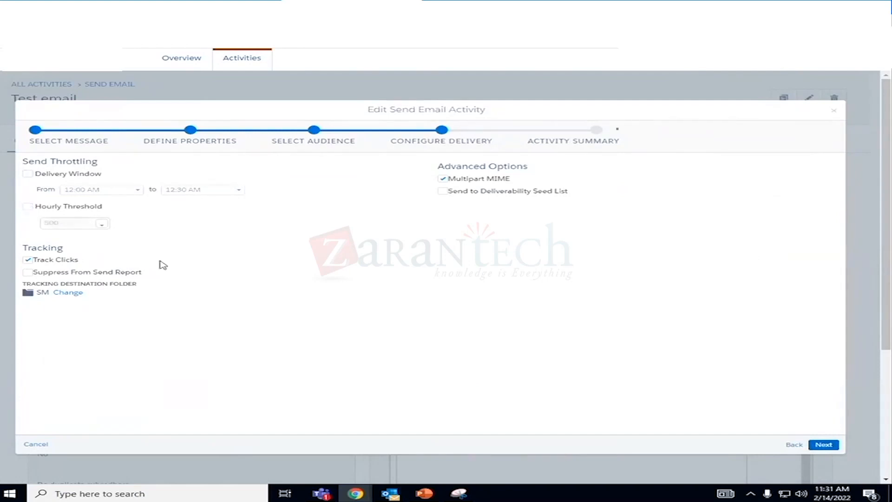
# - Confirm that the Test email activity is correct and ready to send, finish editing, and review its saved configuration
pyautogui.click(824, 445)
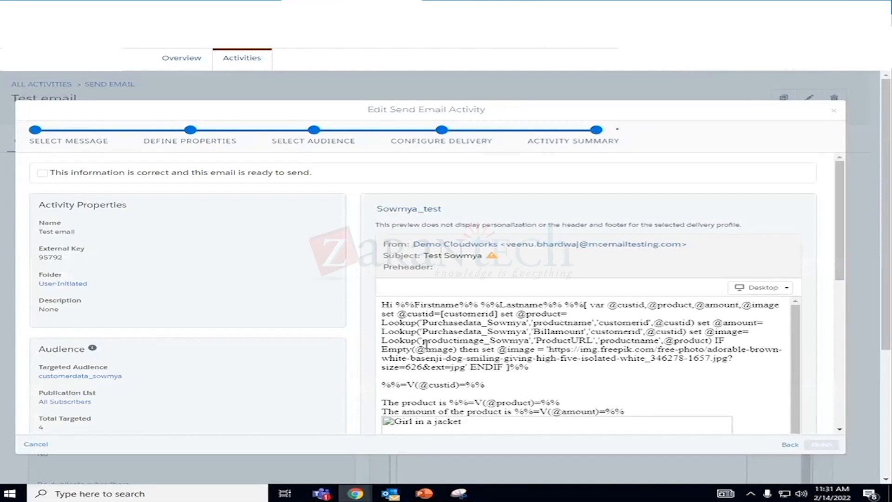
pyautogui.click(41, 173)
pyautogui.click(817, 446)
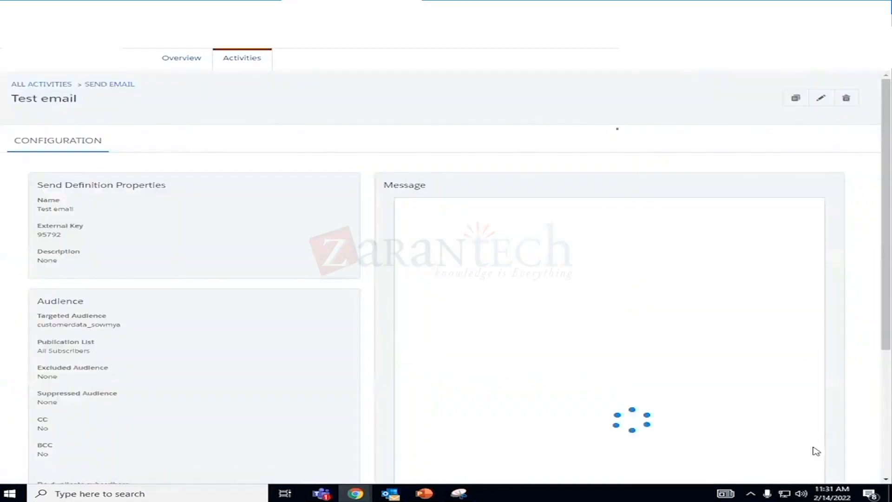
pyautogui.scroll(-5, 872, 294)
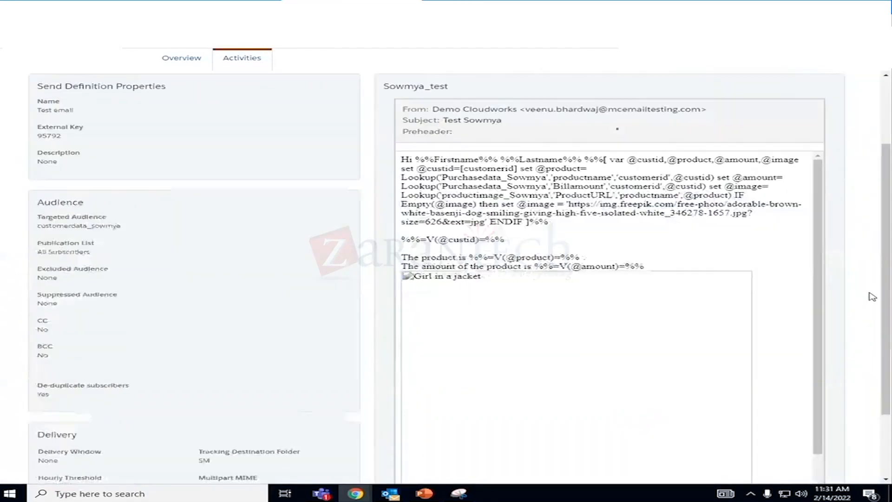
pyautogui.scroll(5, 872, 295)
pyautogui.scroll(-4, 864, 244)
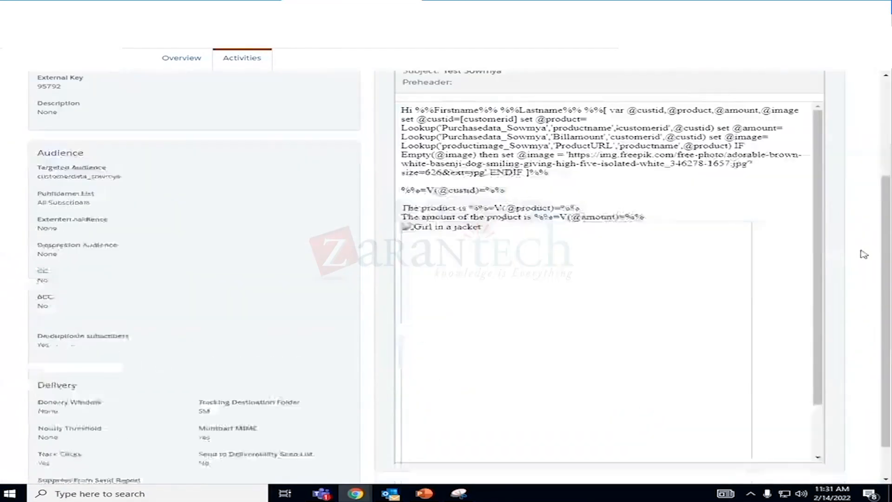
pyautogui.scroll(4, 865, 268)
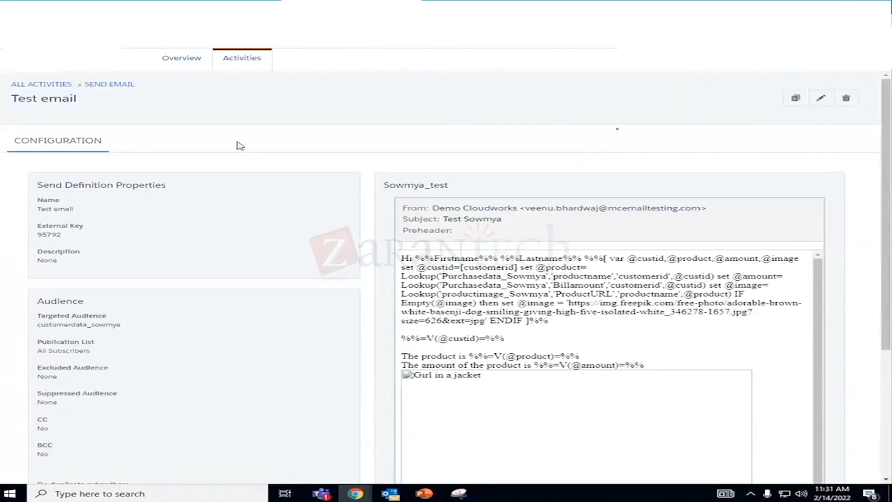
# - Reopen the email send automation from the automations overview and save it with the updated activity
pyautogui.click(210, 8)
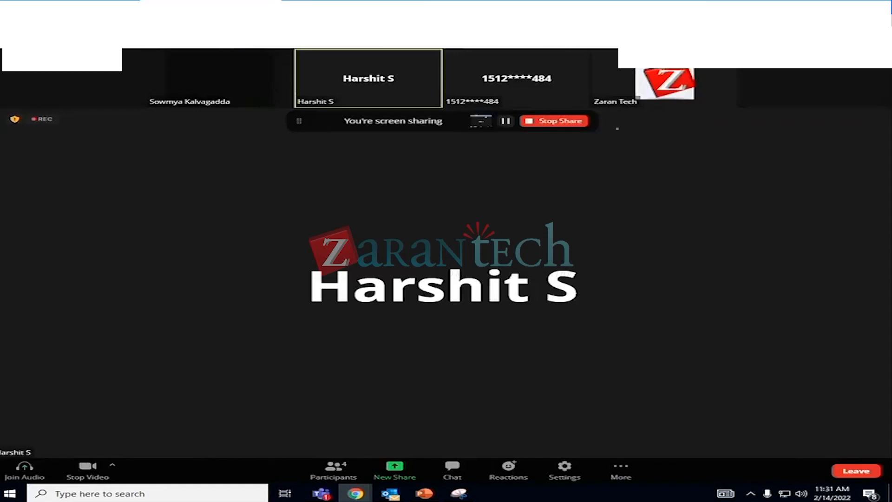
pyautogui.click(349, 8)
pyautogui.click(200, 63)
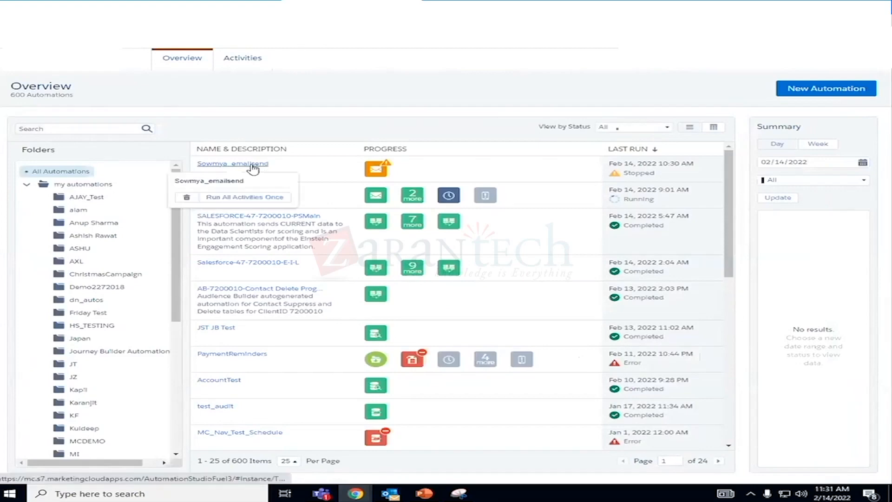
pyautogui.click(253, 165)
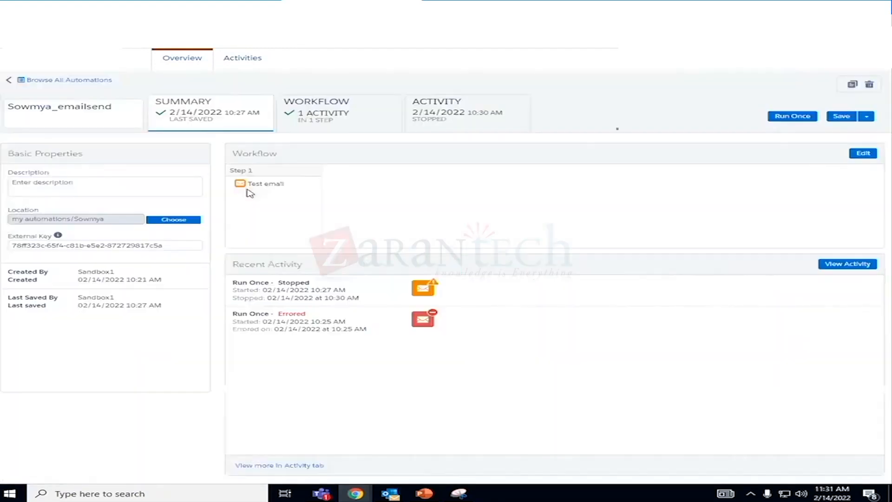
pyautogui.click(840, 118)
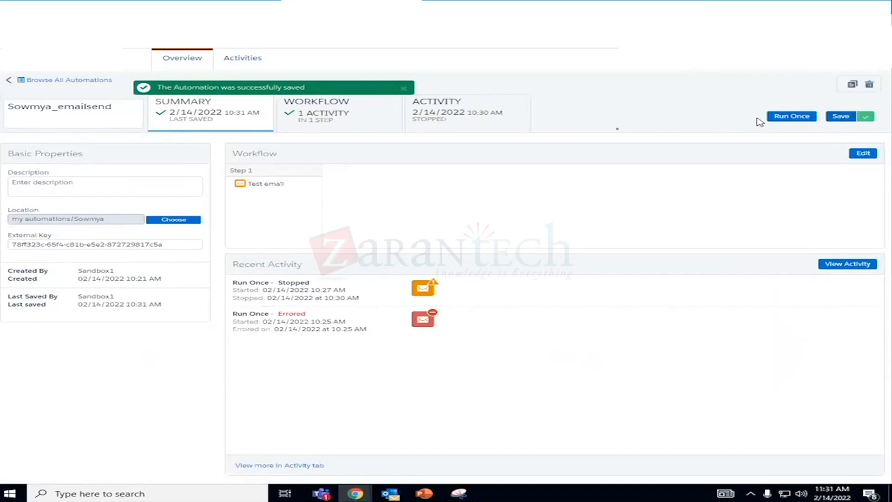
# - Run the saved automation once immediately from its workflow with all activities selected
pyautogui.click(333, 119)
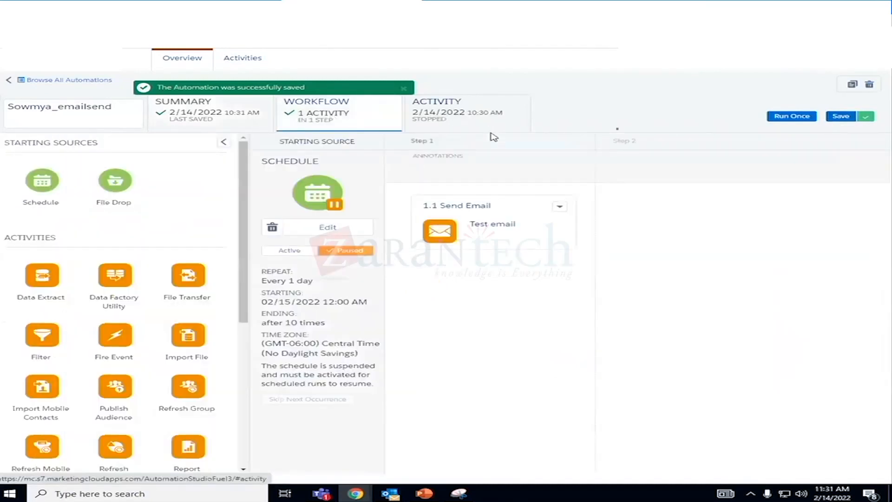
pyautogui.click(785, 117)
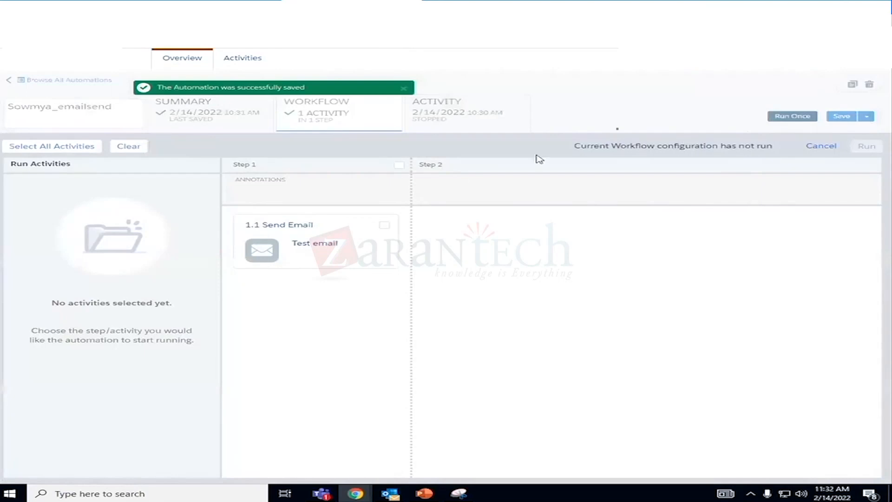
pyautogui.click(79, 149)
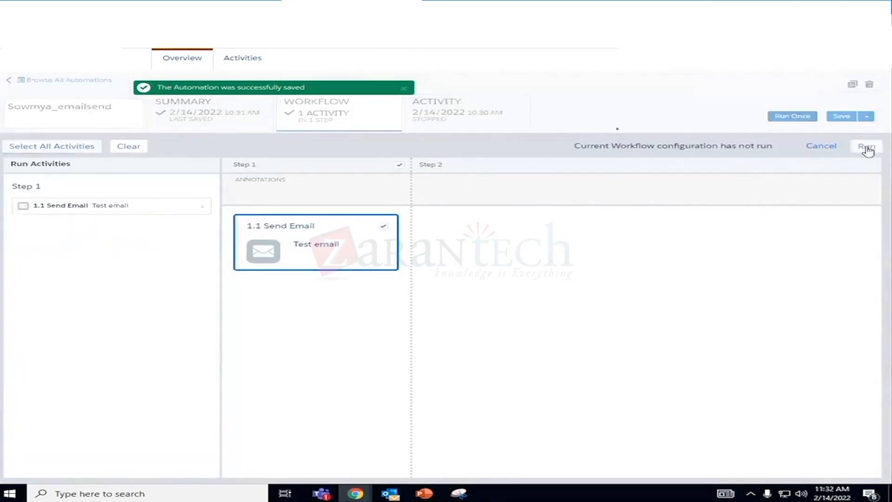
pyautogui.click(866, 148)
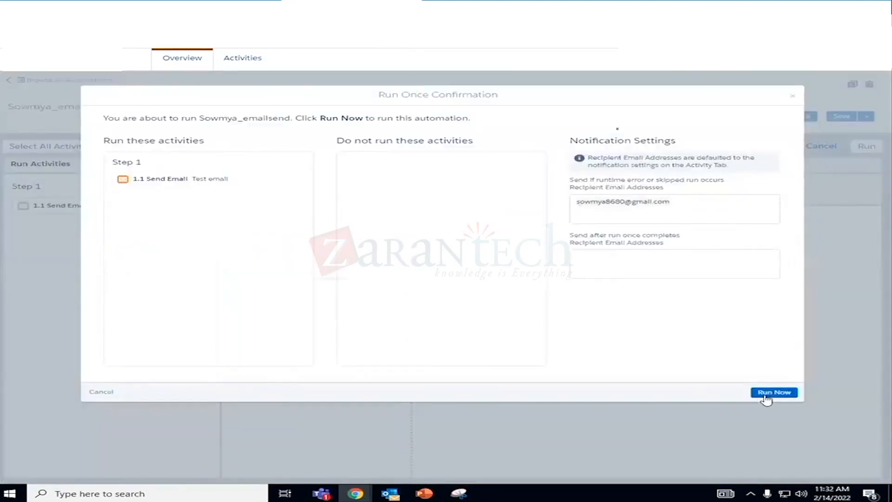
pyautogui.click(774, 393)
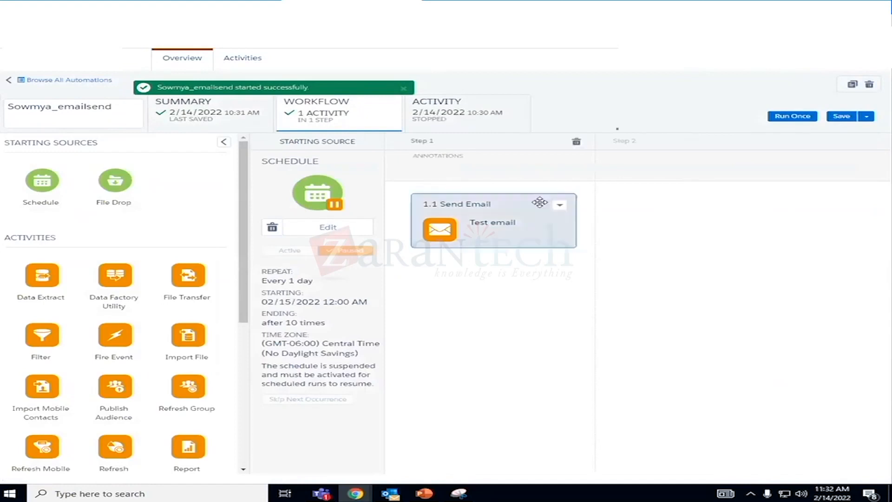
# - Monitor the one-time run in the automation's run log, refreshing the log and reloading the page
pyautogui.click(469, 123)
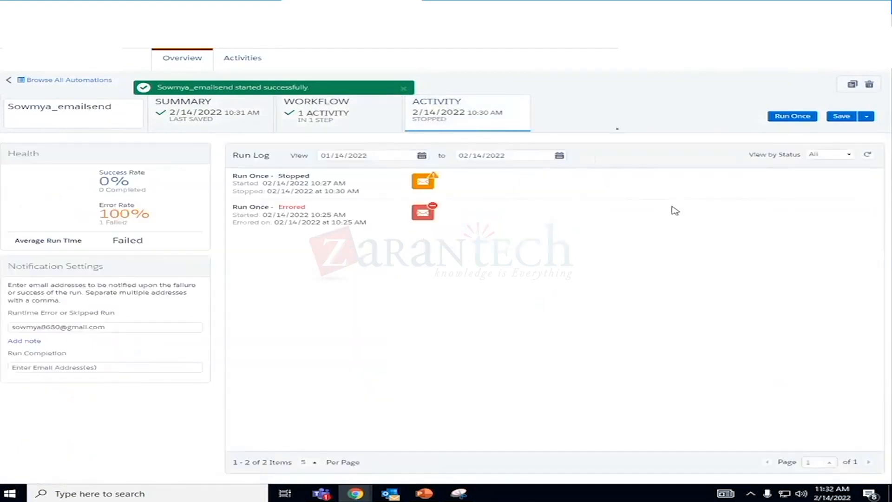
pyautogui.click(870, 155)
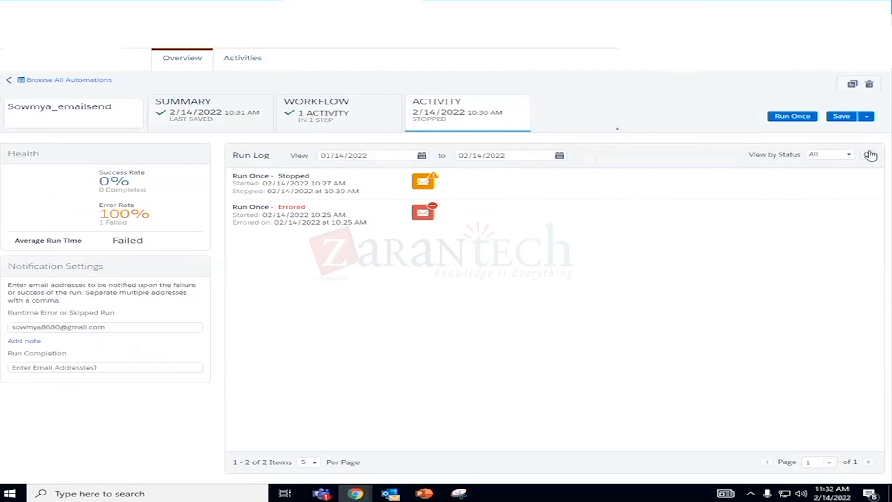
pyautogui.click(869, 156)
pyautogui.click(868, 156)
pyautogui.press('F5')
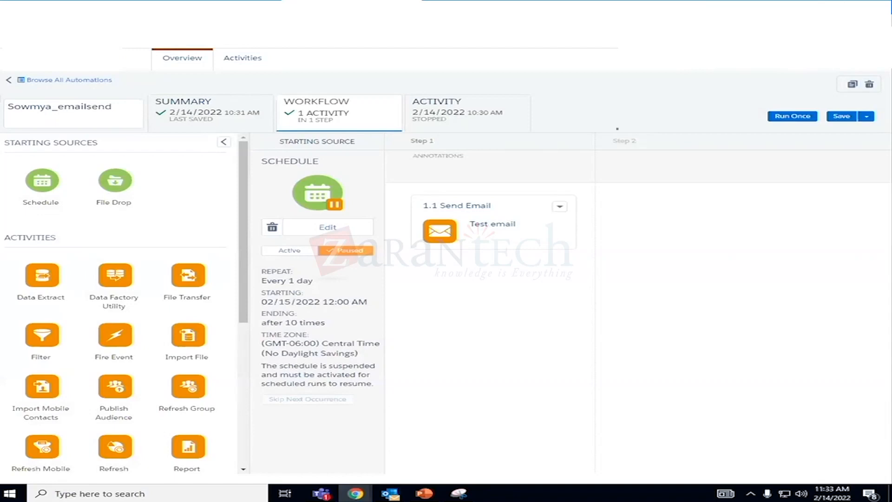
pyautogui.click(453, 119)
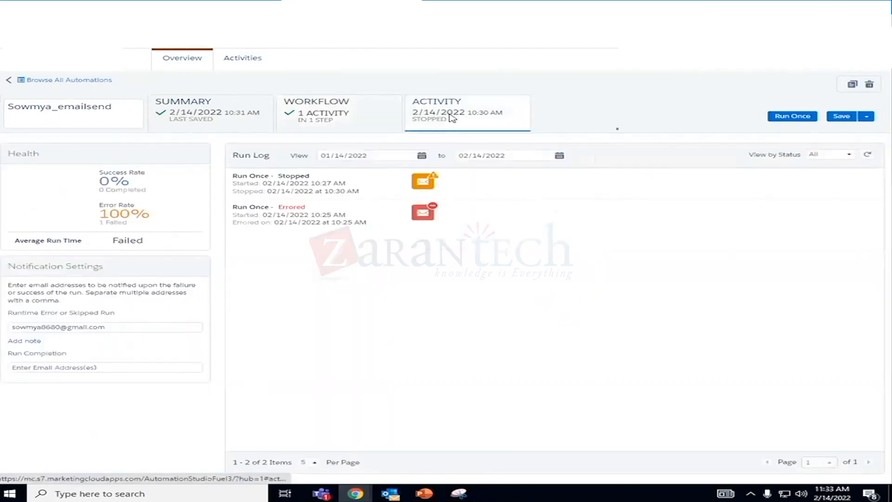
# - Try to run the automation once again with its Send Email activity selected, and abandon the run setup
pyautogui.click(803, 116)
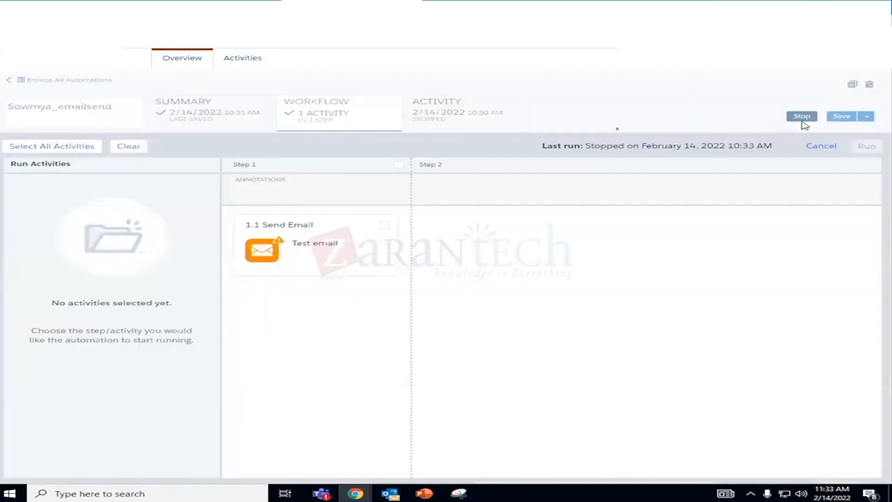
pyautogui.click(26, 146)
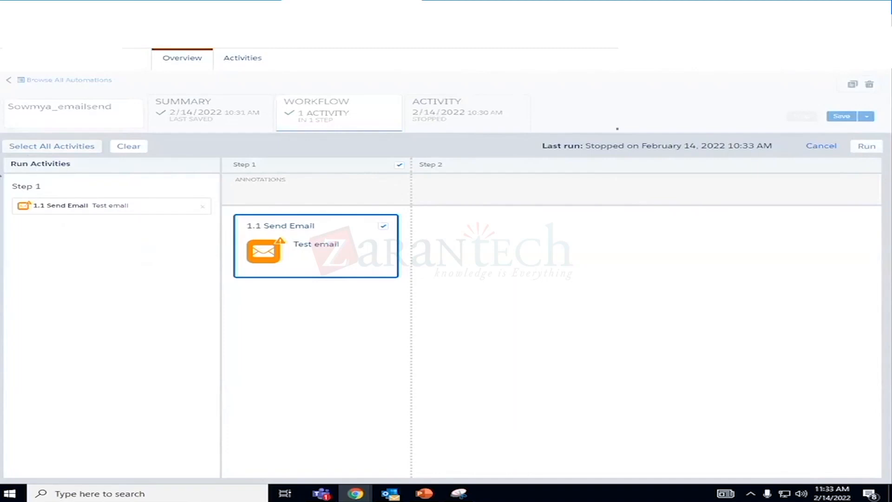
pyautogui.click(44, 148)
pyautogui.click(864, 146)
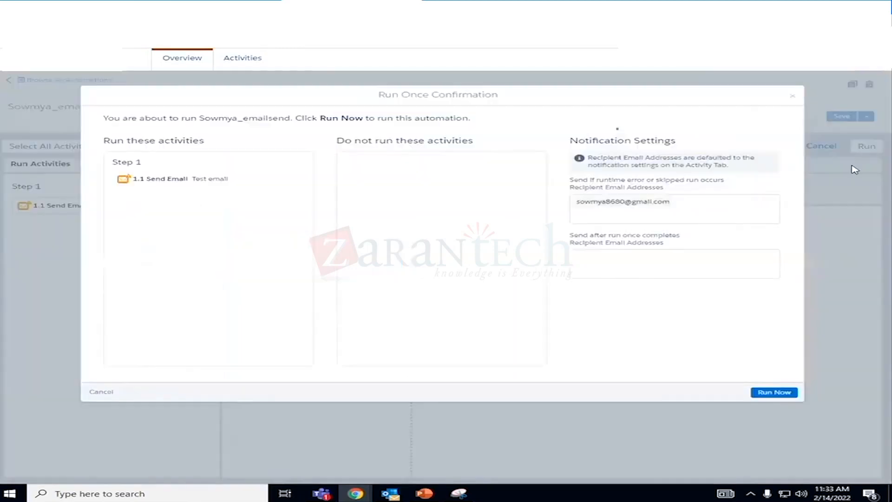
pyautogui.click(779, 394)
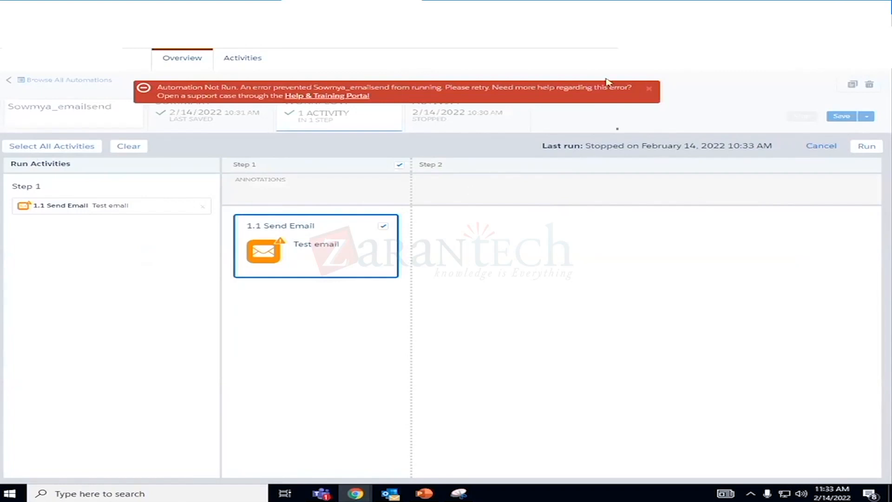
pyautogui.click(649, 90)
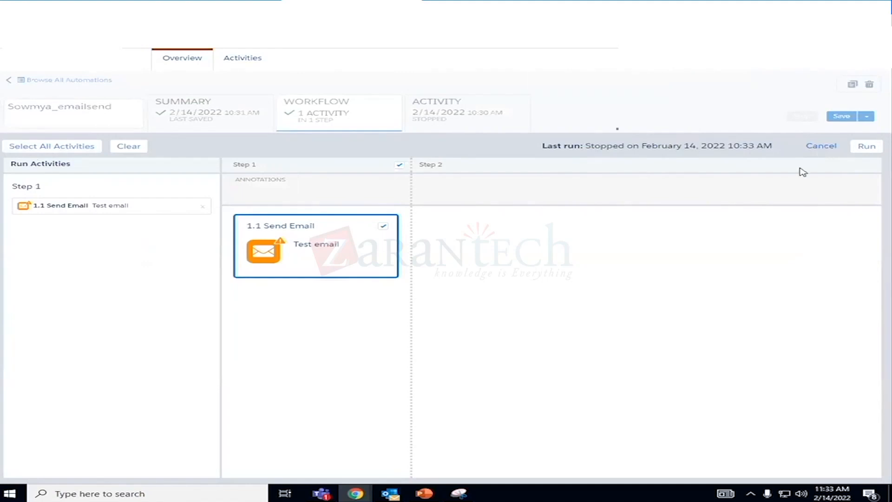
pyautogui.click(818, 147)
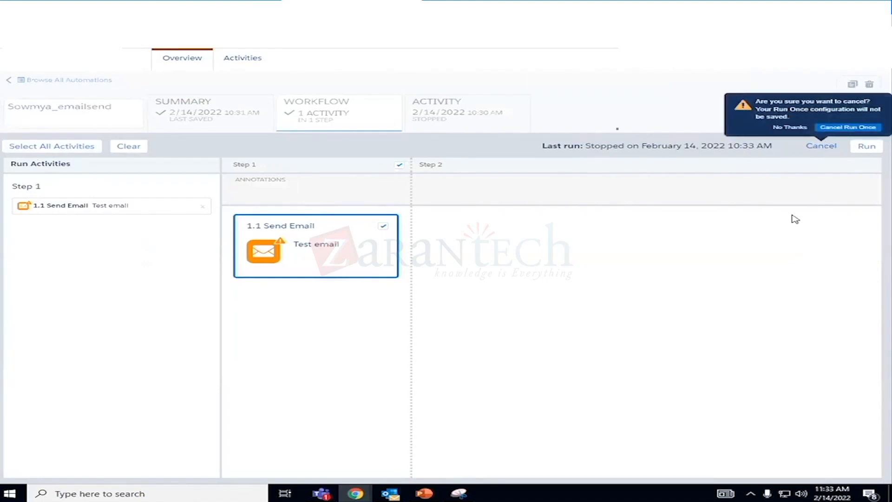
pyautogui.click(785, 236)
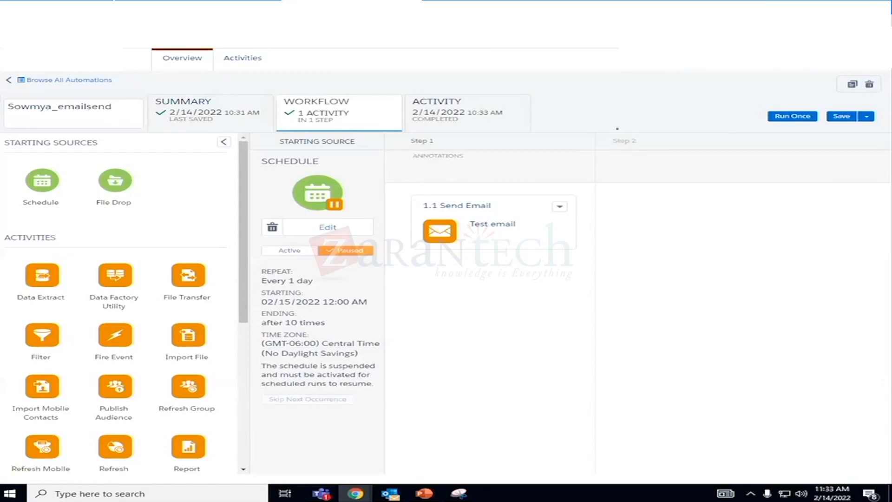
# - Check the automation's run log, and open the tracking details of the latest completed test email send in the SM tracking folder
pyautogui.click(434, 104)
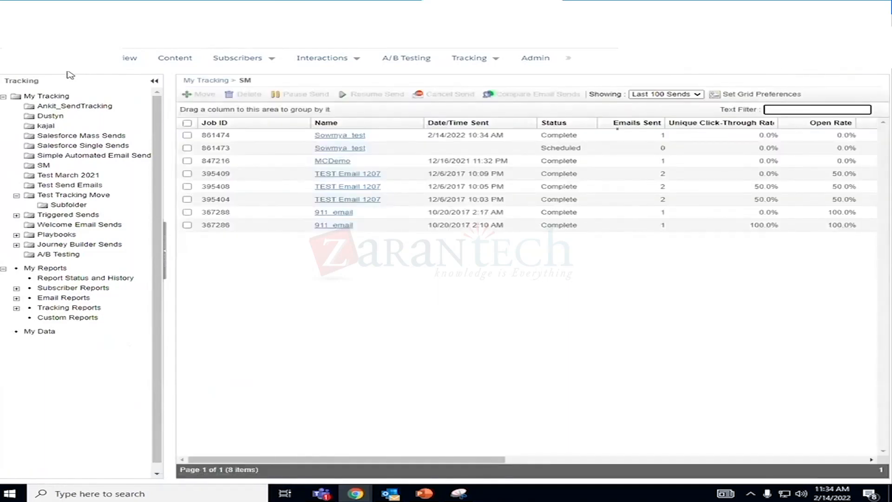
pyautogui.click(218, 137)
pyautogui.click(327, 139)
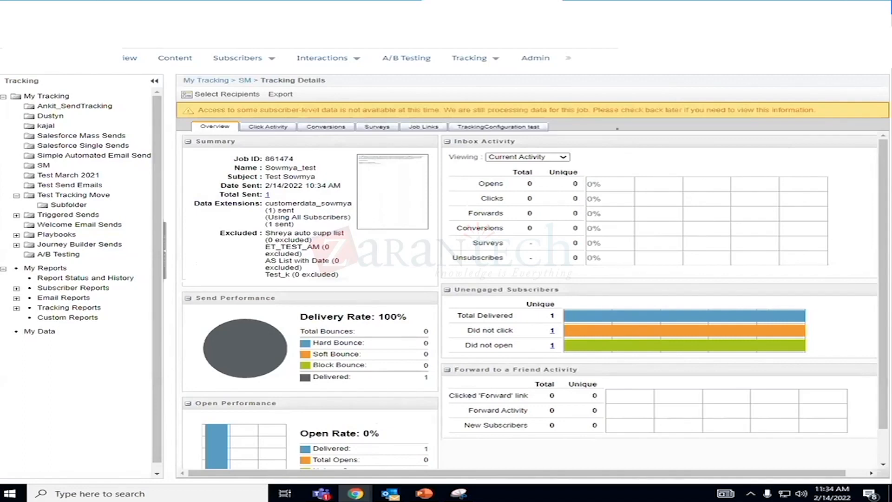
# - Duplicate the automation's browser tab and open Email Studio in the copy
pyautogui.click(352, 8)
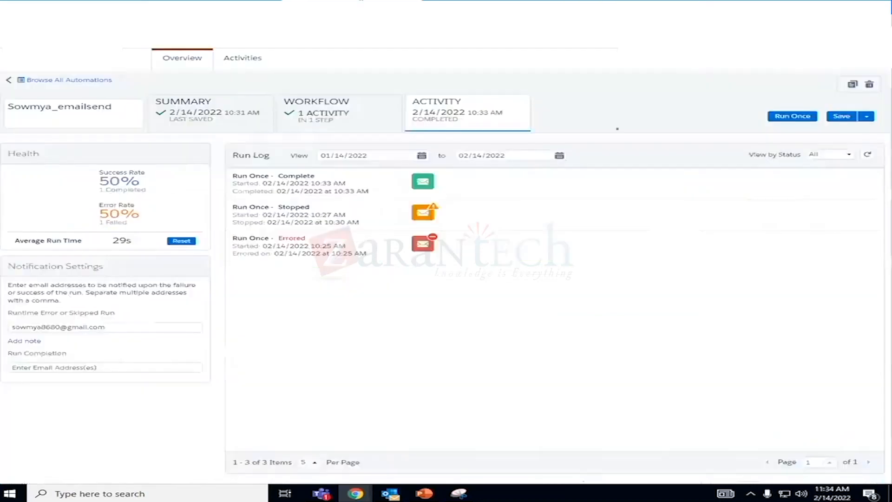
pyautogui.rightClick(326, 8)
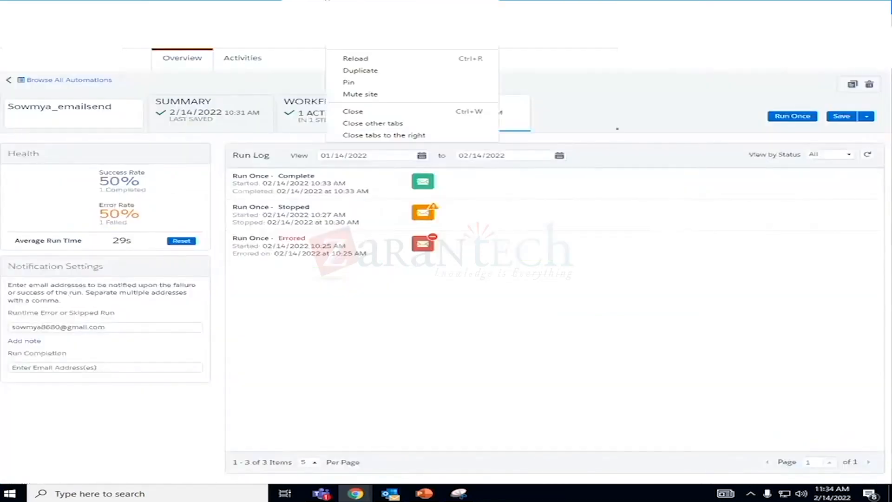
pyautogui.click(362, 73)
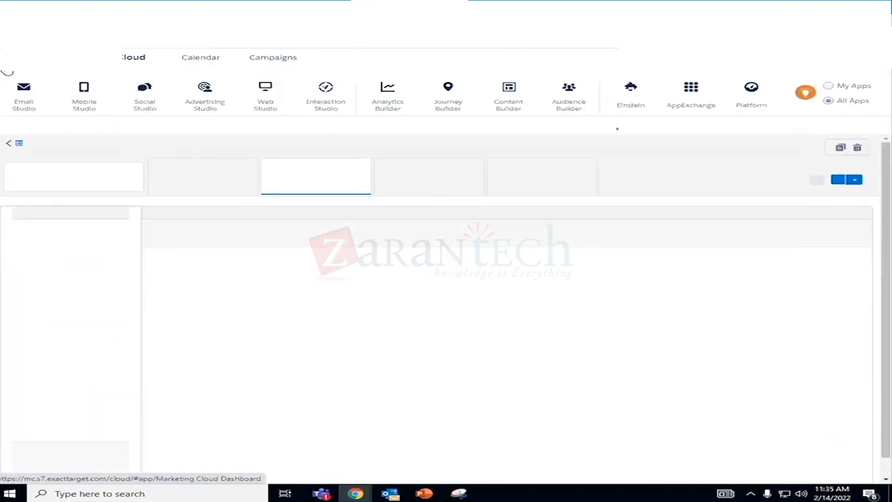
pyautogui.moveTo(23, 107)
pyautogui.click(24, 144)
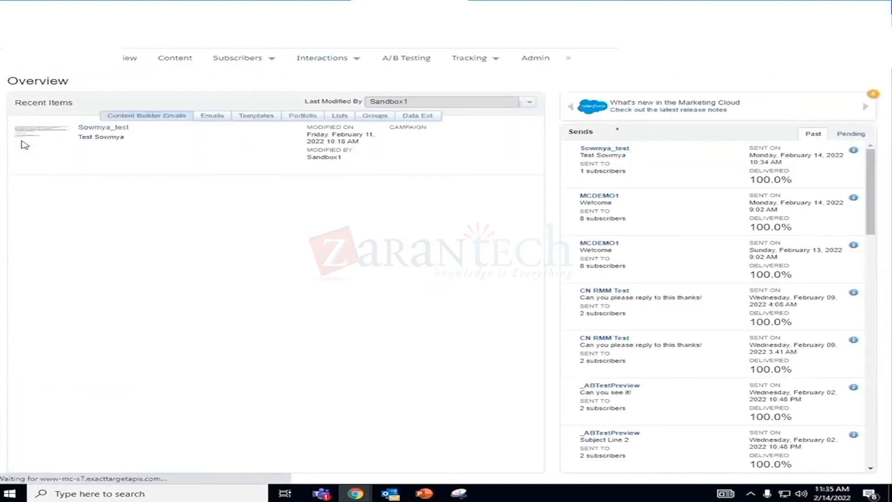
# - Open the sendable customer data extension from the trainer's own data extensions folder and display its records
pyautogui.moveTo(284, 55)
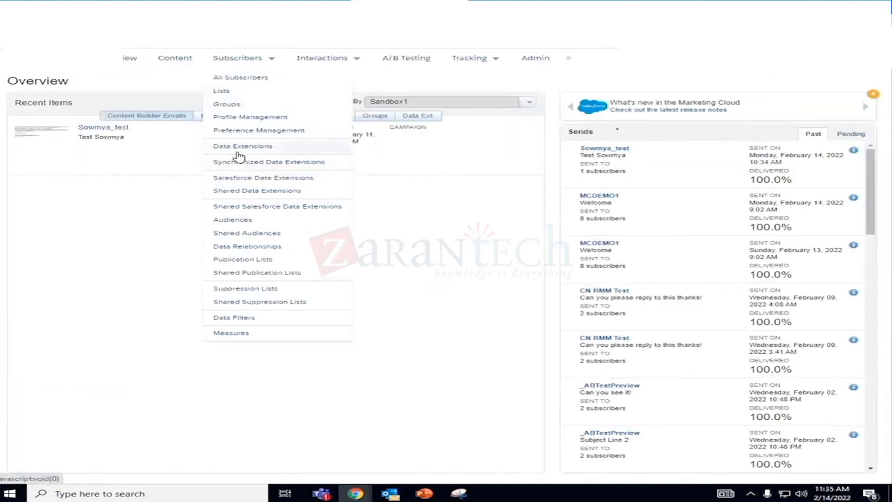
pyautogui.click(238, 152)
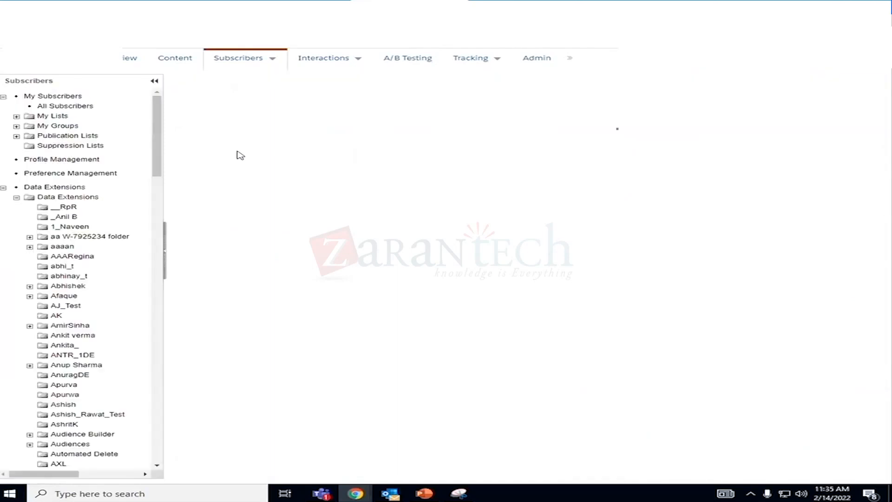
pyautogui.moveTo(157, 176); pyautogui.dragTo(170, 405)
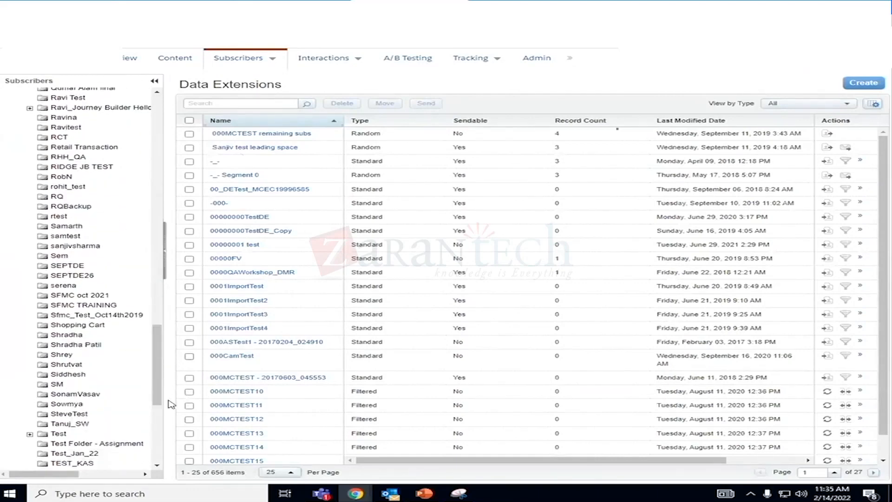
pyautogui.click(67, 403)
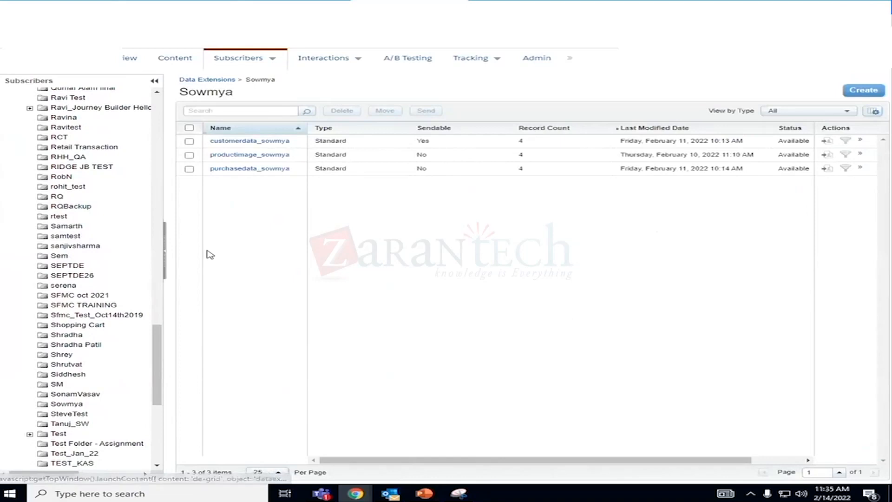
pyautogui.click(239, 142)
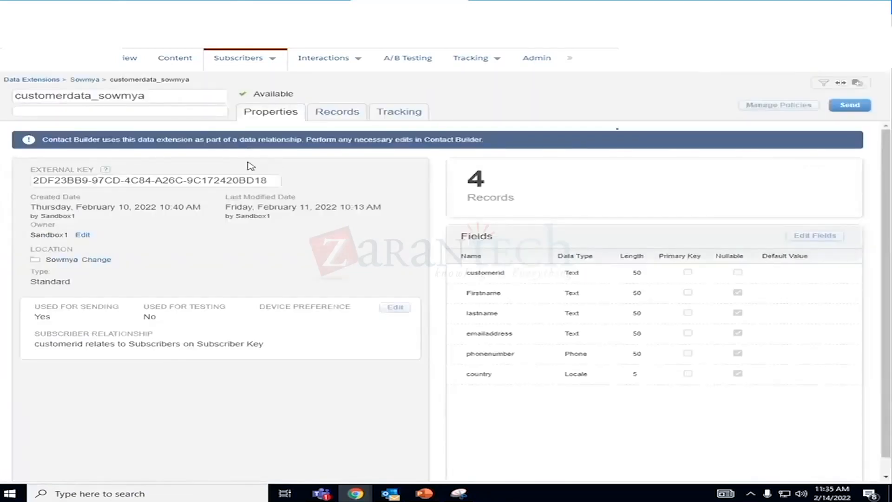
pyautogui.click(312, 119)
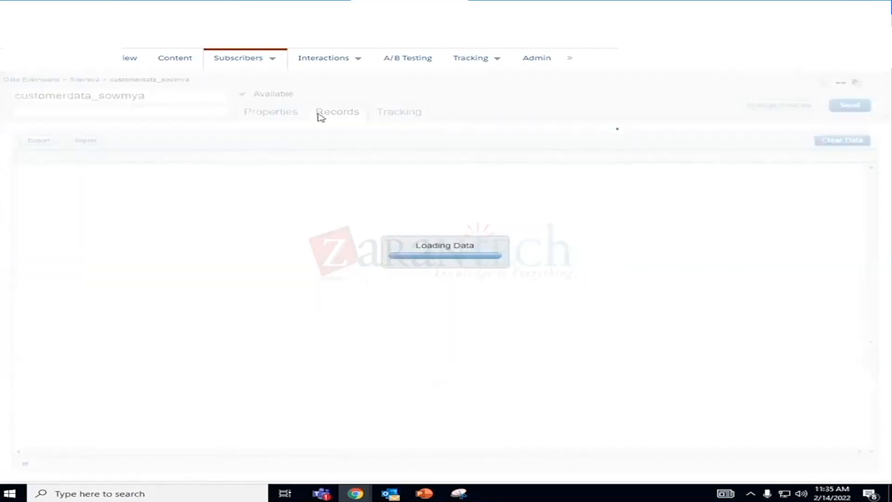
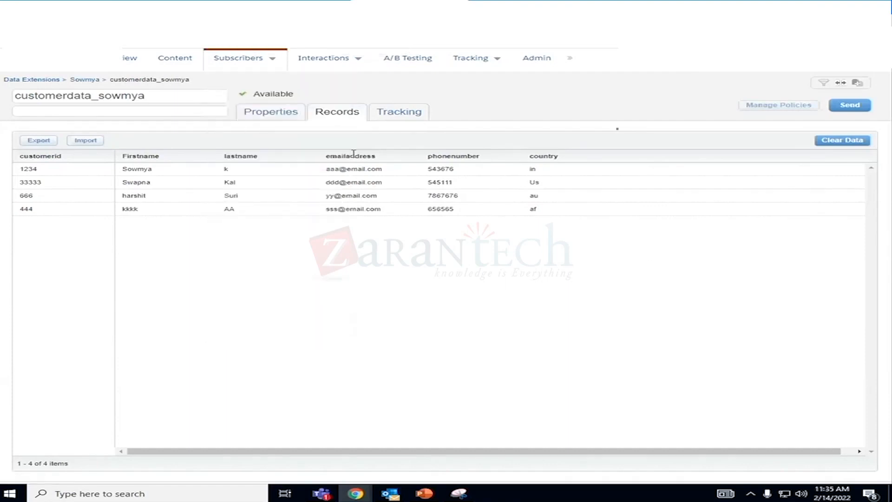
# - Review the customer data extension's properties, and copy the customer ID of the first row in its records
pyautogui.click(294, 115)
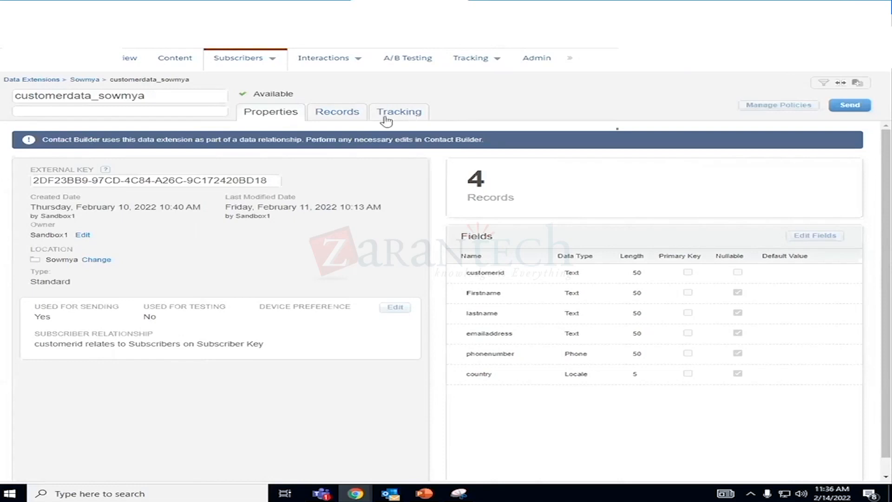
pyautogui.click(335, 120)
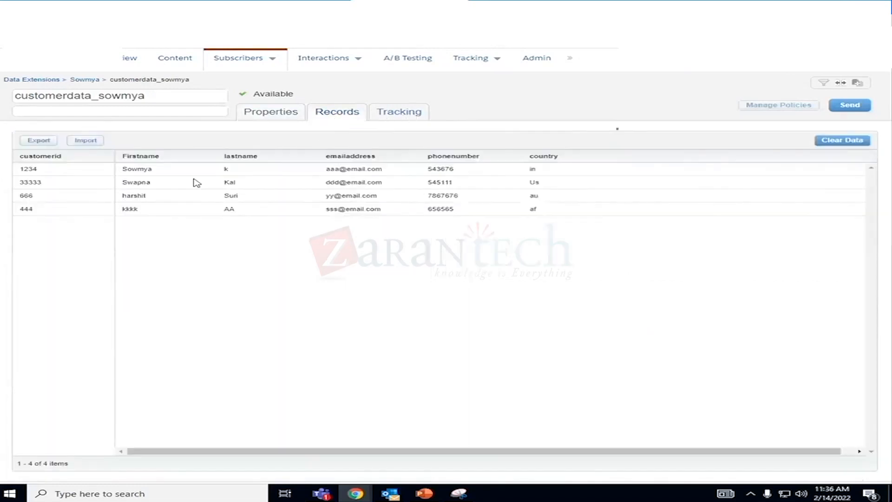
pyautogui.moveTo(47, 171); pyautogui.dragTo(16, 169)
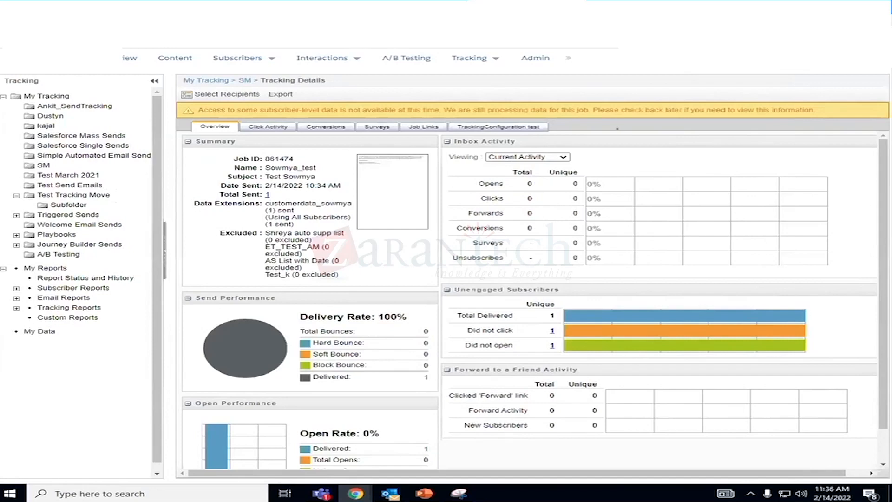
# - Duplicate the tracking details browser tab and open the subscriber search in All Subscribers in the copy
pyautogui.rightClick(512, 10)
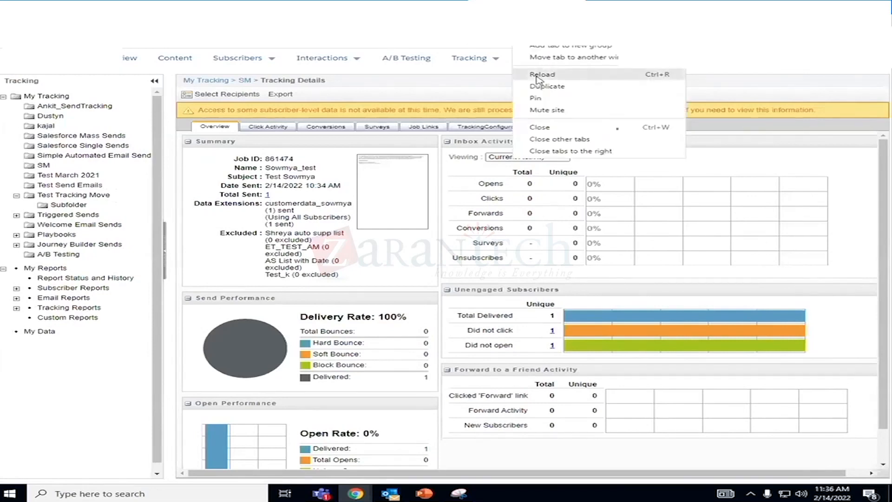
pyautogui.click(539, 88)
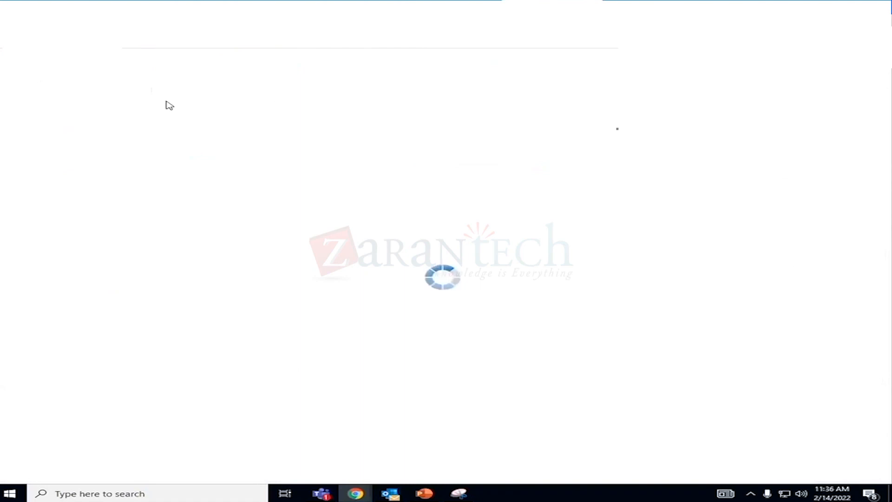
pyautogui.moveTo(228, 66)
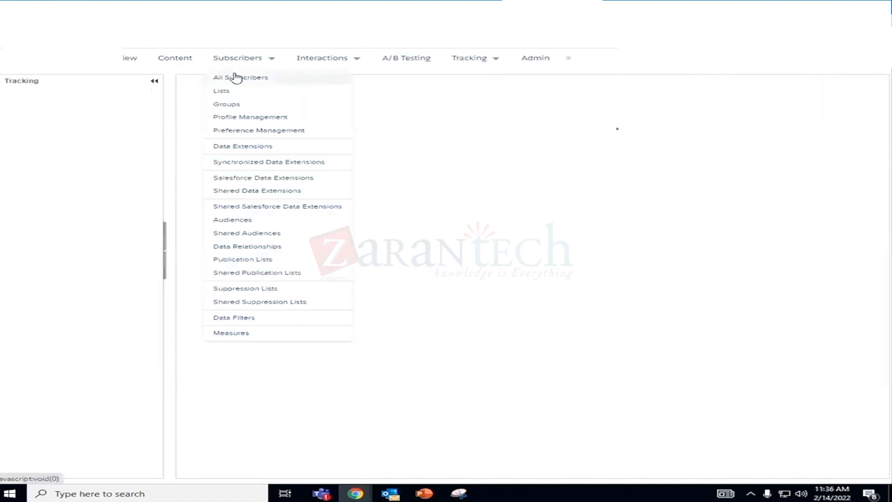
pyautogui.click(234, 78)
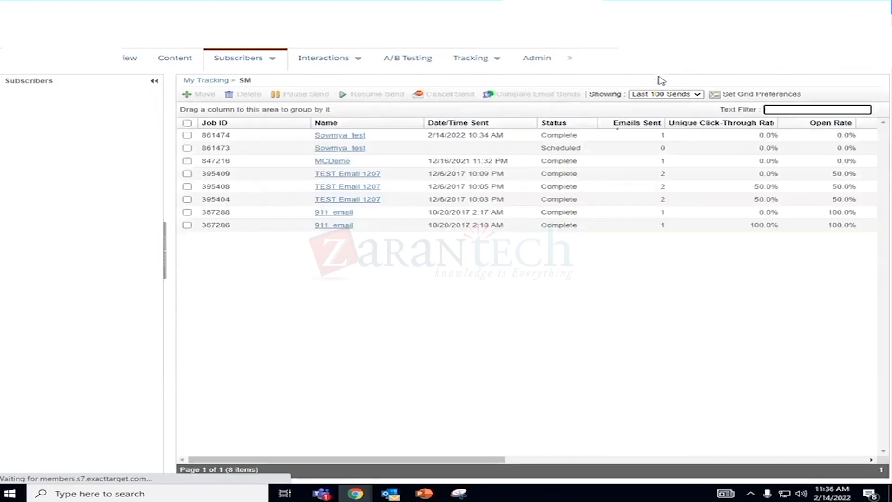
pyautogui.moveTo(285, 73)
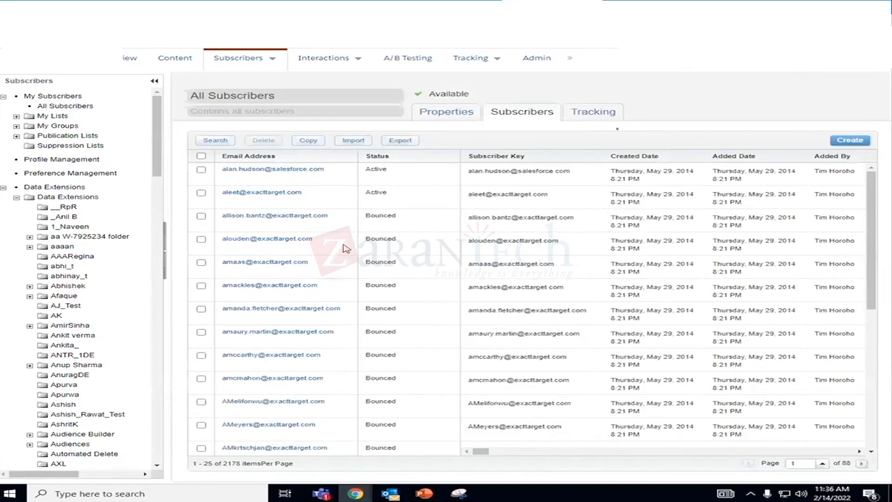
pyautogui.click(214, 141)
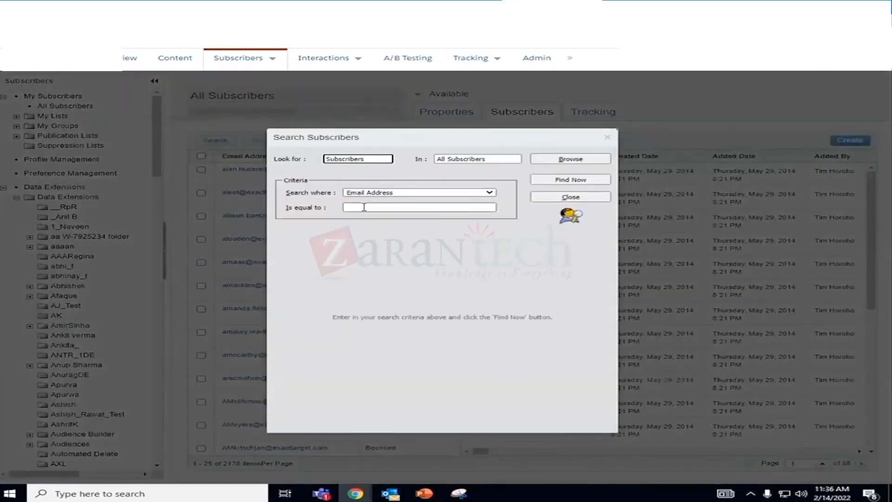
# - Try to search All Subscribers by Email Address with the first record's customer ID as the search value
pyautogui.click(364, 208)
pyautogui.write('1234')
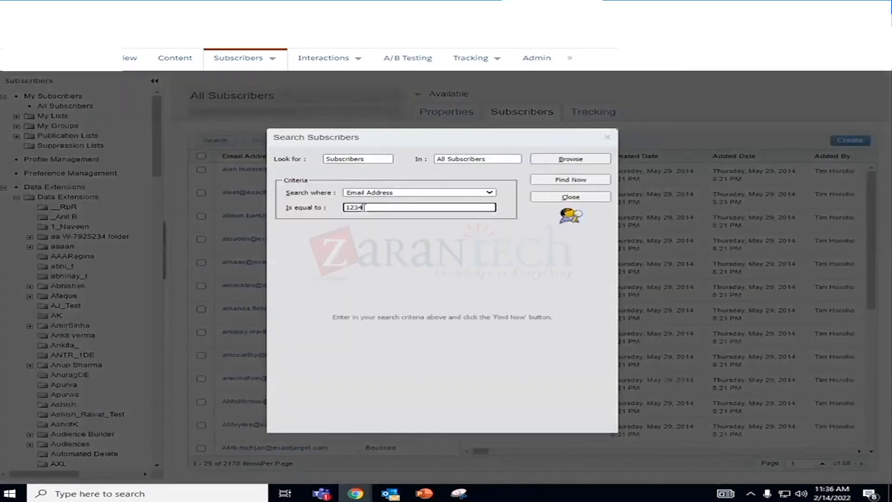
pyautogui.click(563, 180)
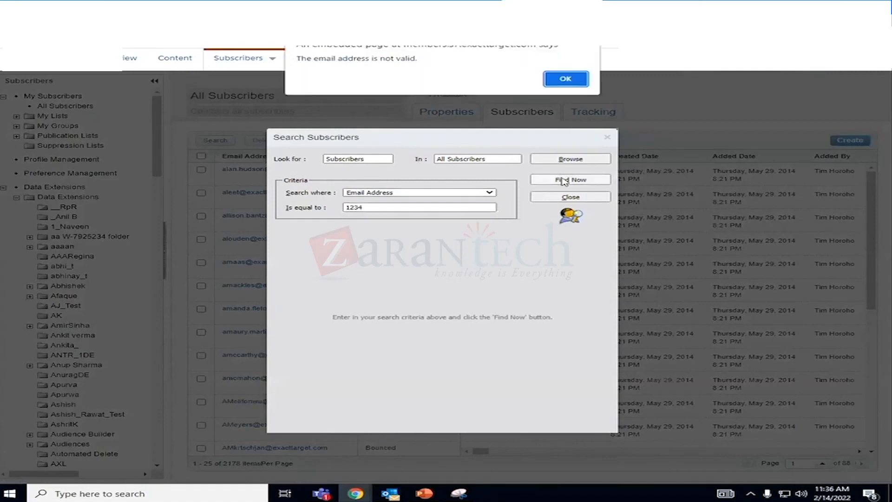
pyautogui.click(566, 78)
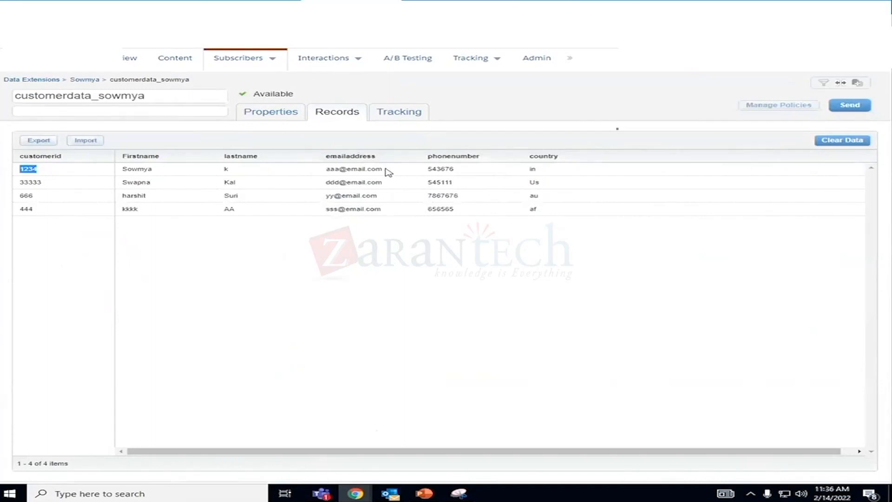
# - Change the search criterion to Subscriber Key and search All Subscribers for the first record's customer ID
pyautogui.moveTo(384, 170); pyautogui.dragTo(328, 170)
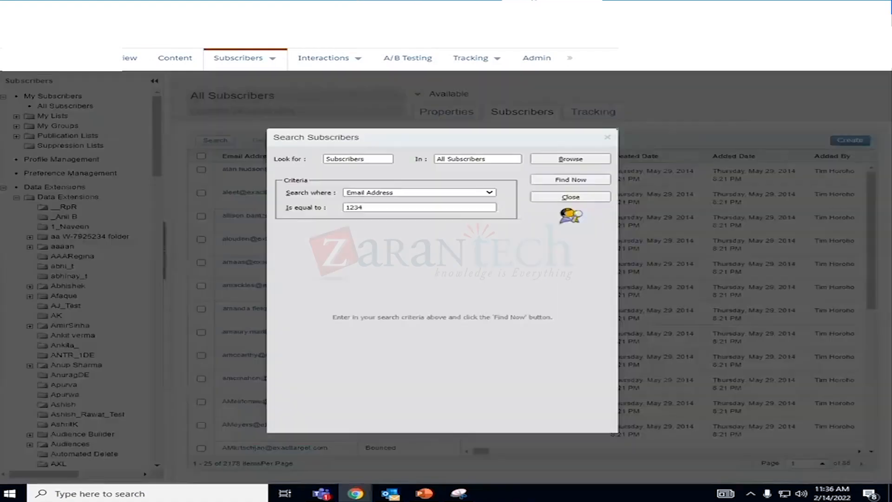
pyautogui.moveTo(365, 207); pyautogui.dragTo(333, 215)
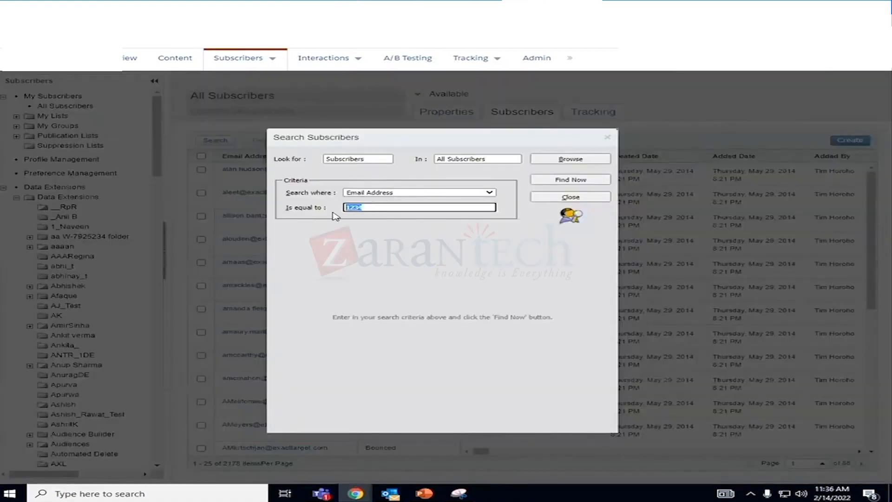
pyautogui.click(422, 194)
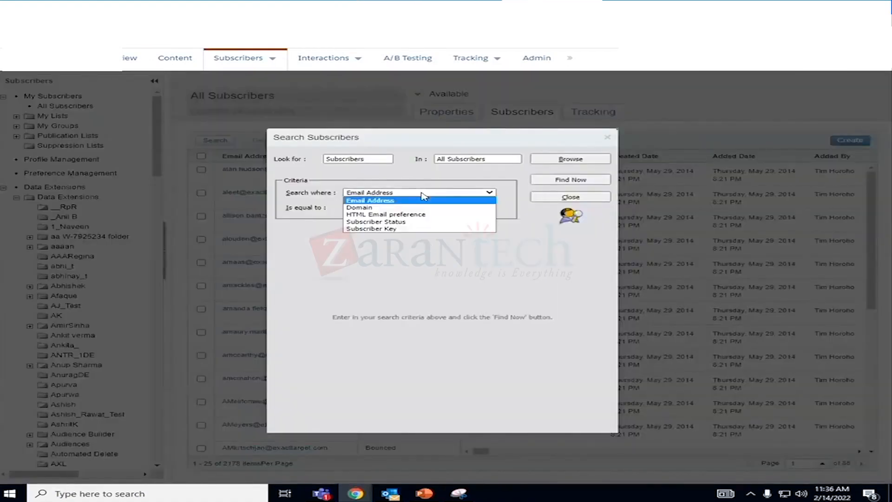
pyautogui.click(410, 229)
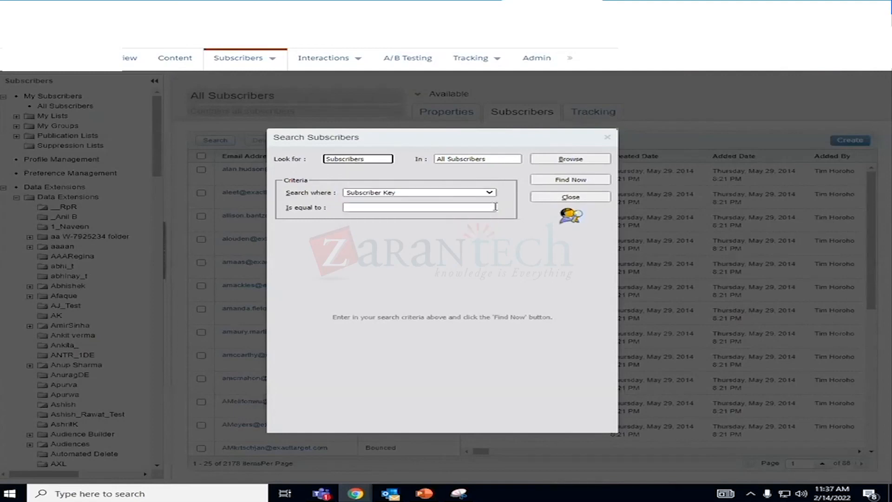
pyautogui.click(567, 181)
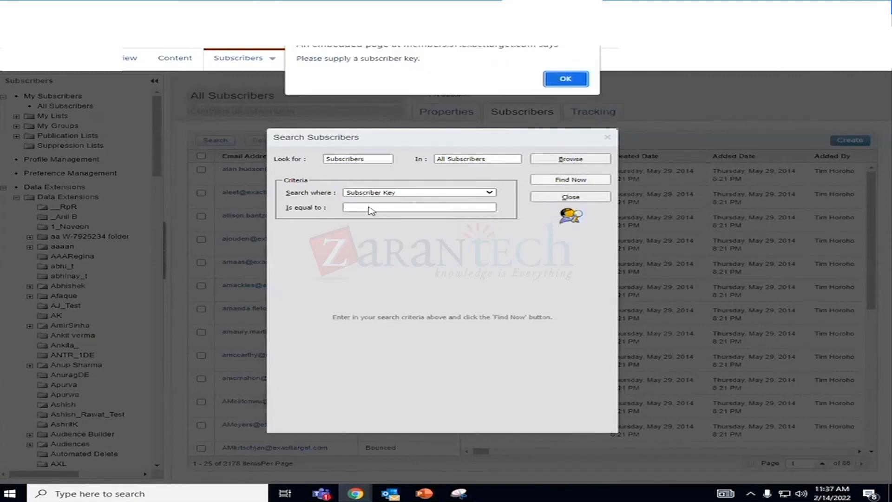
pyautogui.click(565, 80)
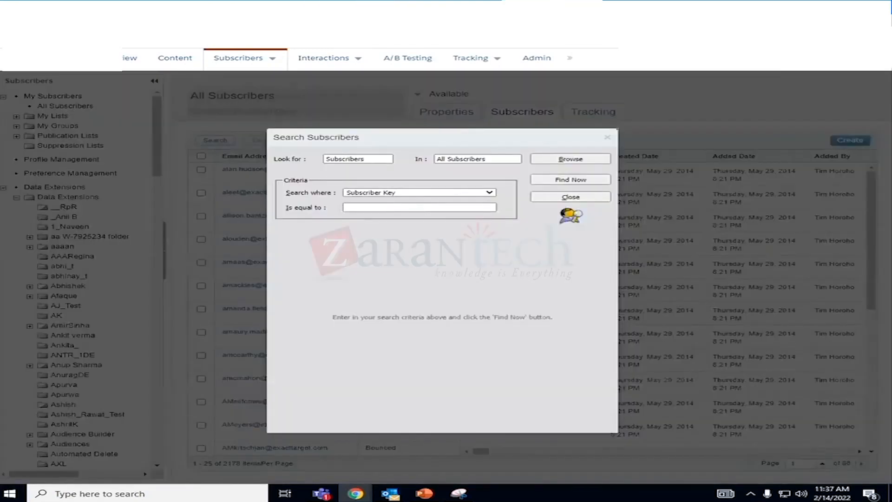
pyautogui.click(358, 207)
pyautogui.write('1234')
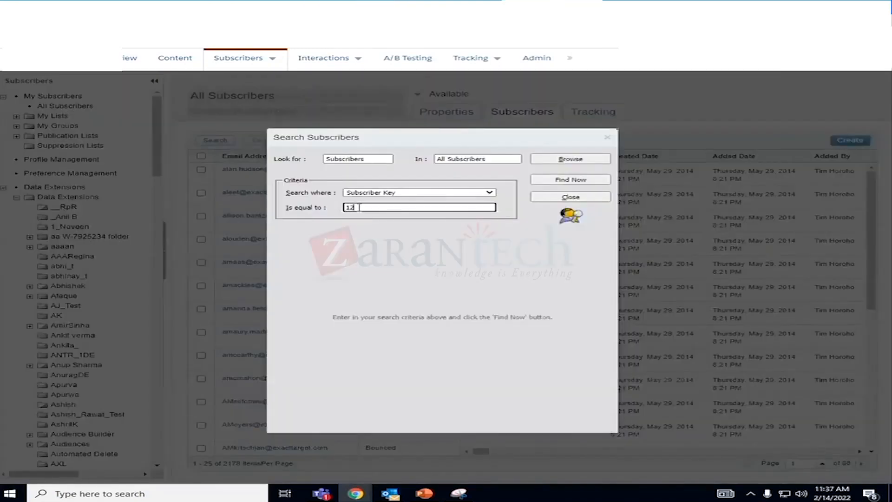
pyautogui.click(560, 182)
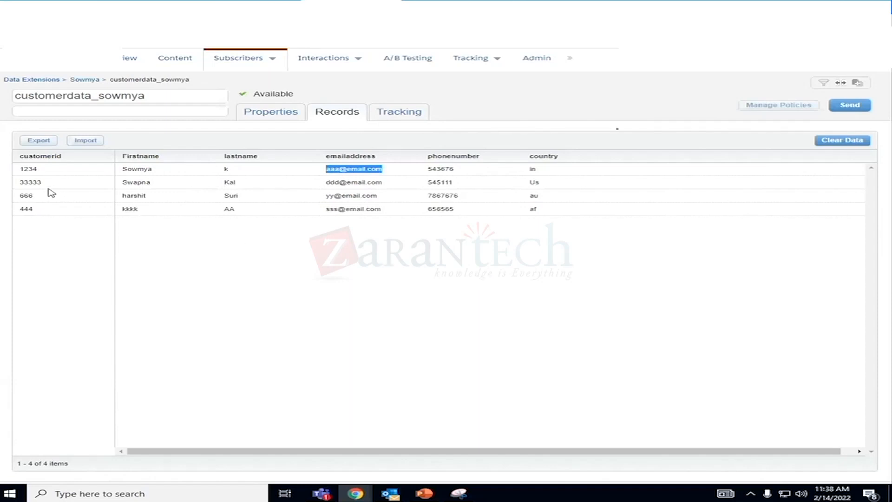
# - Copy the second record's customer ID from the data extension and search All Subscribers for it as Subscriber Key
pyautogui.moveTo(48, 186); pyautogui.dragTo(20, 185)
pyautogui.hotkey('ctrl', 'c')
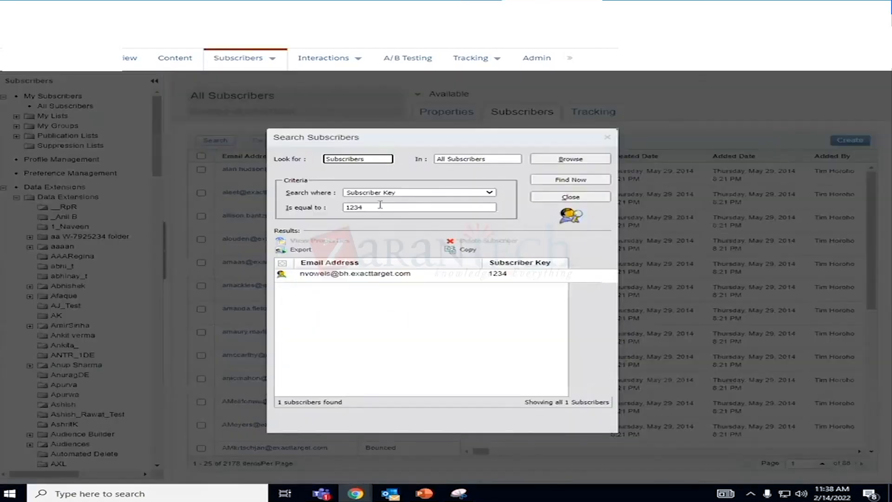
pyautogui.doubleClick(344, 207)
pyautogui.hotkey('ctrl', 'v')
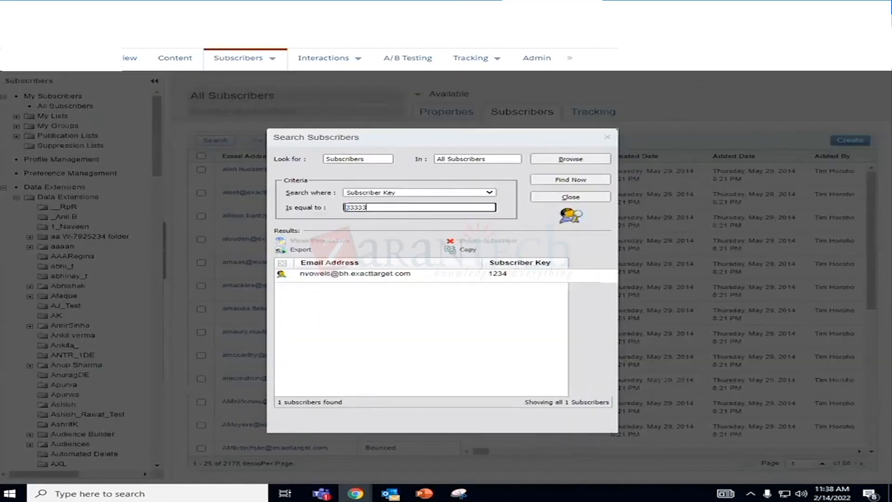
pyautogui.click(562, 180)
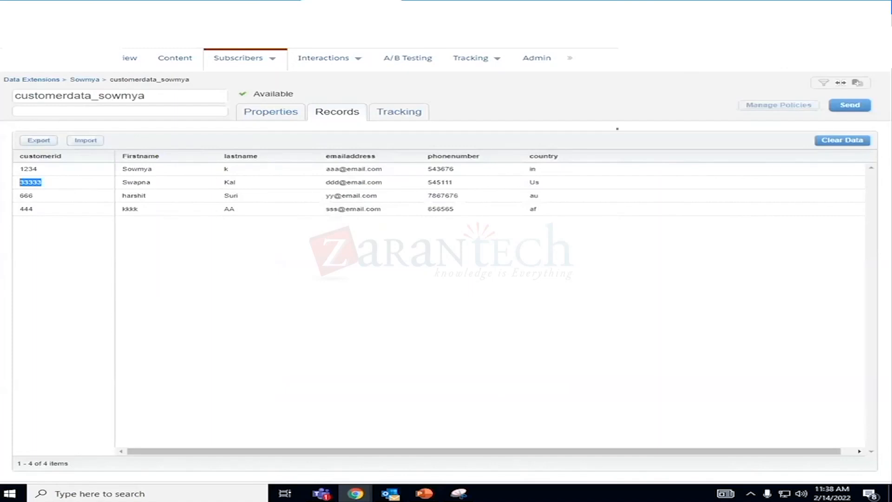
# - Search All Subscribers for the third record's customer ID as Subscriber Key, and reopen the customer data extension's properties
pyautogui.moveTo(40, 199); pyautogui.dragTo(18, 201)
pyautogui.hotkey('ctrl', 'c')
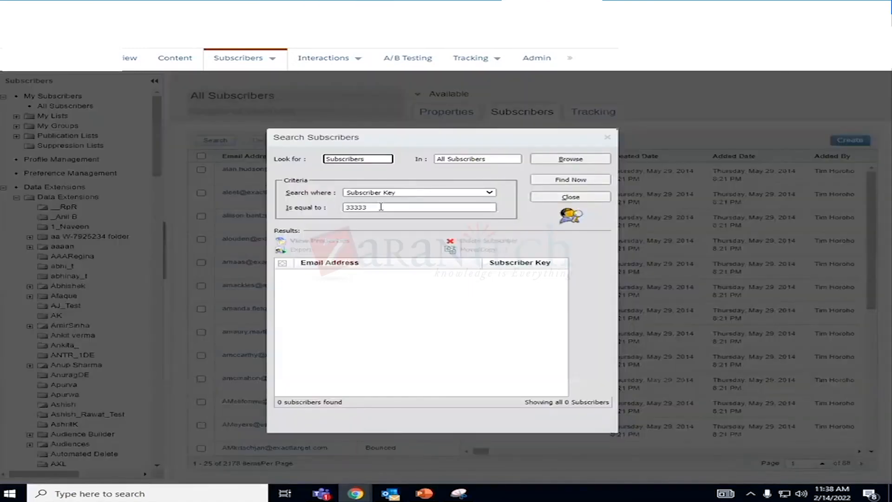
pyautogui.moveTo(392, 207); pyautogui.dragTo(340, 211)
pyautogui.hotkey('ctrl', 'v')
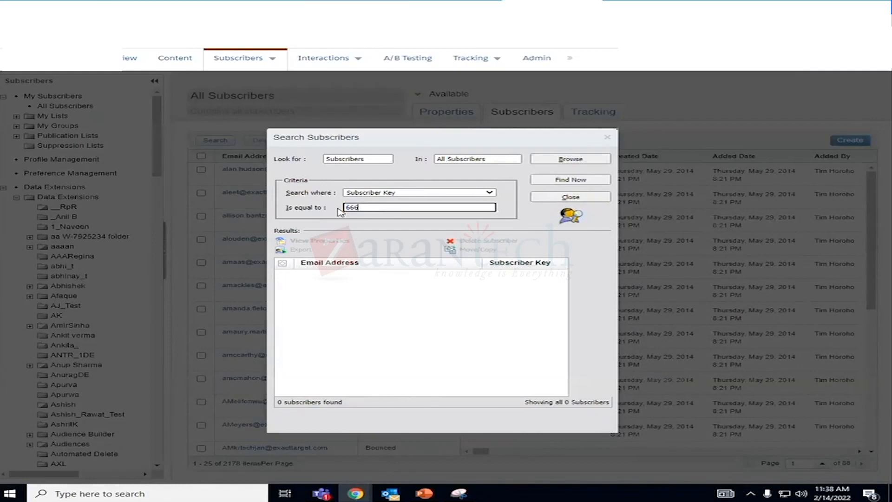
pyautogui.click(562, 181)
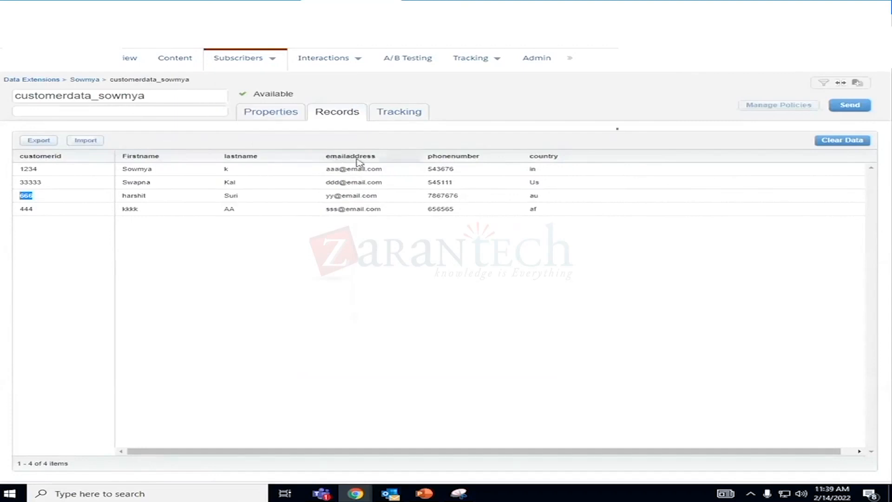
pyautogui.click(281, 116)
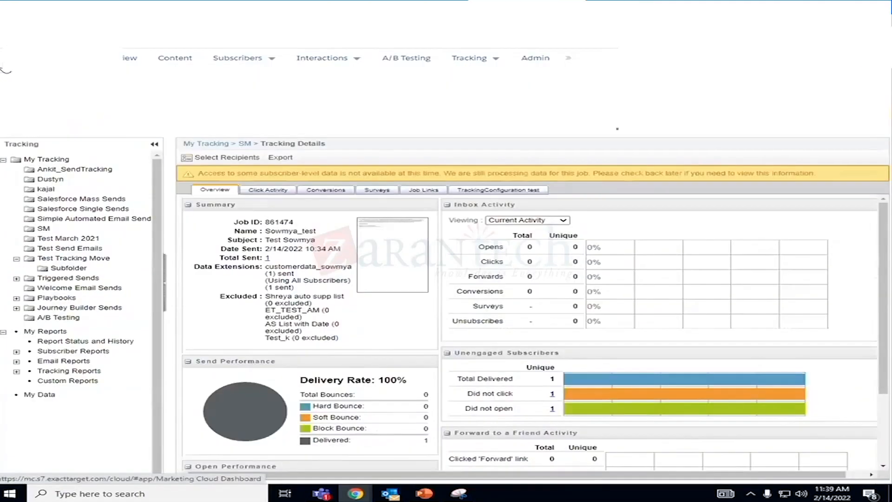
# - Switch the tracking details tab to Contact Builder, open its data extensions past the introduction, and expand the Data Extensions folder
pyautogui.moveTo(512, 121)
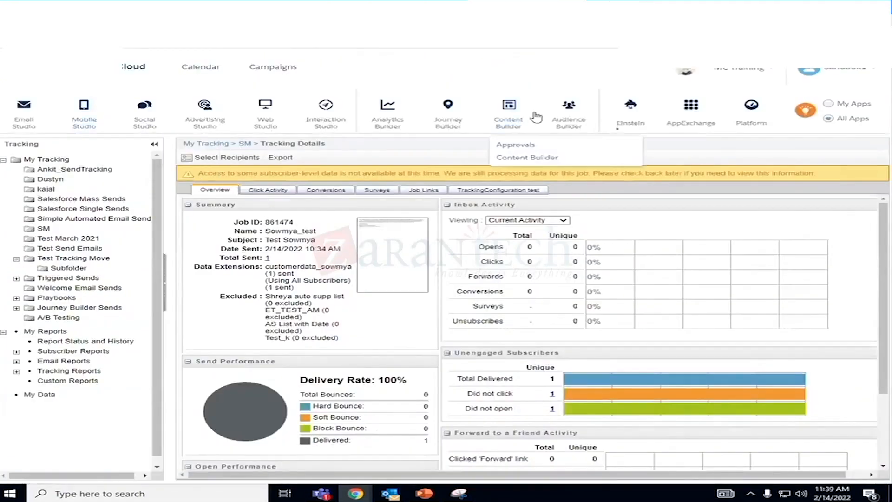
pyautogui.moveTo(458, 124)
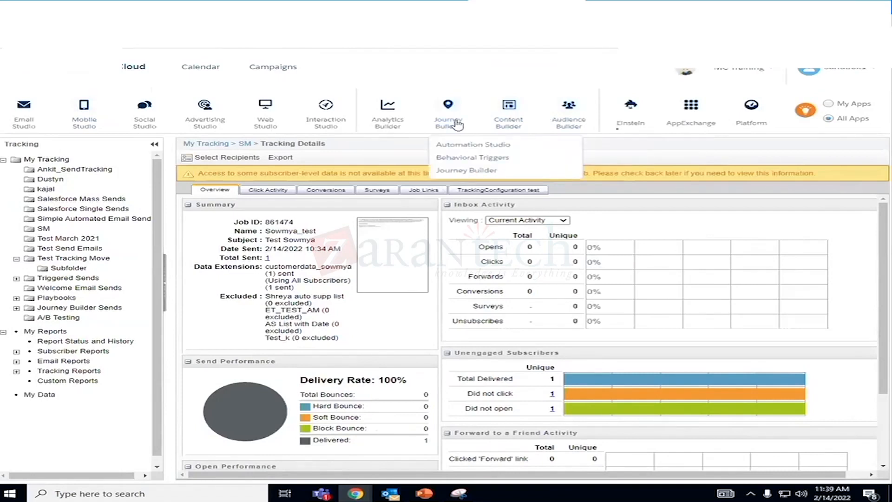
pyautogui.moveTo(574, 122)
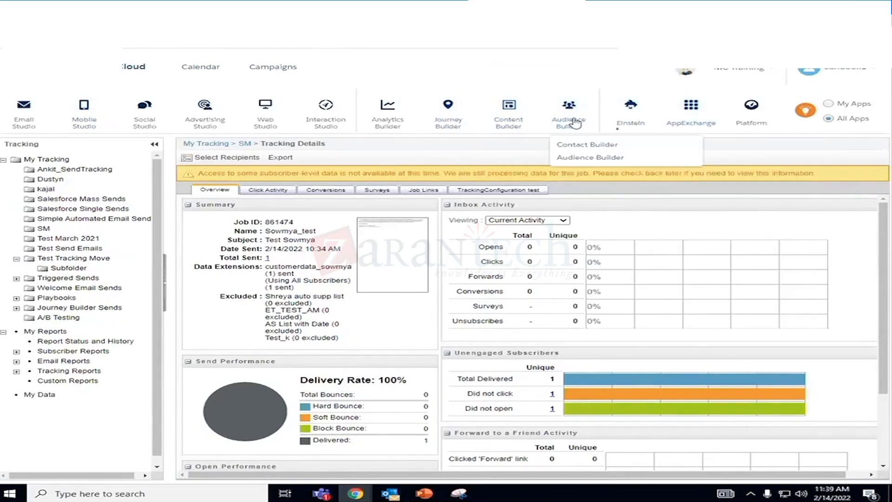
pyautogui.moveTo(390, 124)
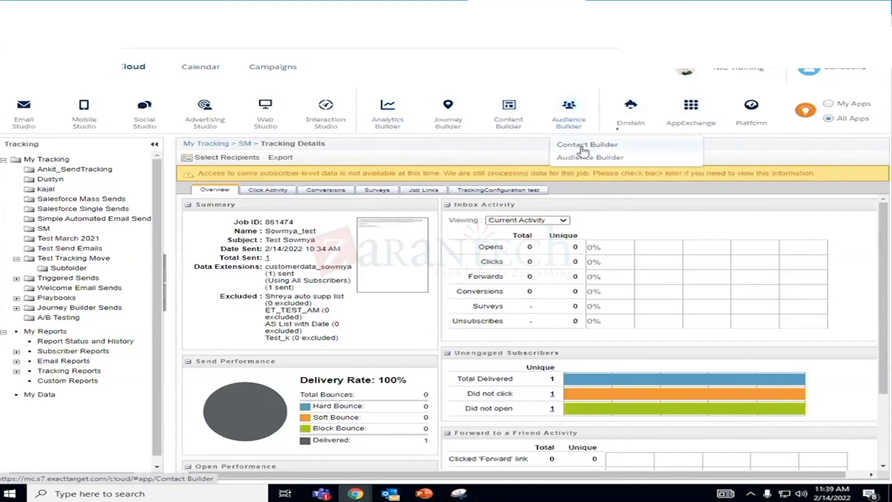
pyautogui.click(583, 150)
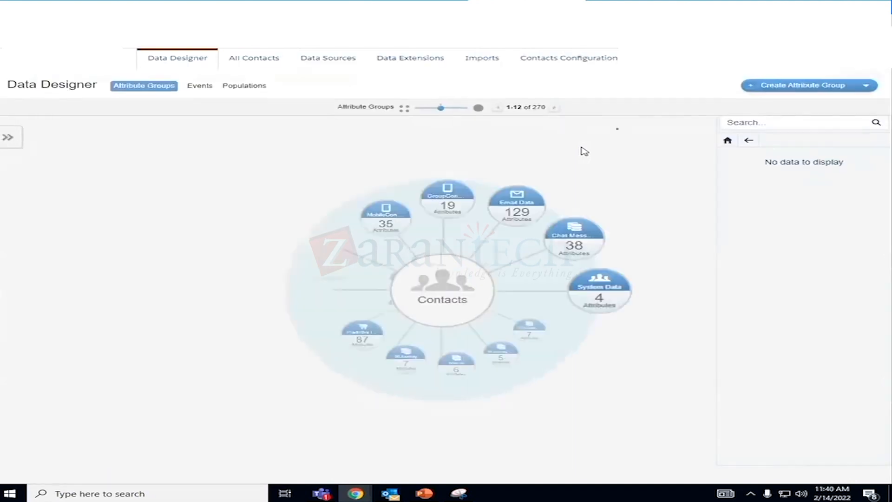
pyautogui.click(426, 63)
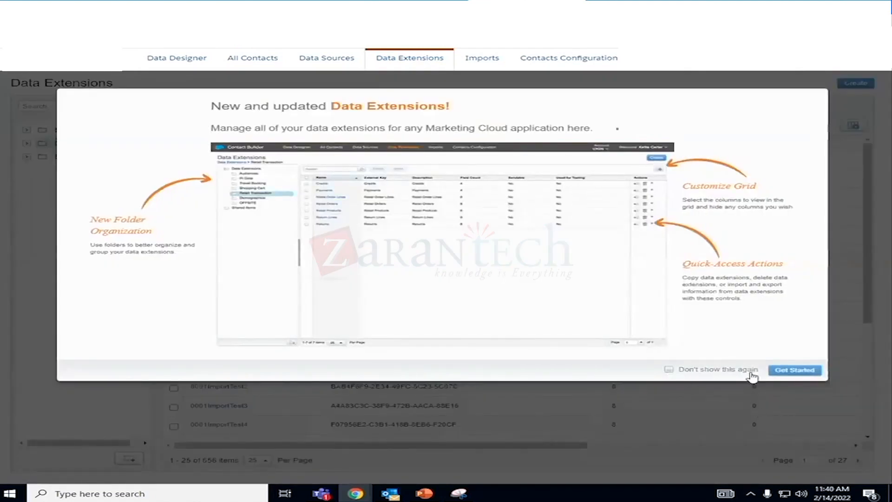
pyautogui.click(785, 370)
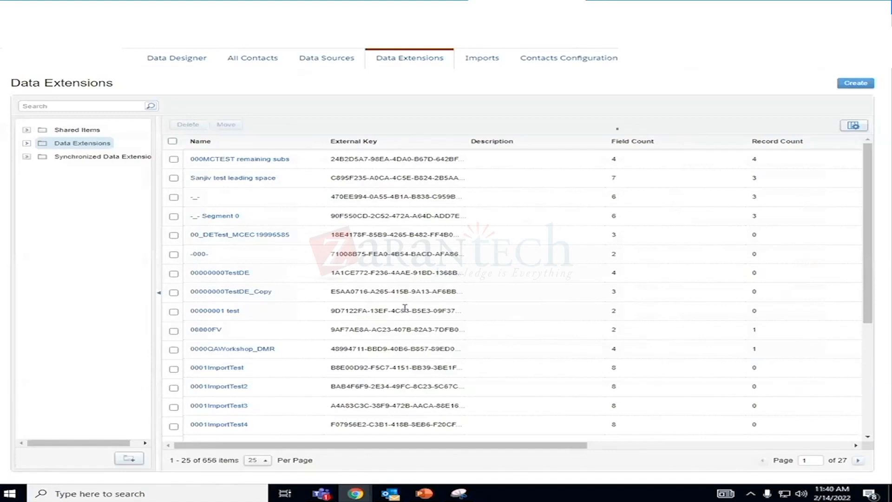
pyautogui.click(26, 143)
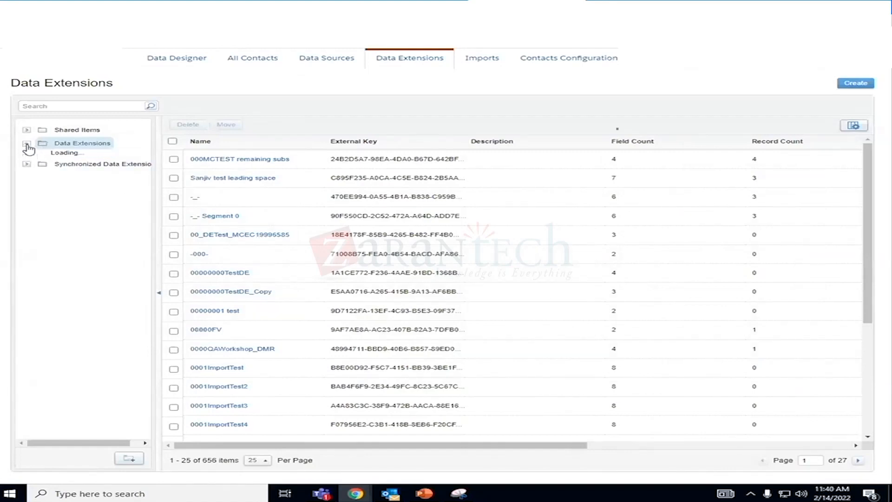
# - Open the last folder inside the Data Extensions folder to list its customer, product image and purchase data extensions
pyautogui.scroll(-10, 111, 260)
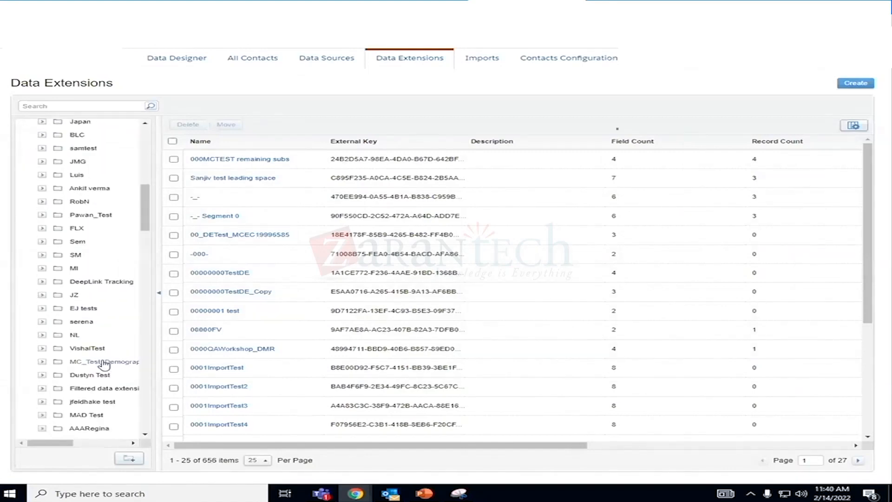
pyautogui.scroll(-15, 99, 372)
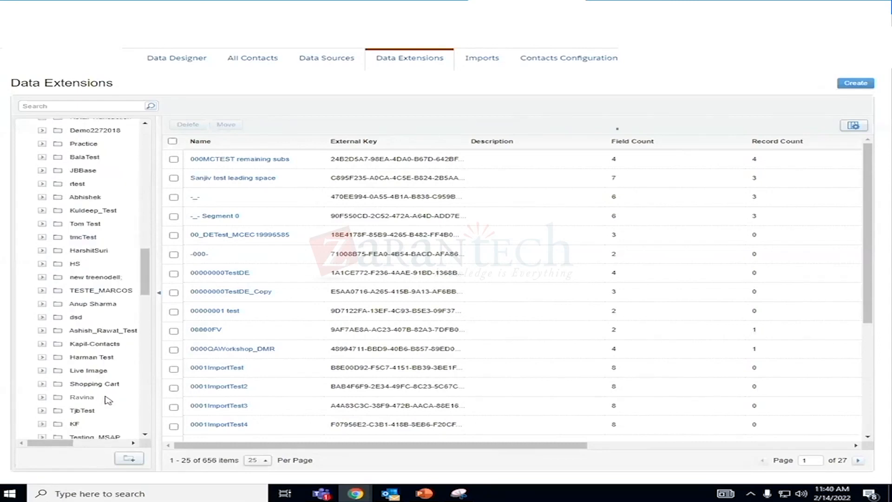
pyautogui.scroll(-5, 110, 406)
pyautogui.scroll(-15, 111, 407)
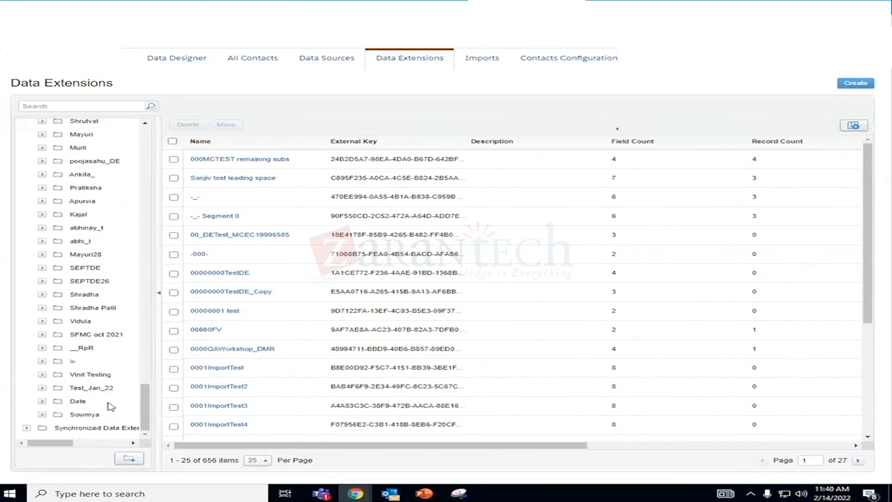
pyautogui.click(85, 415)
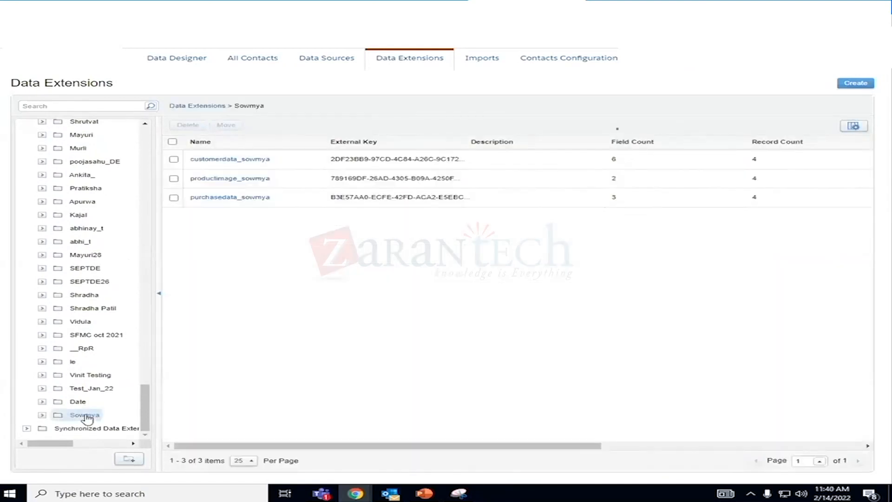
# - Open the customer data extension and view the emailaddress attribute's edit settings, leaving them without saving
pyautogui.click(209, 160)
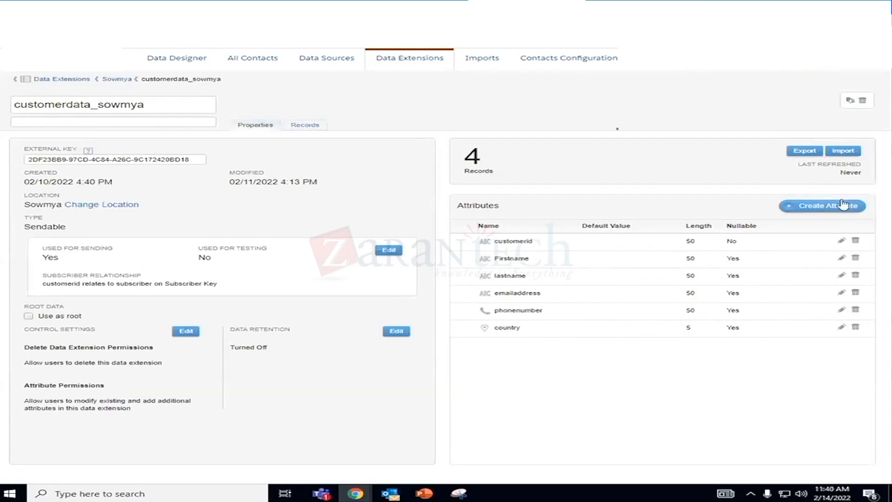
pyautogui.click(842, 293)
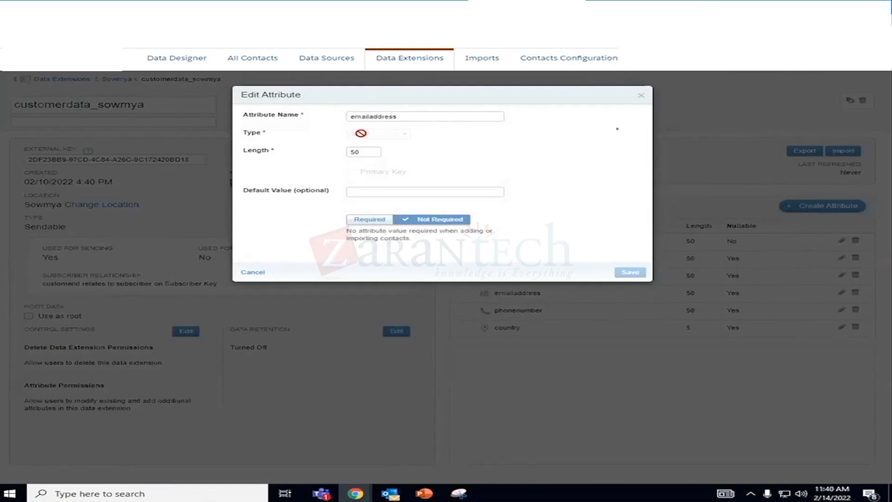
pyautogui.click(259, 272)
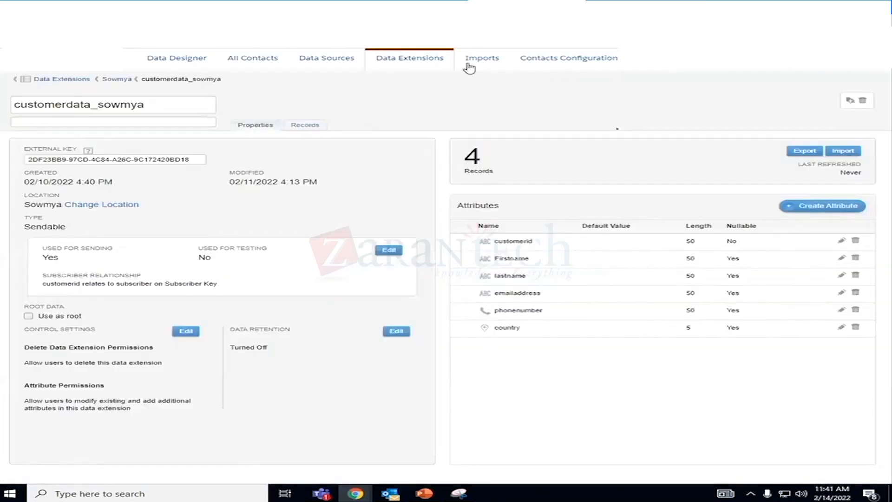
# - Open the Email Data attribute group in Data Designer, accepting the configuration warning, and review its linked data extensions
pyautogui.click(325, 60)
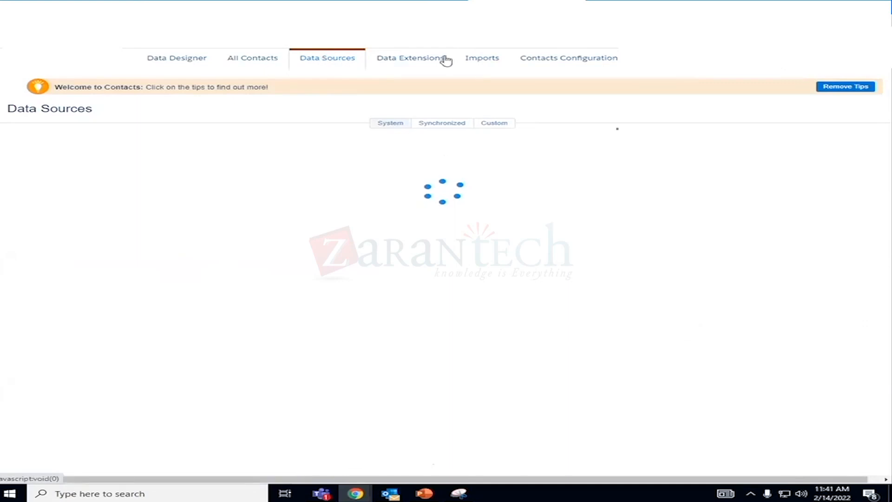
pyautogui.click(194, 60)
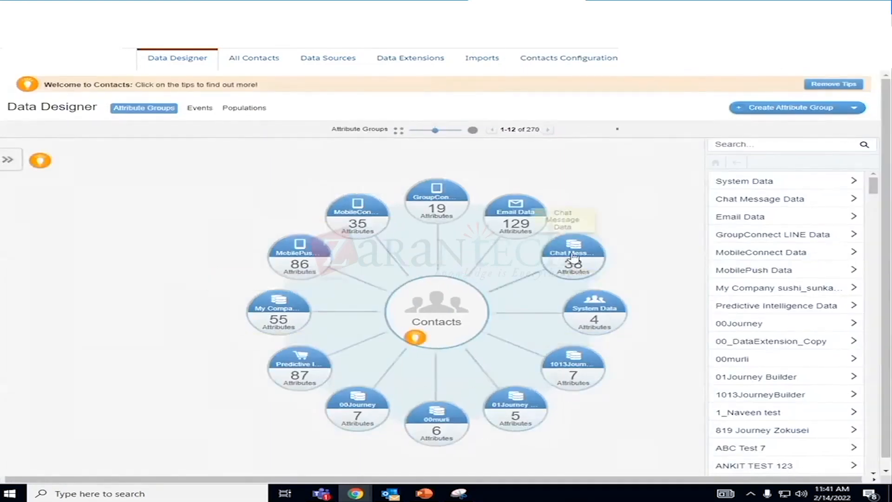
pyautogui.click(522, 216)
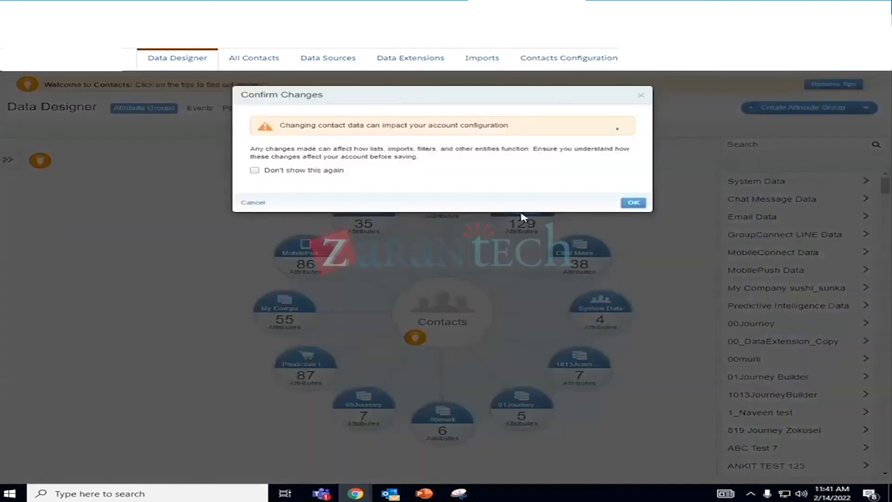
pyautogui.click(637, 204)
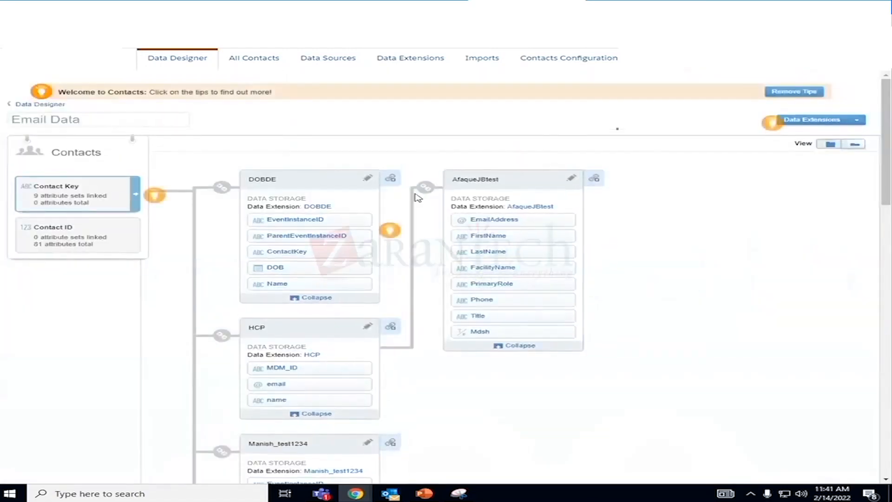
pyautogui.scroll(-15, 532, 281)
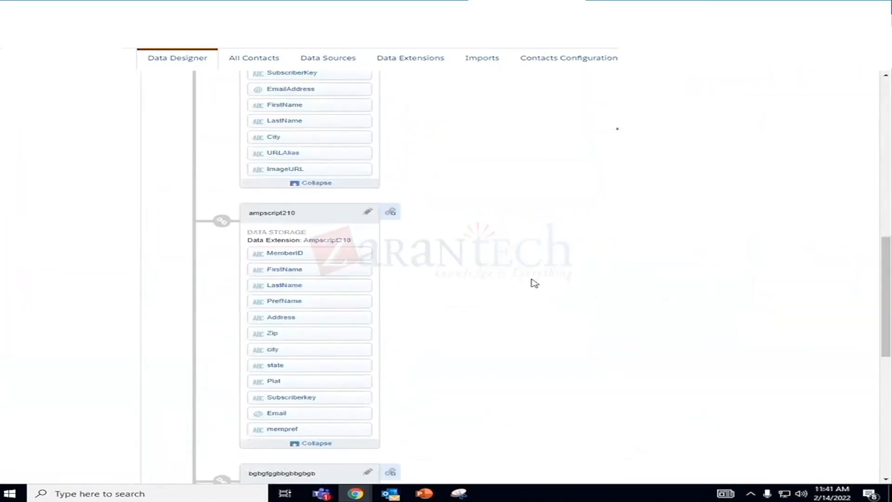
pyautogui.scroll(-4, 532, 280)
pyautogui.scroll(20, 531, 280)
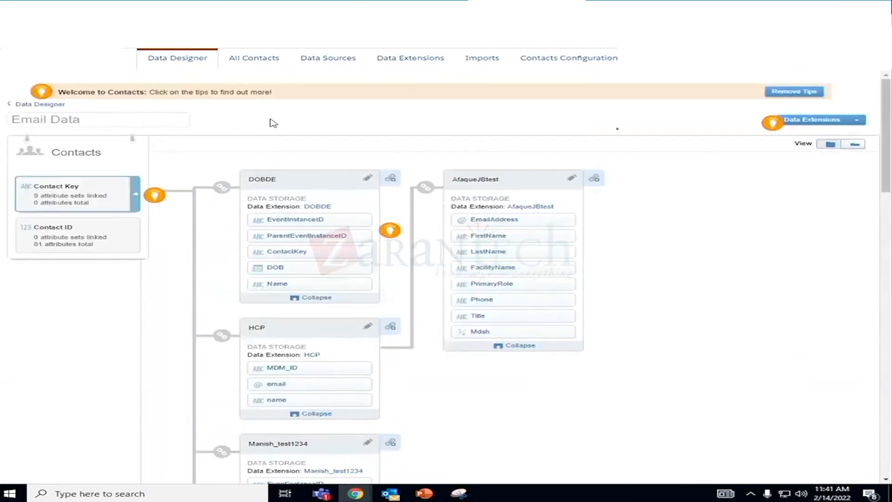
# - Return to the Data Designer overview, reopen the Email Data attribute group and examine its attribute sets again
pyautogui.click(185, 63)
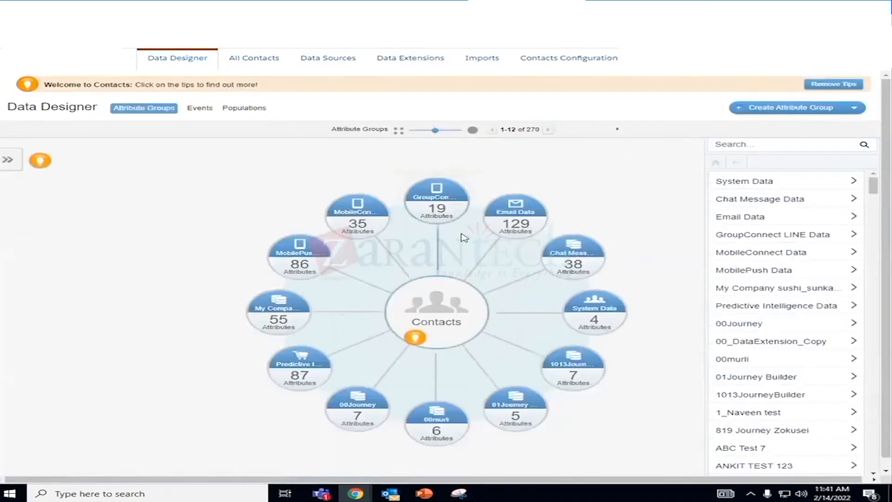
pyautogui.click(525, 213)
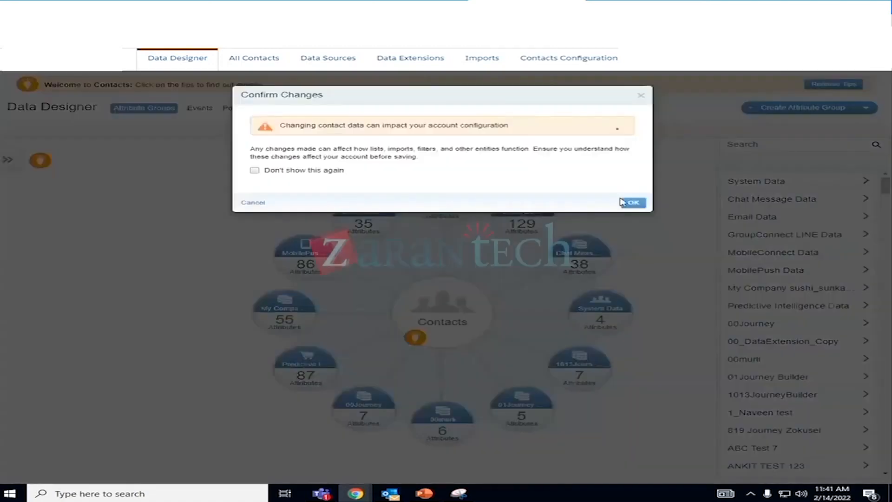
pyautogui.click(633, 203)
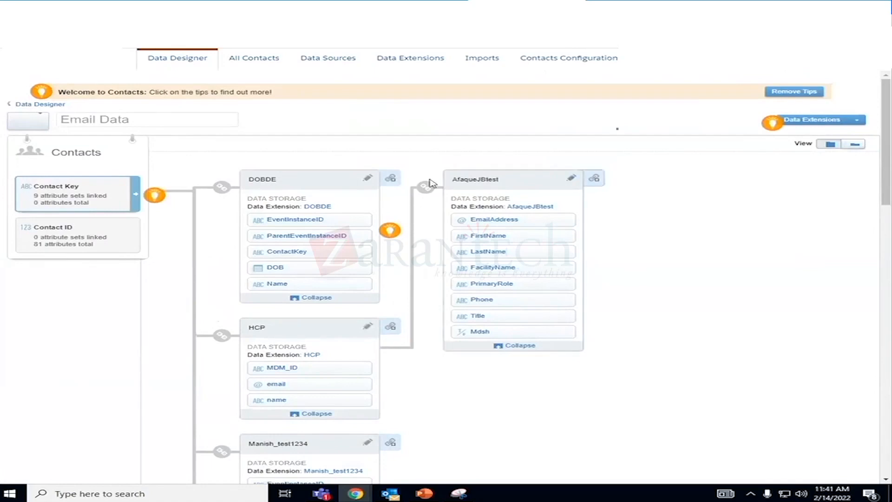
pyautogui.scroll(-10, 239, 410)
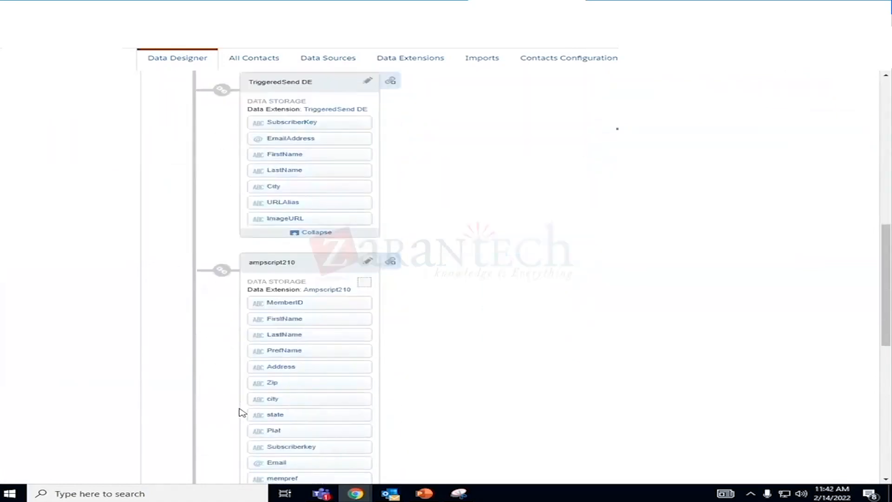
pyautogui.scroll(-15, 242, 412)
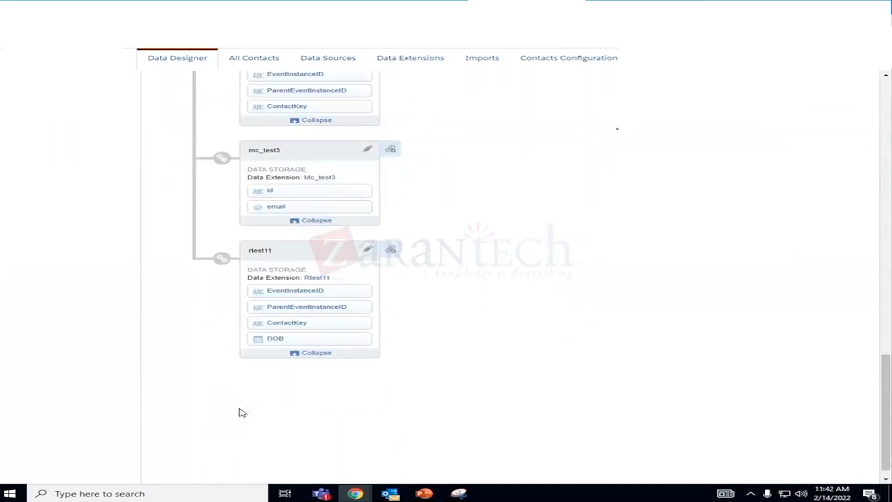
pyautogui.scroll(20, 242, 412)
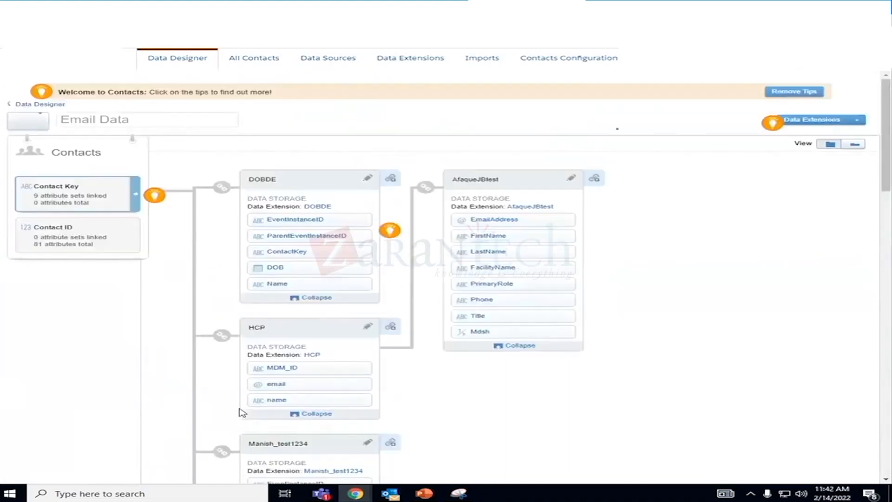
# - Go back to the Data Designer overview and browse the attribute group list, dismissing the incoming mail notification
pyautogui.click(181, 63)
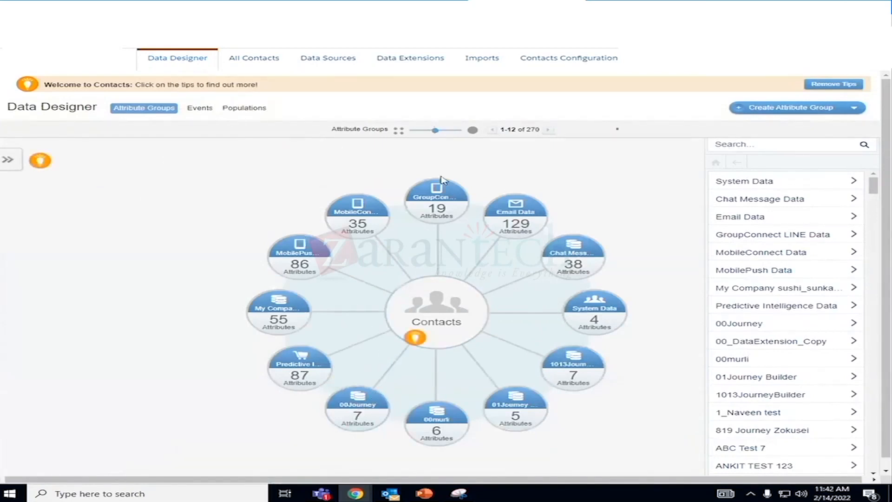
pyautogui.scroll(-5, 781, 269)
pyautogui.scroll(1, 789, 279)
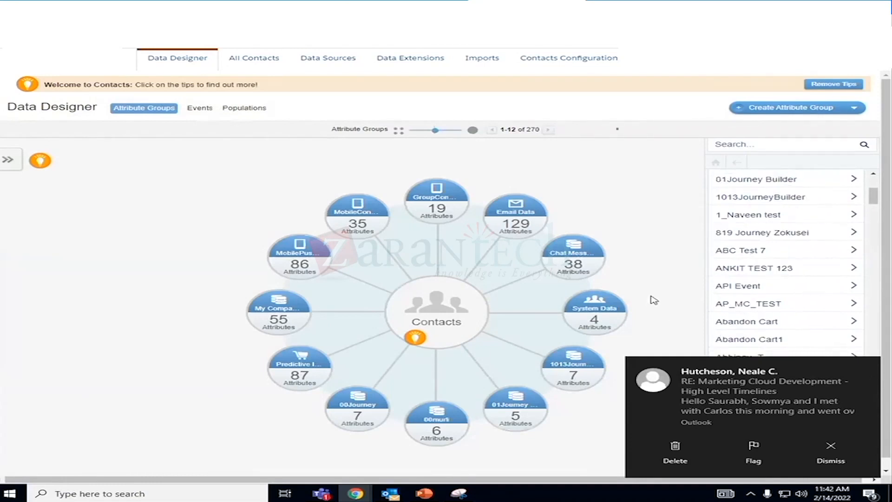
pyautogui.click(834, 452)
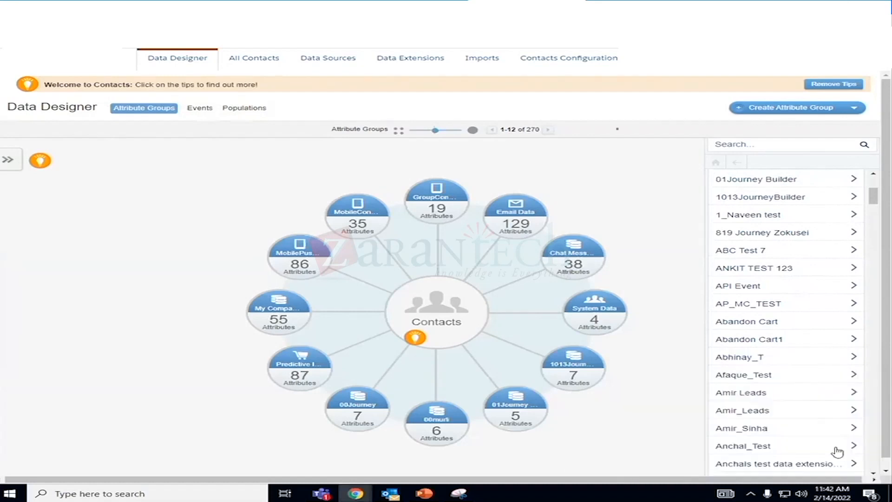
pyautogui.scroll(-1, 759, 344)
pyautogui.scroll(-20, 760, 344)
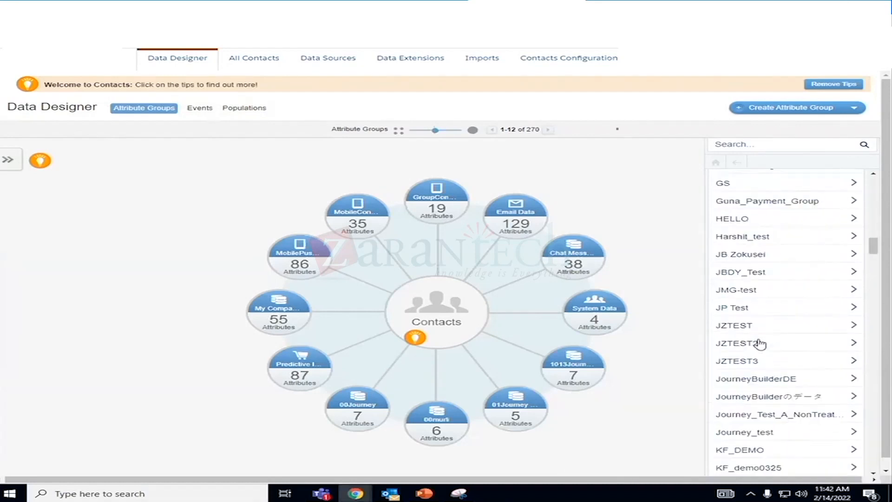
# - Search the attribute groups for the folder owner's first name, and return to the full list
pyautogui.click(745, 145)
pyautogui.write('sc')
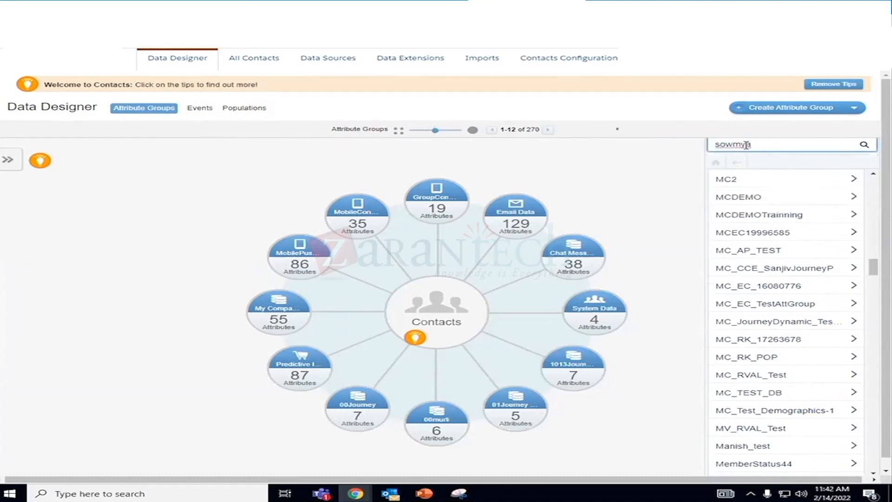
pyautogui.click(864, 144)
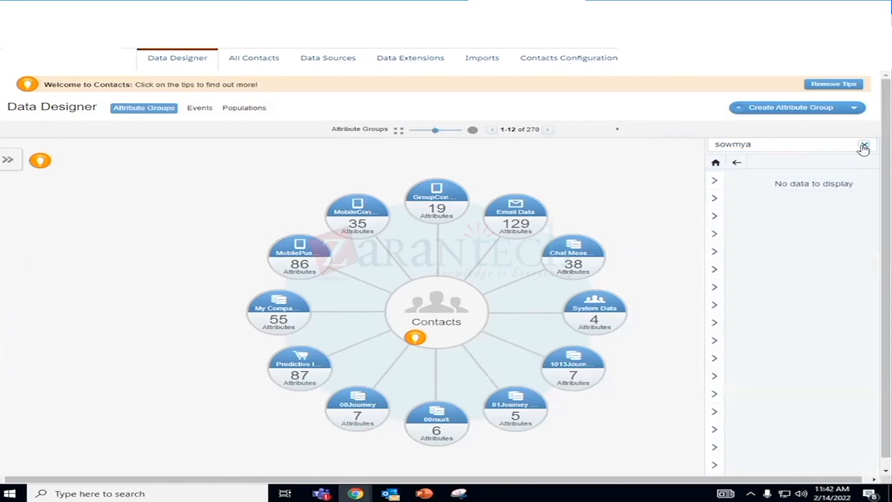
pyautogui.click(737, 163)
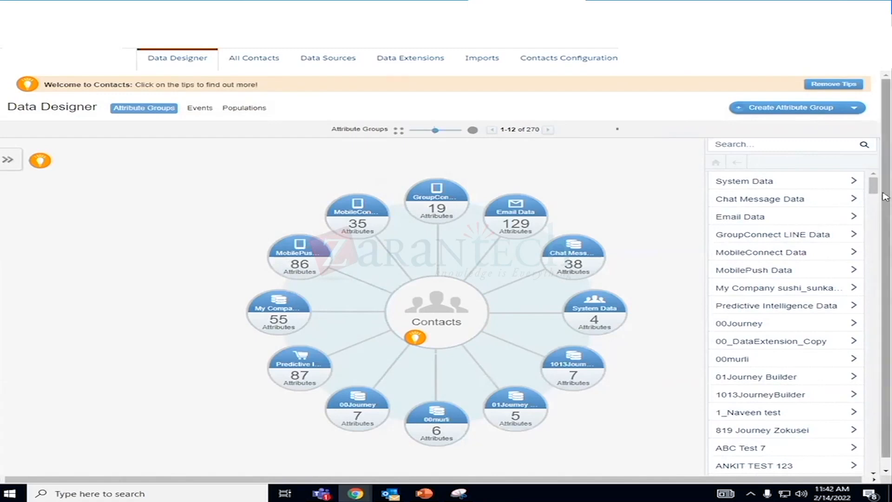
# - Show the Create Group templates for attribute groups, view the tip on creating attribute groups, and hide the templates again
pyautogui.moveTo(873, 187); pyautogui.dragTo(874, 187)
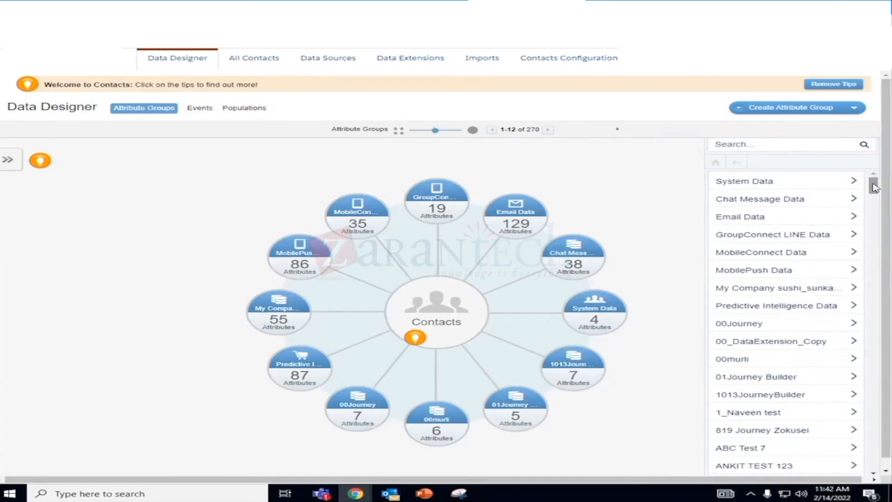
pyautogui.moveTo(883, 189)
pyautogui.mouseDown()
pyautogui.moveTo(882, 227)
pyautogui.moveTo(873, 186)
pyautogui.mouseUp()
pyautogui.click(7, 161)
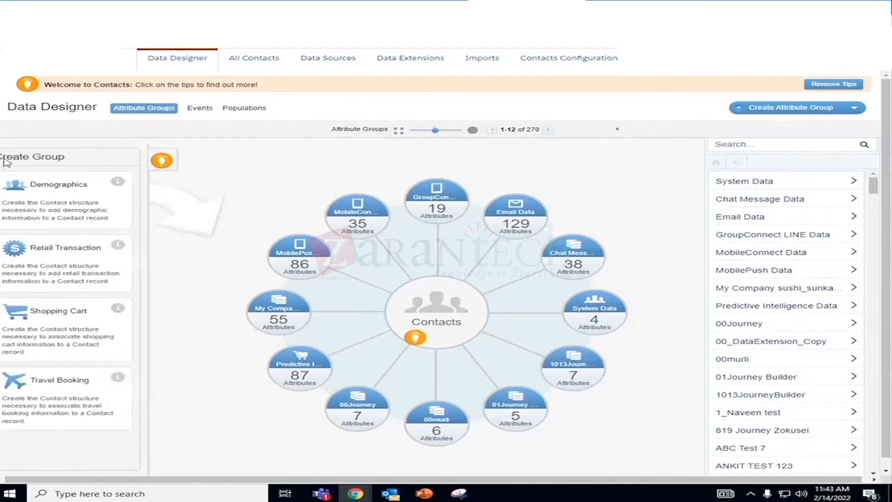
pyautogui.click(176, 161)
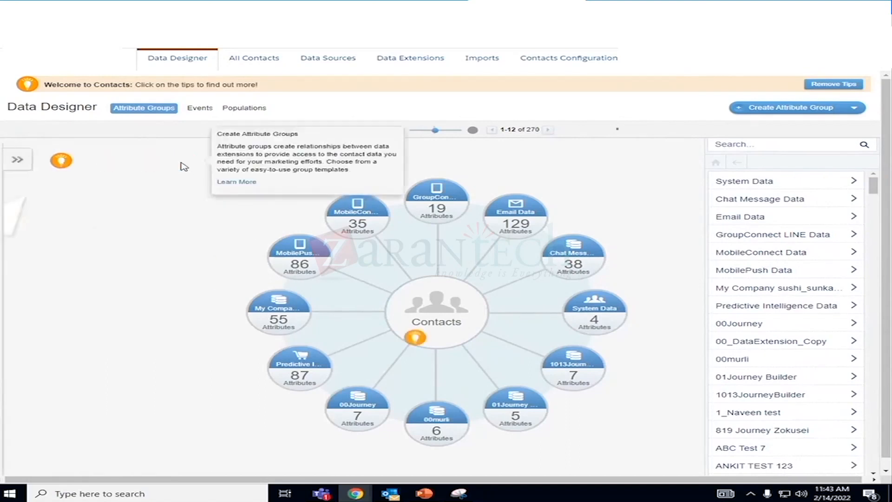
# - Page the attribute group chart forward to groups 37-48 and open the EmailData group, accepting the configuration warning
pyautogui.scroll(-1, 585, 205)
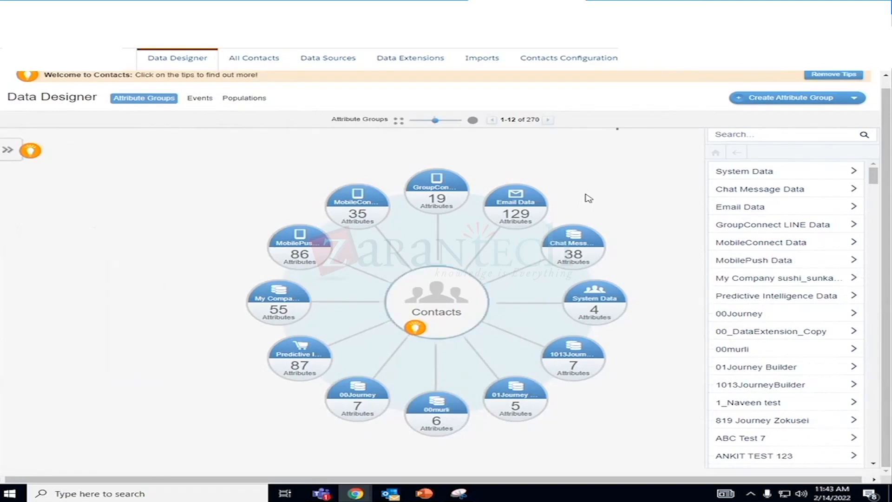
pyautogui.click(547, 120)
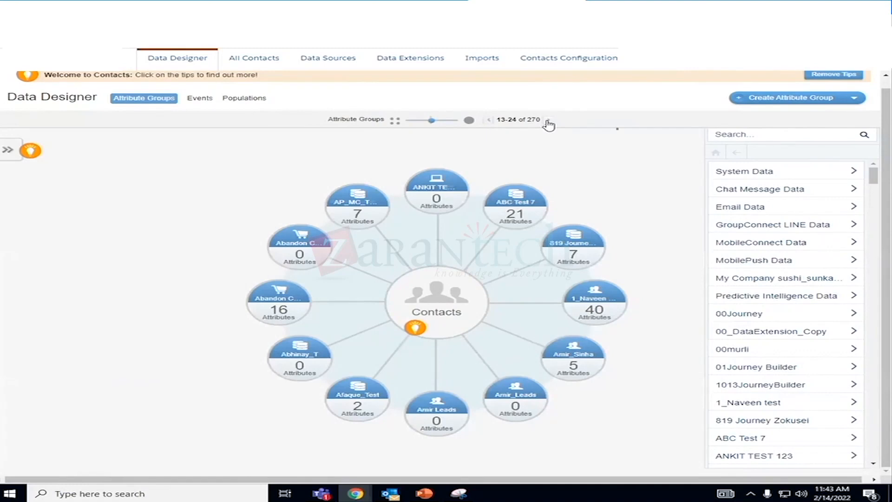
pyautogui.click(548, 120)
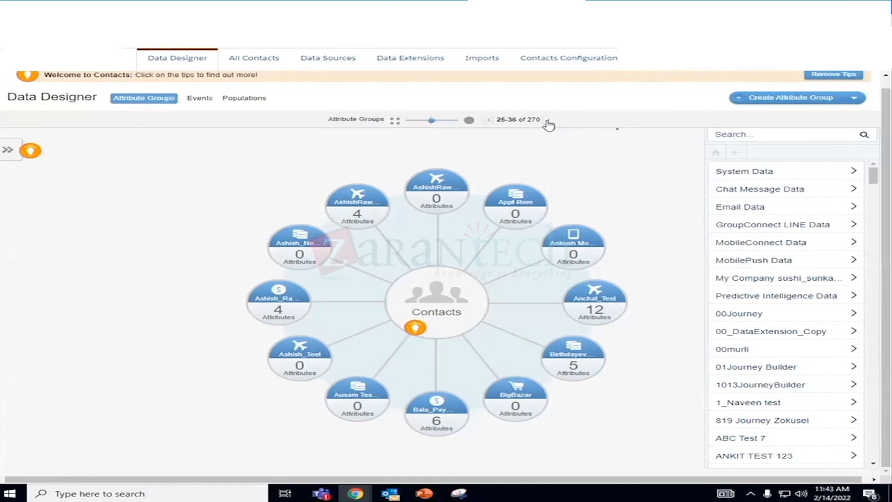
pyautogui.click(548, 121)
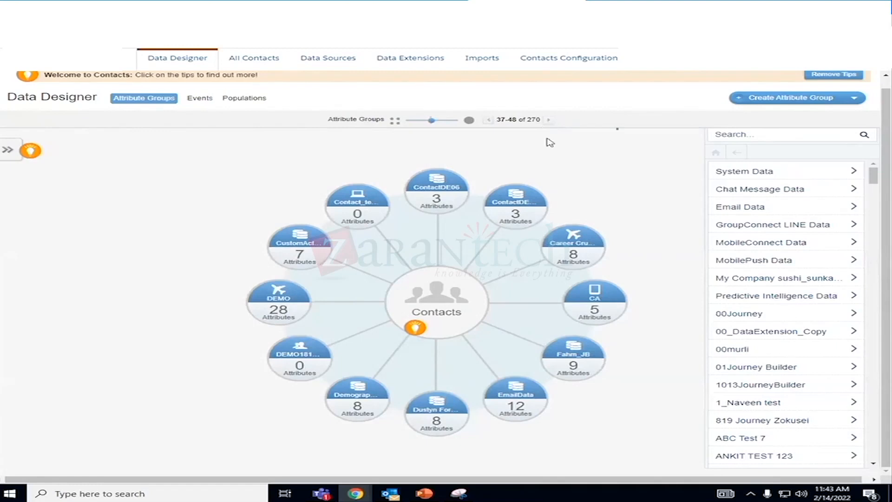
pyautogui.rightClick(514, 390)
pyautogui.click(513, 397)
pyautogui.click(513, 397)
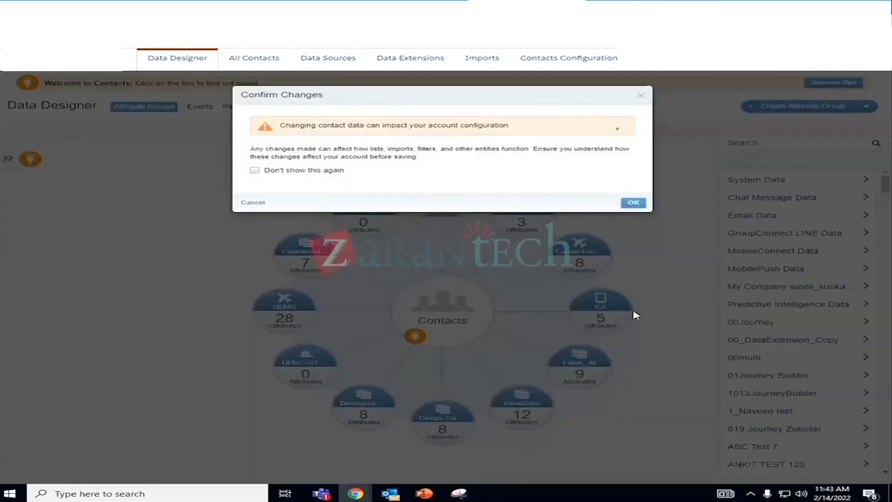
pyautogui.click(633, 203)
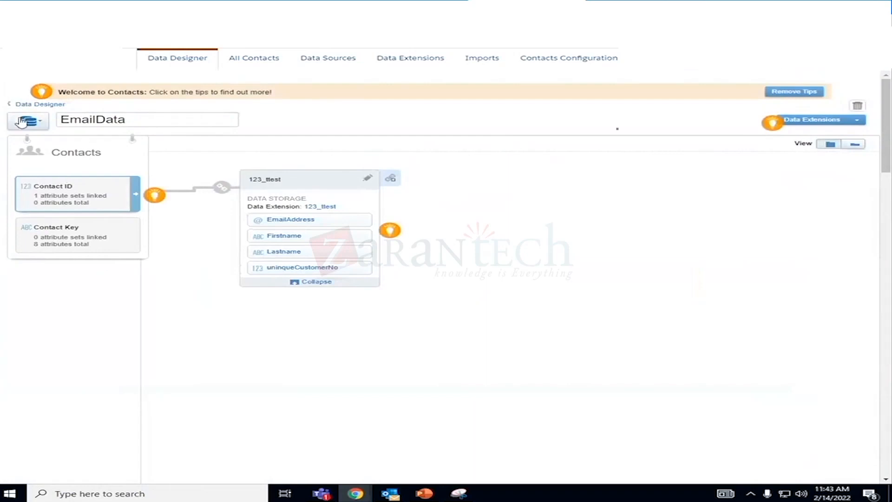
# - Return to the Data Designer overview and open the attribute group starting with CustomAct, accepting the configuration warning
pyautogui.click(13, 25)
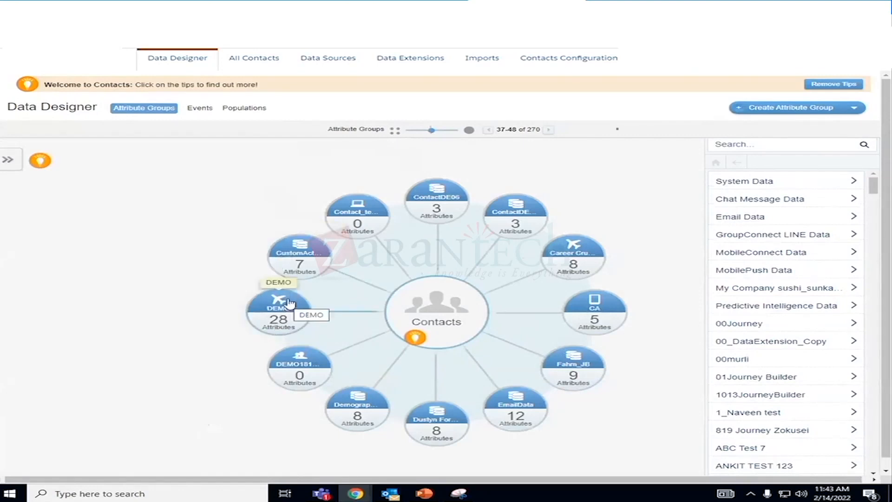
pyautogui.click(304, 255)
pyautogui.click(631, 202)
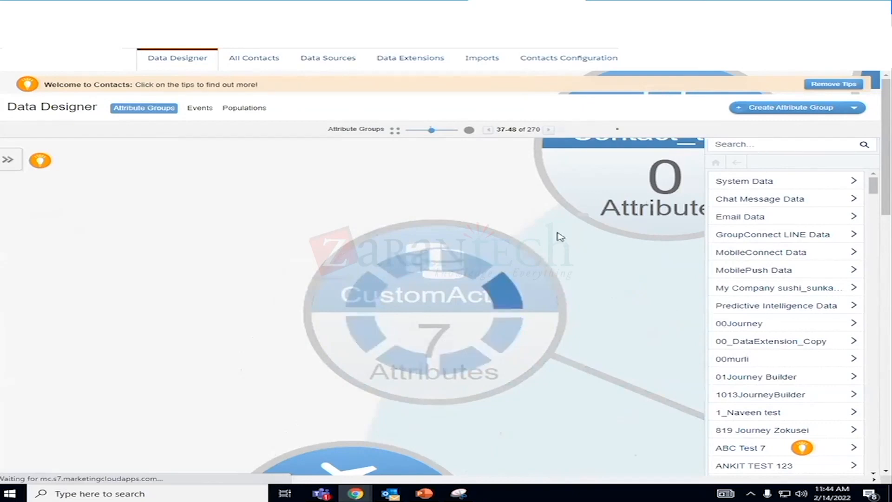
# - Look through the attribute group list from System Data down to the TEST groups
pyautogui.scroll(-10, 786, 364)
pyautogui.scroll(-10, 790, 363)
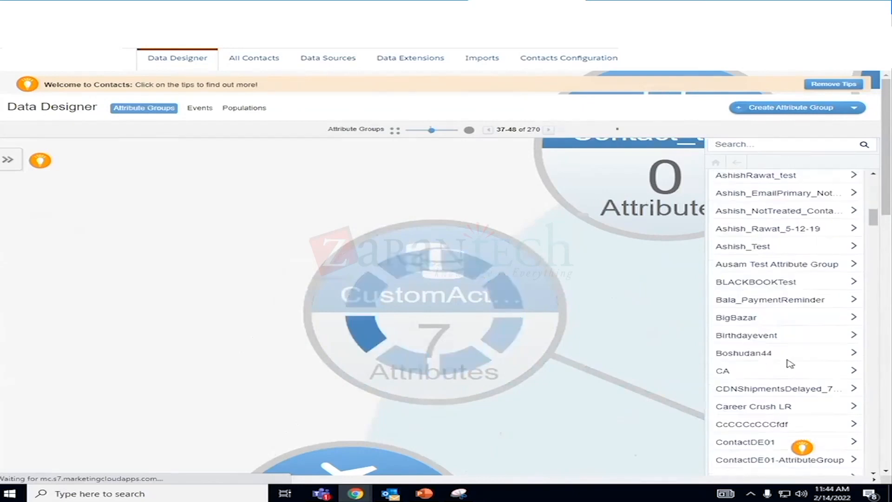
pyautogui.scroll(-10, 790, 364)
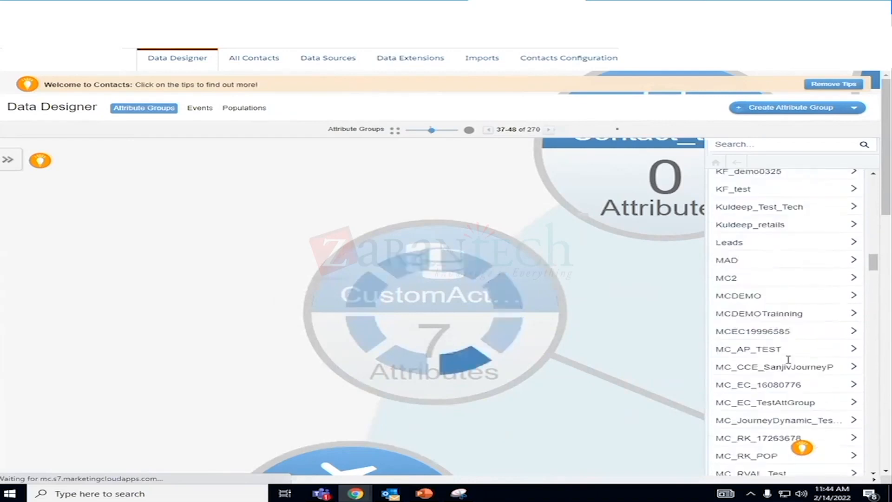
pyautogui.scroll(-10, 790, 364)
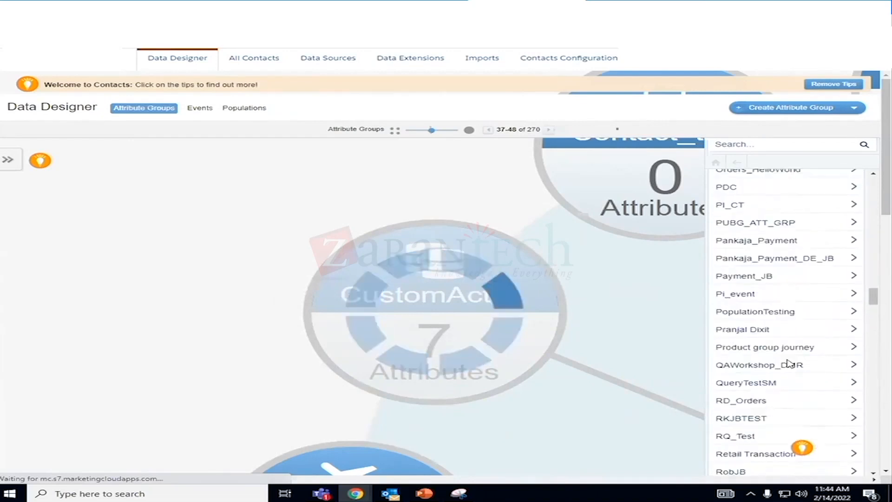
pyautogui.scroll(-10, 790, 364)
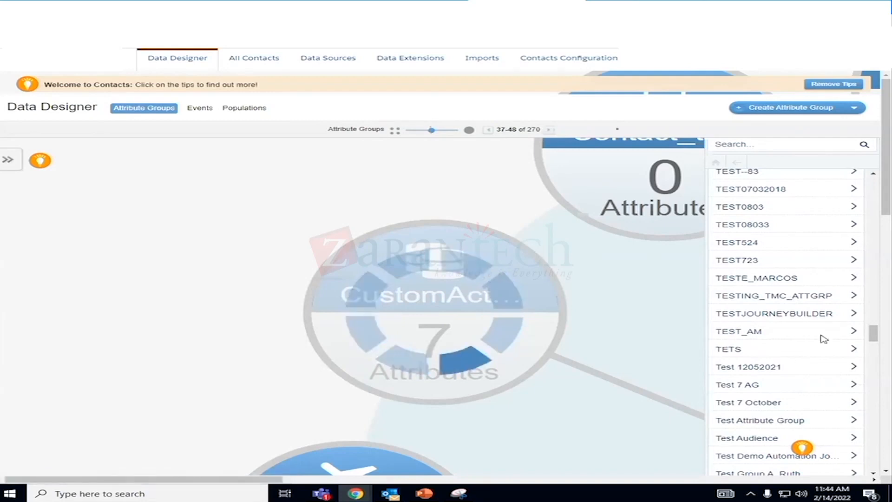
pyautogui.scroll(-2, 890, 209)
pyautogui.scroll(-3, 889, 209)
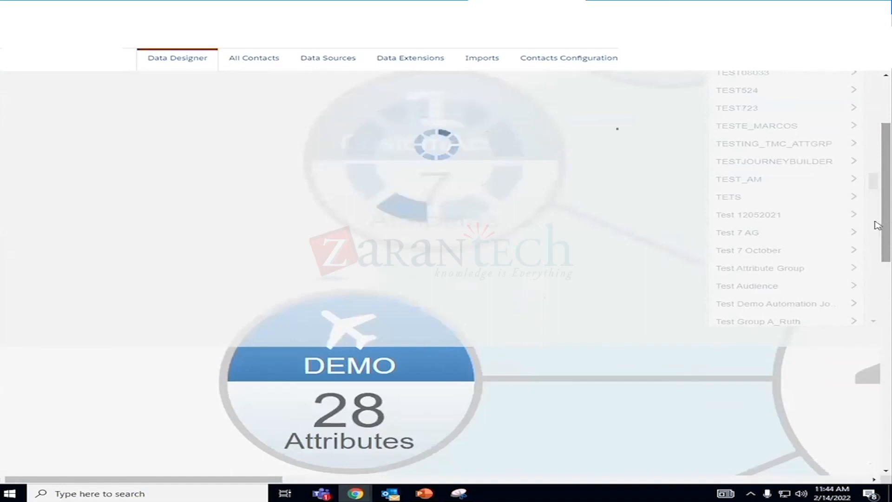
pyautogui.scroll(3, 576, 251)
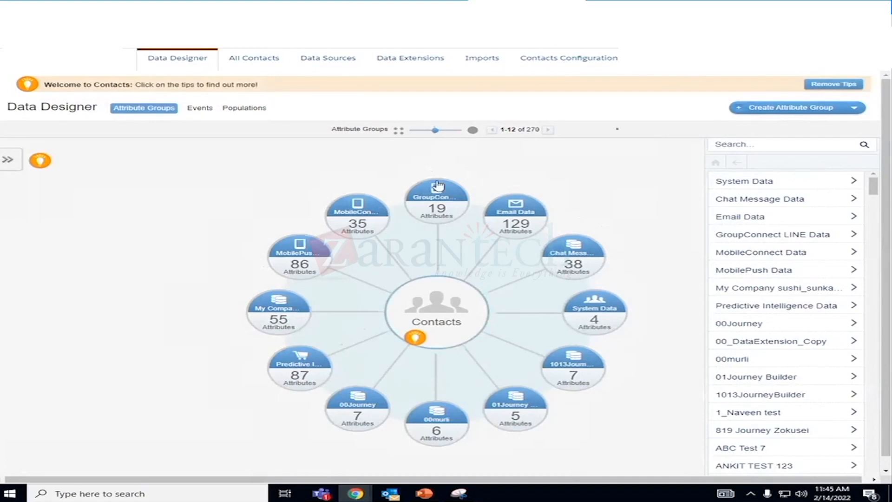
# - Open the attribute group named after the folder owner in the list and view the fields of its customer data and purchase data extensions
pyautogui.scroll(-15, 842, 337)
pyautogui.scroll(-20, 842, 338)
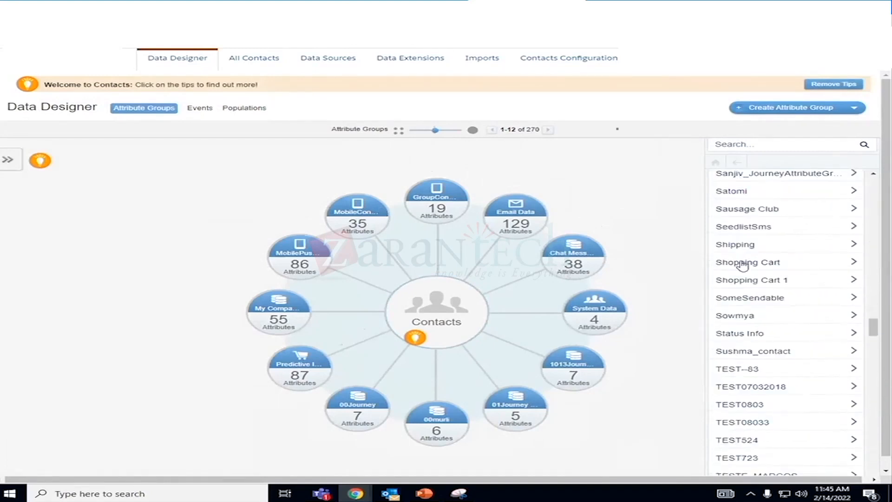
pyautogui.scroll(-2, 823, 304)
pyautogui.scroll(2, 822, 306)
pyautogui.click(746, 319)
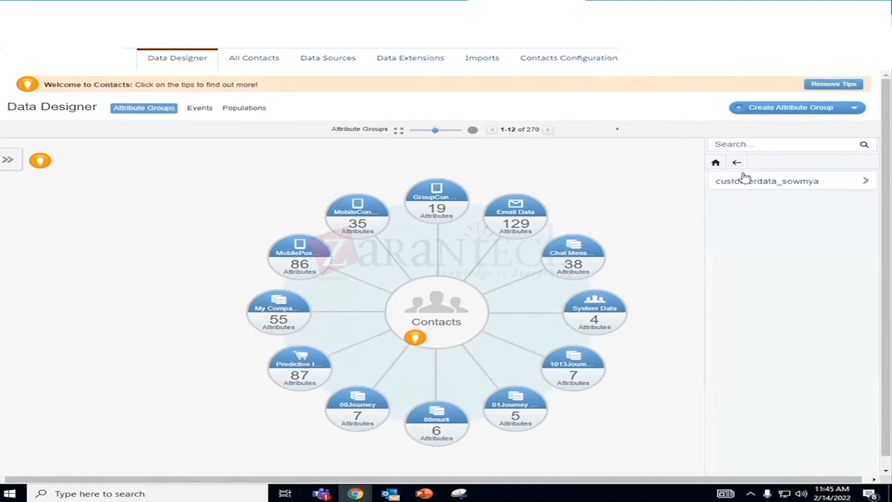
pyautogui.click(746, 185)
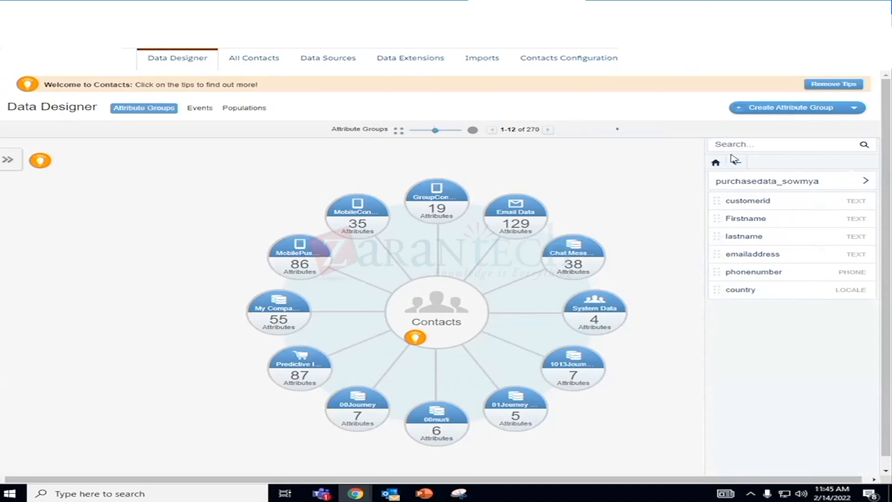
pyautogui.click(786, 188)
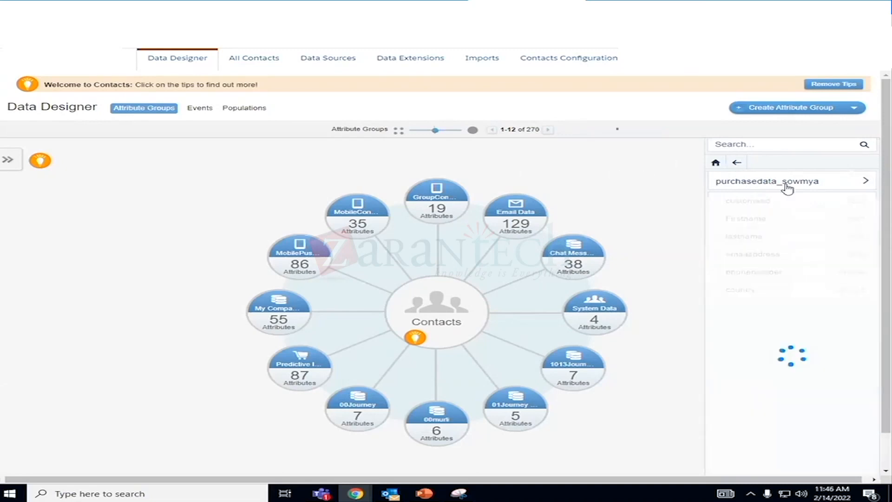
pyautogui.click(737, 163)
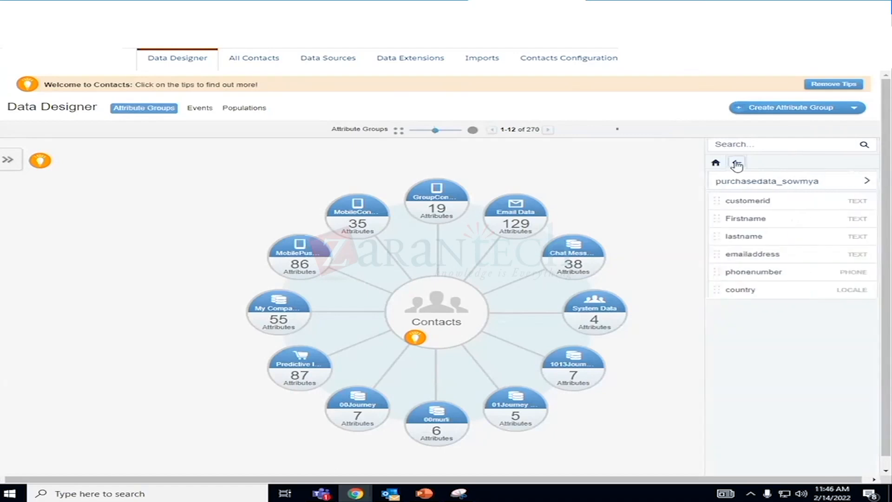
pyautogui.click(735, 164)
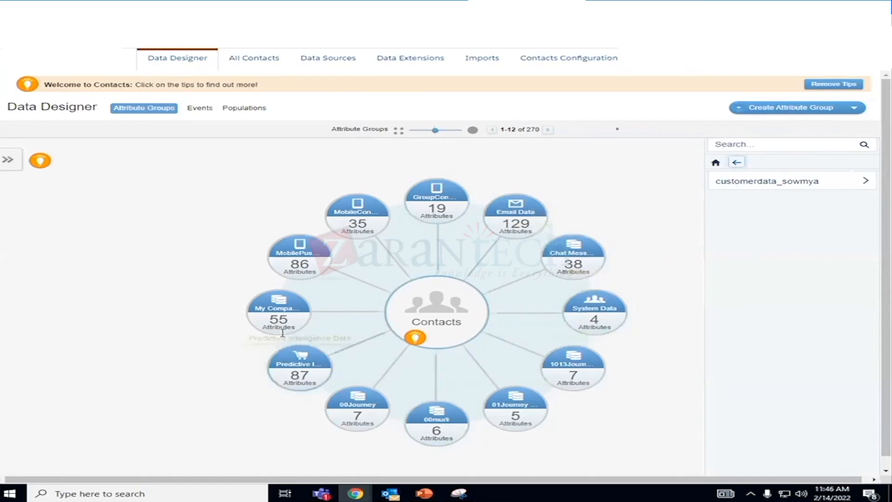
# - Restore the full group list, page the chart forward to groups 121-132, and open the folder owner's attribute group, accepting the configuration warning
pyautogui.click(549, 131)
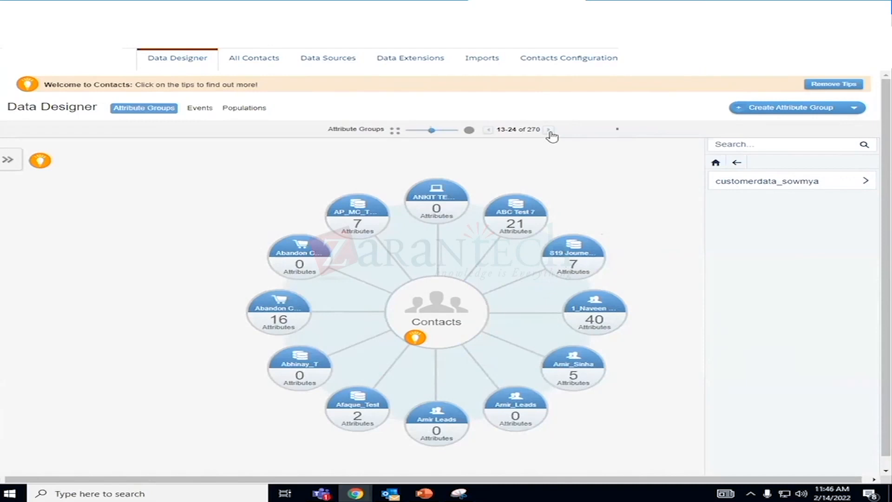
pyautogui.click(550, 131)
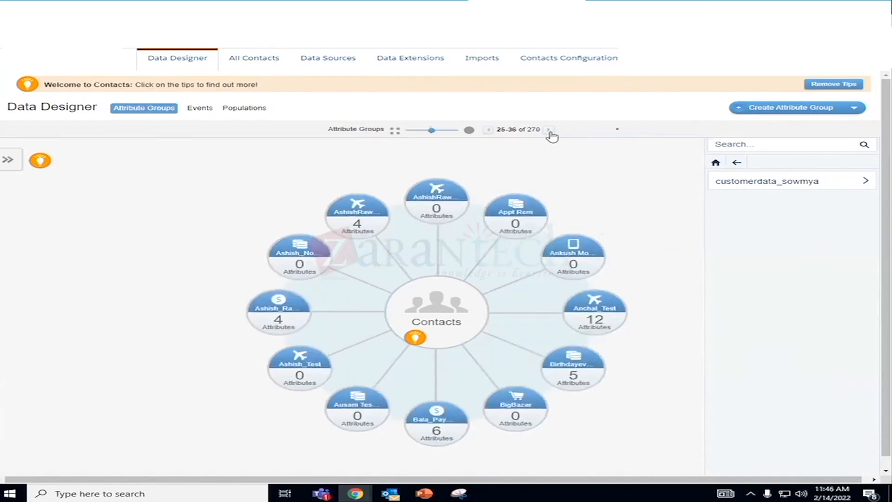
pyautogui.click(549, 130)
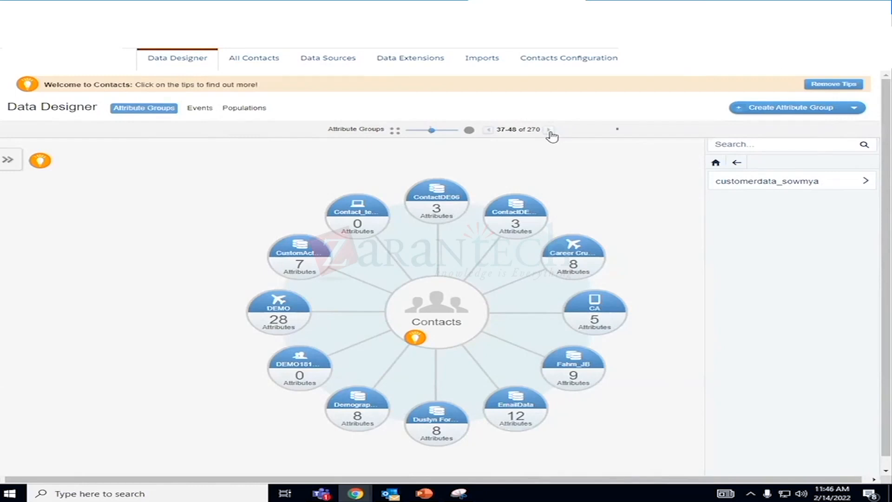
pyautogui.click(736, 163)
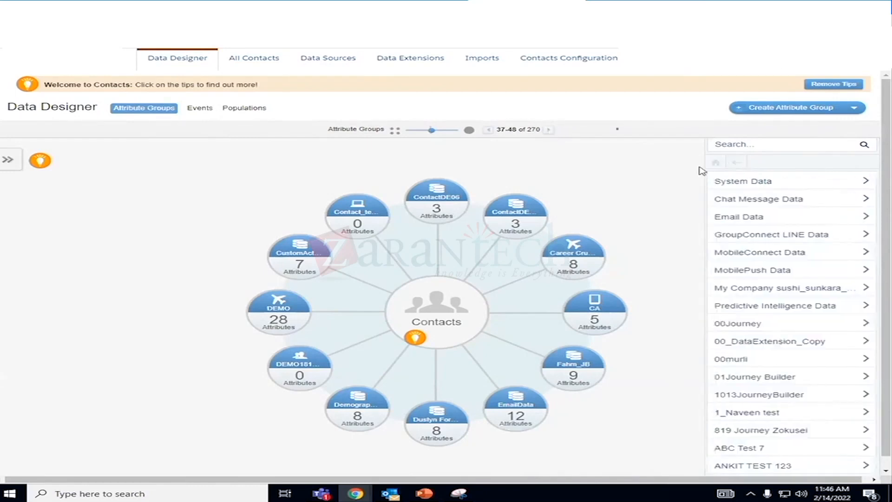
pyautogui.click(547, 131)
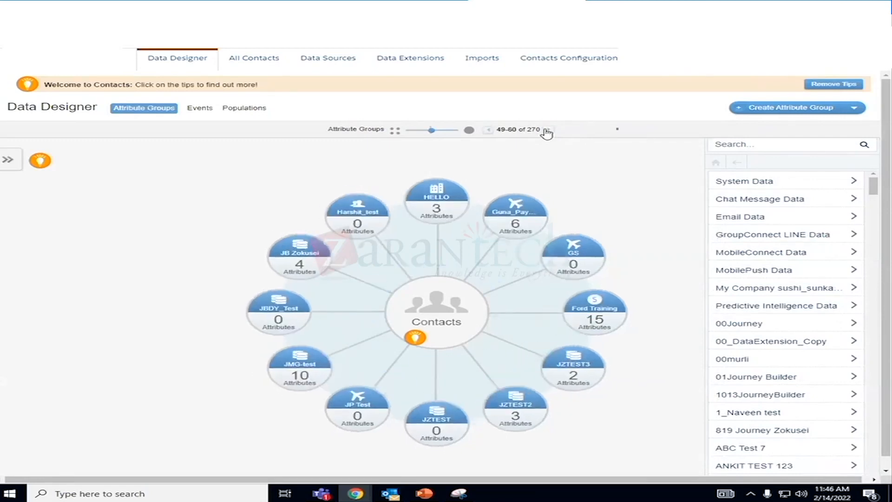
pyautogui.click(547, 131)
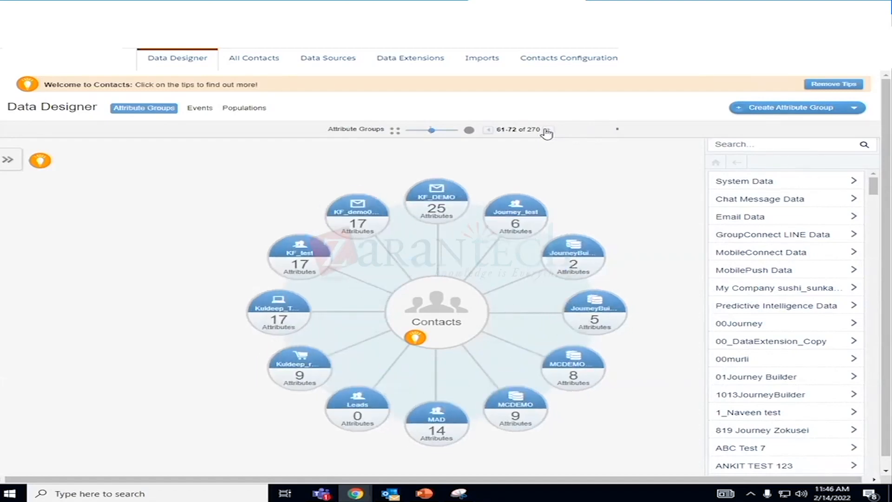
pyautogui.click(547, 131)
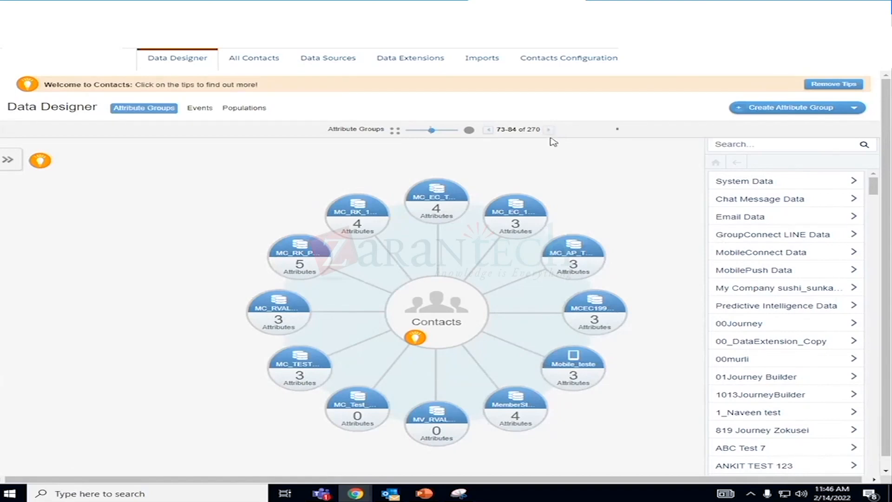
pyautogui.click(549, 131)
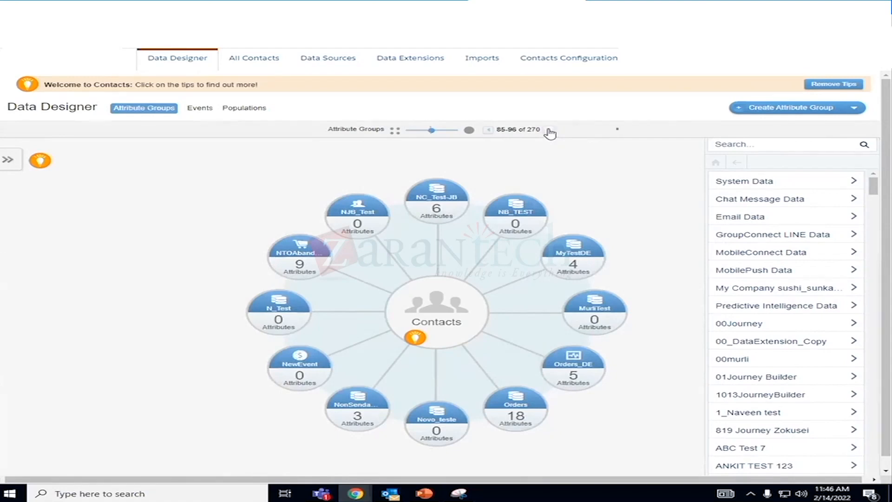
pyautogui.click(550, 131)
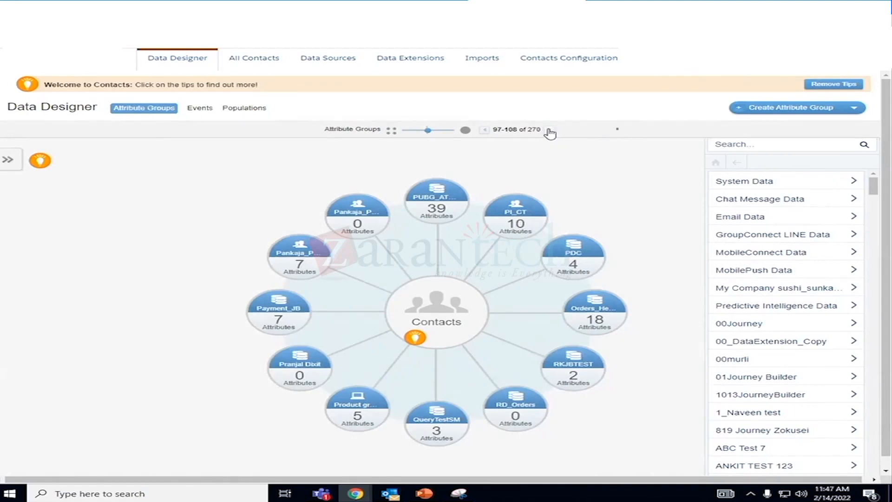
pyautogui.click(549, 130)
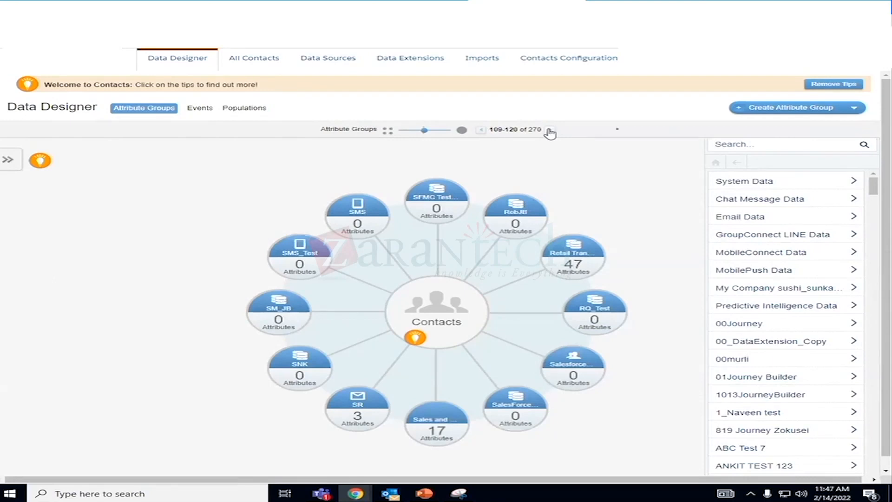
pyautogui.click(549, 131)
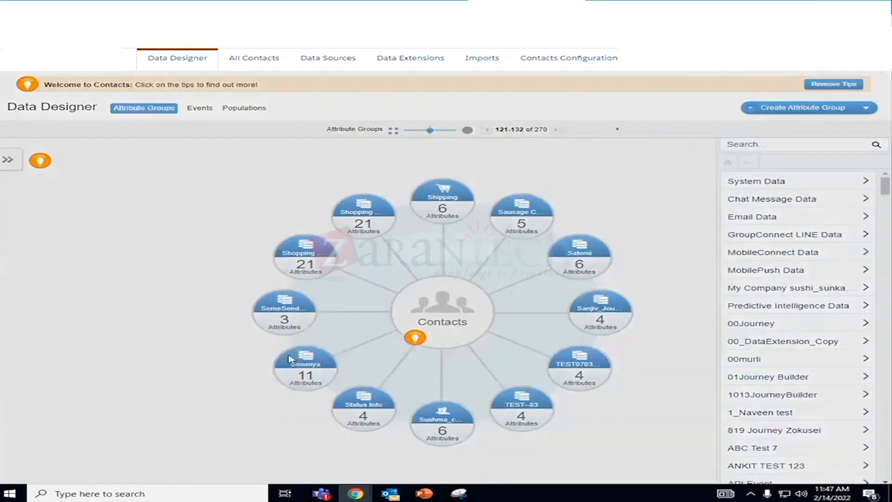
pyautogui.click(290, 359)
pyautogui.click(632, 201)
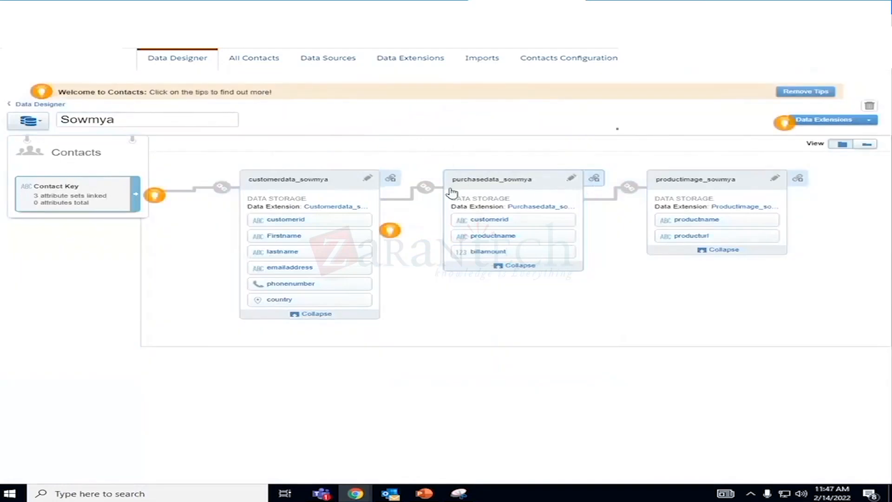
# - Remove the customerid link between the customer data and purchase data extensions, then save and confirm the data model change
pyautogui.moveTo(434, 194)
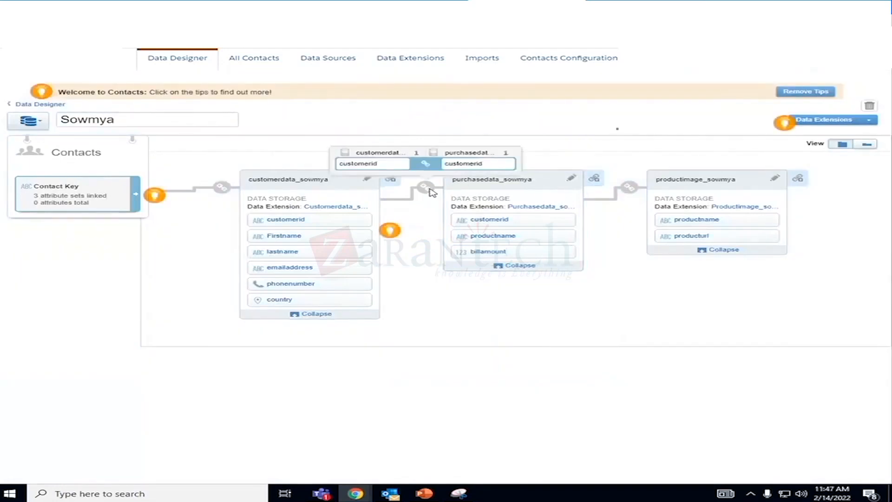
pyautogui.click(432, 193)
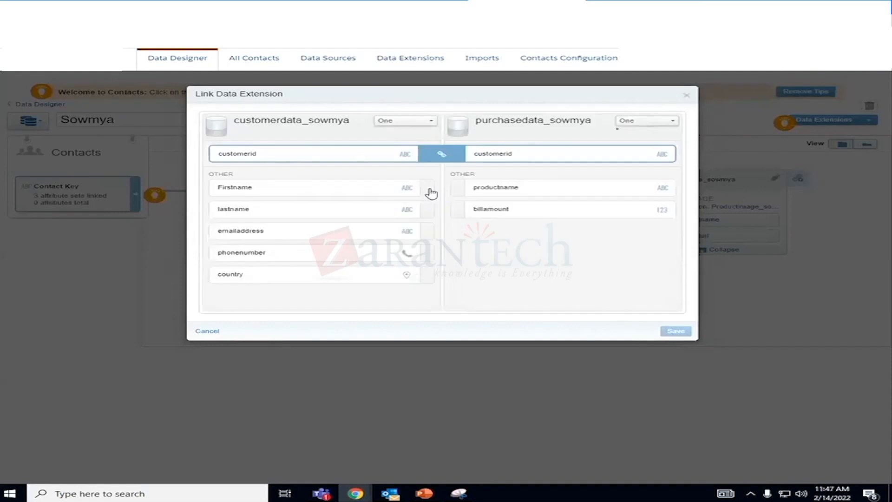
pyautogui.click(440, 155)
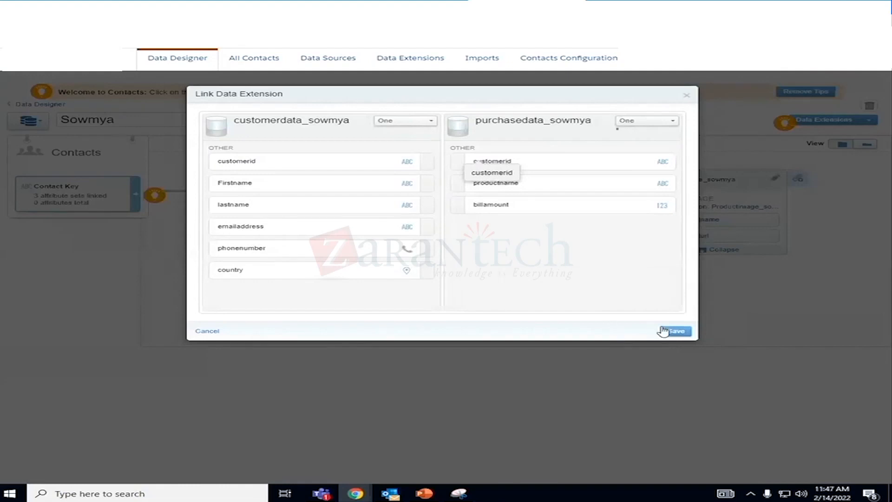
pyautogui.click(677, 333)
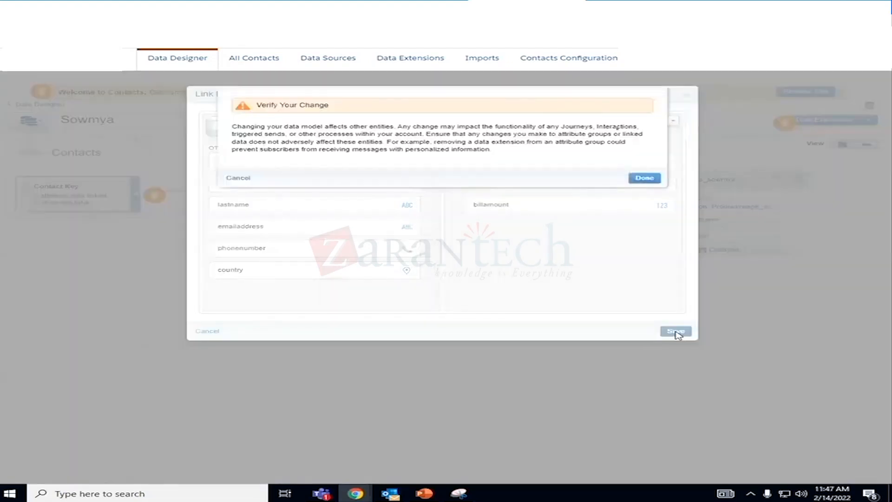
pyautogui.click(646, 179)
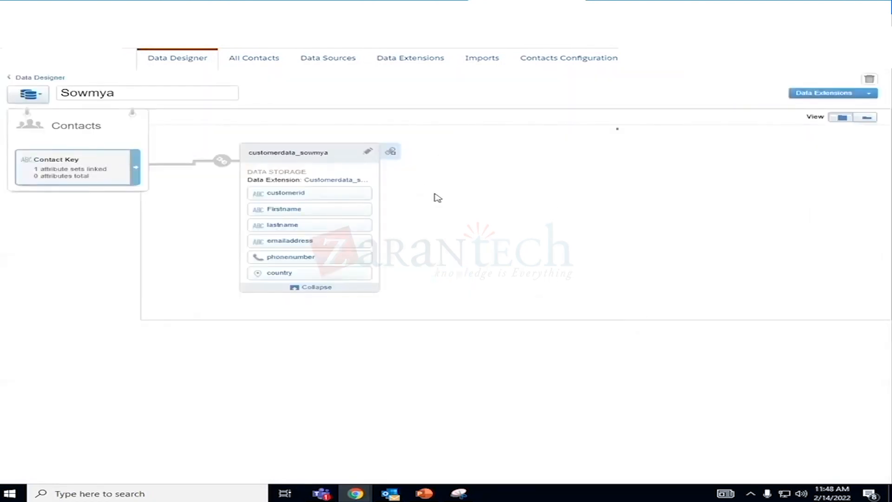
# - View the customer data extension's properties in Email Studio, and open Contact Builder's Data Extensions in a duplicate of the Data Designer browser tab
pyautogui.click(408, 8)
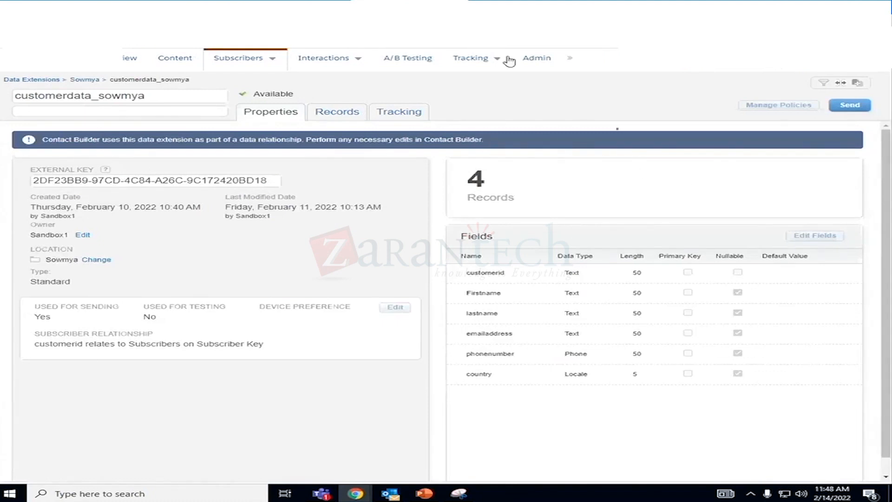
pyautogui.click(525, 7)
pyautogui.rightClick(535, 7)
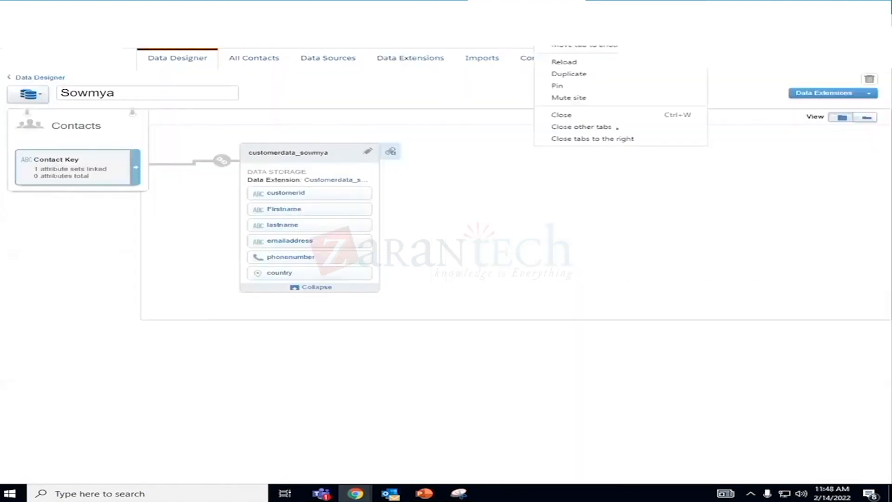
pyautogui.click(577, 59)
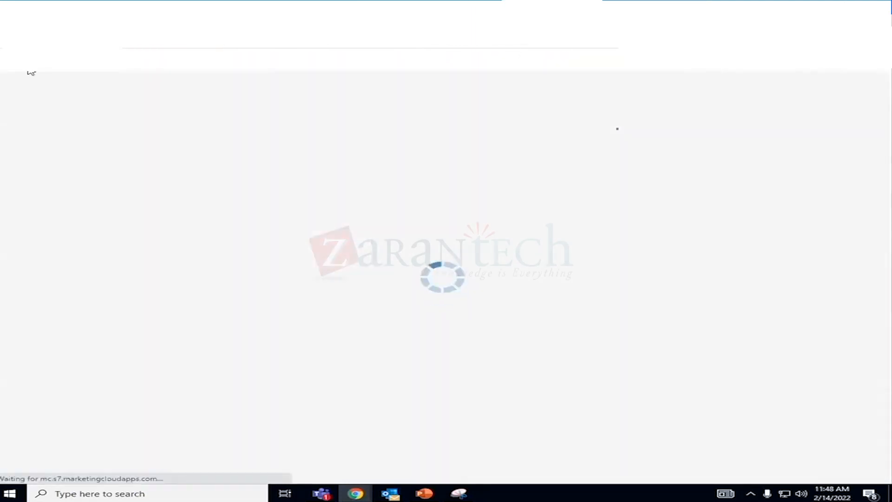
pyautogui.click(418, 63)
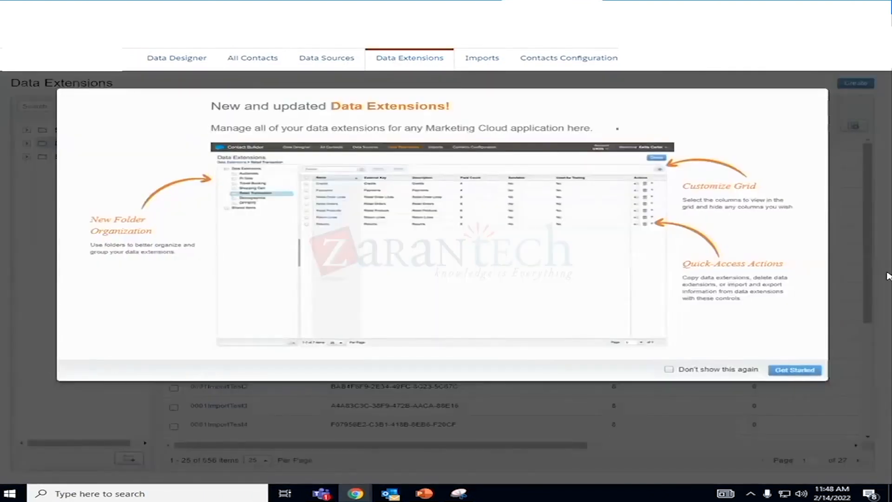
# - Open the customer data extension from the last subfolder of the Data Extensions folder in Contact Builder
pyautogui.click(668, 370)
pyautogui.click(795, 371)
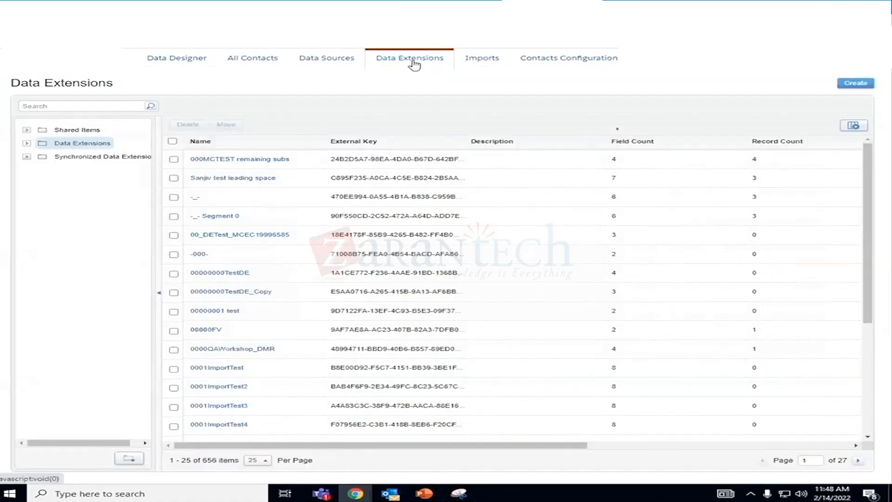
pyautogui.click(27, 144)
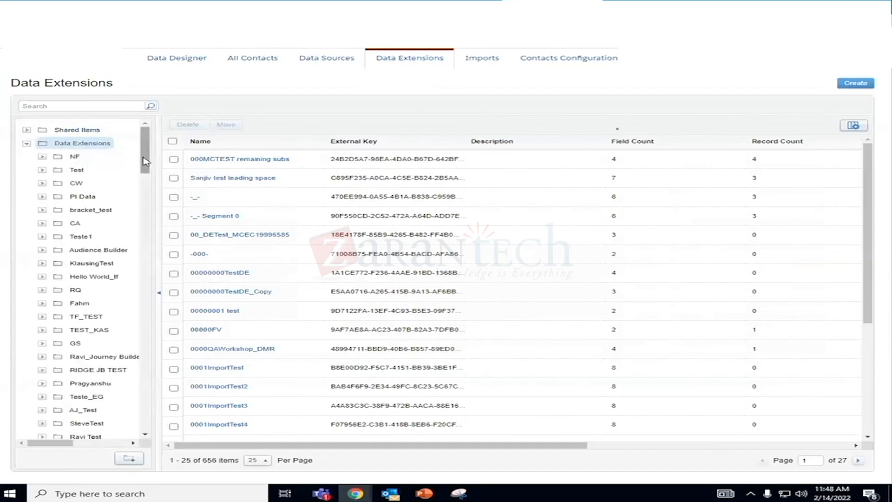
pyautogui.scroll(-10, 84, 279)
pyautogui.click(85, 415)
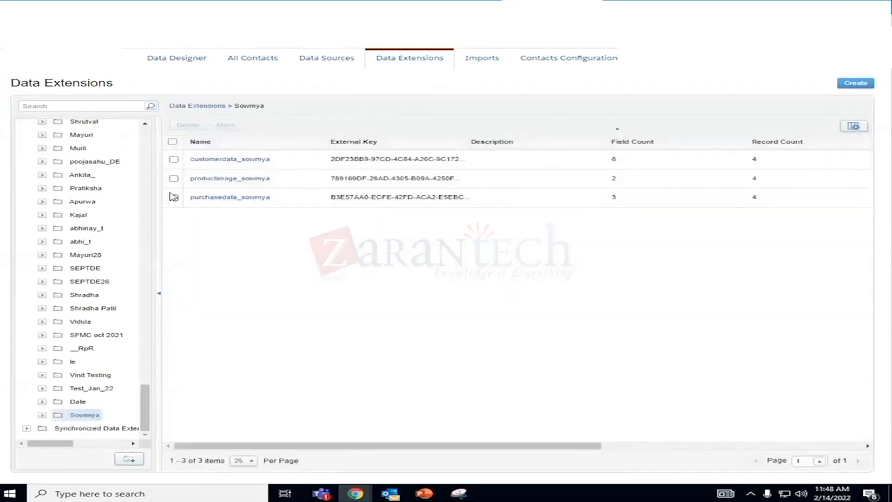
pyautogui.click(205, 160)
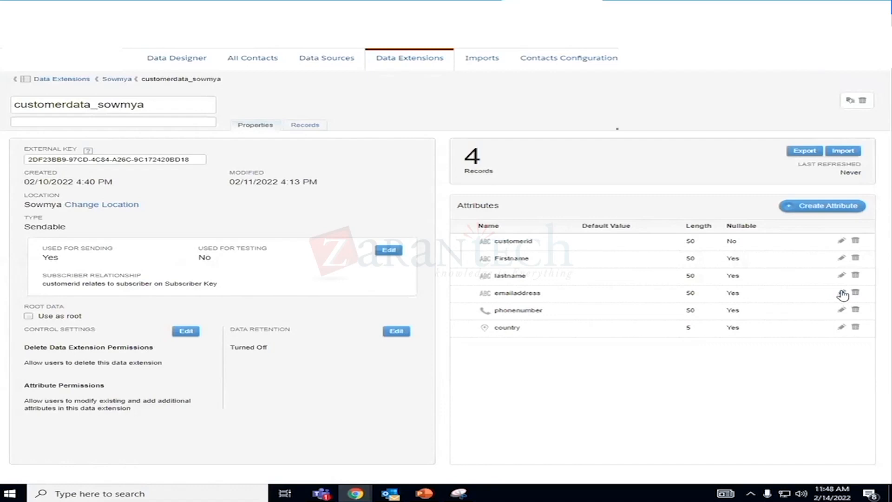
# - Try to change the type of the emailaddress attribute in the customer data extension, and cancel the edit
pyautogui.click(842, 293)
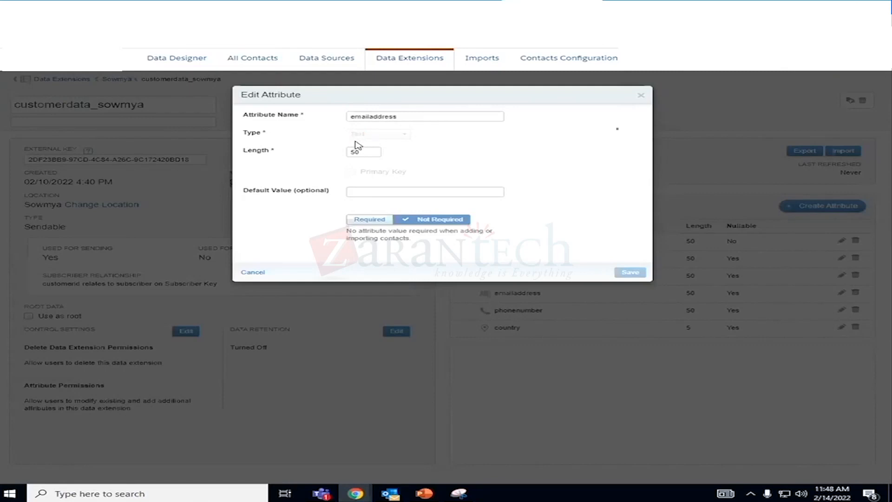
pyautogui.tripleClick(354, 132)
pyautogui.click(351, 132)
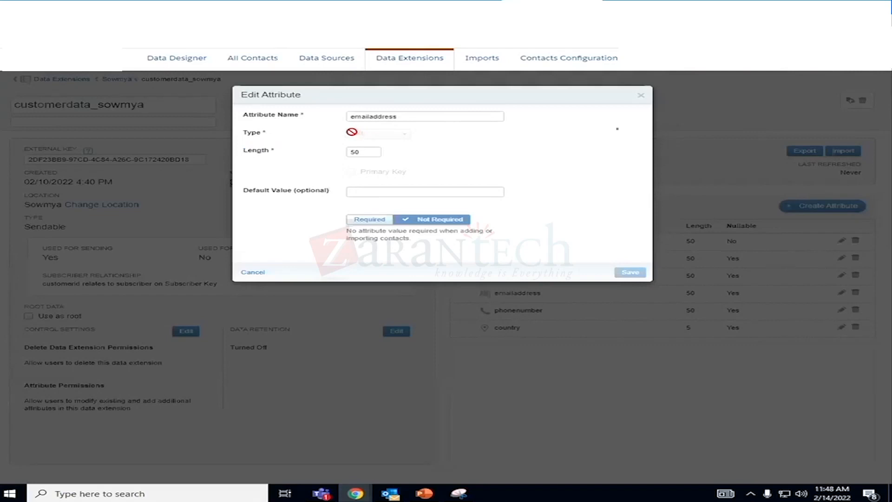
pyautogui.click(256, 276)
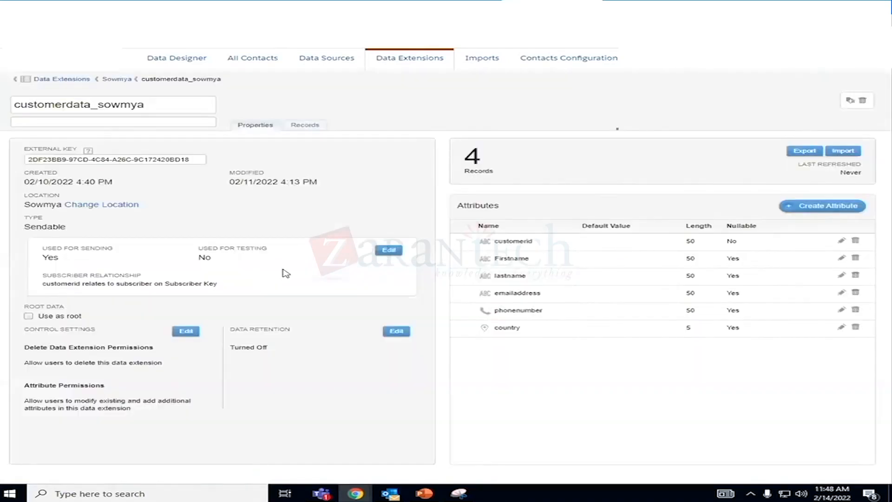
# - Try to create a new Text attribute named emailaddress in the customer data extension, and discard it
pyautogui.click(806, 212)
pyautogui.click(357, 116)
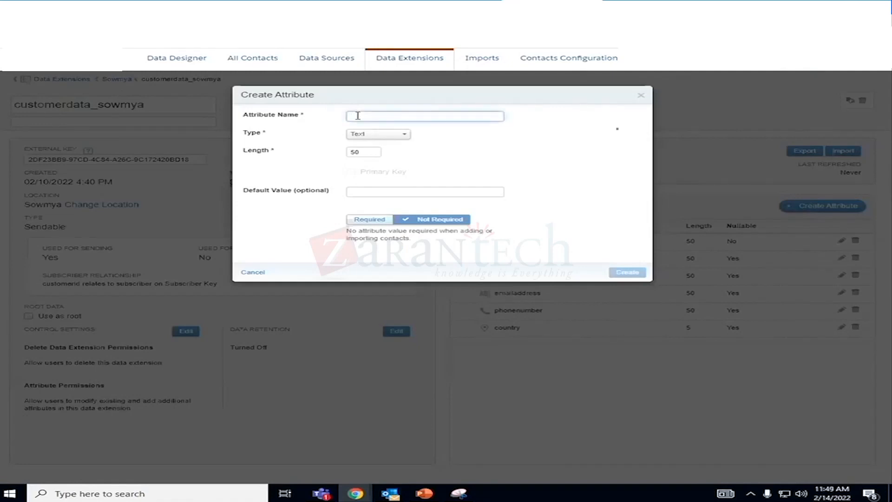
pyautogui.write('email')
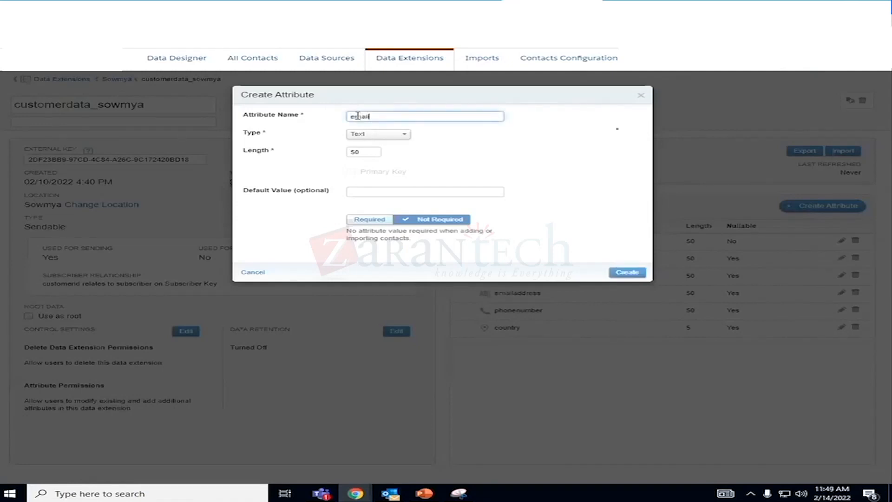
pyautogui.write('address')
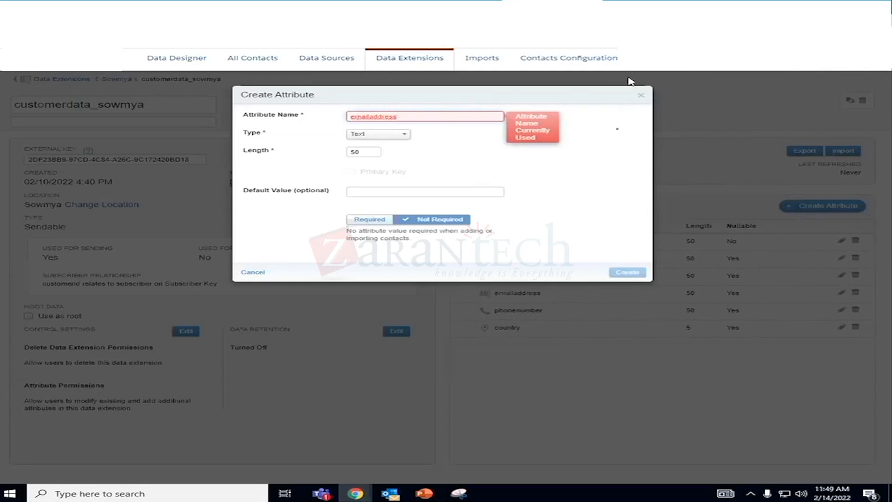
pyautogui.click(641, 95)
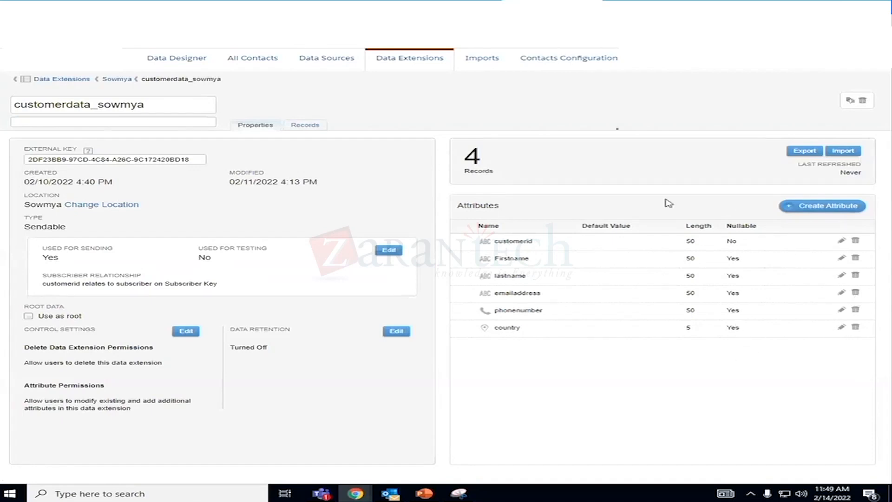
# - View the customer data extension's records and the delivery locations offered for exporting it, and cancel the export
pyautogui.click(305, 129)
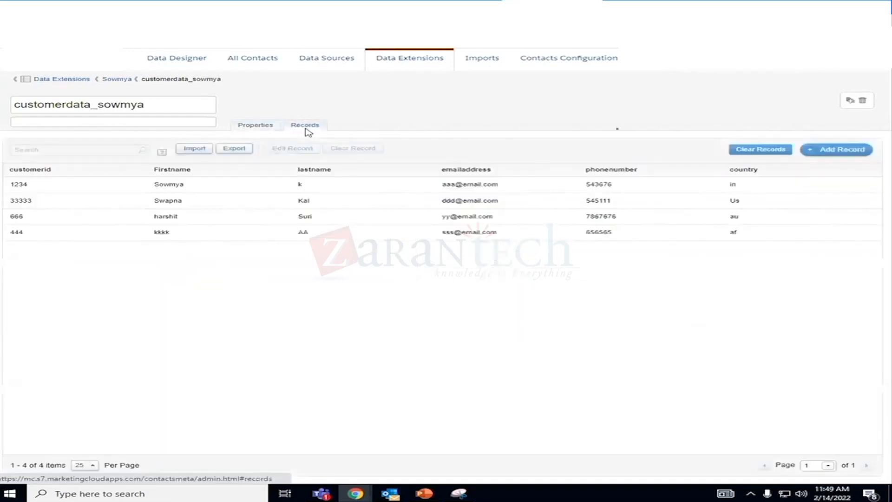
pyautogui.click(233, 150)
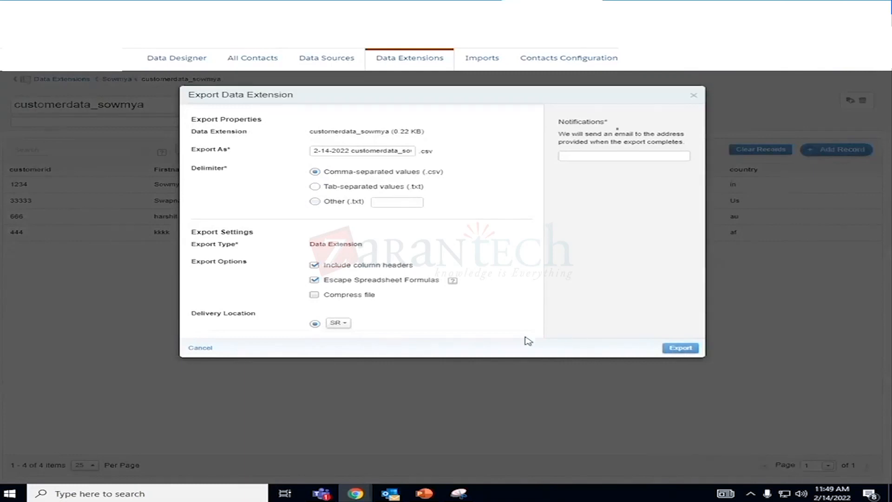
pyautogui.click(344, 325)
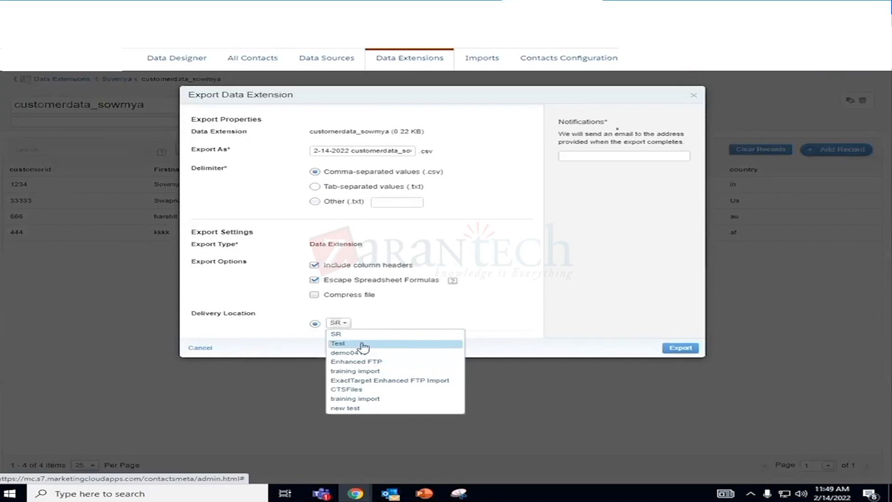
pyautogui.click(265, 351)
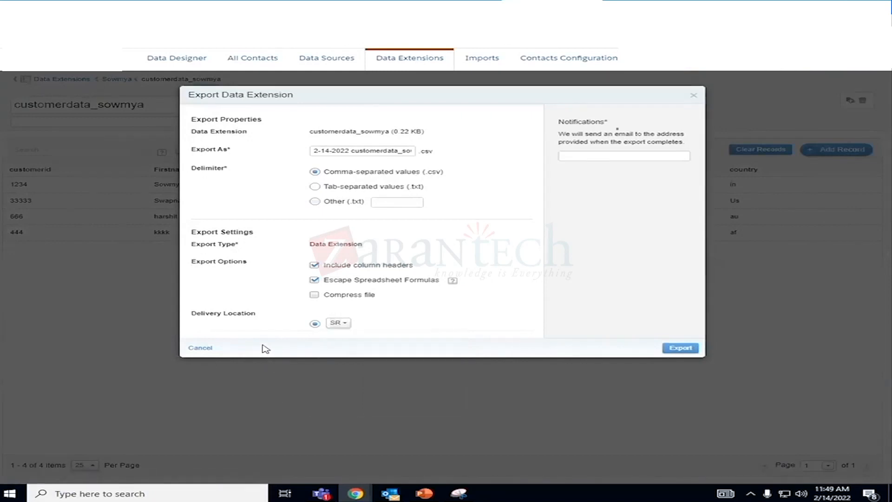
pyautogui.click(197, 349)
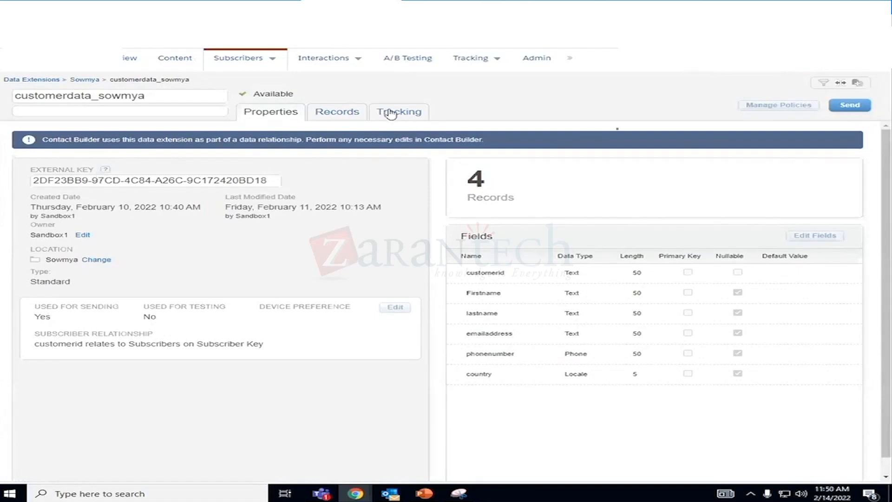
# - In Email Studio, view the customer data extension's records and its export settings, without exporting
pyautogui.click(352, 116)
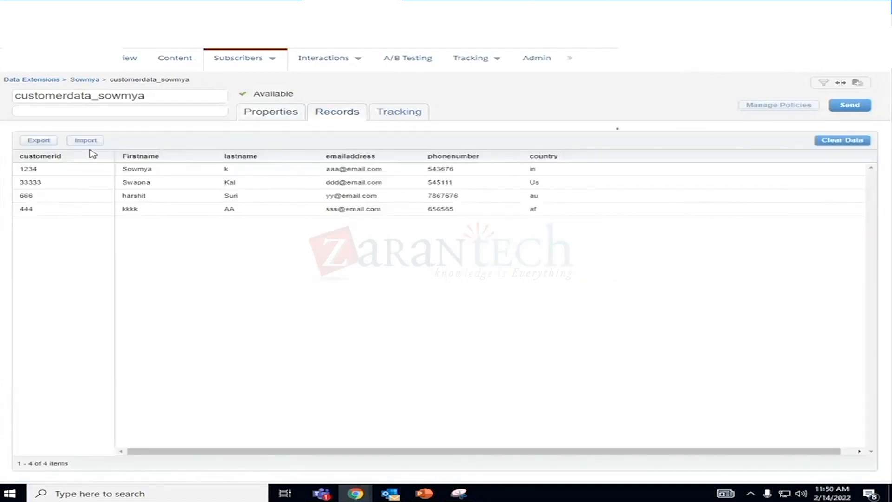
pyautogui.click(38, 142)
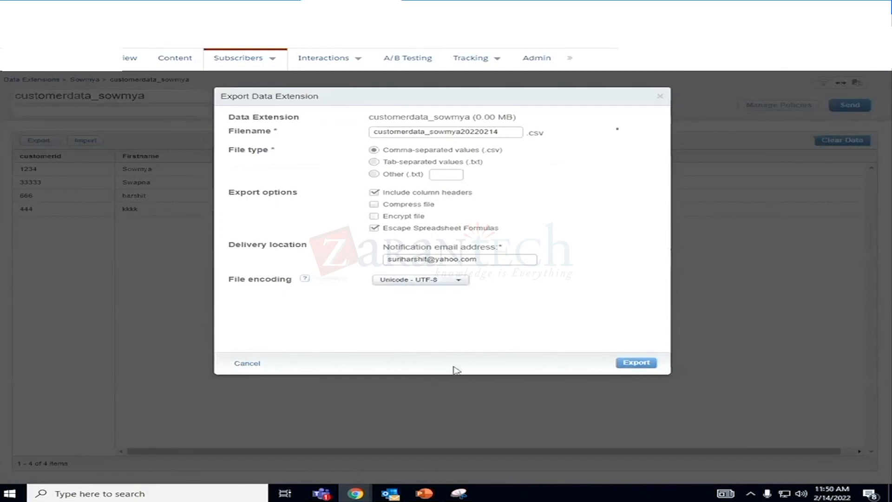
pyautogui.click(247, 364)
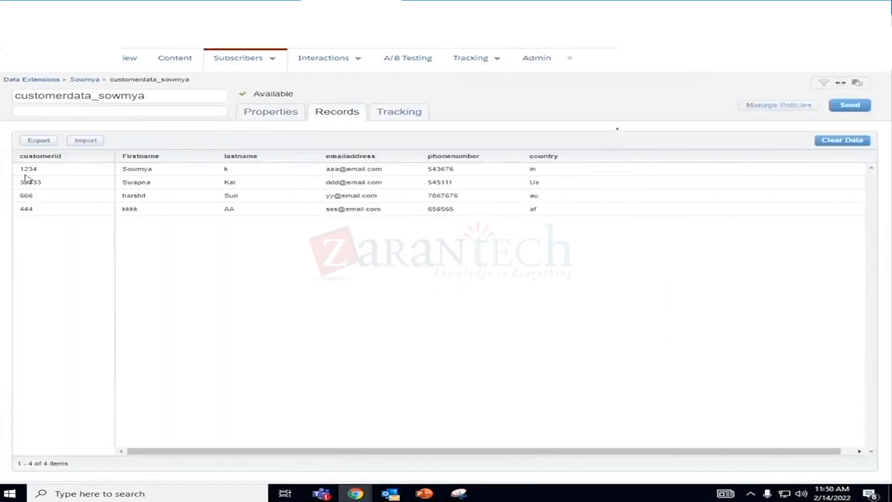
pyautogui.moveTo(14, 161); pyautogui.dragTo(432, 237)
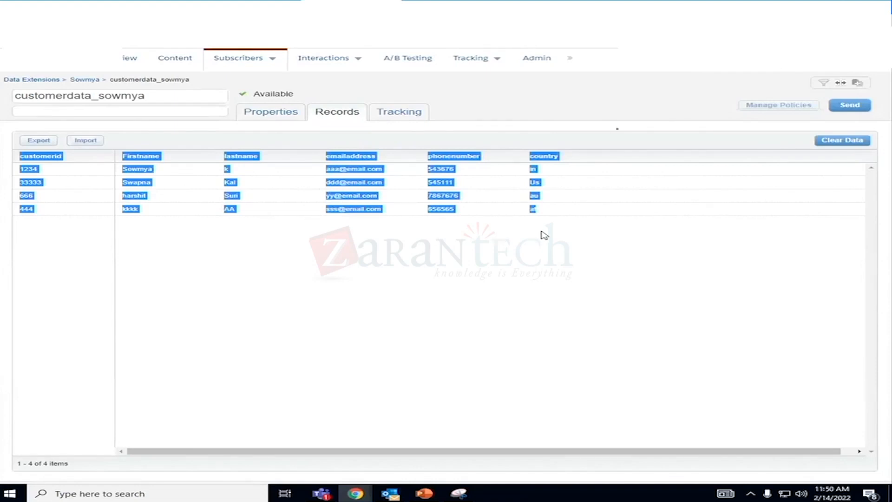
pyautogui.click(444, 290)
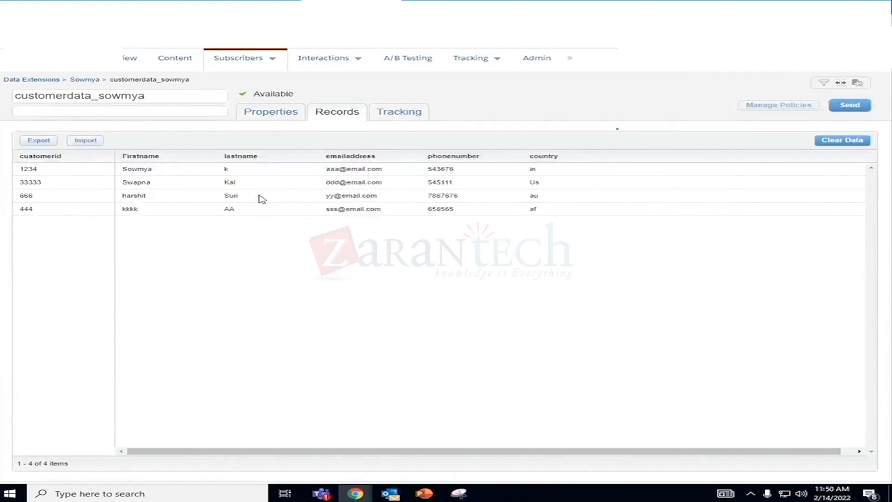
# - Export the customer data extension's records as comma-separated values with column headers and Unicode UTF-8 encoding
pyautogui.click(48, 144)
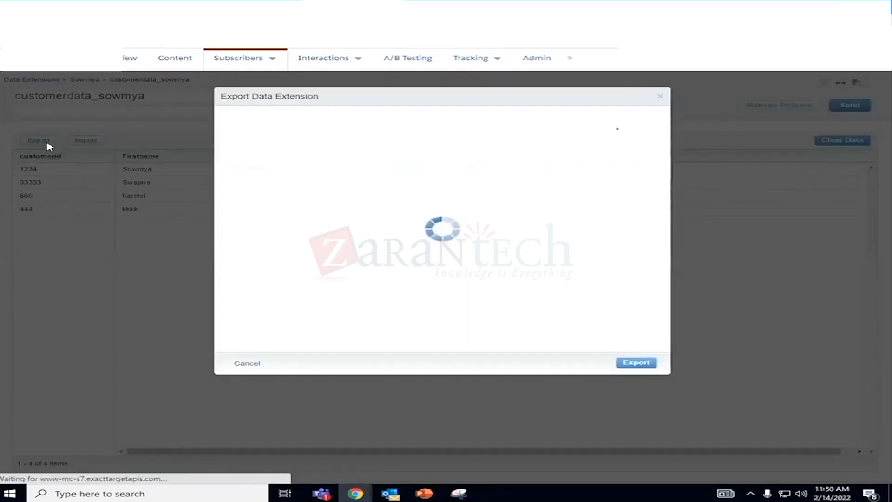
pyautogui.click(643, 365)
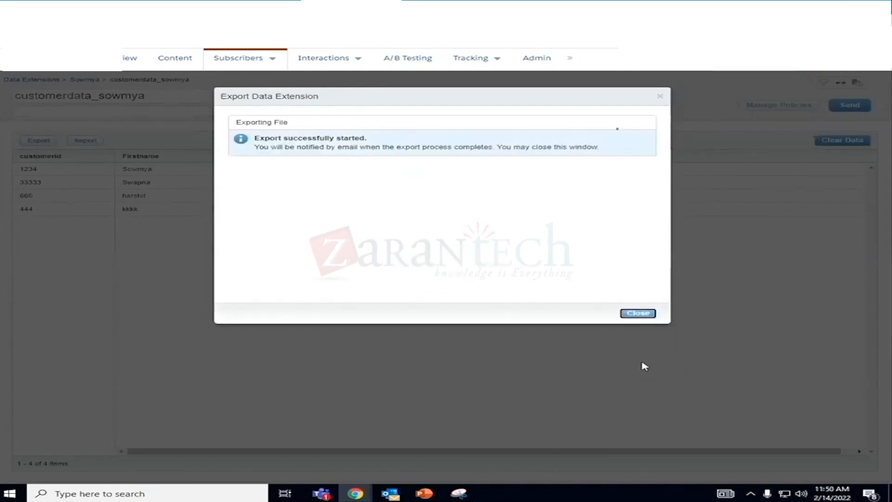
pyautogui.click(644, 315)
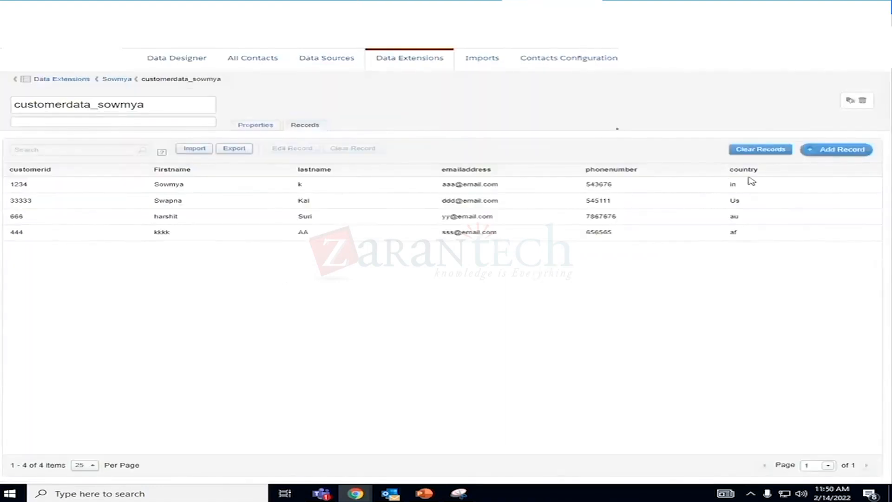
# - Return to the customer data extension's properties in Contact Builder and try twice to delete the emailaddress attribute
pyautogui.click(257, 125)
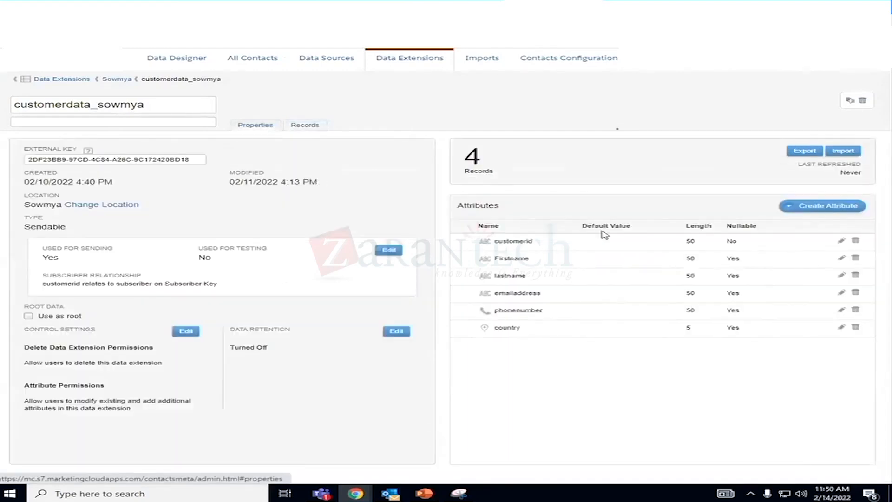
pyautogui.click(855, 293)
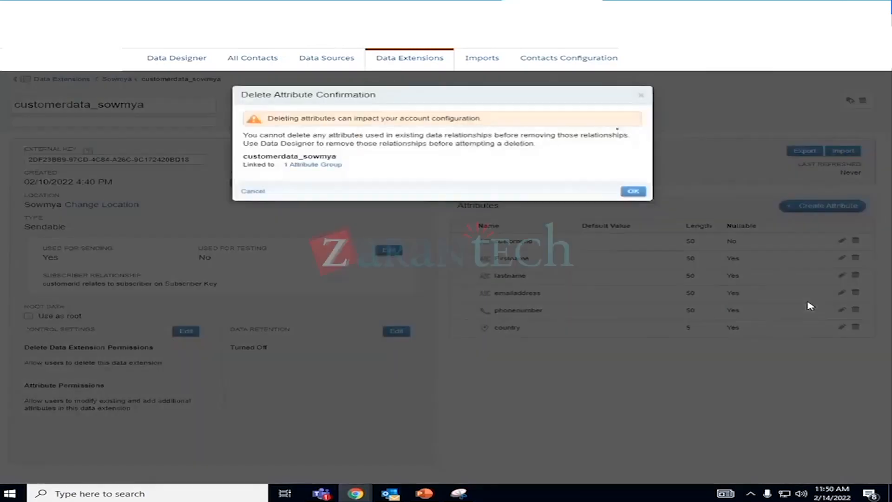
pyautogui.click(635, 192)
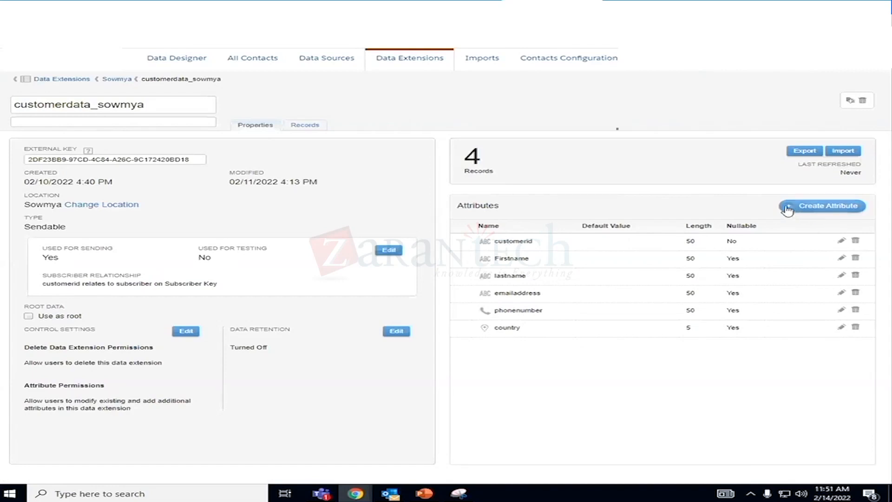
pyautogui.click(855, 294)
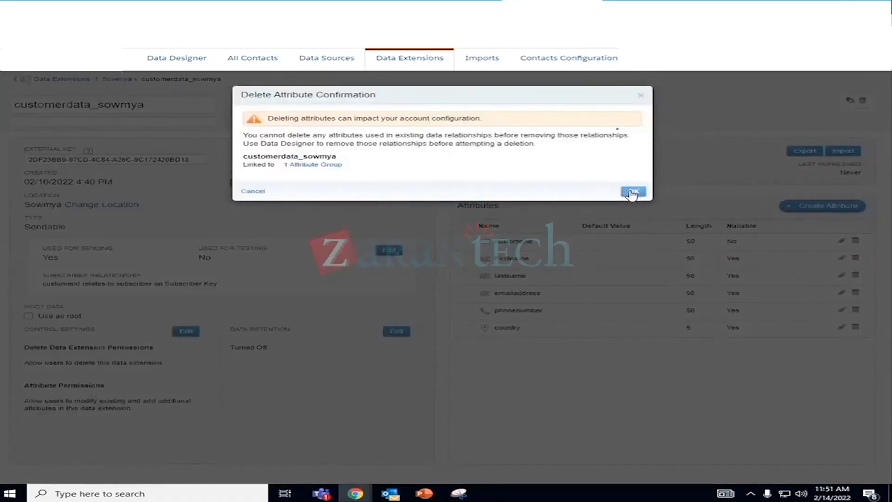
pyautogui.click(632, 193)
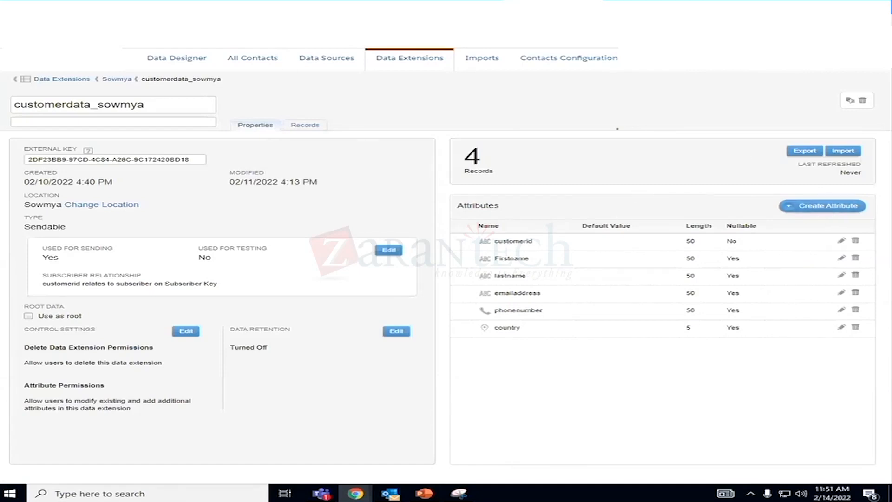
# - Page through the Data Designer chart to attribute groups 61-72, and reopen Contact Builder's Data Extensions list
pyautogui.click(268, 151)
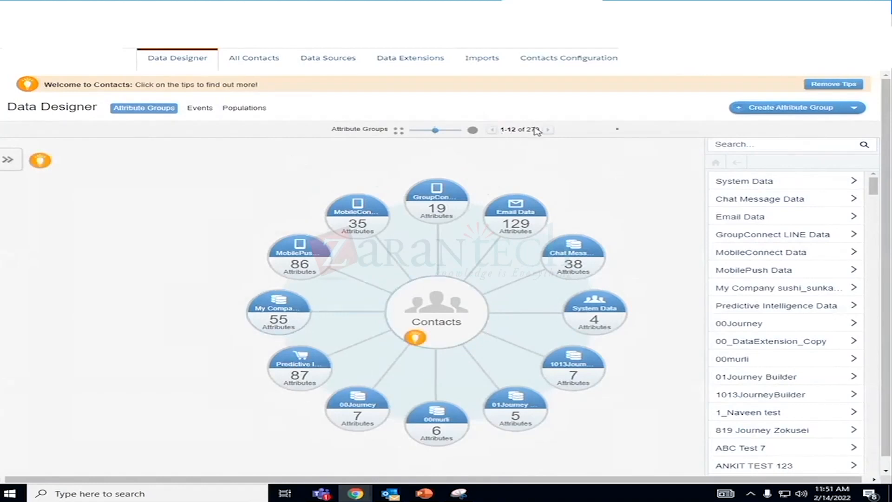
pyautogui.click(549, 131)
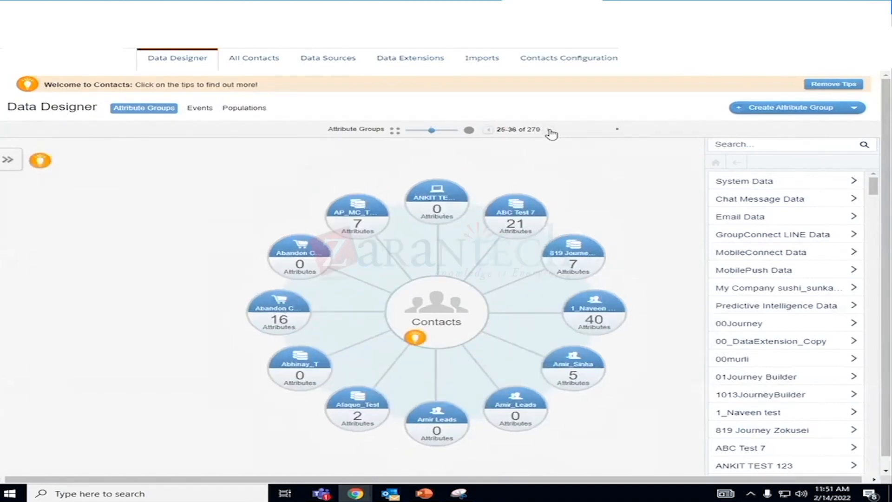
pyautogui.click(550, 131)
pyautogui.click(549, 131)
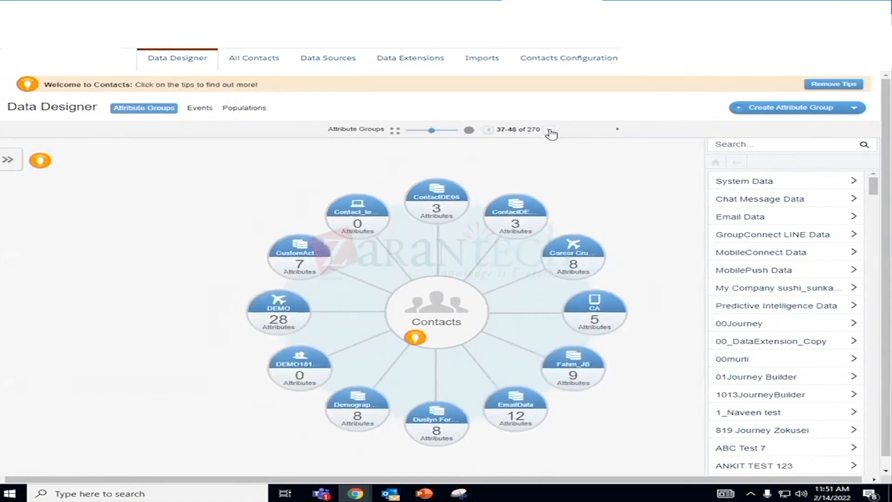
pyautogui.click(550, 131)
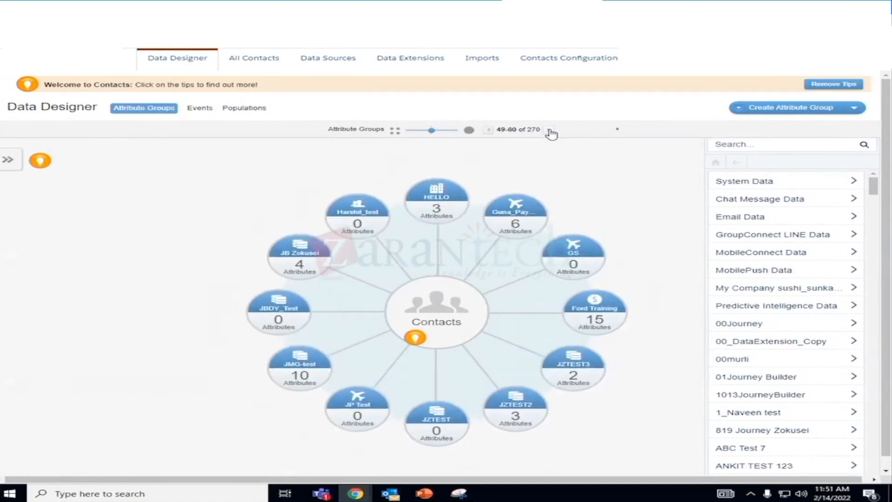
pyautogui.click(550, 131)
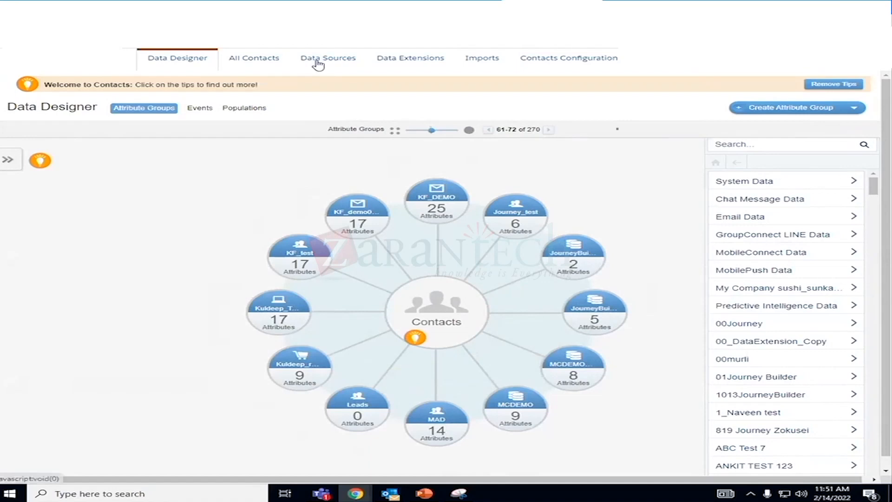
pyautogui.click(402, 61)
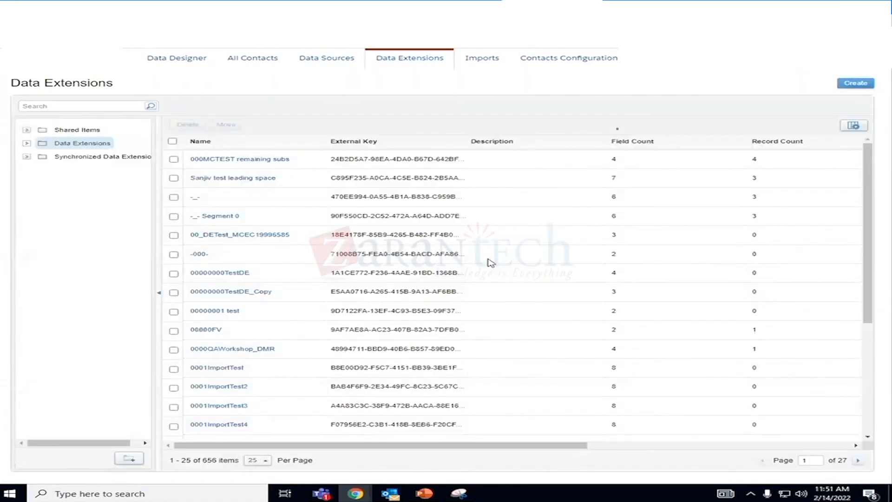
# - Open the customer data extension from its folder under Data Extensions and try to delete its emailaddress attribute, checking the linked attribute group
pyautogui.click(27, 143)
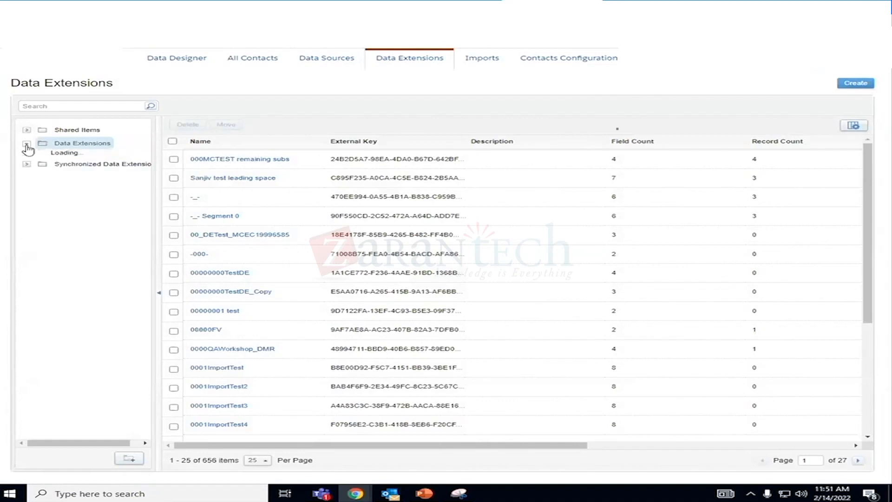
pyautogui.scroll(-5, 103, 297)
pyautogui.scroll(-10, 108, 312)
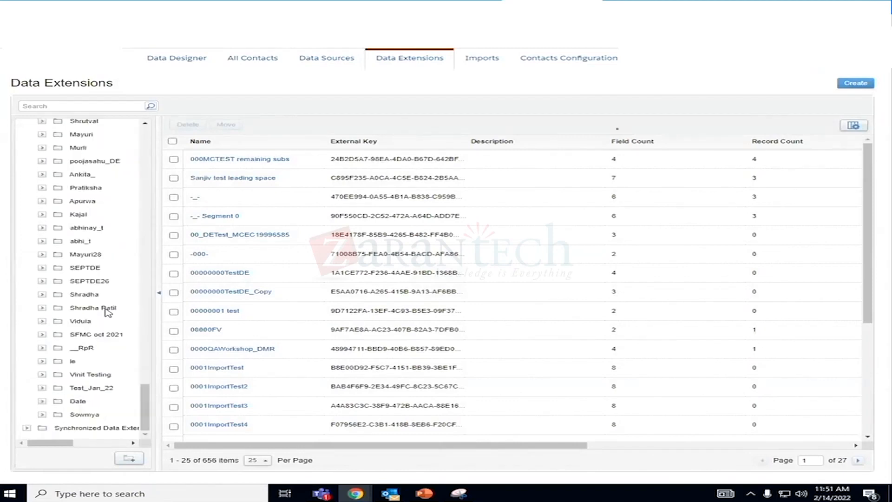
pyautogui.click(86, 414)
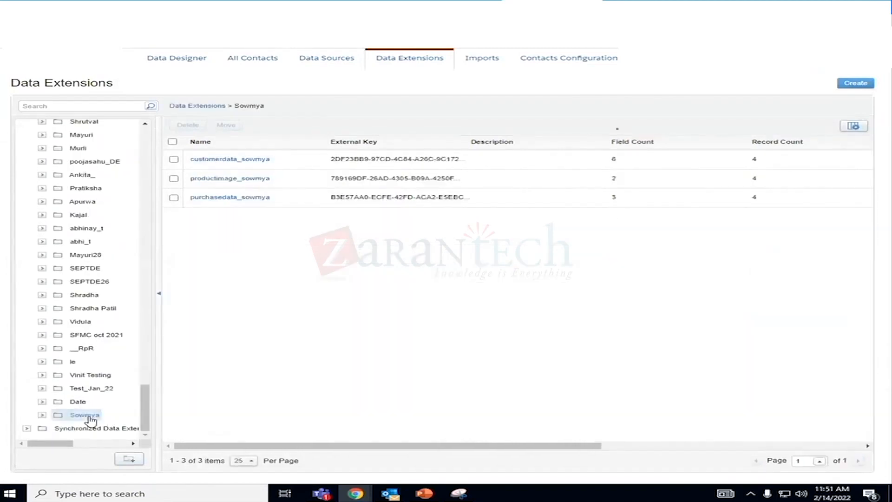
pyautogui.click(242, 161)
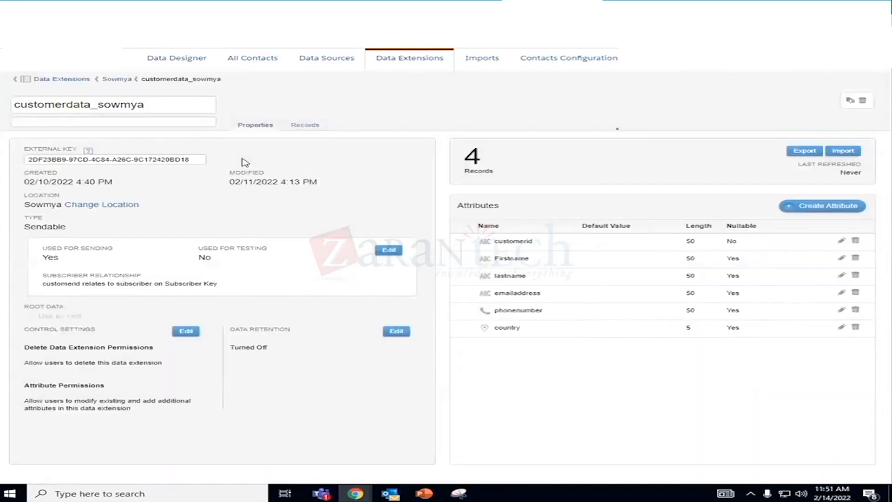
pyautogui.click(856, 294)
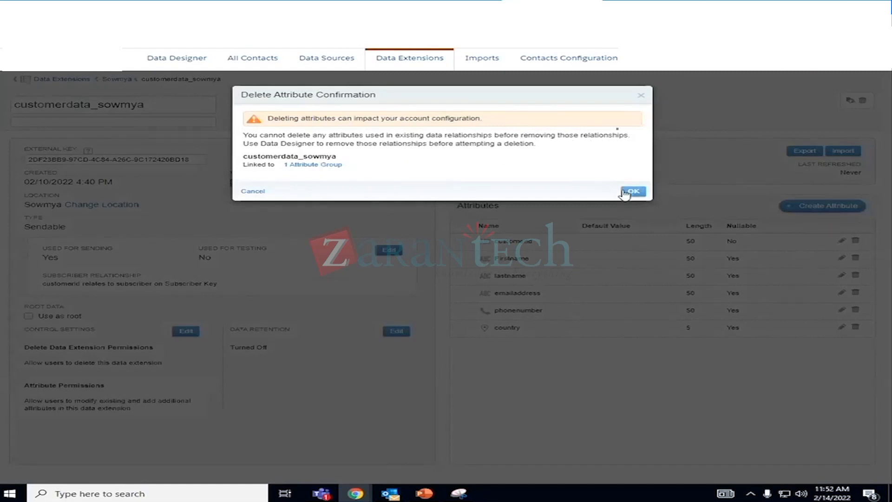
pyautogui.moveTo(317, 169)
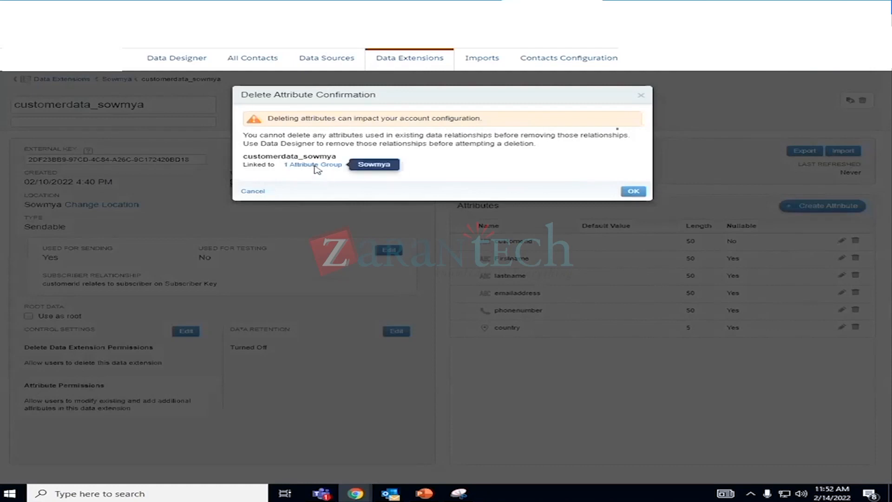
pyautogui.click(633, 191)
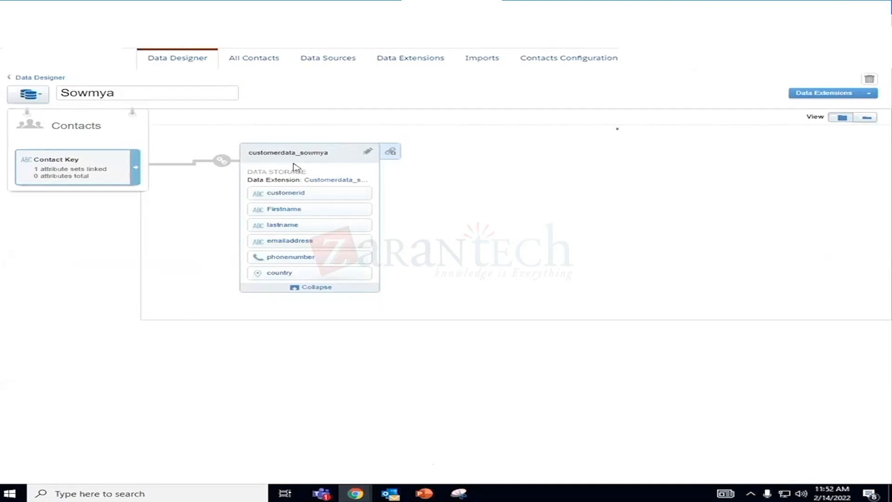
# - In the linked attribute group, inspect the relationship between Contact Key and customerid and its link settings, without saving changes
pyautogui.moveTo(219, 169)
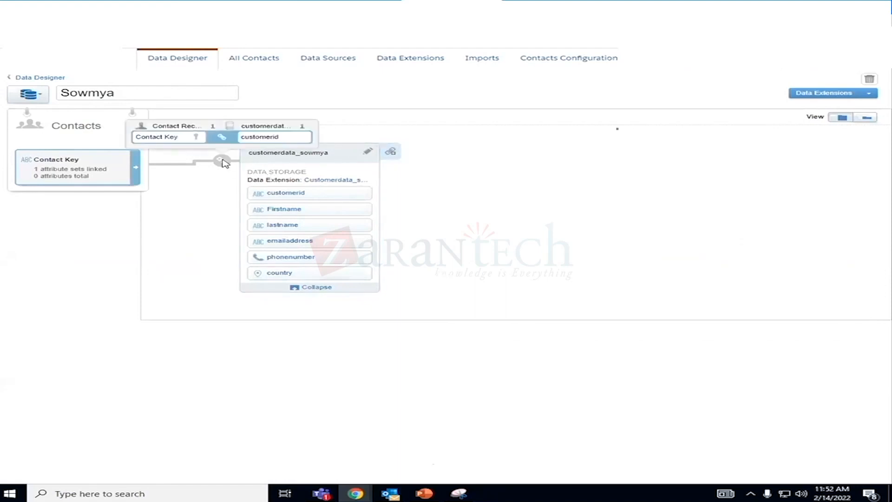
pyautogui.click(302, 157)
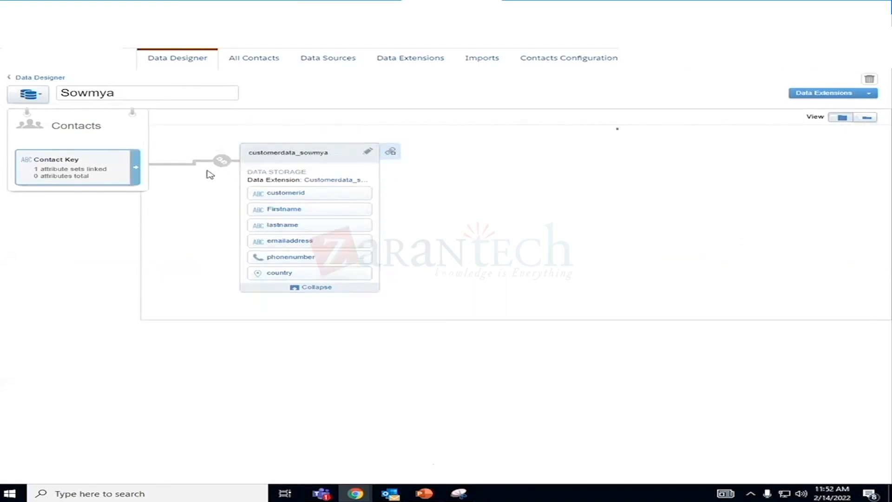
pyautogui.click(222, 161)
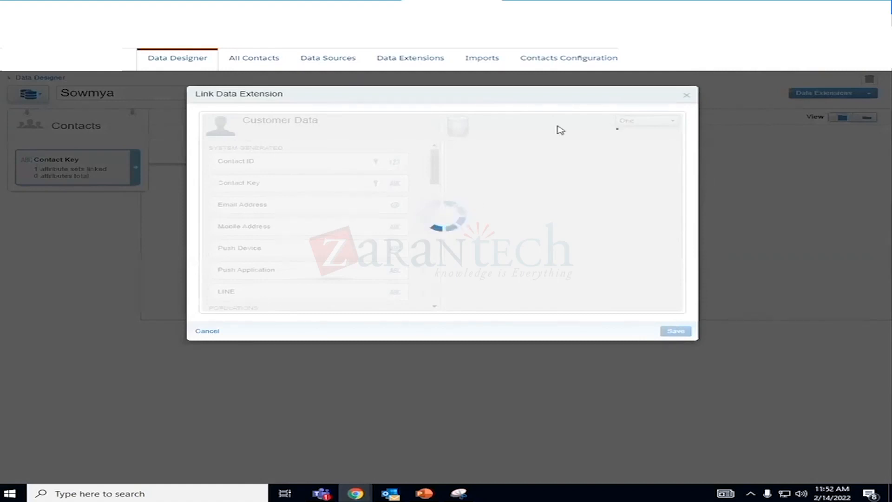
pyautogui.click(212, 332)
pyautogui.moveTo(219, 163)
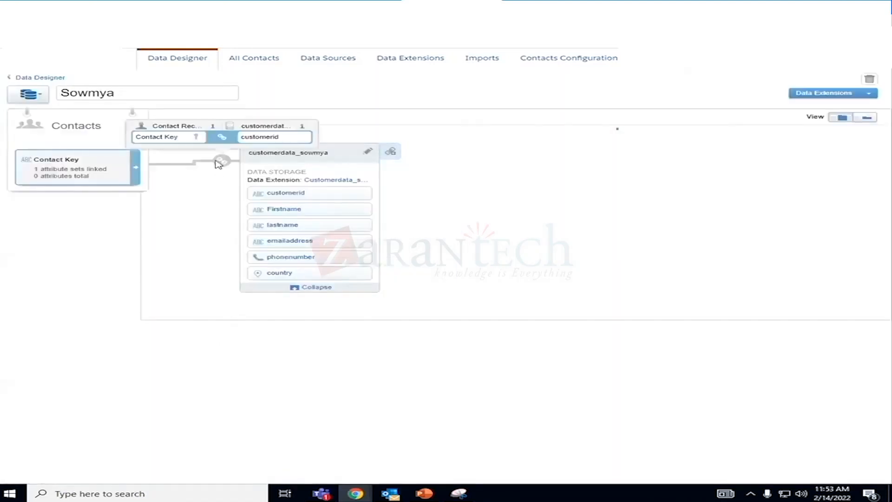
pyautogui.click(220, 161)
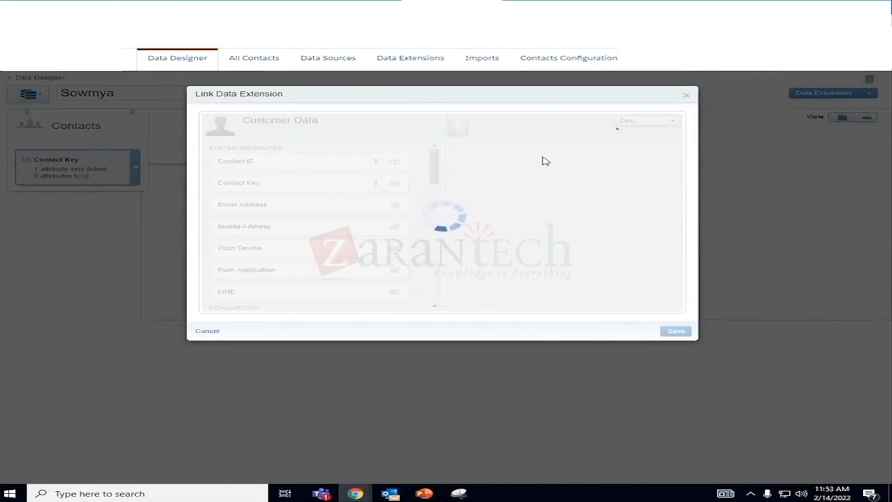
pyautogui.click(687, 97)
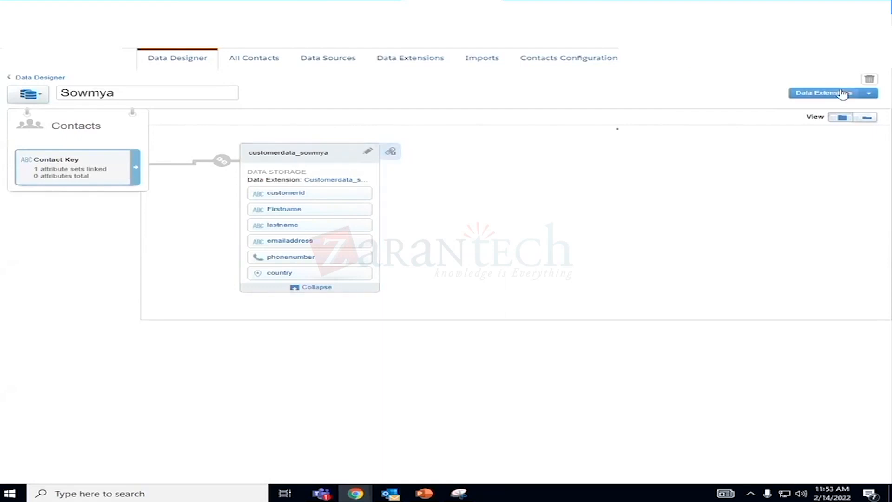
# - Delete the attribute group that links the customer data extension, and delete the extension's emailaddress attribute
pyautogui.click(869, 80)
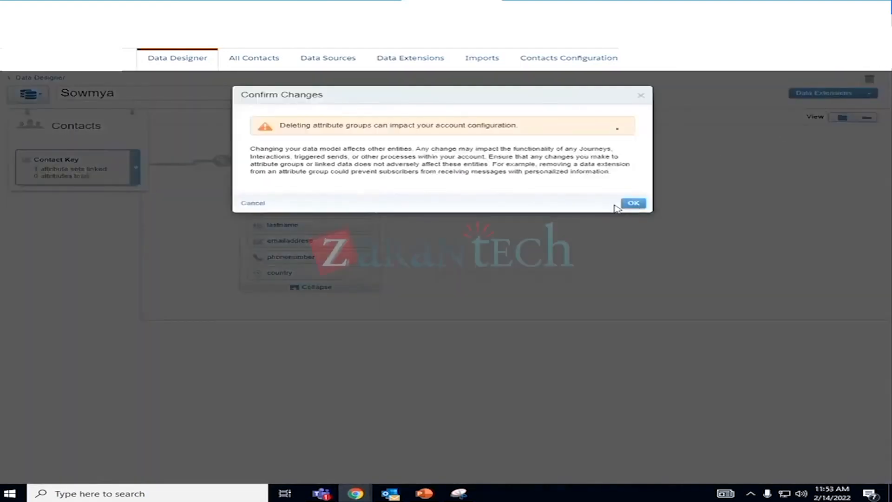
pyautogui.click(633, 203)
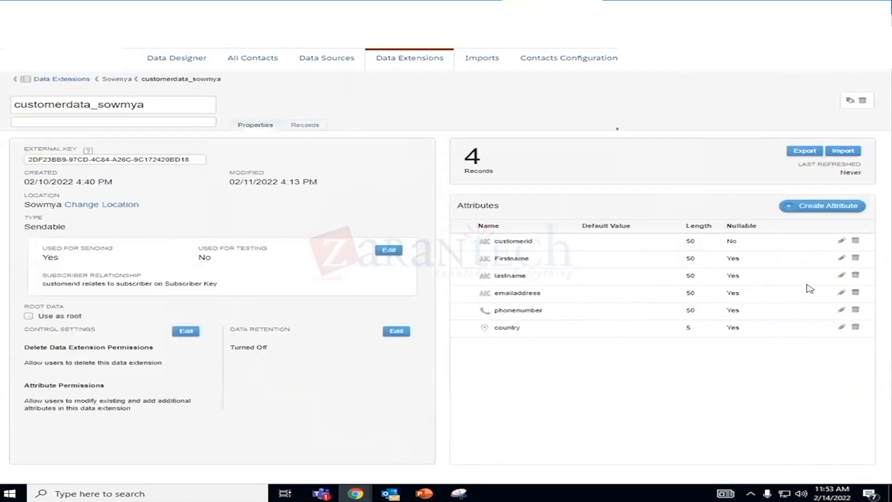
pyautogui.click(854, 293)
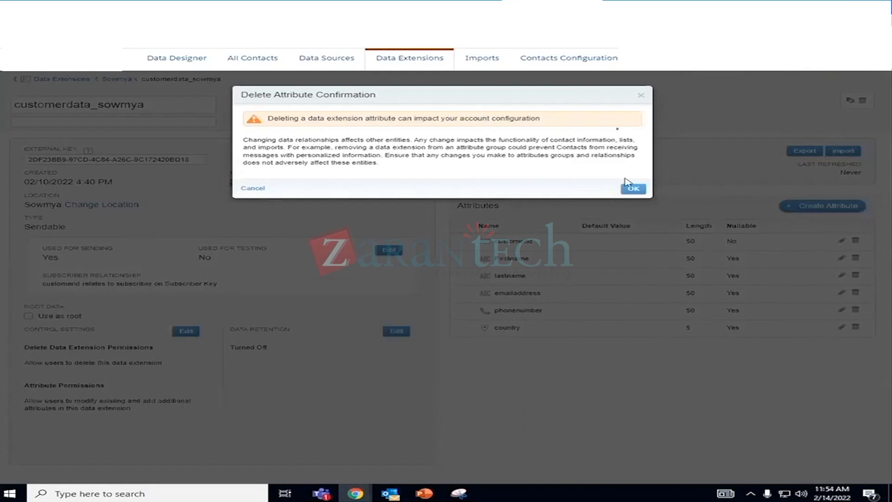
pyautogui.click(633, 186)
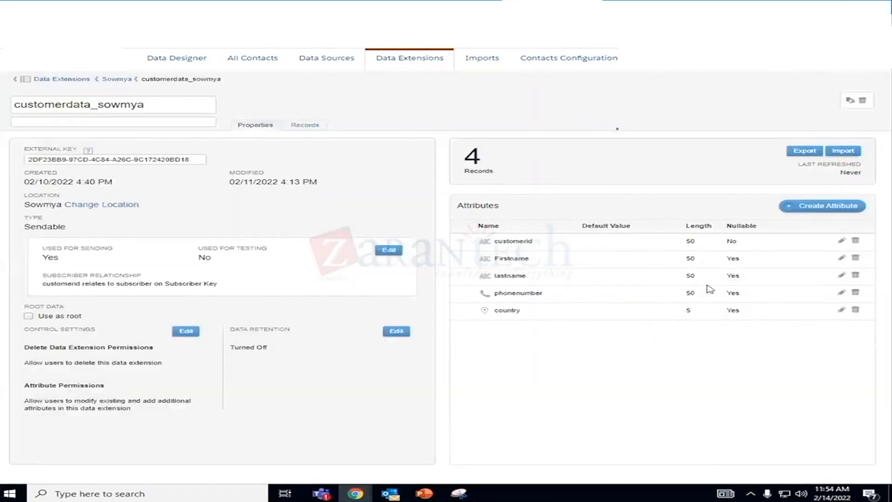
# - Create a non-required attribute named emailaddress of type Email Address in the customer data extension
pyautogui.click(797, 206)
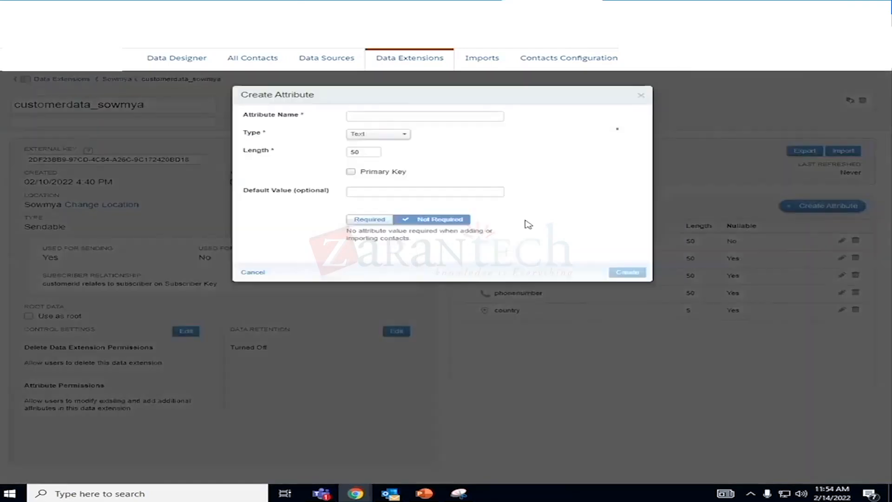
pyautogui.click(361, 117)
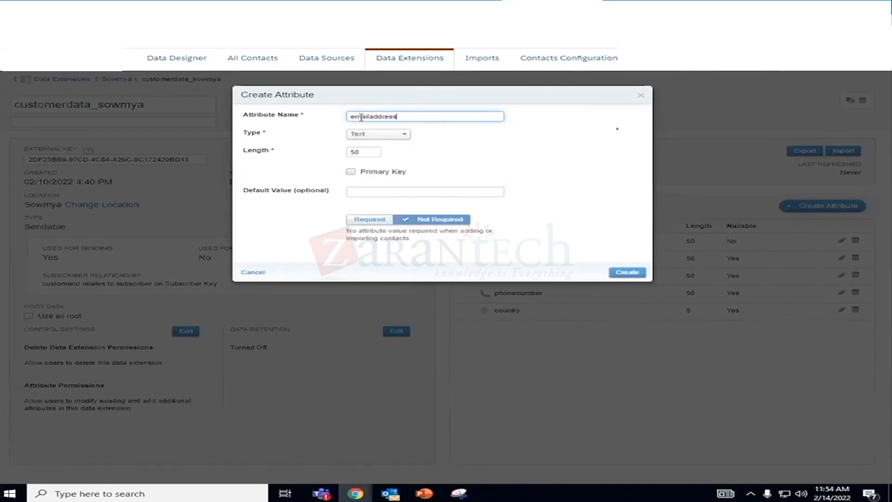
pyautogui.click(400, 134)
pyautogui.click(394, 184)
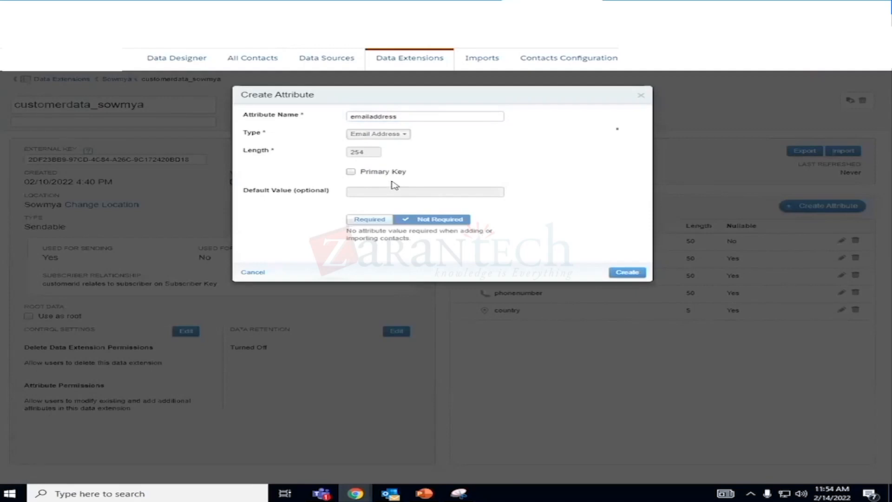
pyautogui.click(622, 275)
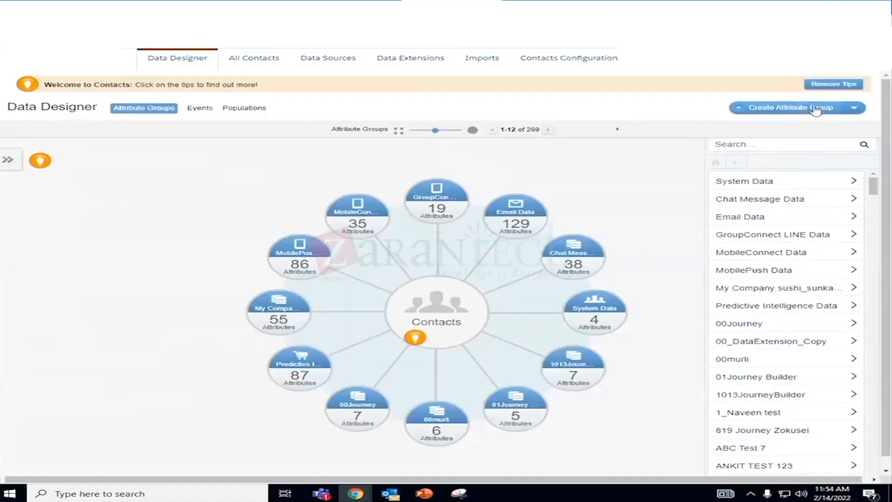
# - Create a new attribute group in Data Designer, named for the owner's customer data, with the database icon
pyautogui.click(813, 110)
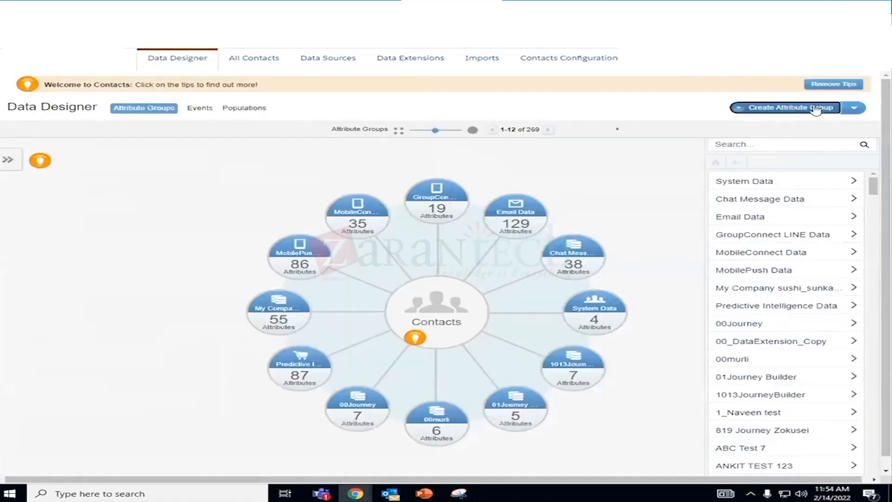
pyautogui.click(328, 127)
pyautogui.write('Sowmya_customerdata')
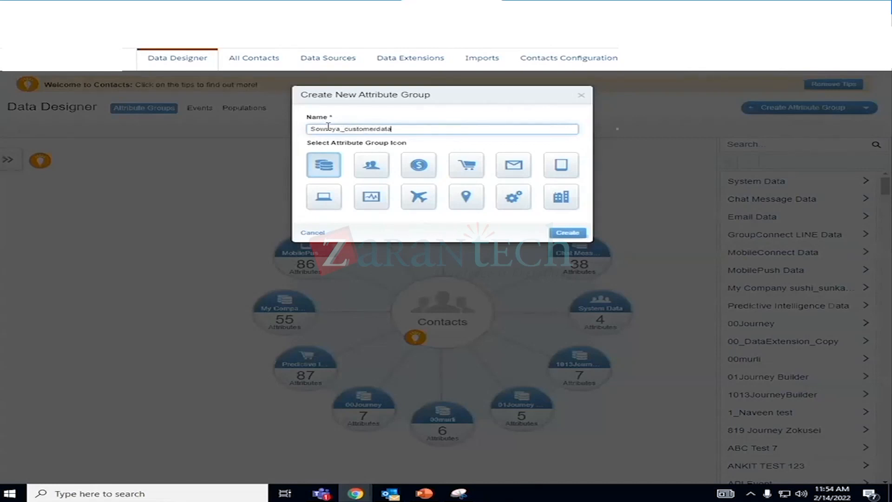
pyautogui.click(323, 165)
pyautogui.click(569, 233)
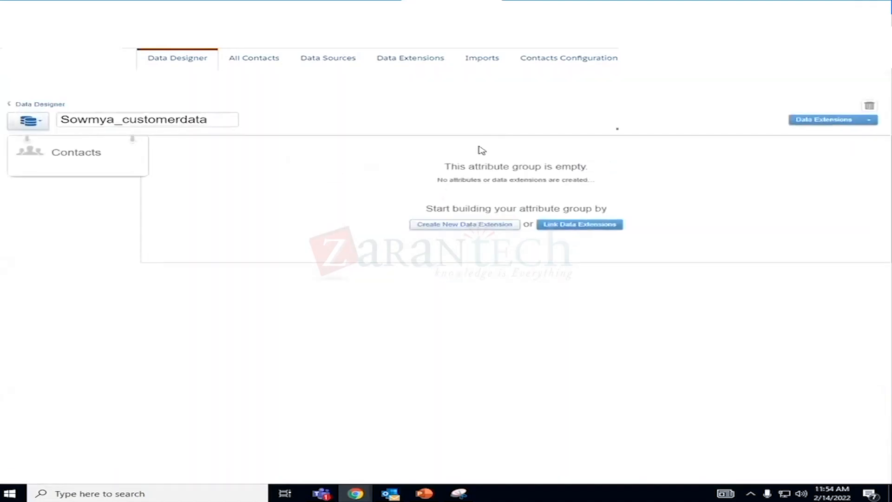
# - Start linking data extensions to the empty attribute group, and check the customer data extension's properties and records in Email Studio
pyautogui.click(564, 226)
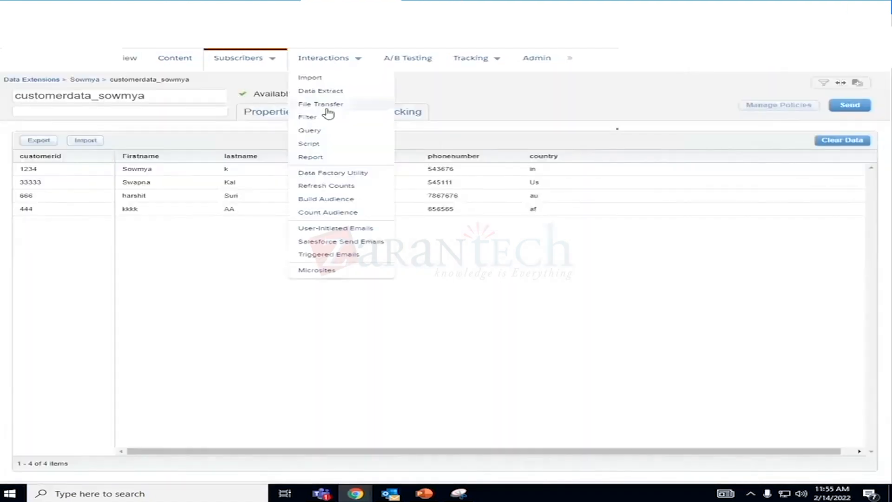
pyautogui.click(260, 113)
pyautogui.click(363, 113)
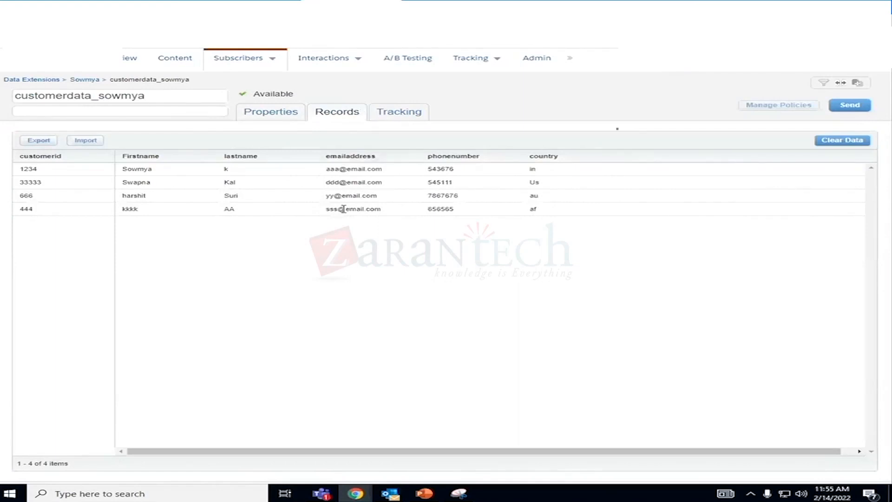
pyautogui.click(41, 24)
pyautogui.click(552, 8)
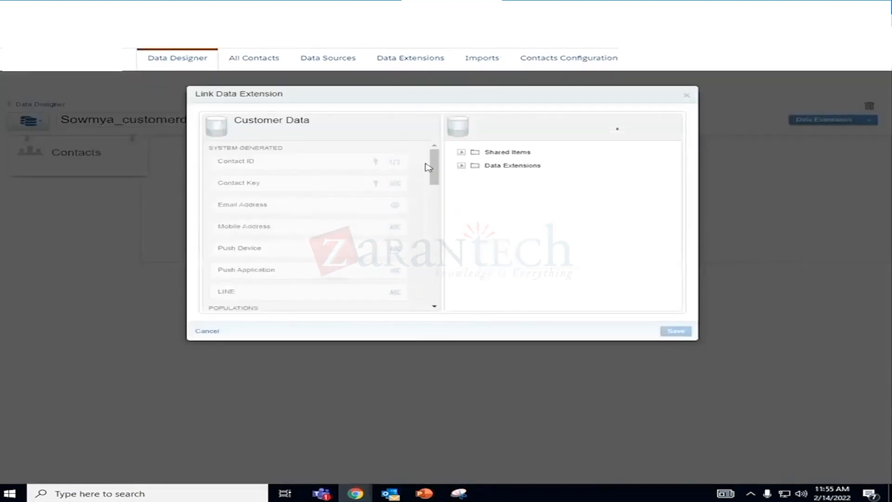
# - Choose the customer data extension from the owner's folder under Data Extensions as the one to link to contacts
pyautogui.scroll(-10, 428, 167)
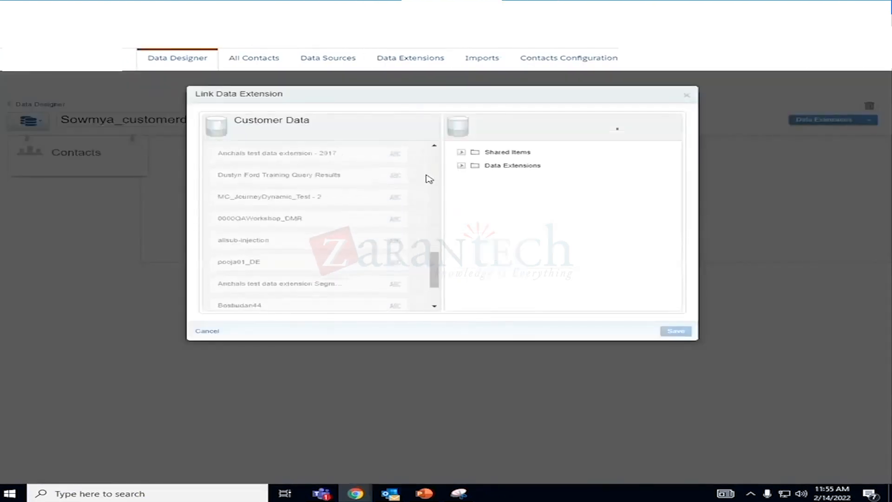
pyautogui.click(461, 166)
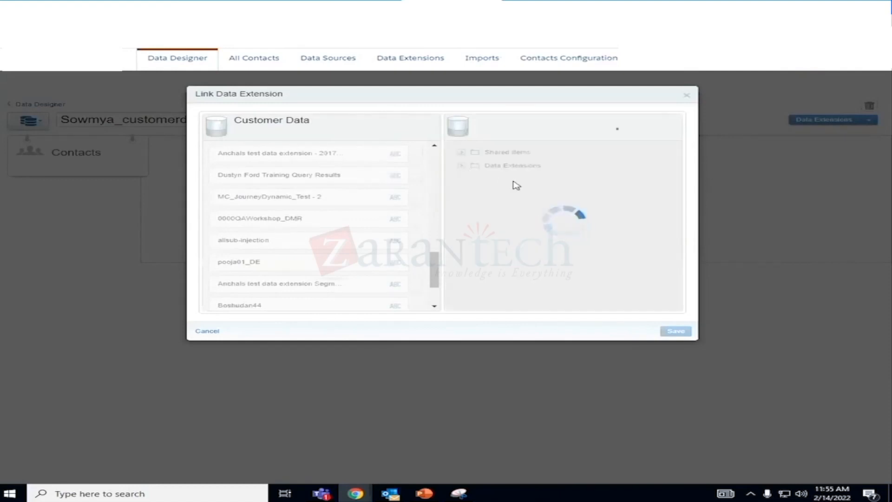
pyautogui.scroll(-5, 522, 228)
pyautogui.scroll(-10, 525, 228)
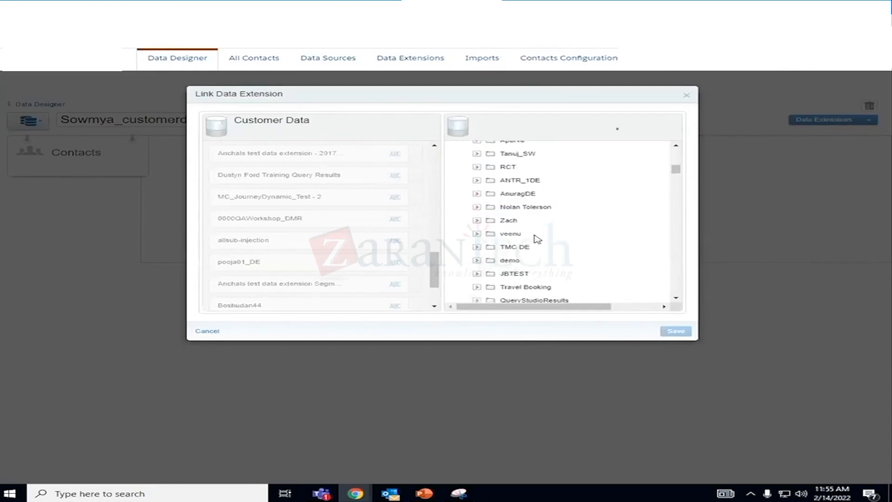
pyautogui.scroll(-6, 538, 248)
pyautogui.scroll(5, 538, 248)
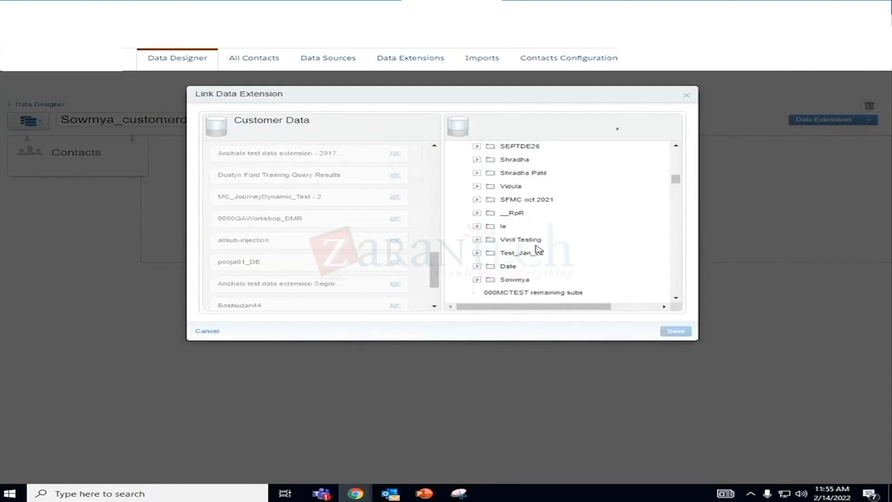
pyautogui.scroll(-3, 538, 249)
pyautogui.scroll(1, 537, 249)
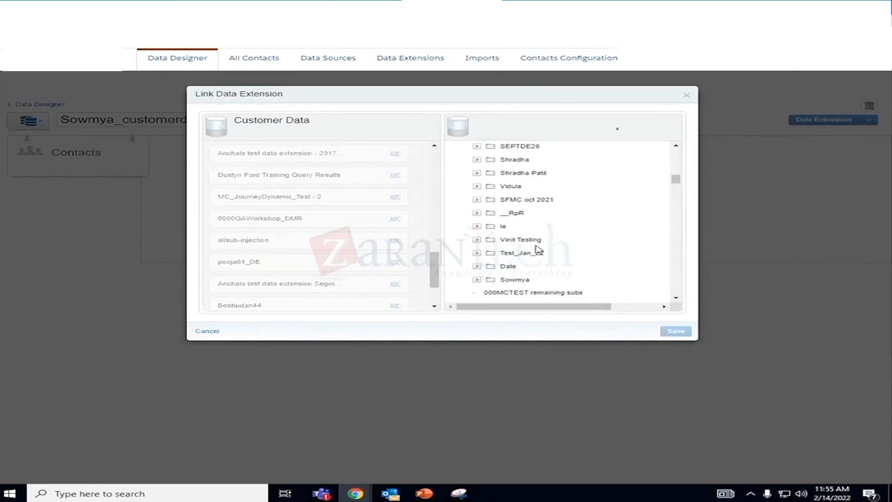
pyautogui.click(513, 281)
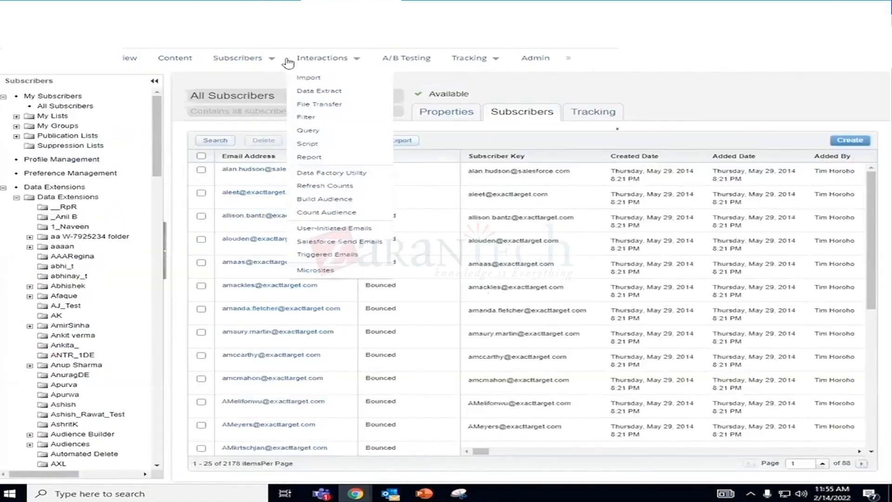
pyautogui.moveTo(248, 63)
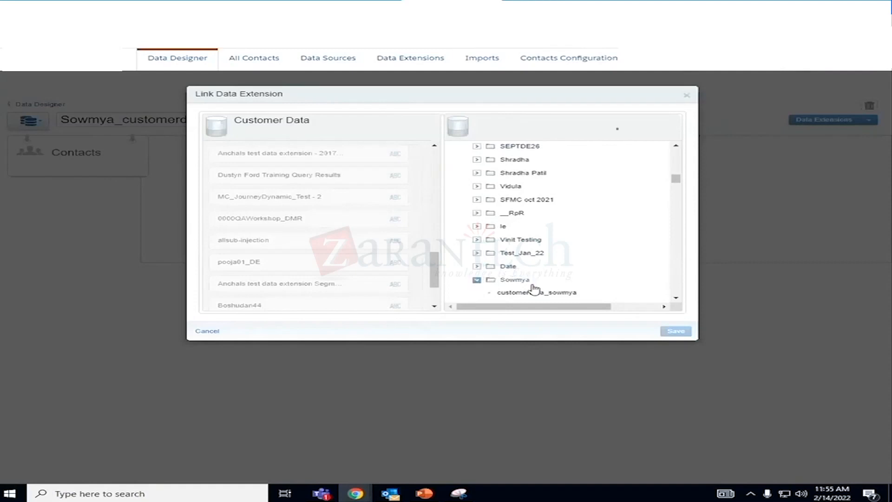
pyautogui.click(537, 293)
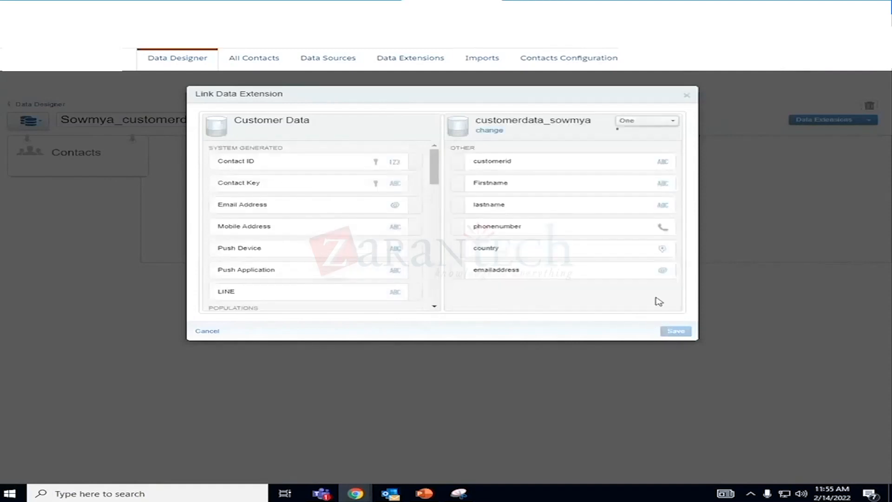
# - Link Contact Key to the customer data extension's customerid attribute, then save and confirm the data model change
pyautogui.click(276, 167)
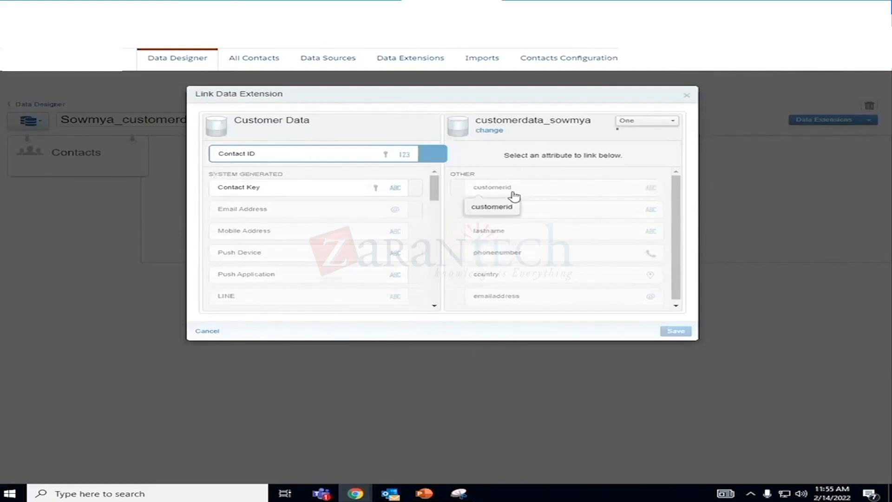
pyautogui.click(274, 190)
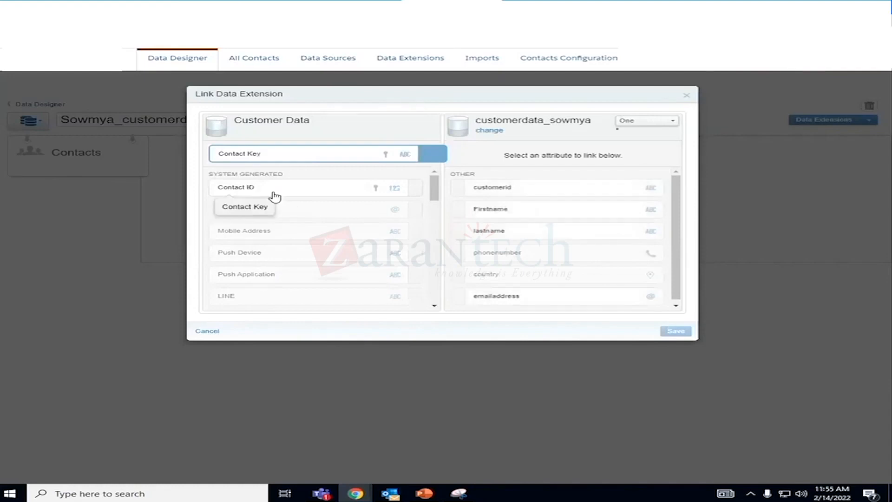
pyautogui.click(515, 187)
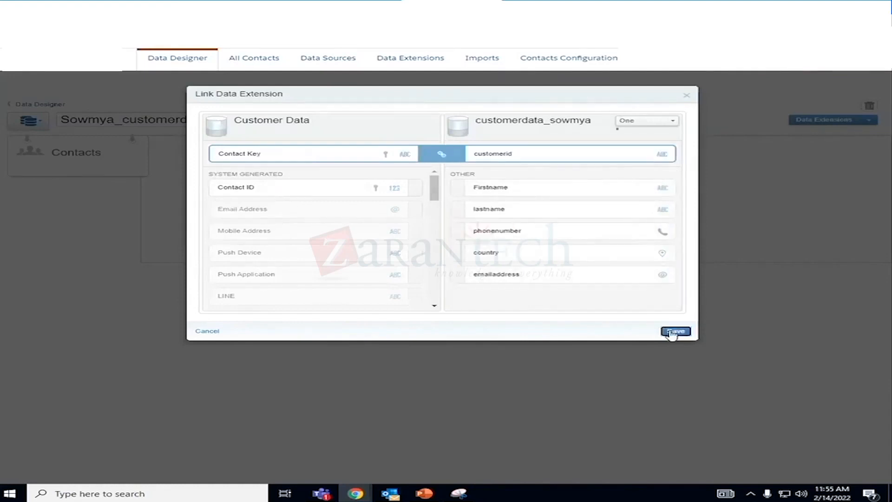
pyautogui.click(671, 332)
pyautogui.click(643, 178)
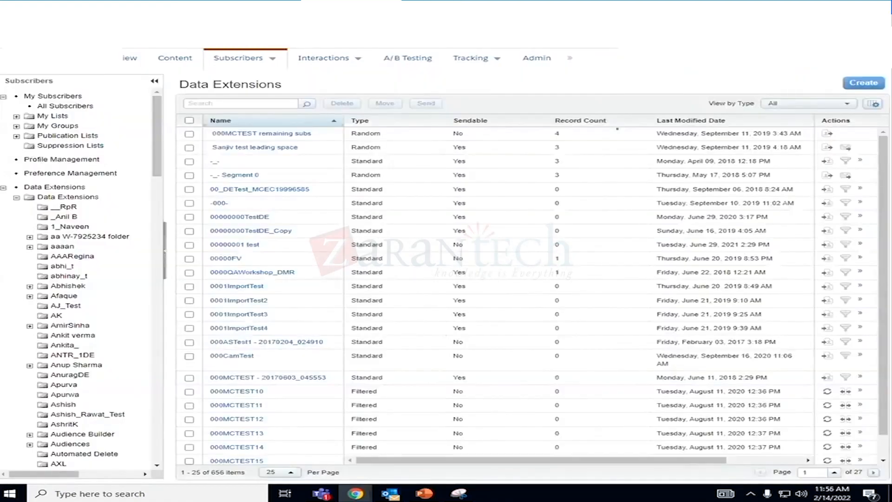
# - In Email Studio, inspect the customer data extension's fields and records, and view its import settings without importing anything
pyautogui.scroll(-1, 269, 154)
pyautogui.scroll(-15, 86, 305)
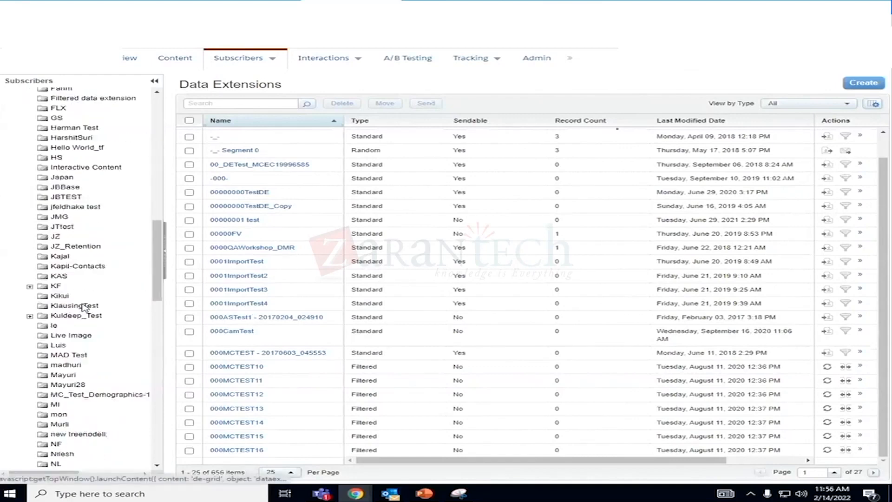
pyautogui.scroll(-10, 85, 306)
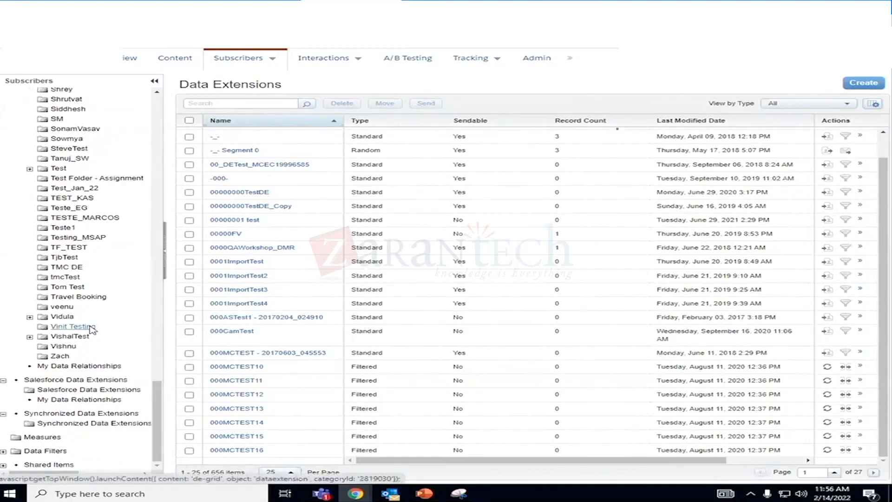
pyautogui.scroll(4, 92, 329)
pyautogui.click(74, 237)
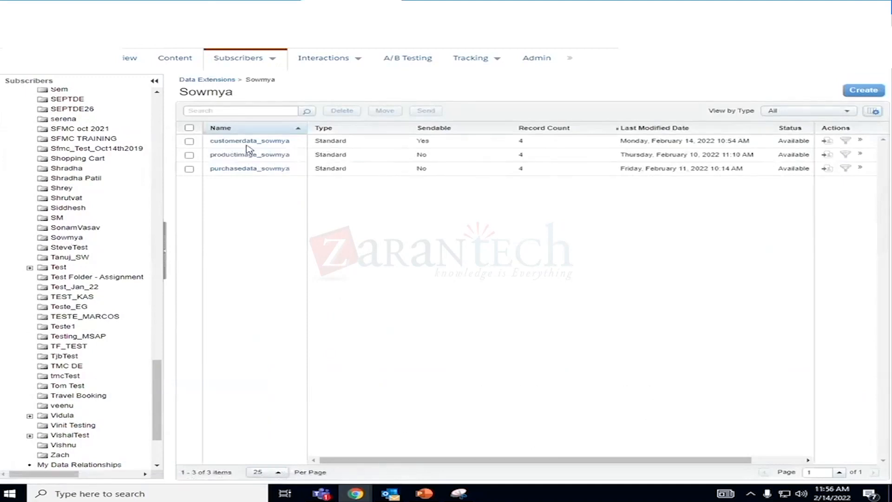
pyautogui.click(247, 142)
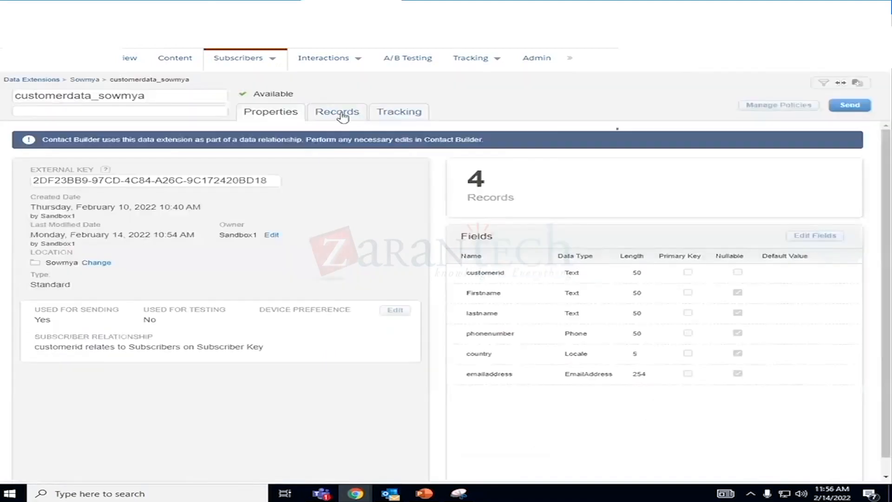
pyautogui.click(330, 118)
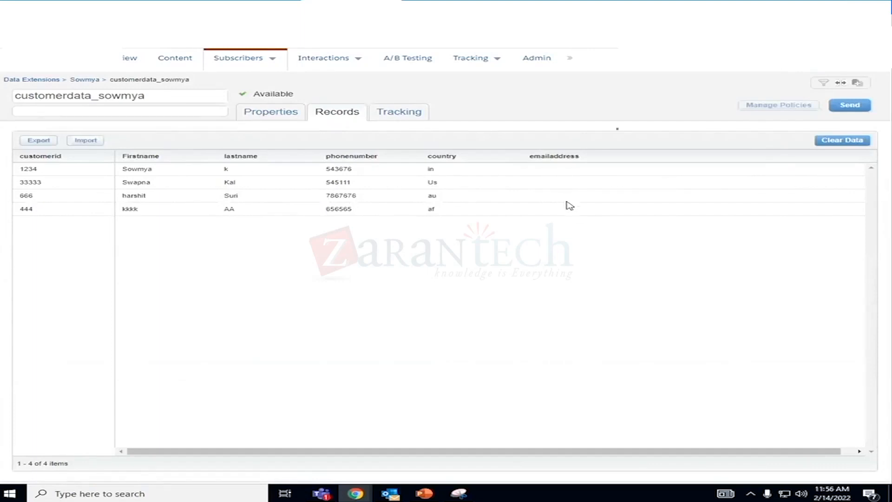
pyautogui.click(88, 141)
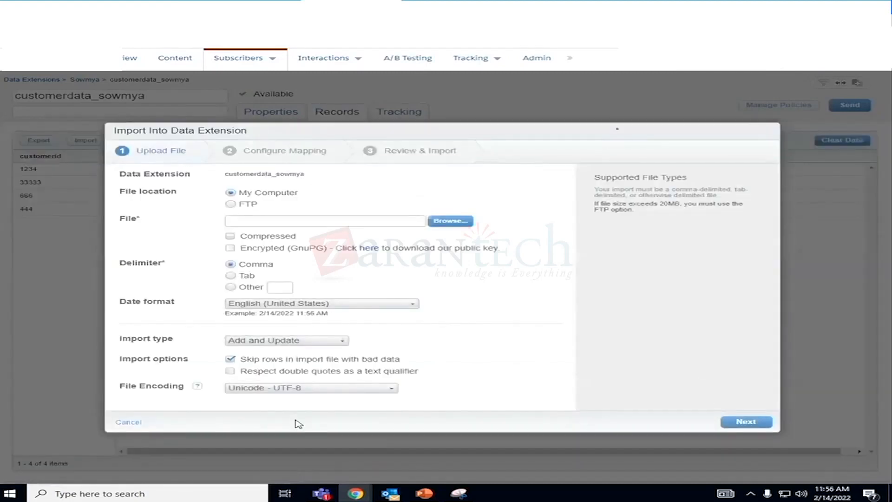
pyautogui.click(124, 423)
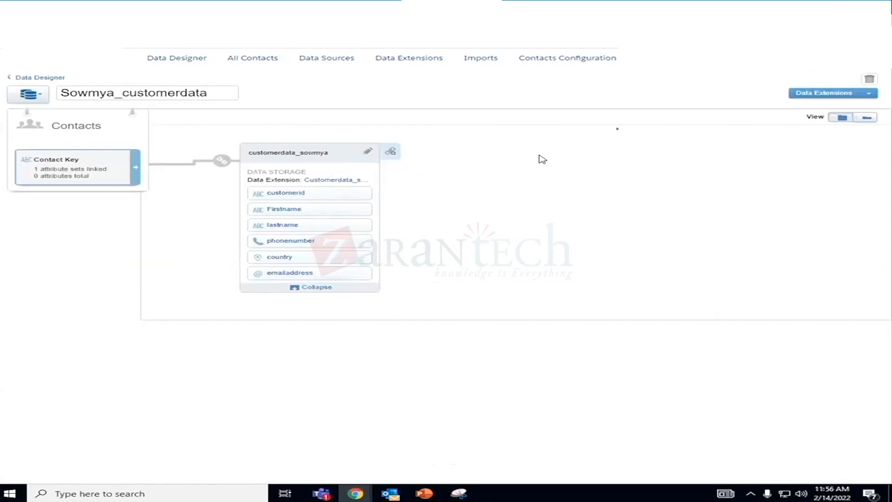
# - In the Contact Builder attribute group, choose the owner's purchase data extension to link from the customer data extension
pyautogui.click(390, 151)
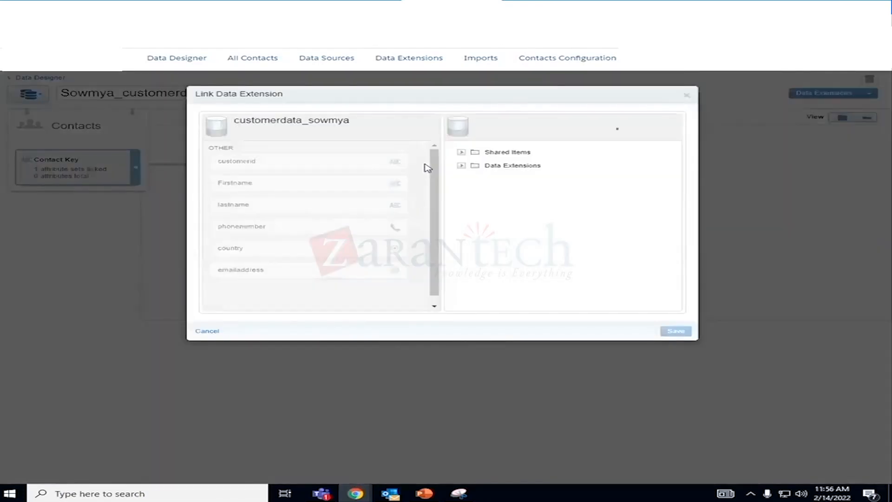
pyautogui.click(461, 167)
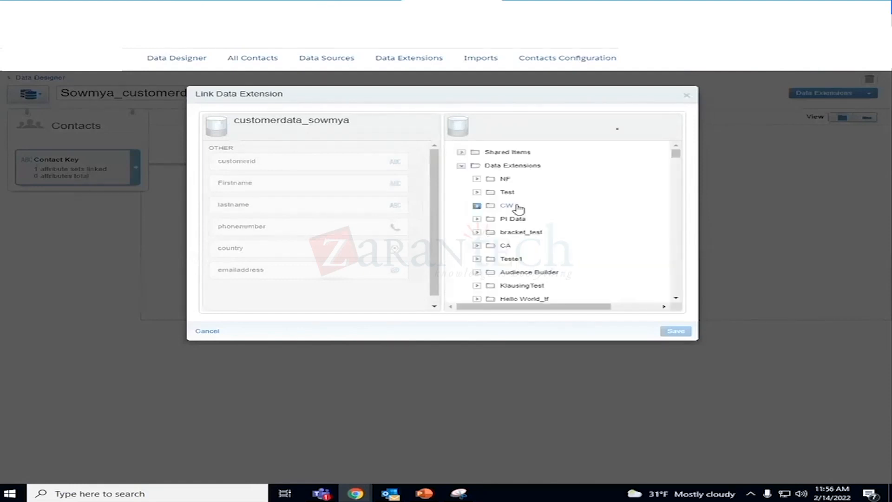
pyautogui.scroll(-10, 565, 251)
pyautogui.scroll(-10, 565, 252)
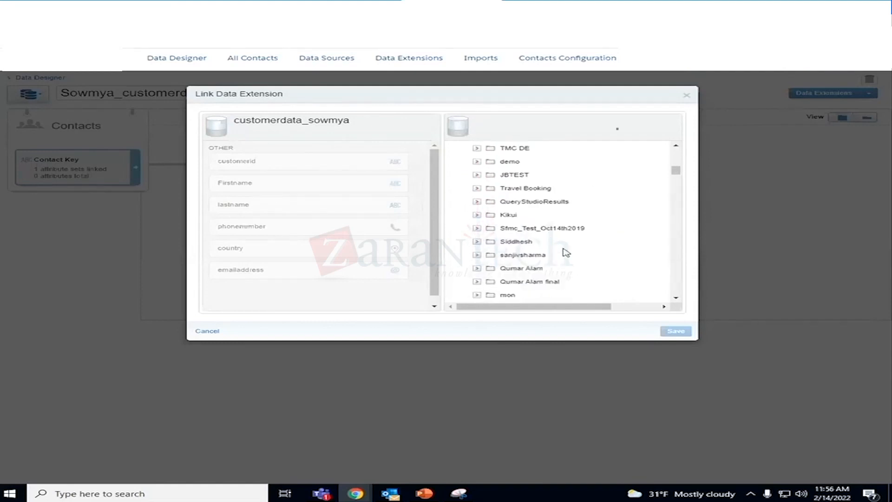
pyautogui.scroll(-10, 565, 252)
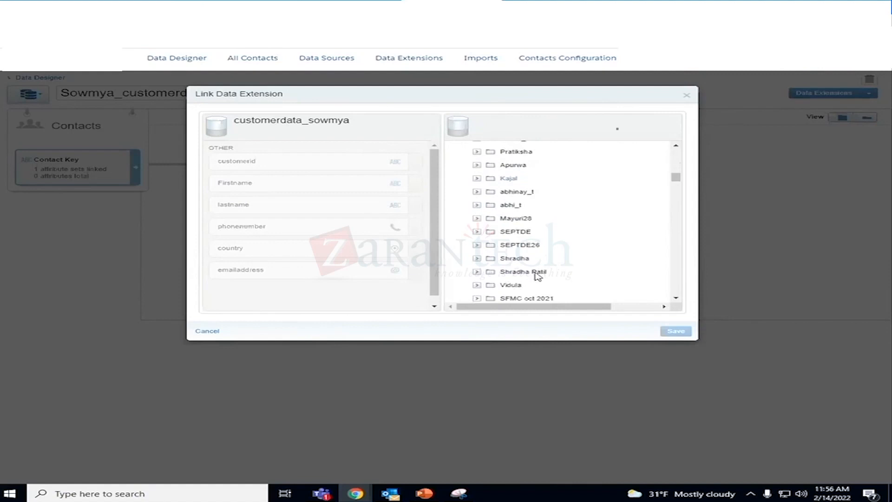
pyautogui.scroll(-3, 538, 276)
pyautogui.scroll(1, 536, 275)
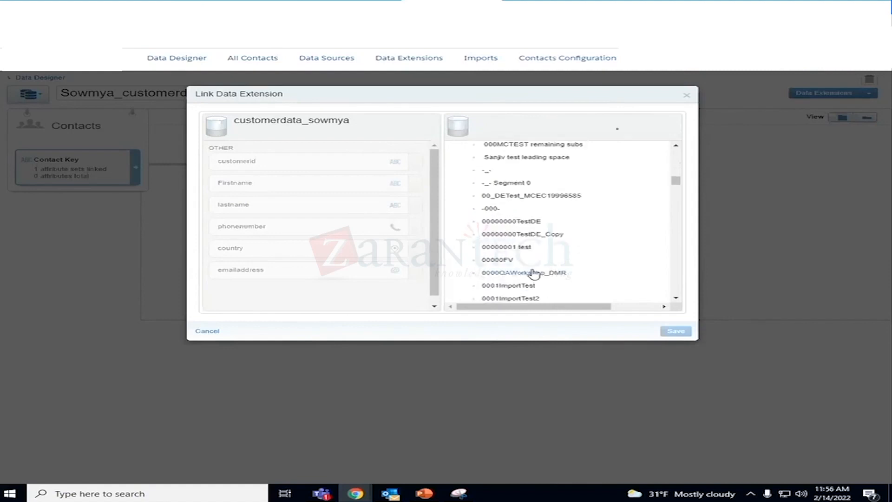
pyautogui.scroll(4, 535, 274)
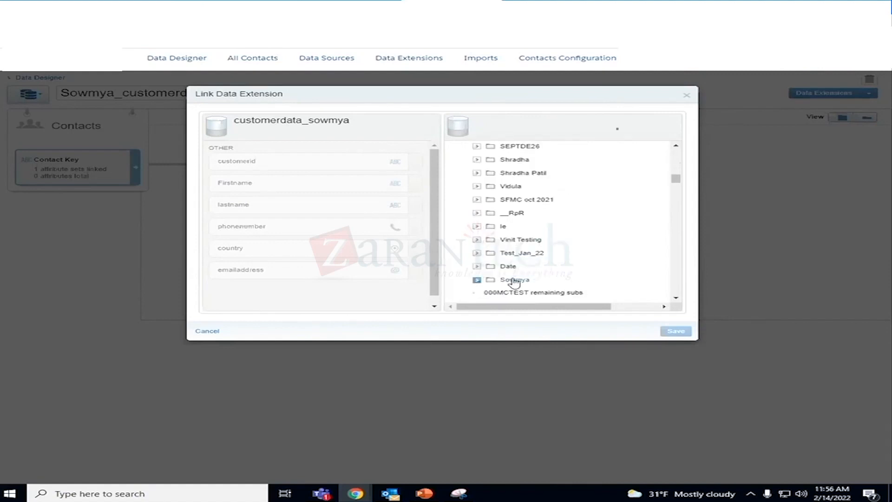
pyautogui.click(516, 280)
pyautogui.click(676, 298)
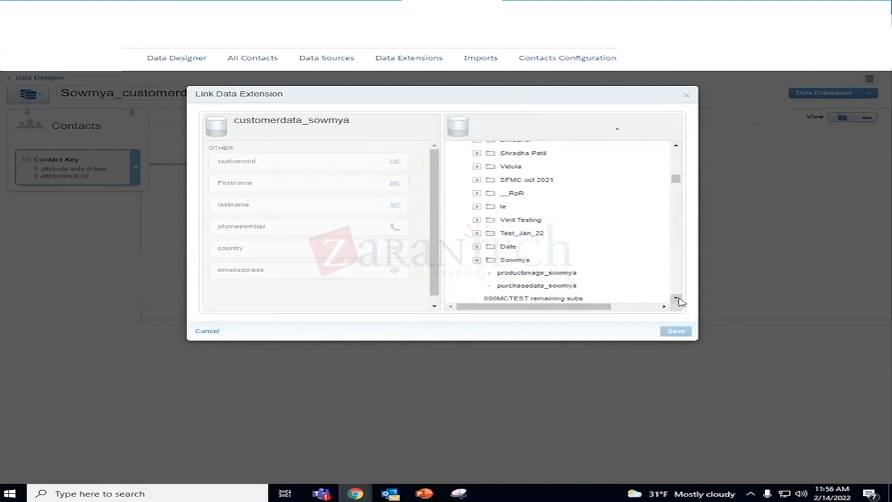
pyautogui.click(578, 289)
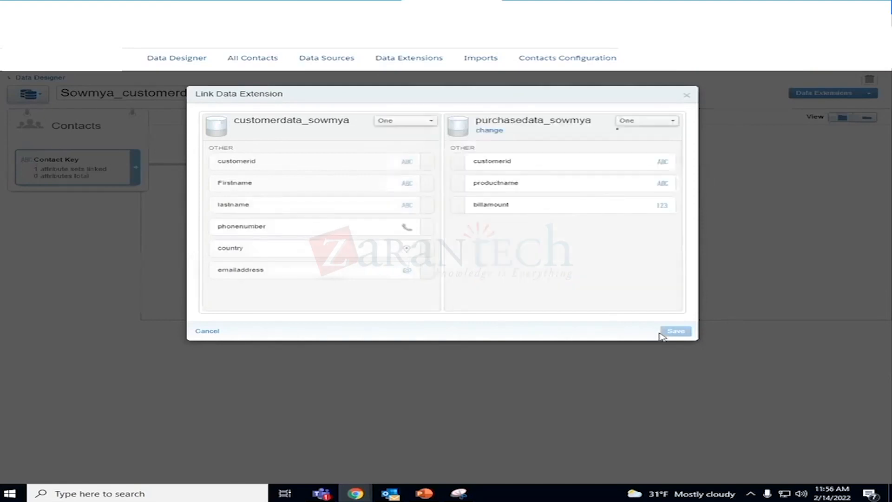
# - Link customerid in the customer data extension to customerid in the purchase data extension, then save and confirm the change
pyautogui.click(319, 166)
pyautogui.click(502, 189)
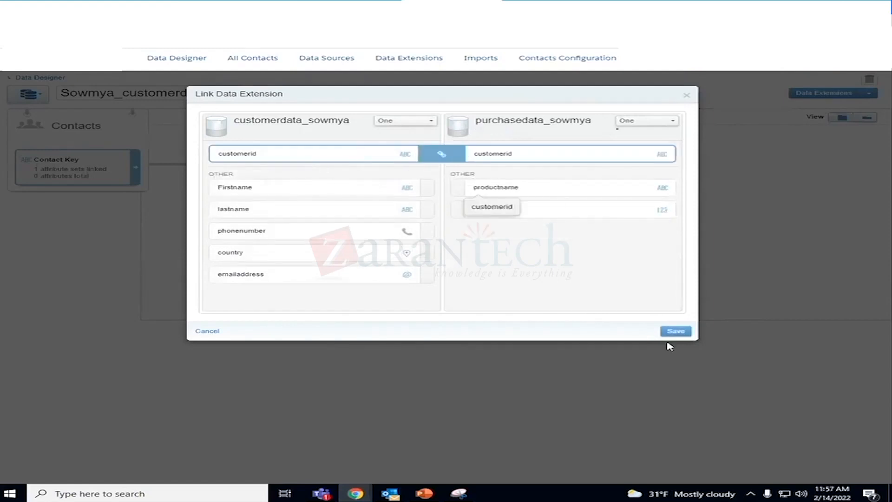
pyautogui.click(679, 331)
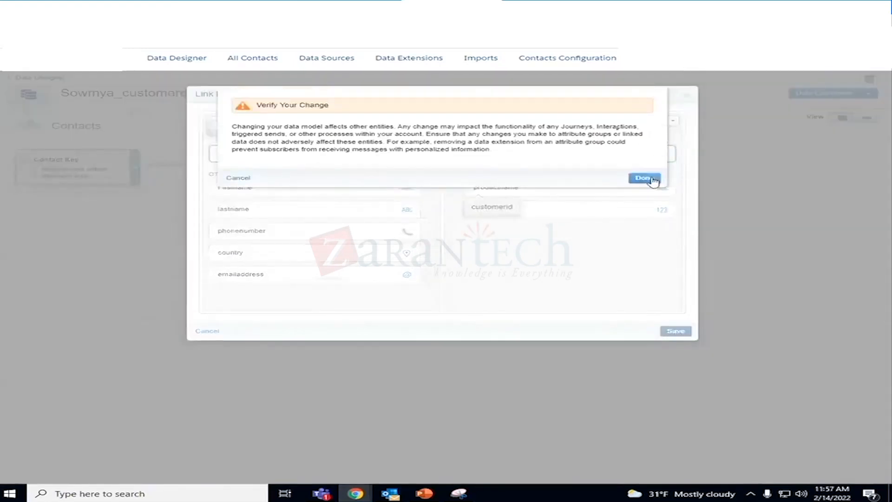
pyautogui.click(644, 178)
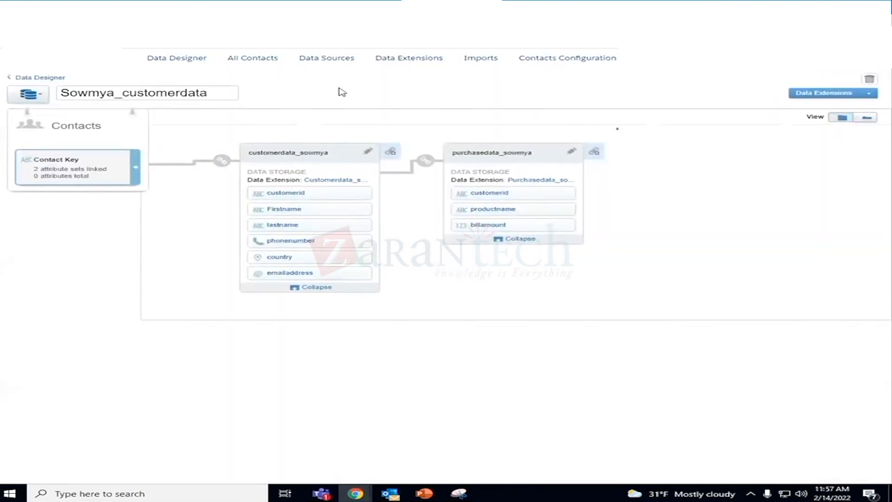
# - From the purchase data extension, choose the product image data extension in the owner's folder as the one to link
pyautogui.click(594, 151)
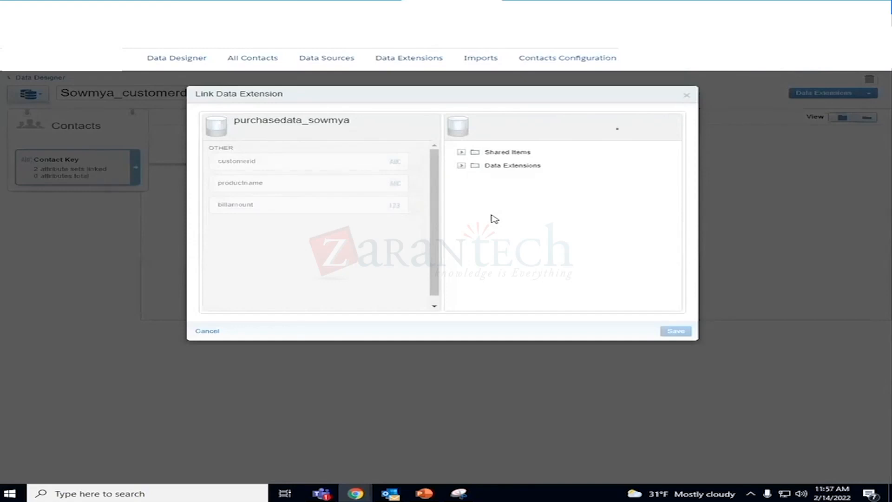
pyautogui.click(462, 166)
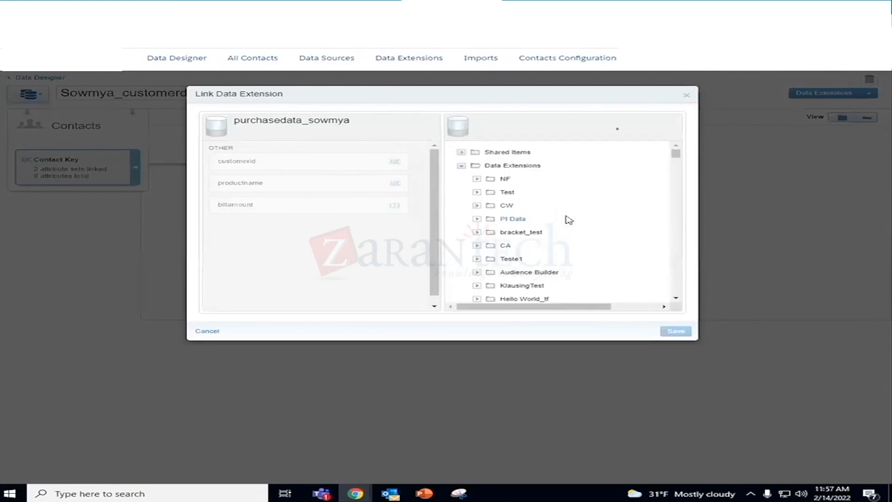
pyautogui.scroll(-10, 576, 251)
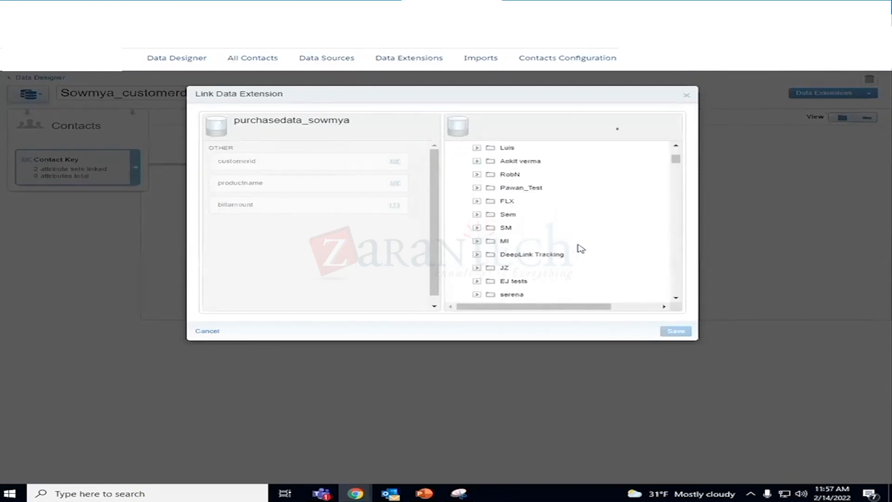
pyautogui.scroll(-3, 576, 254)
pyautogui.scroll(-2, 574, 260)
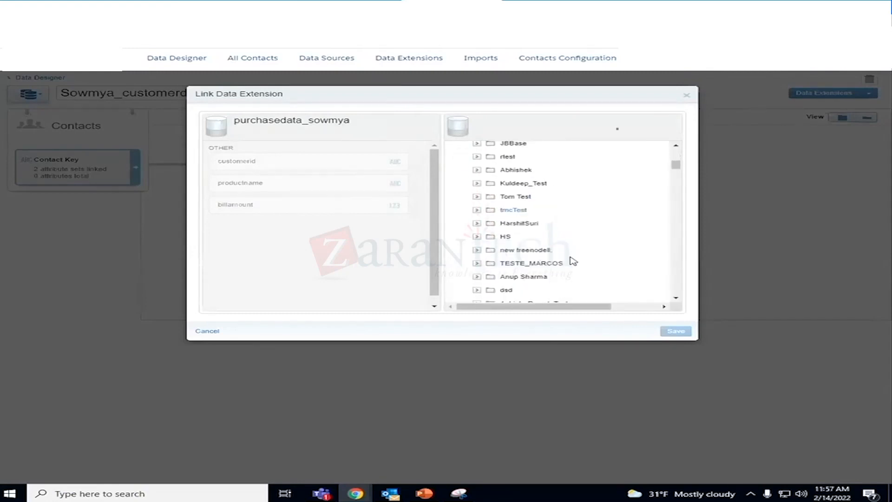
pyautogui.scroll(-10, 574, 265)
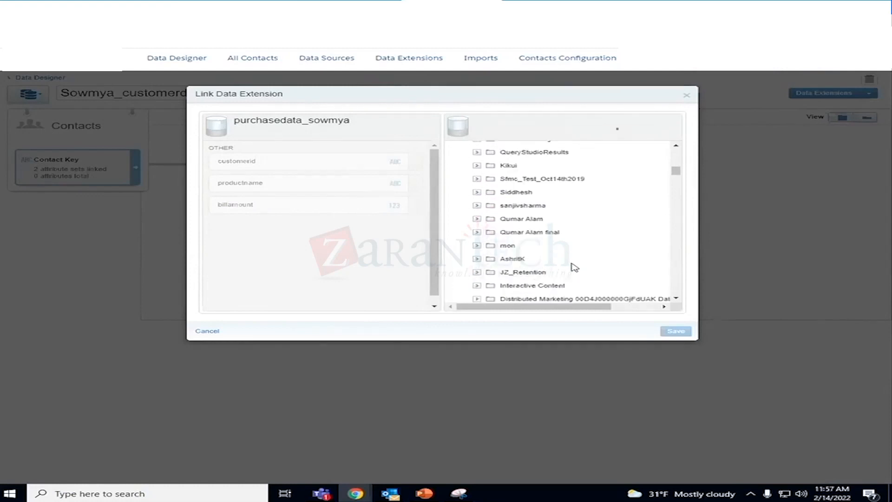
pyautogui.scroll(-4, 574, 268)
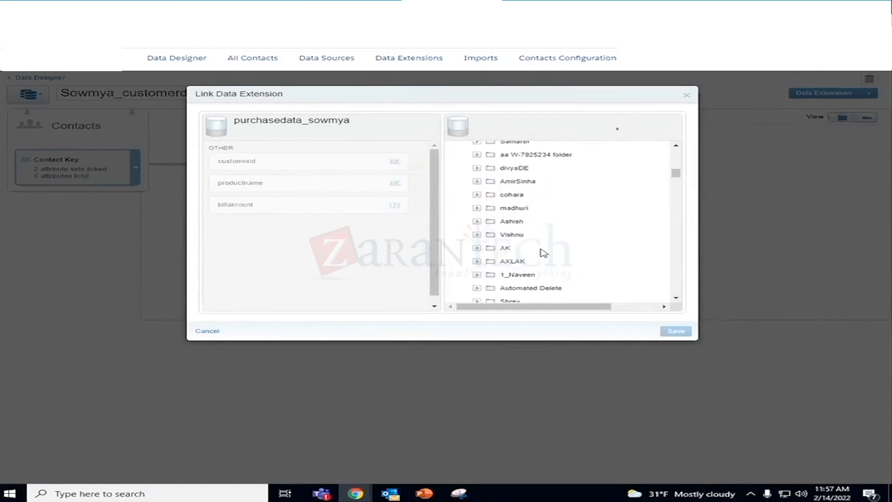
pyautogui.scroll(-12, 543, 250)
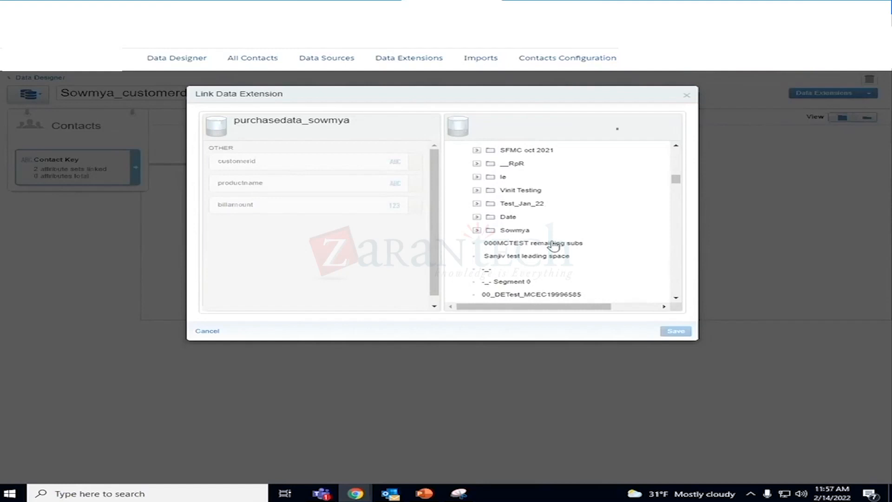
pyautogui.click(516, 234)
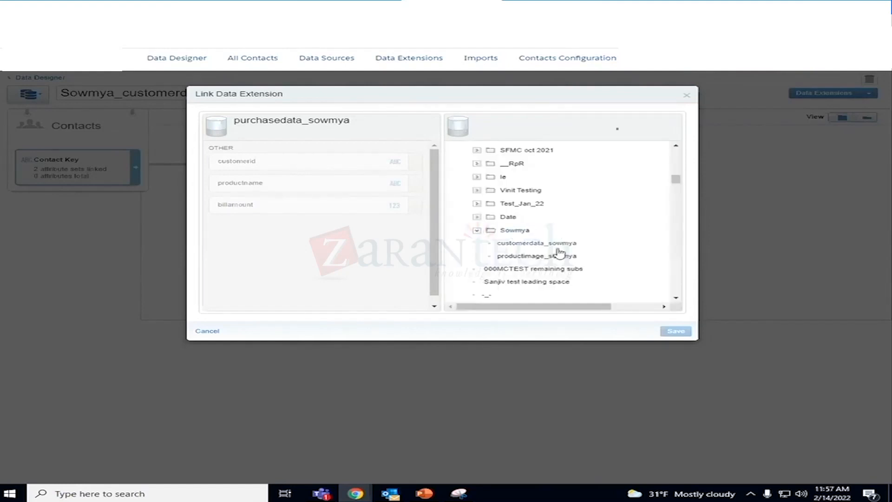
pyautogui.click(539, 256)
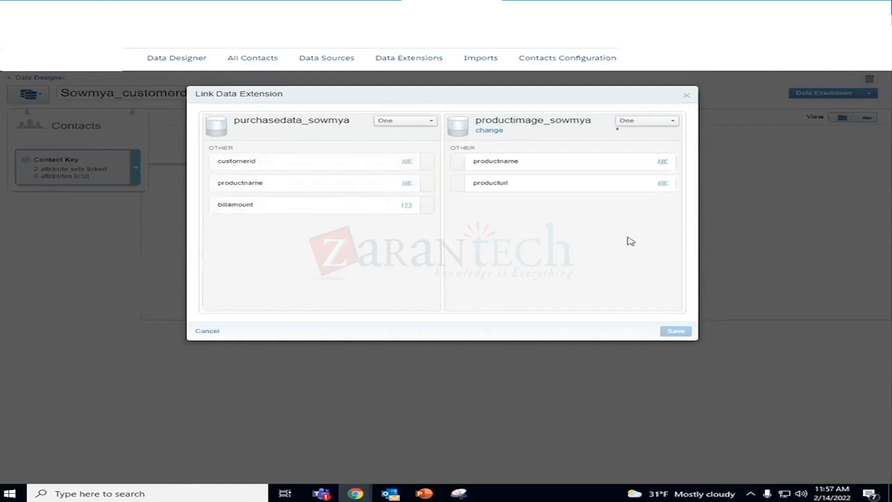
# - Link productname in the purchase data extension to productname in the product image data extension, then save and confirm the change
pyautogui.click(302, 163)
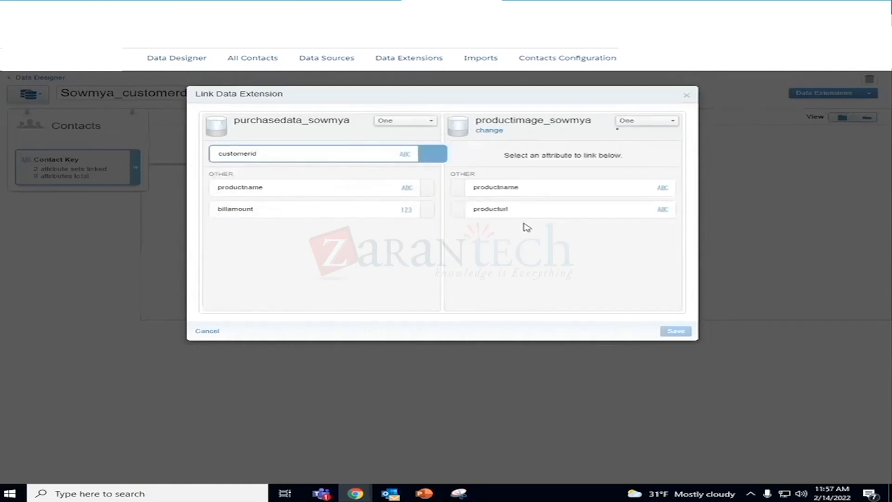
pyautogui.moveTo(240, 191); pyautogui.dragTo(529, 195)
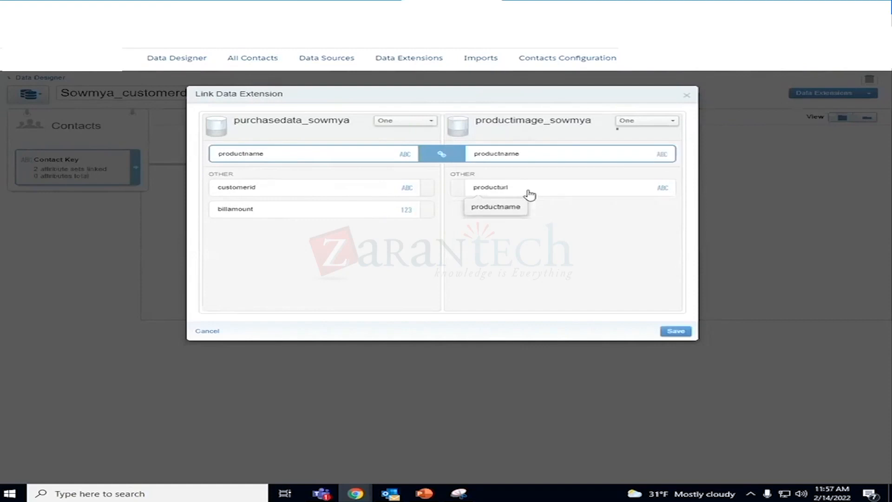
pyautogui.click(685, 332)
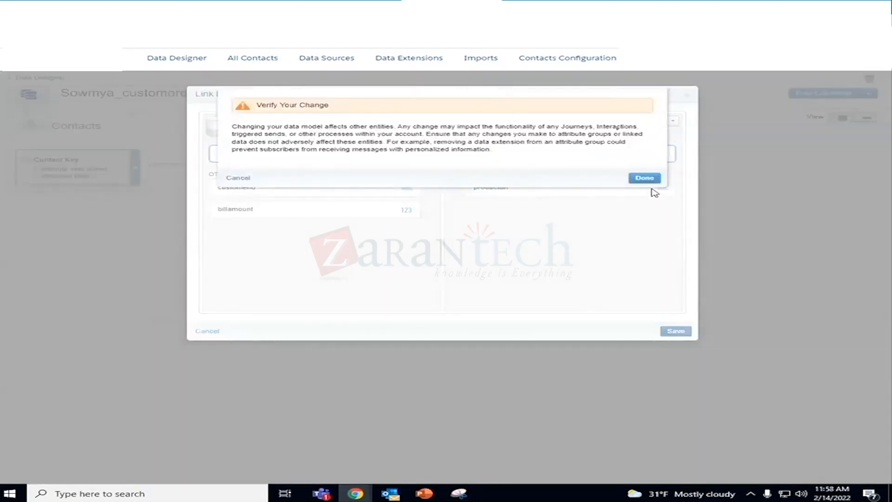
pyautogui.click(645, 177)
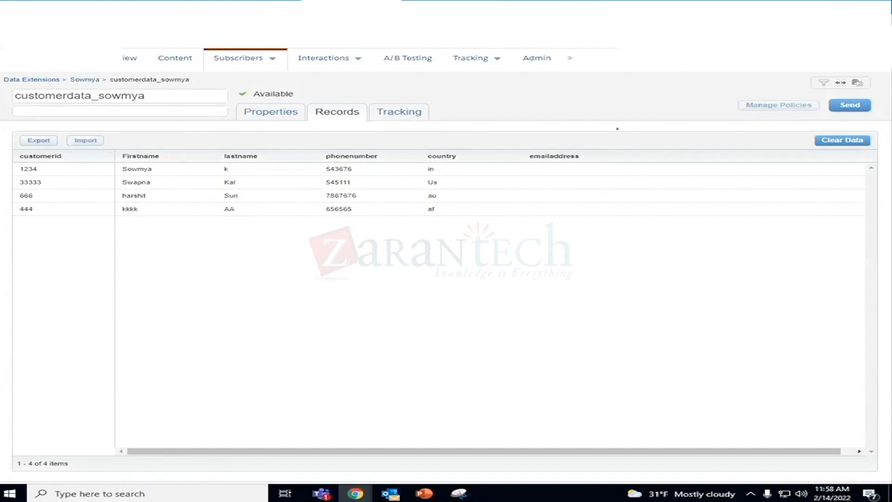
# - In Email Studio, clear all records from the customer data extension and confirm
pyautogui.click(848, 145)
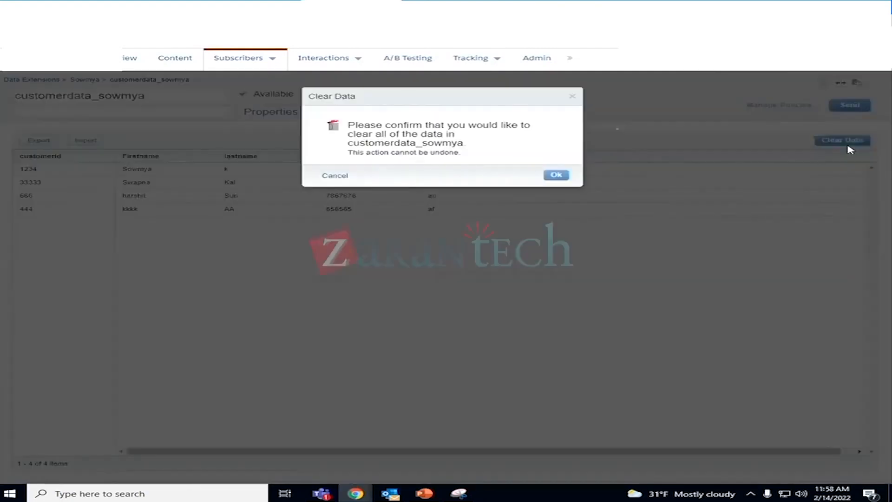
pyautogui.click(561, 176)
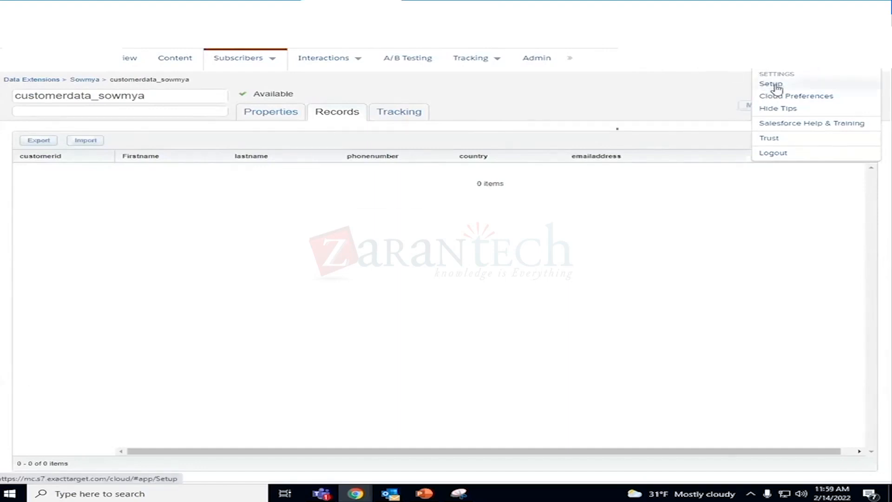
# - Open Setup in a separate browser tab and examine the Data Management and Users options offered to this account
pyautogui.rightClick(774, 86)
pyautogui.click(764, 93)
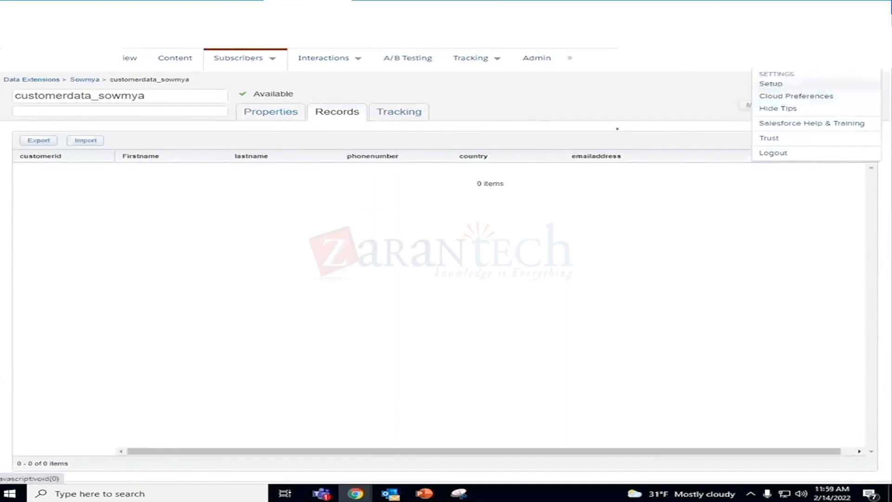
pyautogui.click(378, 1)
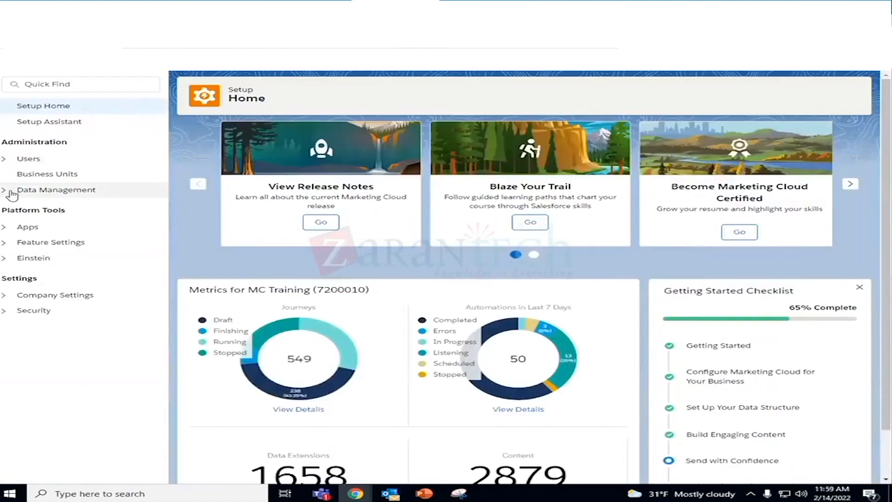
pyautogui.click(12, 191)
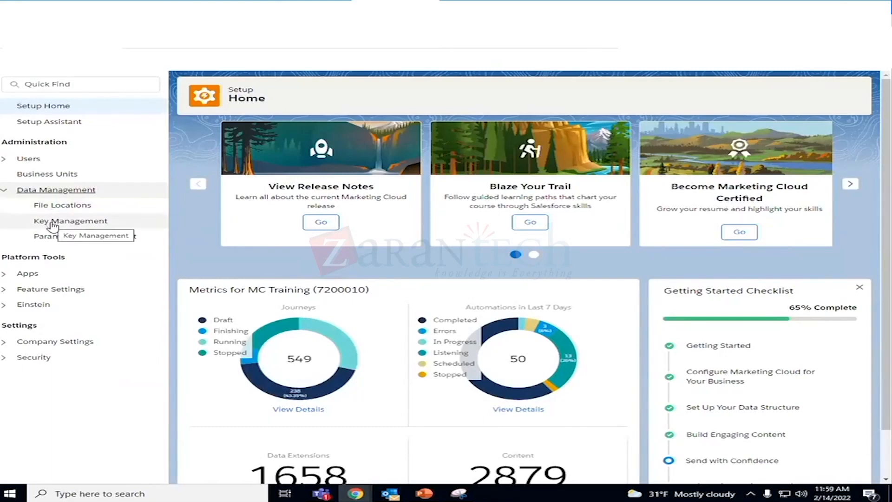
pyautogui.click(3, 191)
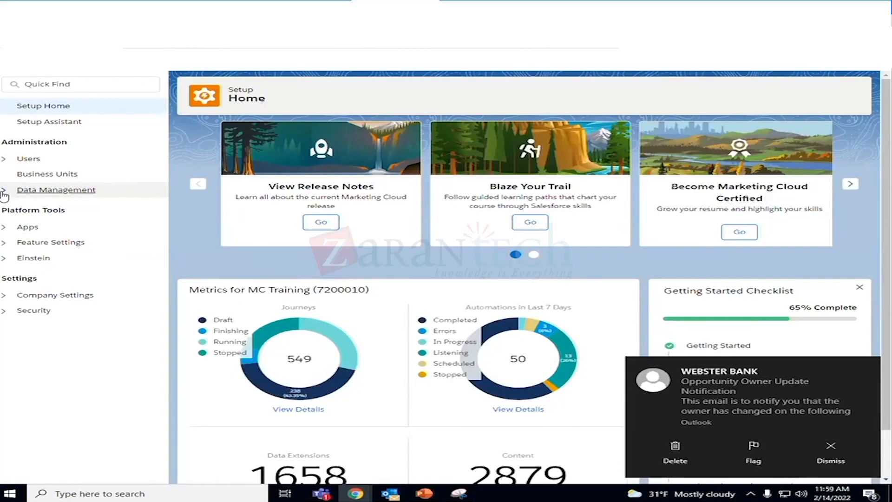
pyautogui.click(5, 159)
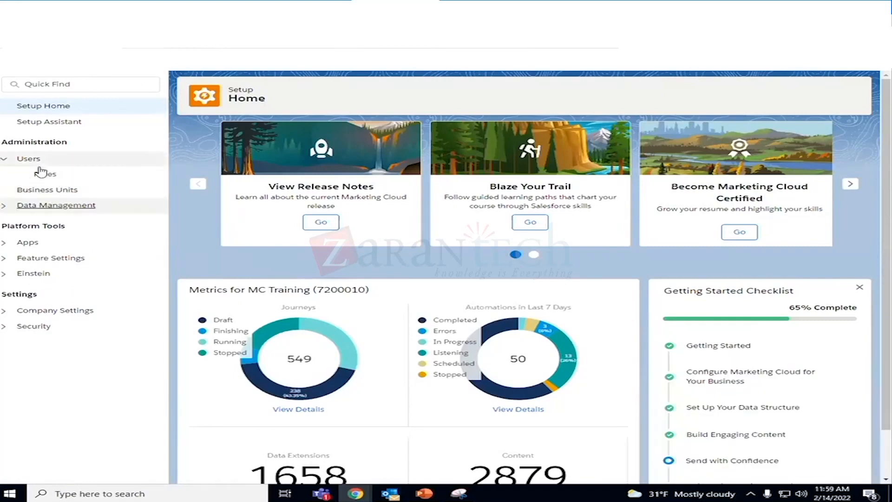
pyautogui.click(4, 159)
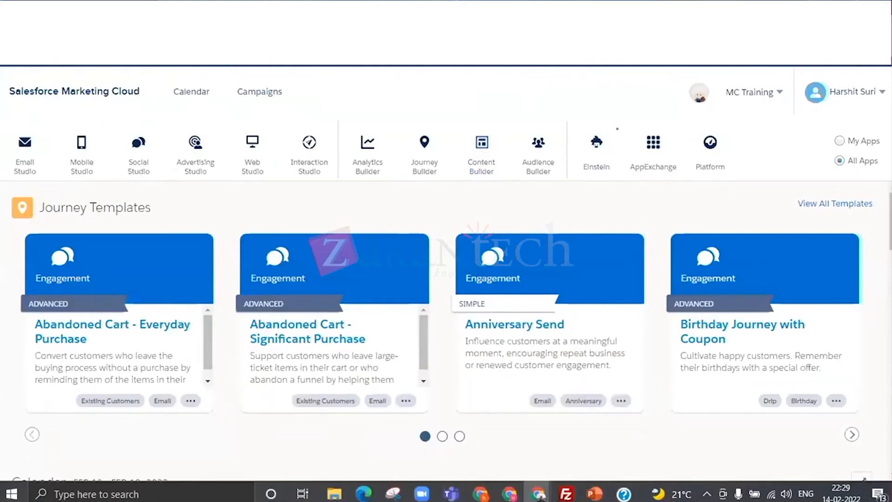
# - In the administrator's Marketing Cloud session, open Setup and display the account's list of users
pyautogui.click(17, 397)
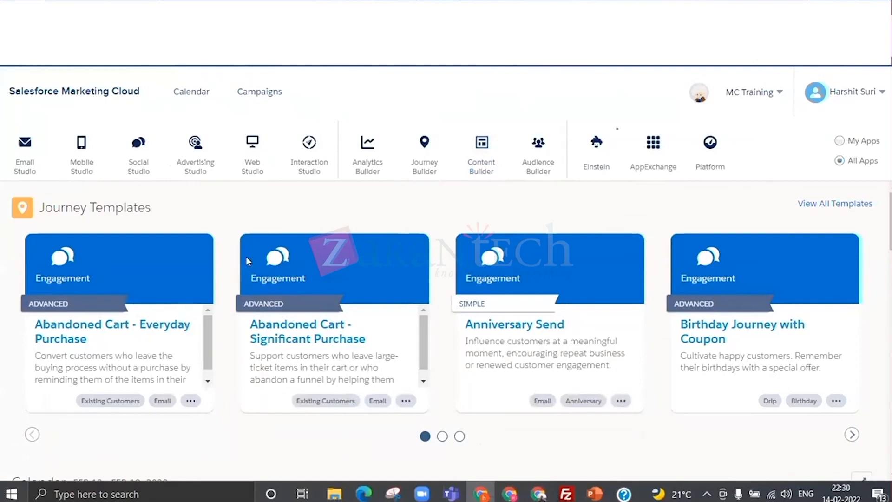
pyautogui.click(859, 93)
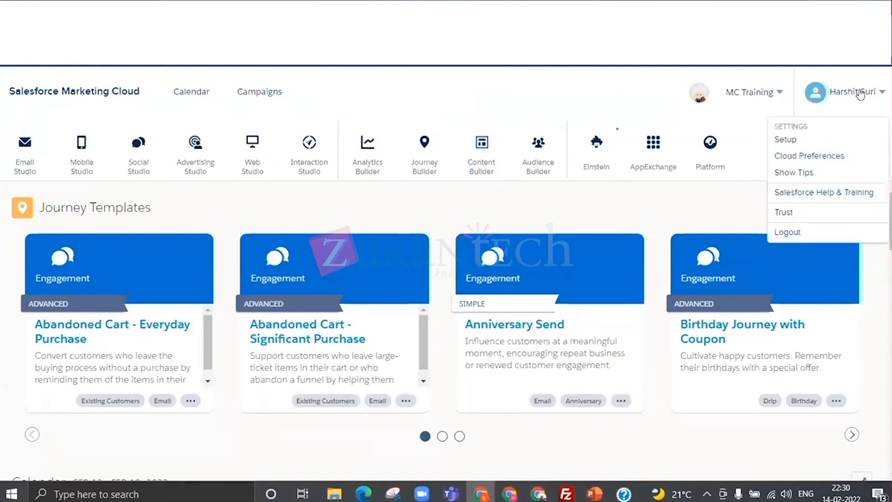
pyautogui.click(808, 139)
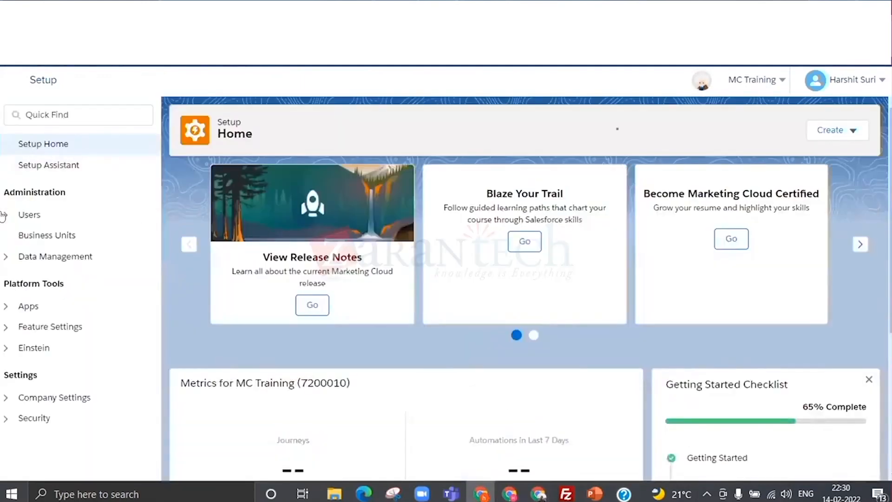
pyautogui.click(26, 215)
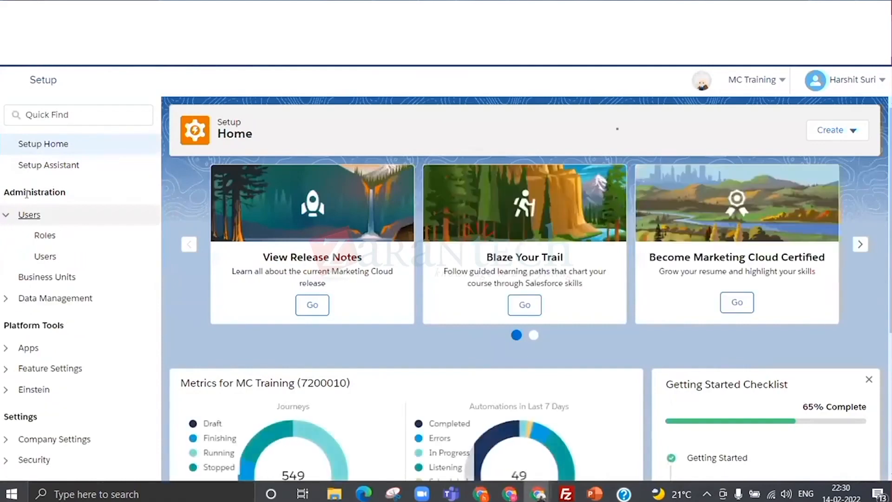
pyautogui.click(45, 257)
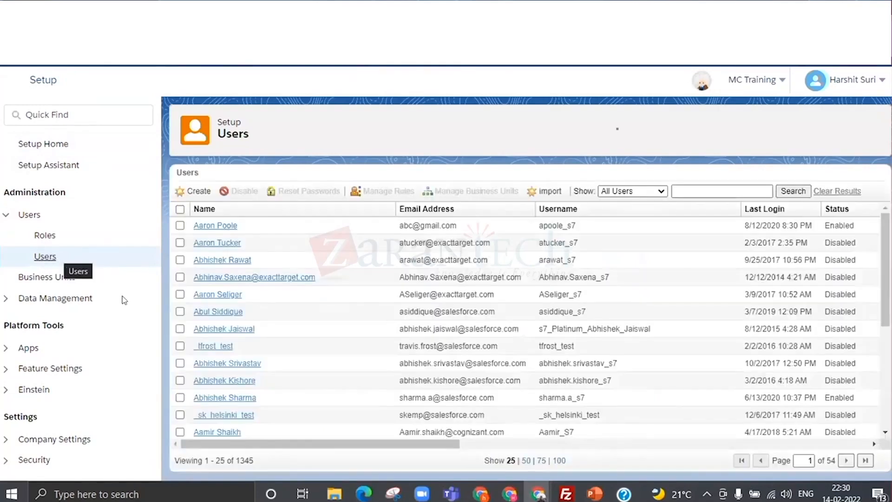
# - Search the users for sandbox1, select that user, and open its role management to review the assigned roles
pyautogui.click(727, 190)
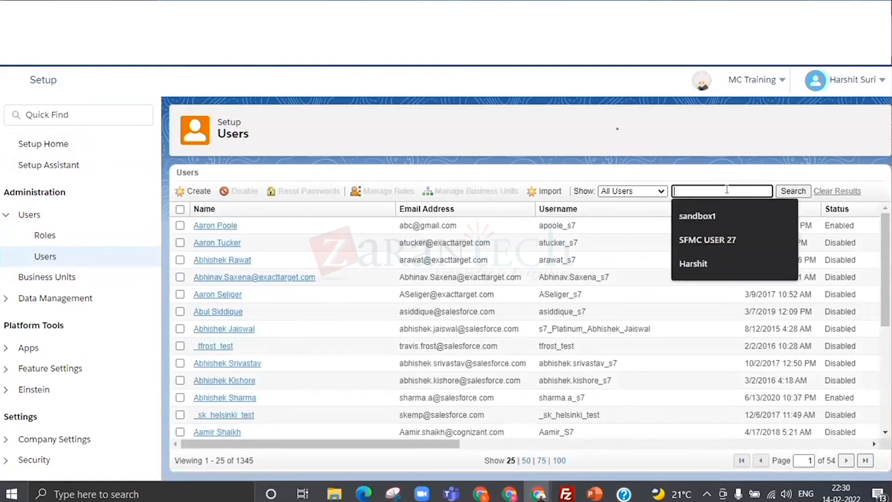
pyautogui.click(698, 218)
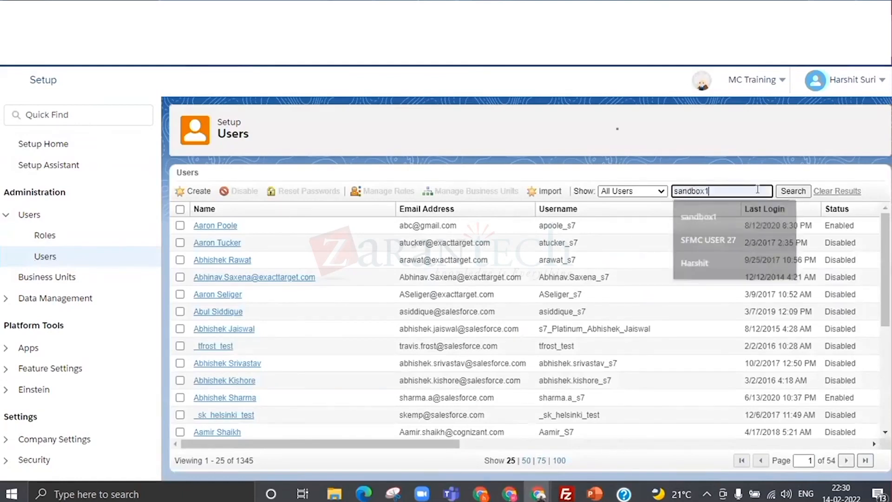
pyautogui.click(793, 190)
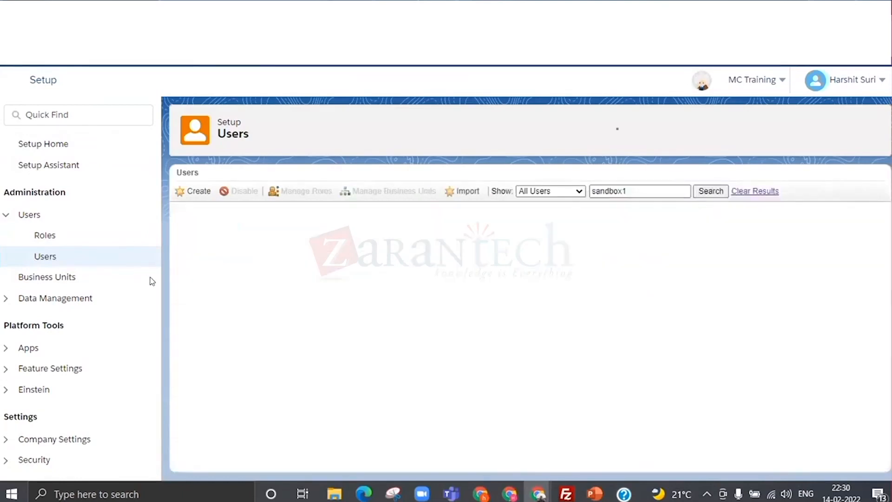
pyautogui.click(180, 225)
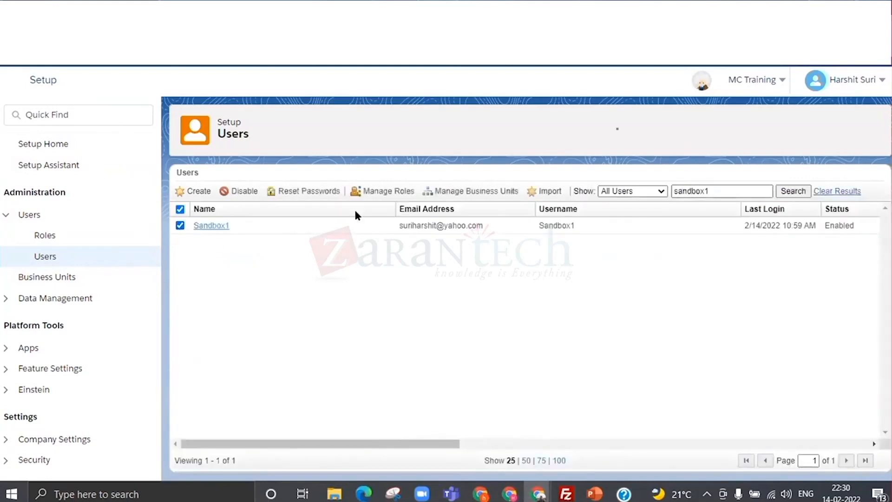
pyautogui.click(372, 191)
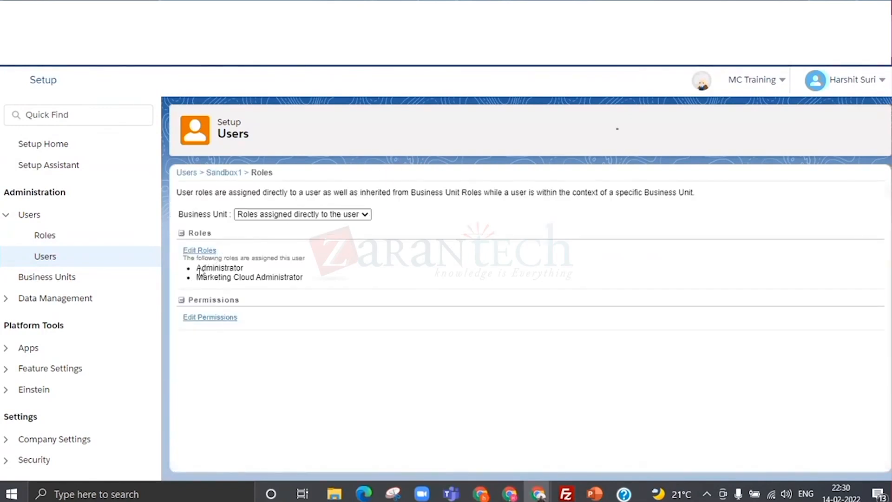
pyautogui.moveTo(196, 268); pyautogui.dragTo(299, 276)
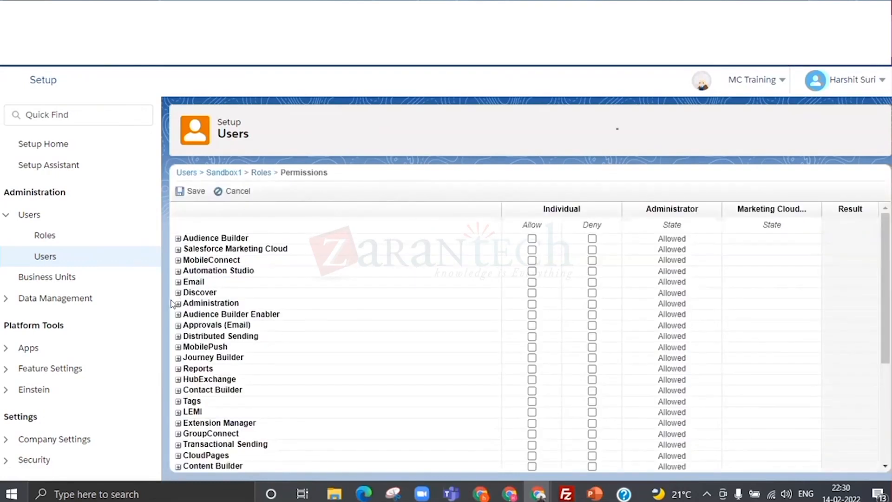
# - In the Sandbox1 user's individual permissions, remove the Deny setting from Account under Administration
pyautogui.click(178, 304)
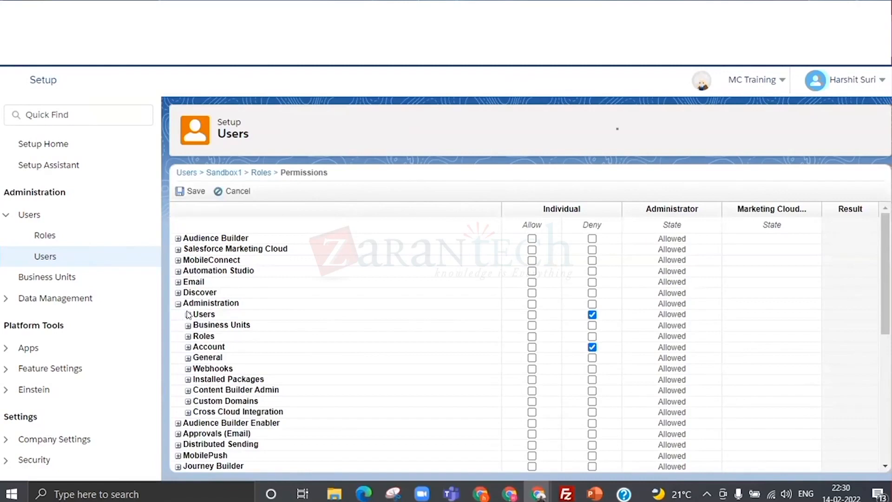
pyautogui.click(188, 347)
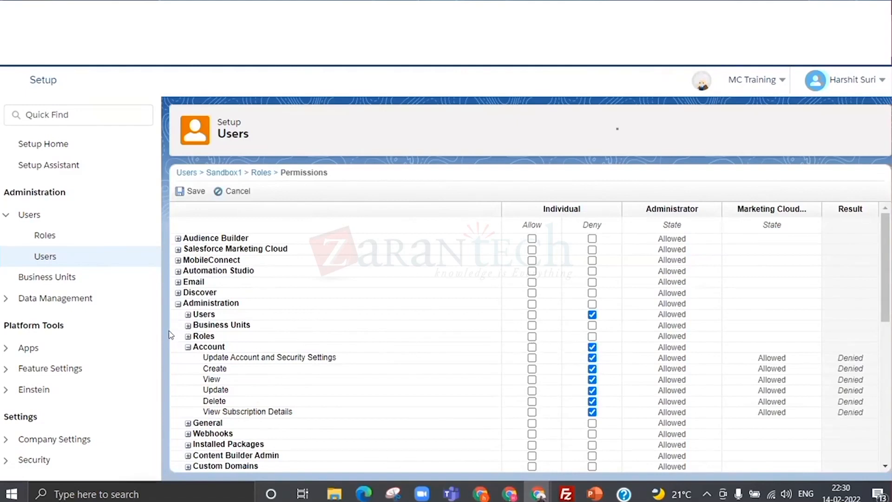
pyautogui.click(186, 347)
pyautogui.click(592, 347)
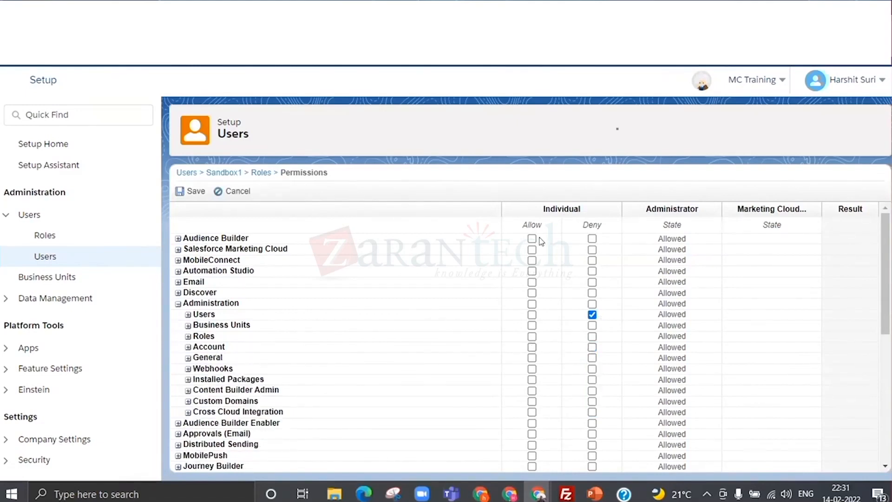
# - Check the General entry under Administration and save the Sandbox1 user's individual permissions
pyautogui.click(187, 315)
pyautogui.click(187, 315)
pyautogui.click(188, 356)
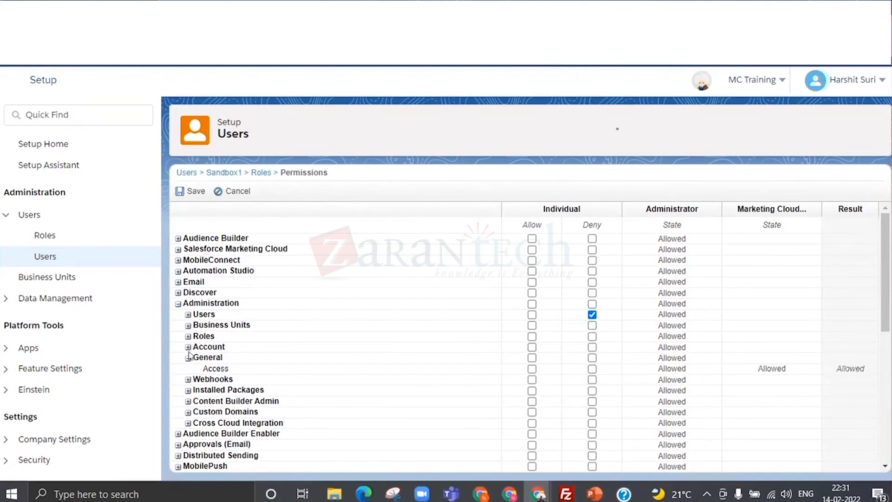
pyautogui.click(188, 358)
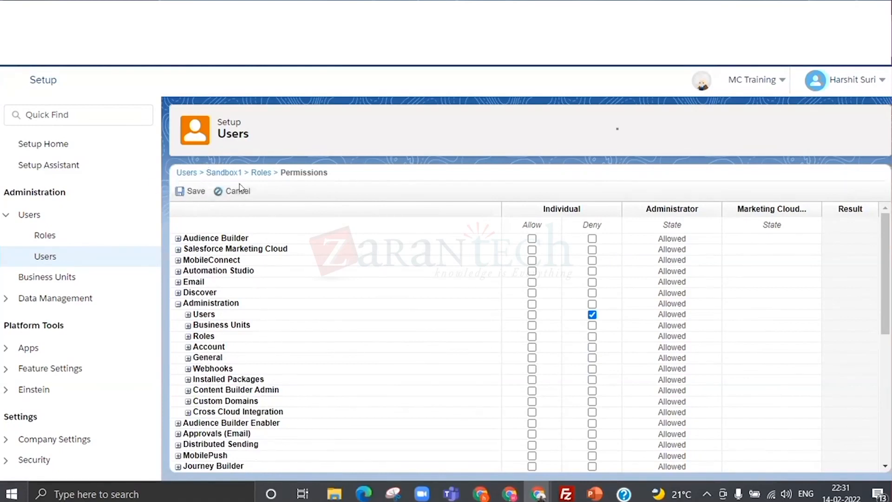
pyautogui.click(192, 191)
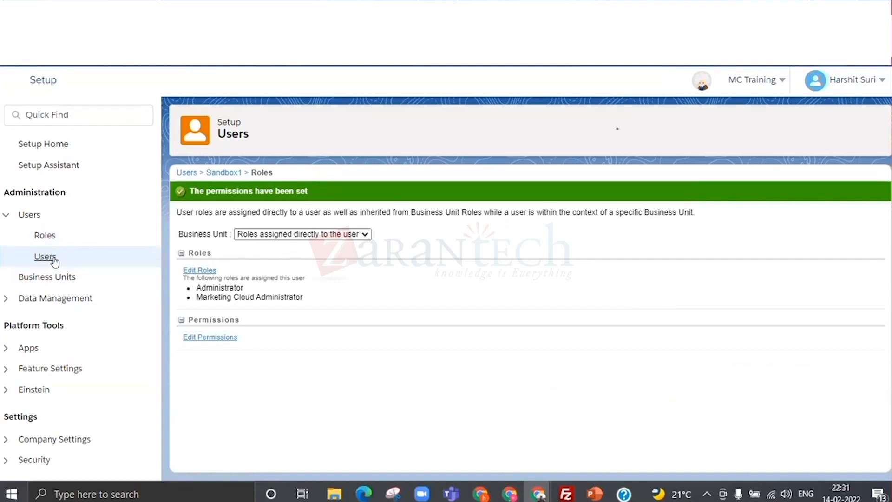
# - Return to the full list of users and view the blank New User form, leaving it without saving
pyautogui.click(188, 173)
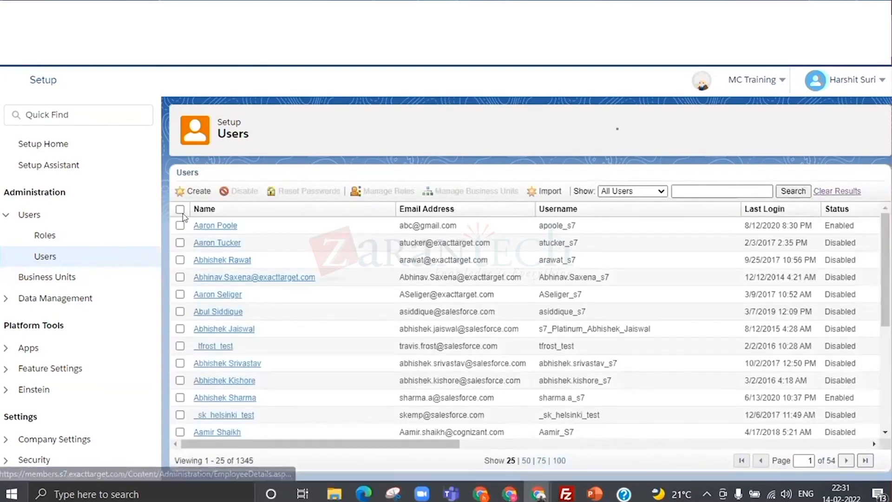
pyautogui.scroll(-4, 185, 271)
pyautogui.scroll(4, 231, 360)
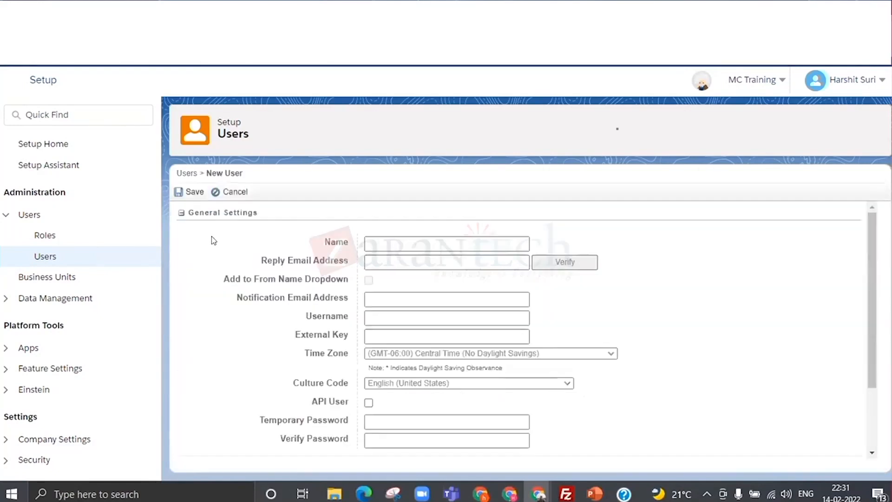
pyautogui.click(242, 192)
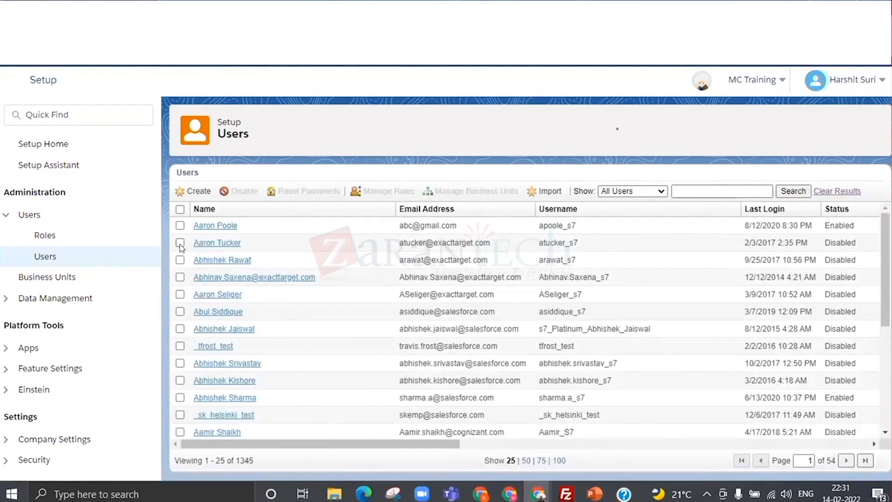
# - Open the second listed user's individual permissions and examine the Allow and Deny options for Users under Administration
pyautogui.click(180, 242)
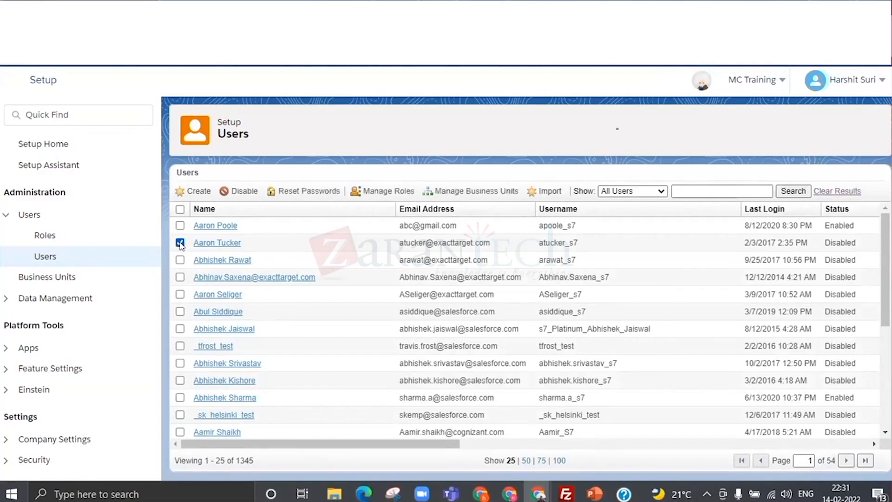
pyautogui.click(370, 192)
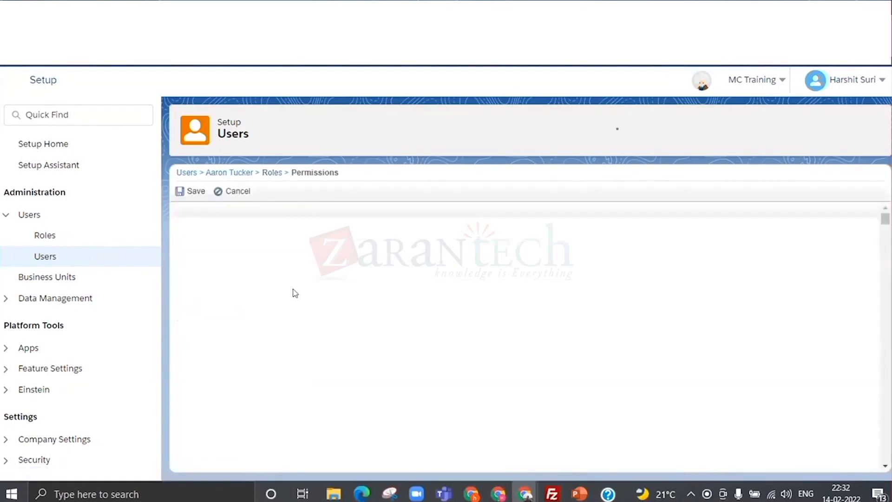
pyautogui.scroll(-1, 267, 250)
pyautogui.click(178, 237)
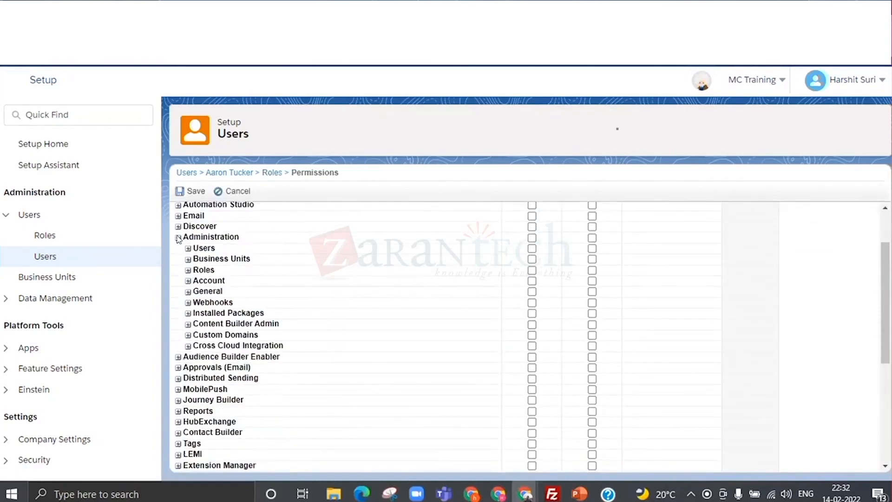
pyautogui.click(188, 249)
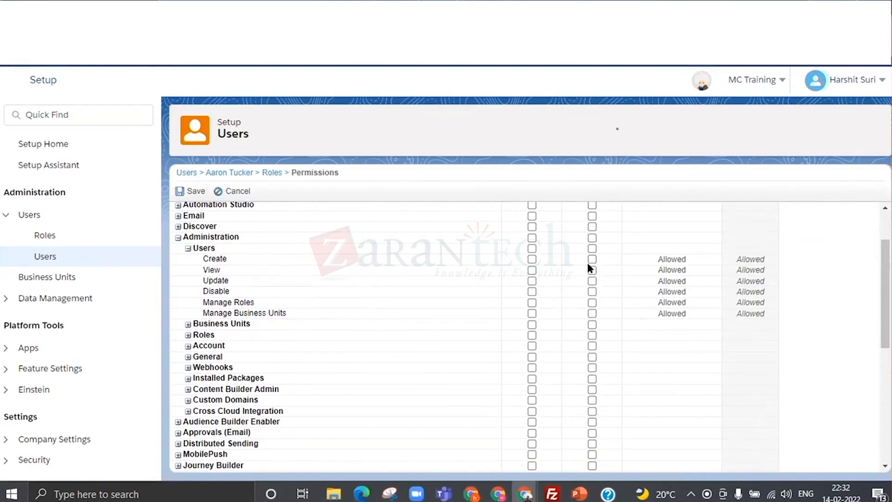
pyautogui.scroll(3, 587, 263)
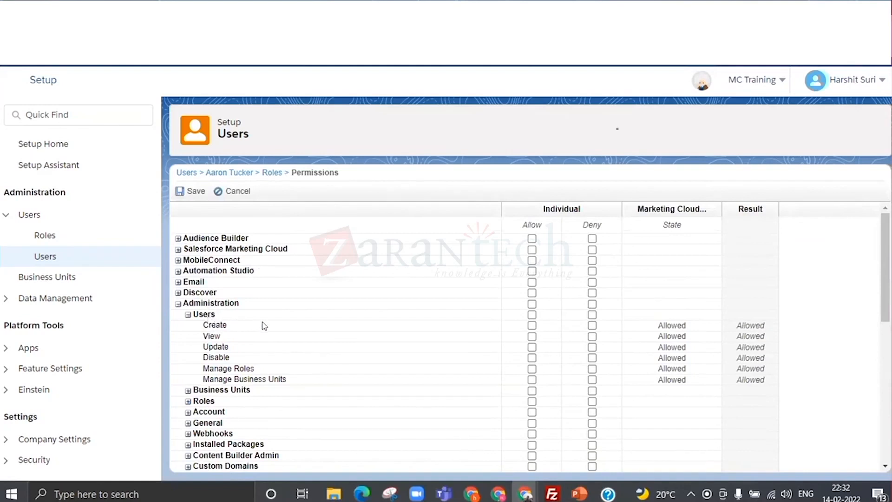
pyautogui.click(532, 326)
pyautogui.click(591, 326)
pyautogui.click(591, 326)
# - Examine this user's Roles and Account permissions under Administration and the permission groups within Journey Builder
pyautogui.scroll(-3, 456, 300)
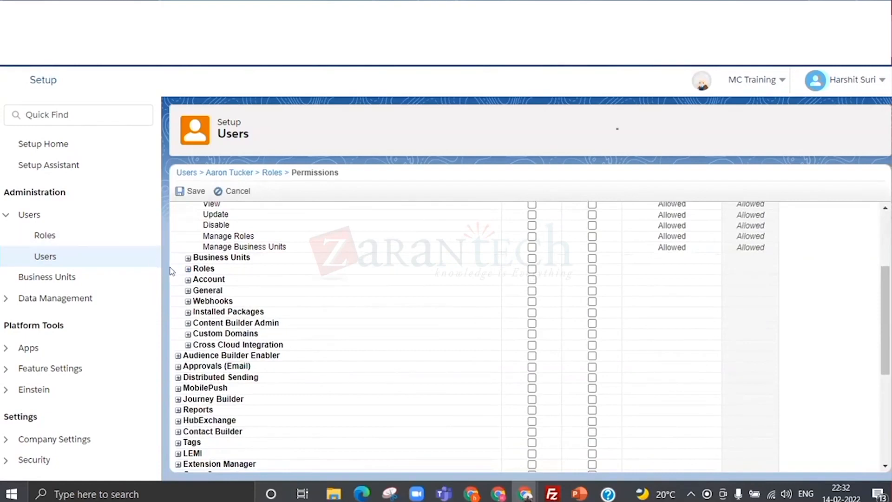
pyautogui.click(188, 269)
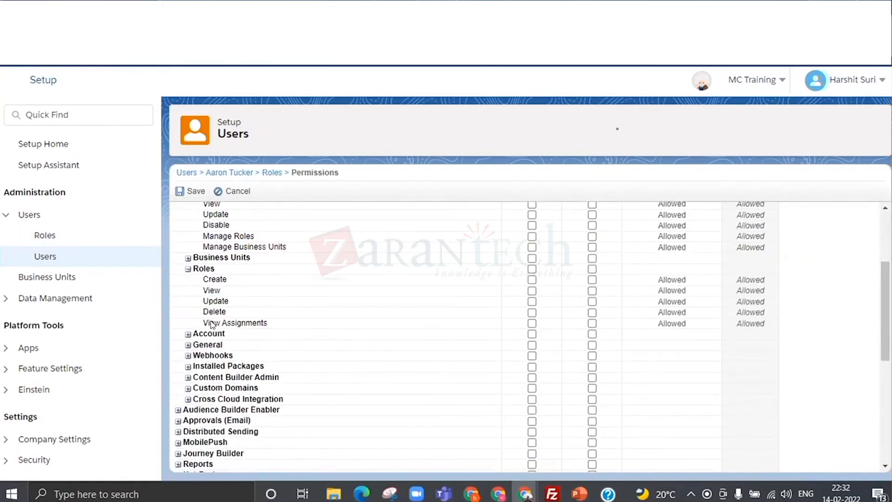
pyautogui.click(189, 335)
pyautogui.scroll(-5, 184, 335)
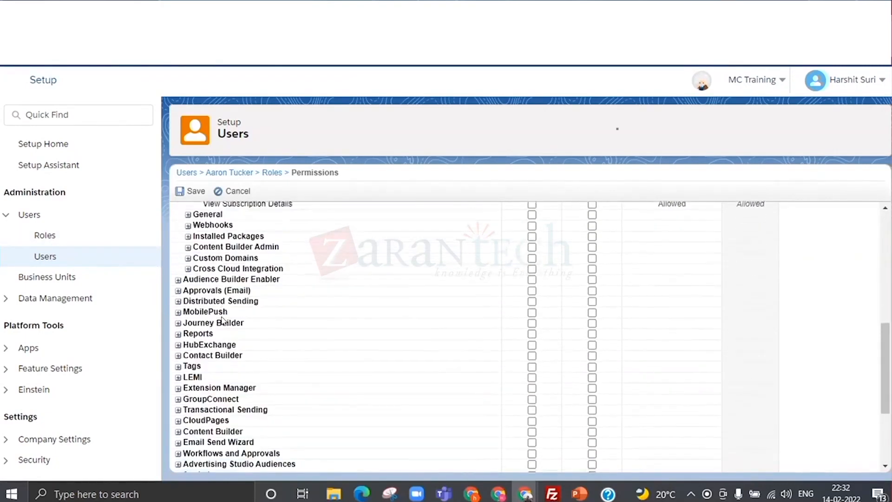
pyautogui.click(177, 320)
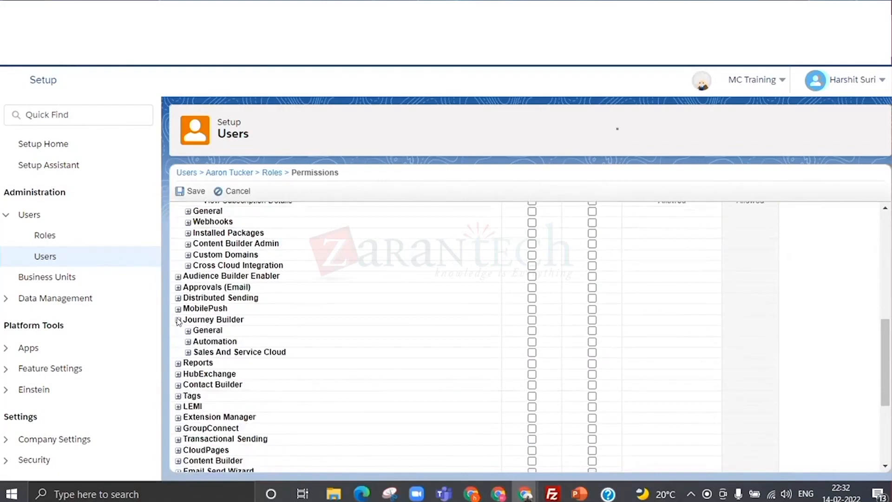
pyautogui.scroll(-4, 223, 349)
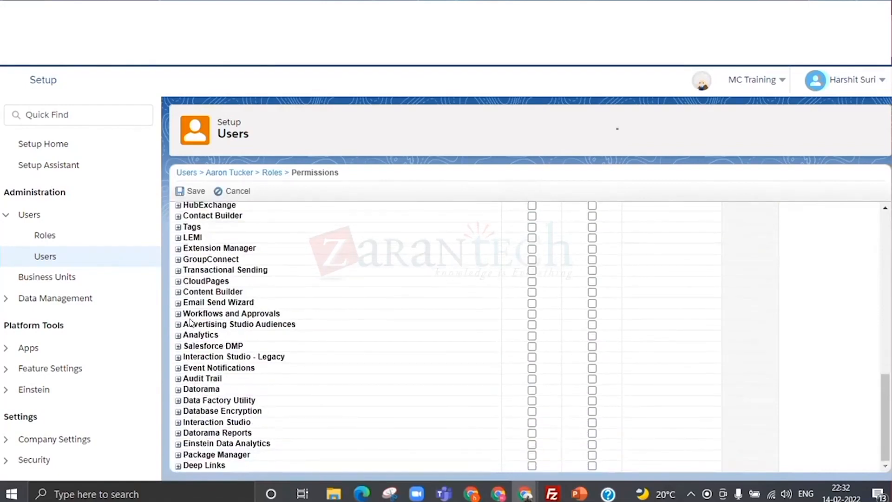
# - Examine the General, Content and Audience permissions of Email Send Wizard, and leave the permissions without saving
pyautogui.click(178, 303)
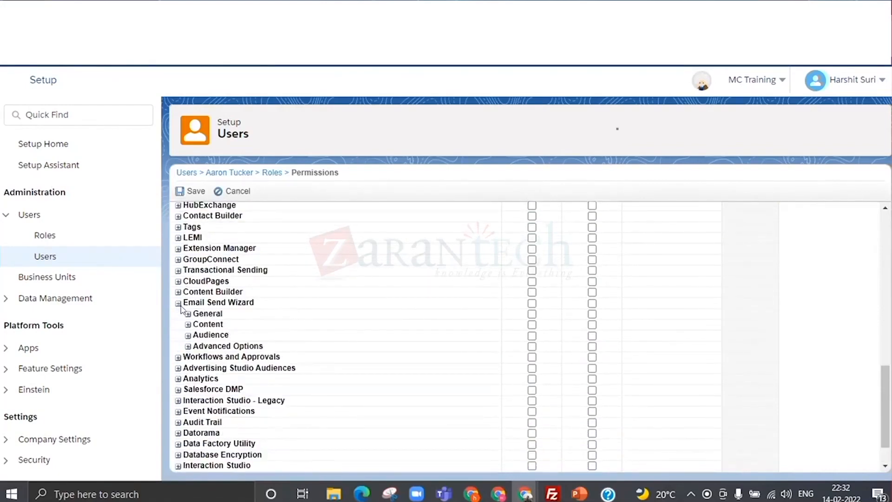
pyautogui.click(188, 314)
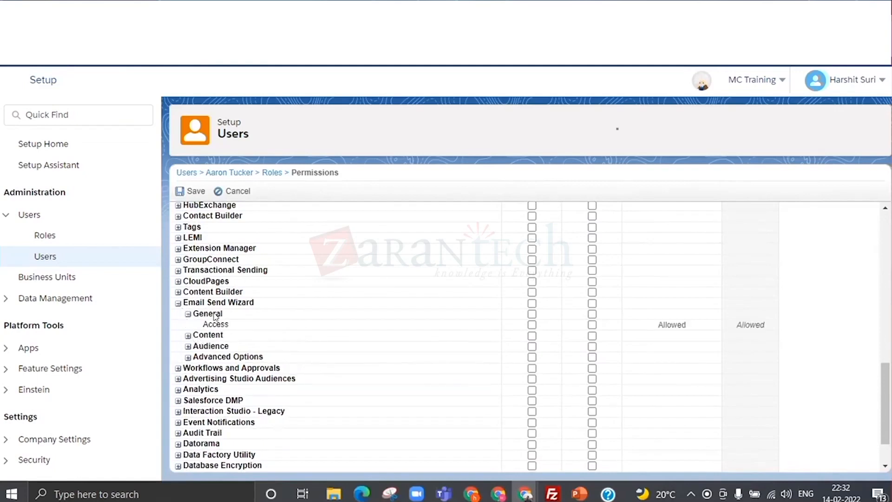
pyautogui.click(187, 336)
pyautogui.scroll(-2, 244, 367)
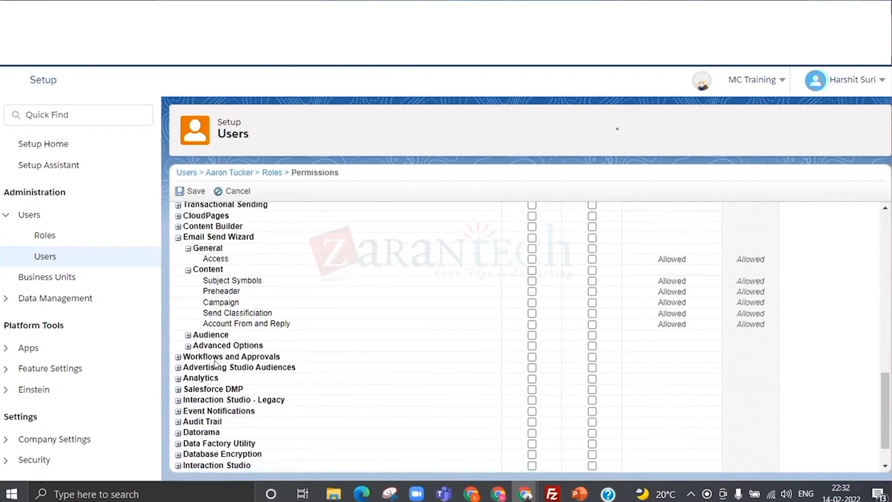
pyautogui.click(187, 336)
pyautogui.scroll(-2, 270, 369)
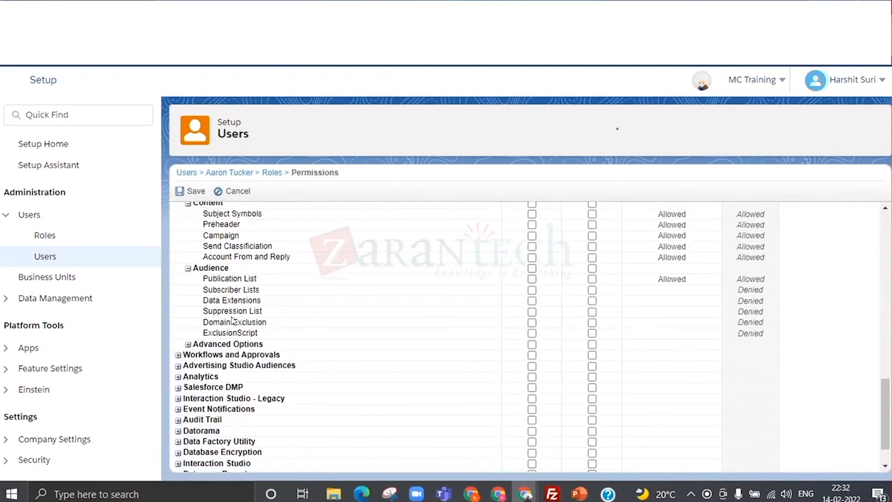
pyautogui.scroll(10, 310, 303)
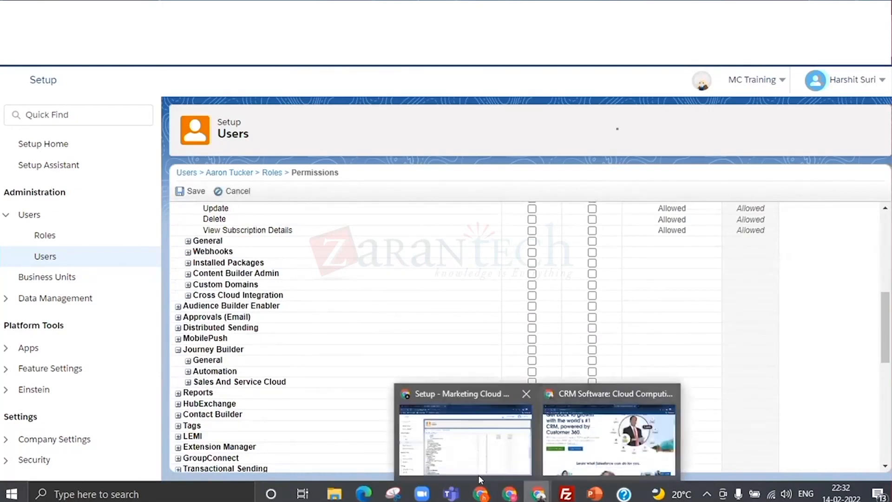
# - Switch back to the Sandbox1 session's Setup page and examine the options offered under Data Management
pyautogui.click(539, 493)
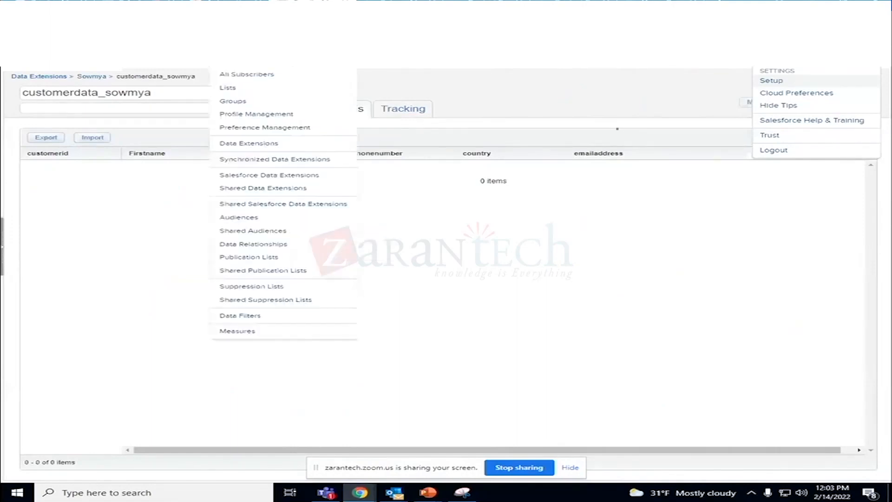
pyautogui.hotkey('ctrl', 'Tab')
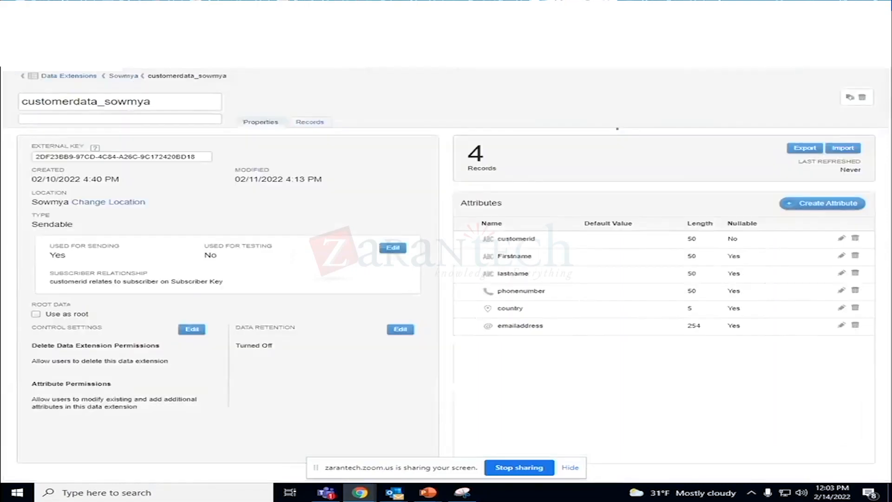
pyautogui.hotkey('ctrl', 'Tab')
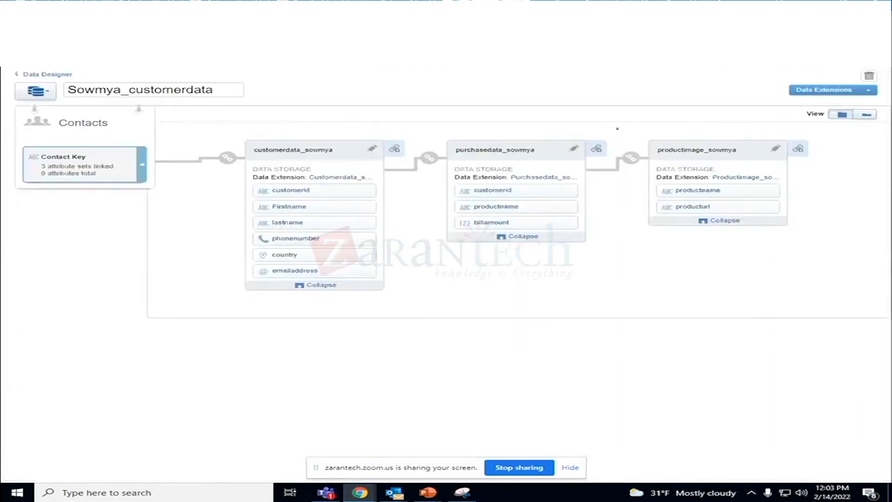
pyautogui.hotkey('ctrl', 'Tab')
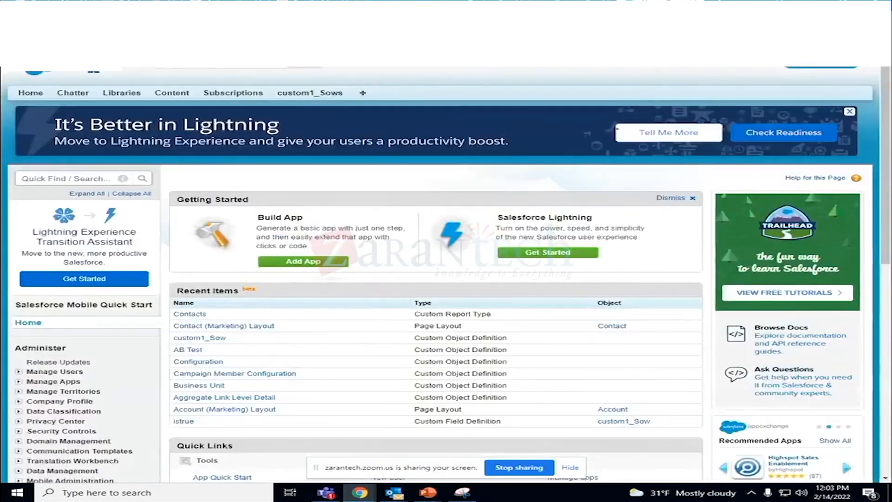
pyautogui.hotkey('ctrl', 'Tab')
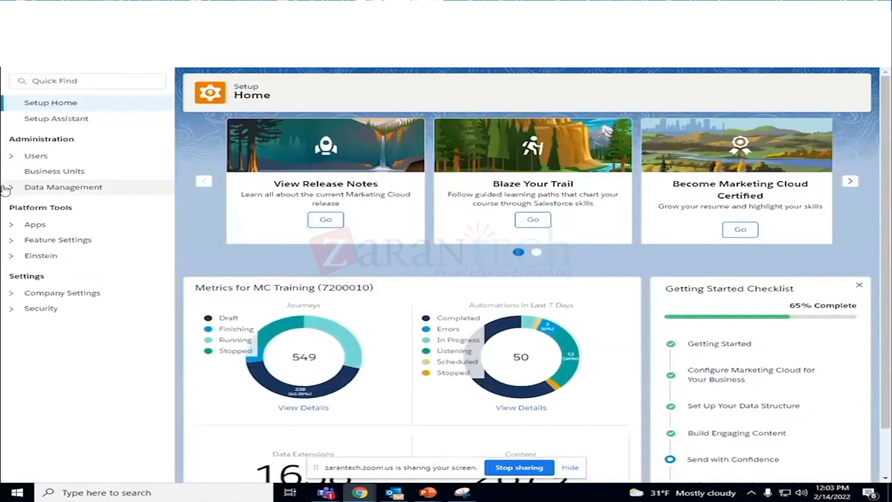
pyautogui.click(7, 188)
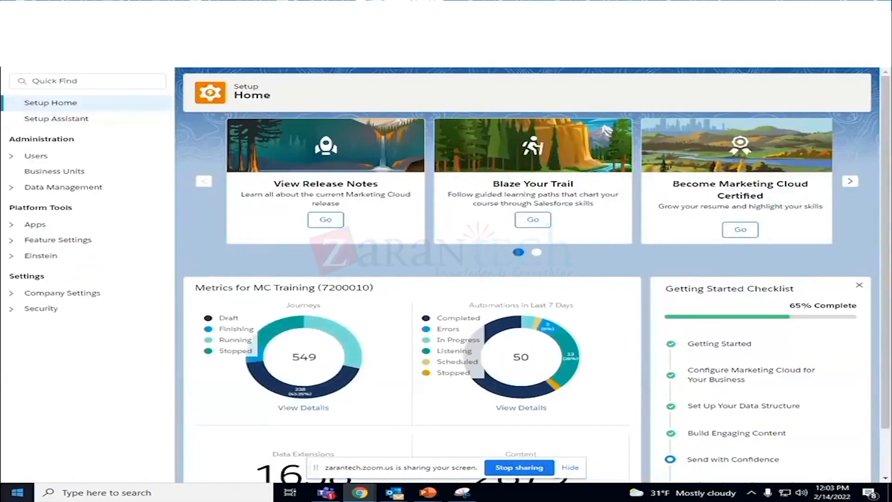
pyautogui.click(13, 186)
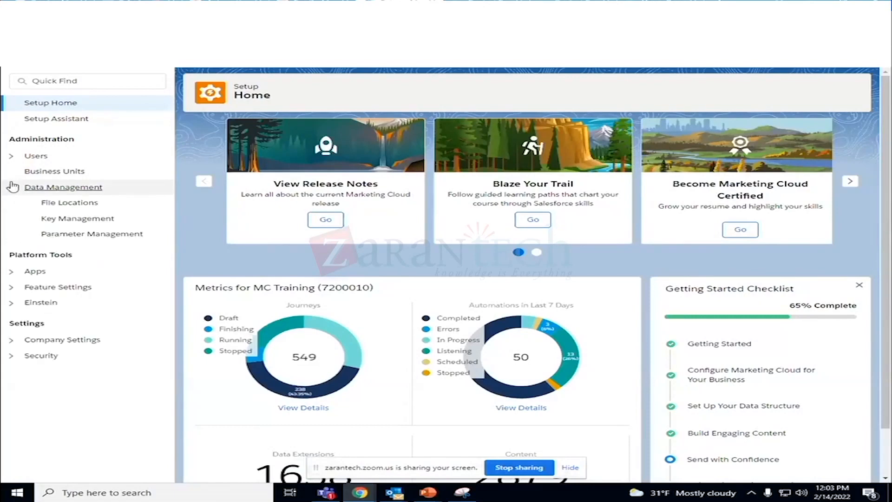
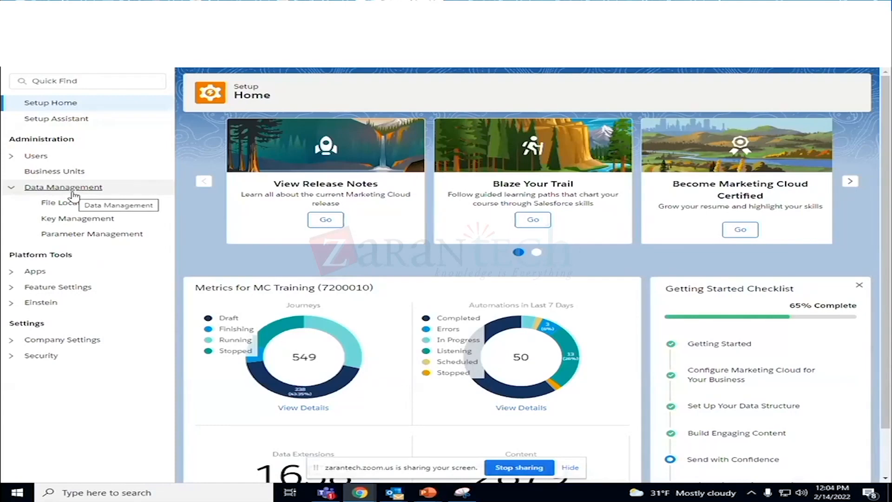
# - Examine the File Locations, Key Management and Parameter Management pages under Data Management
pyautogui.click(71, 203)
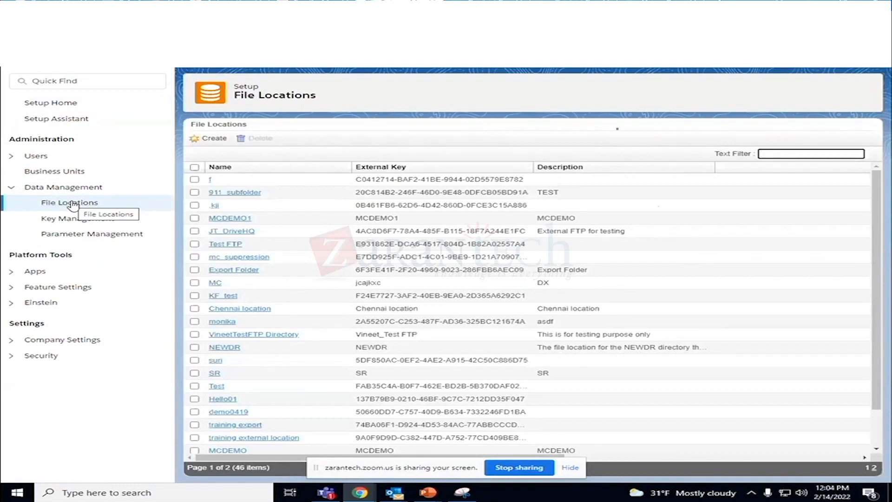
pyautogui.scroll(-1, 306, 264)
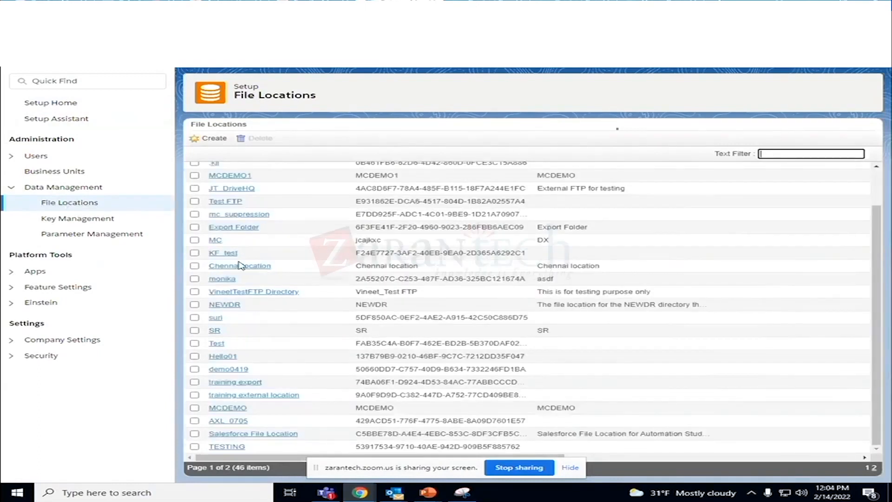
pyautogui.click(93, 220)
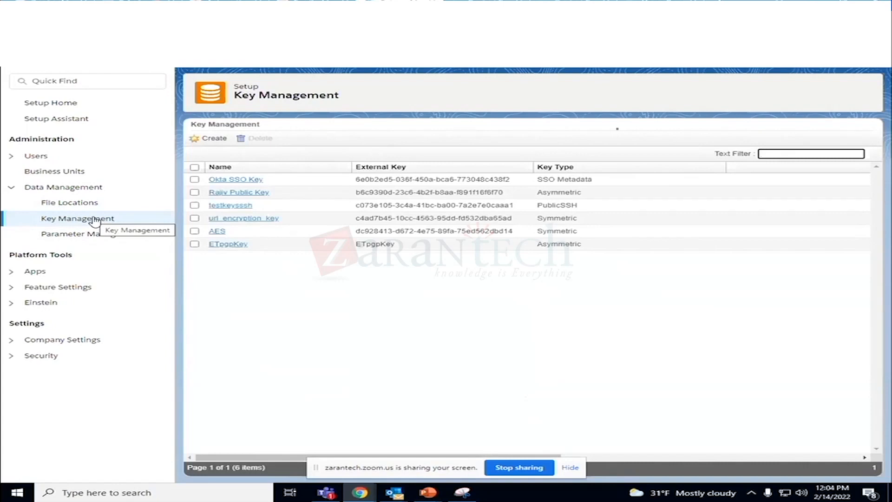
pyautogui.click(84, 236)
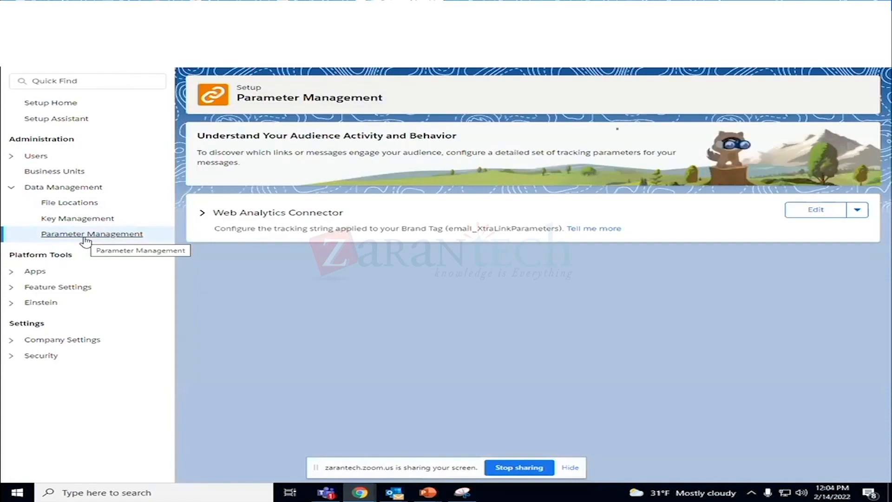
# - Return to File Locations, reload the Setup page, and open FTP Accounts under Data Management
pyautogui.click(85, 207)
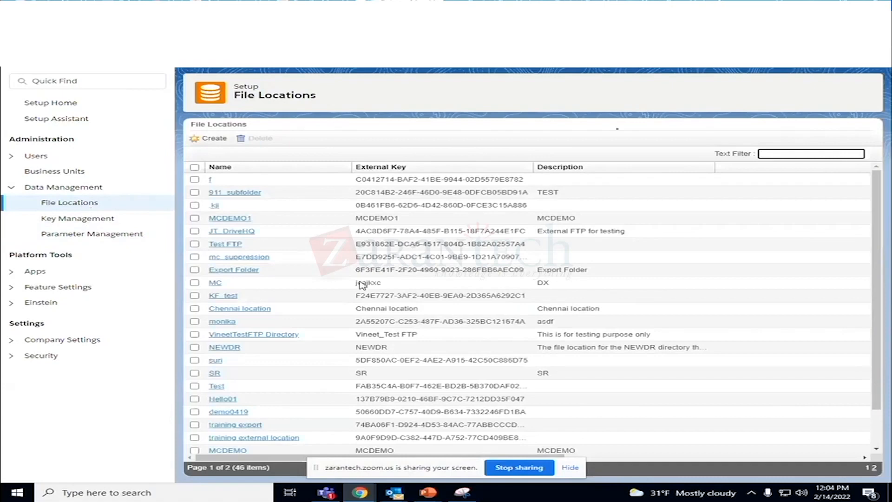
pyautogui.scroll(-1, 462, 314)
pyautogui.scroll(1, 461, 314)
pyautogui.click(59, 26)
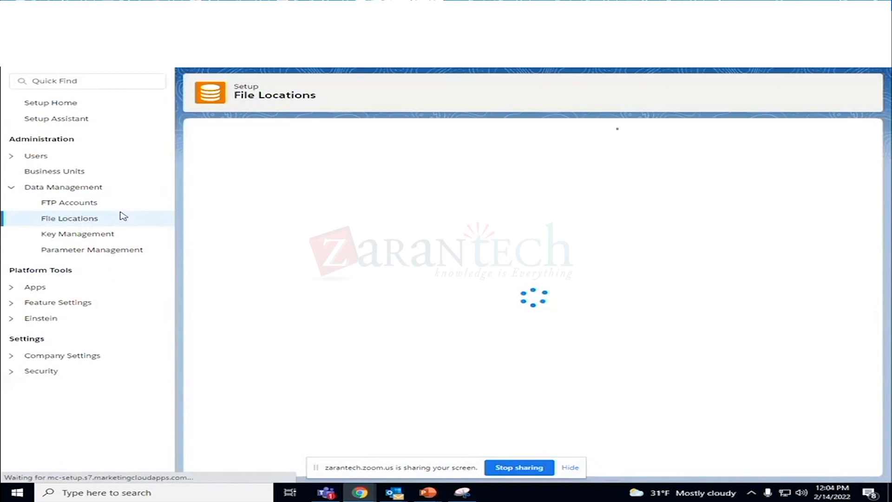
pyautogui.click(59, 204)
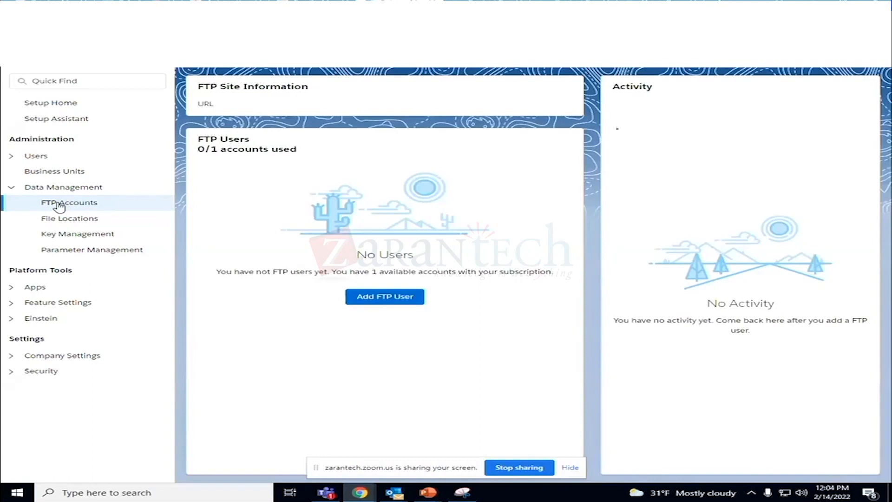
pyautogui.click(393, 303)
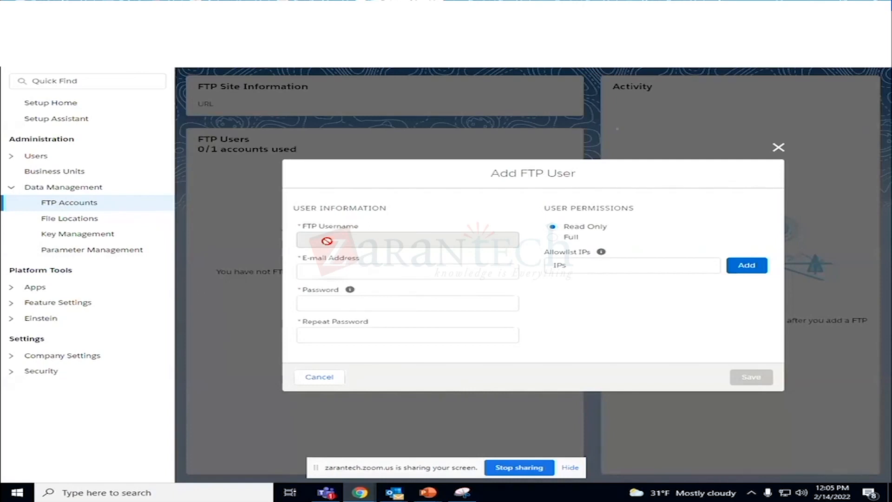
pyautogui.click(327, 270)
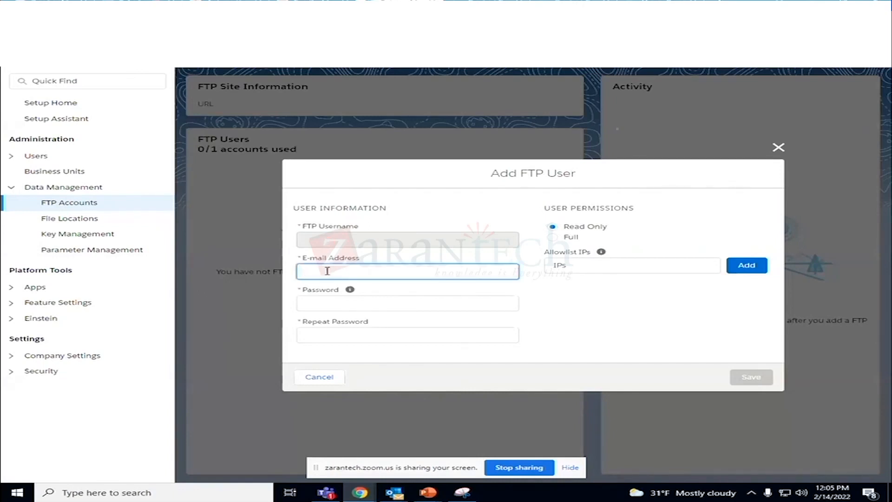
pyautogui.write('so')
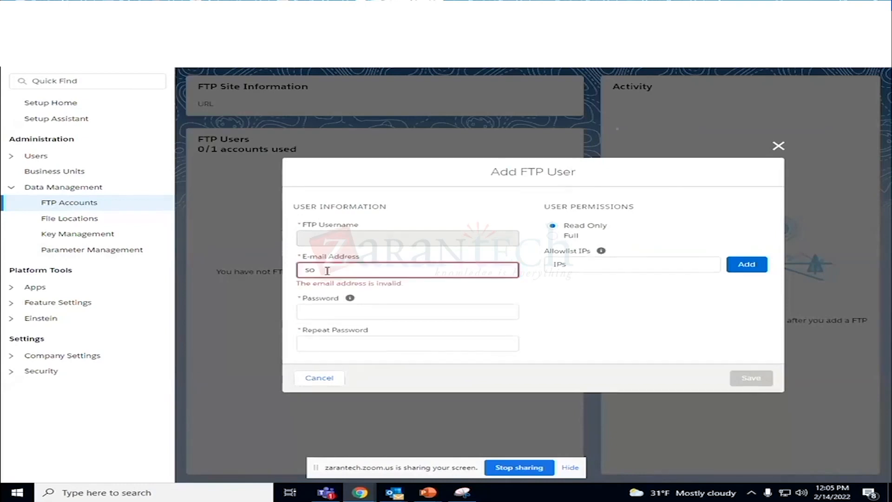
pyautogui.click(320, 378)
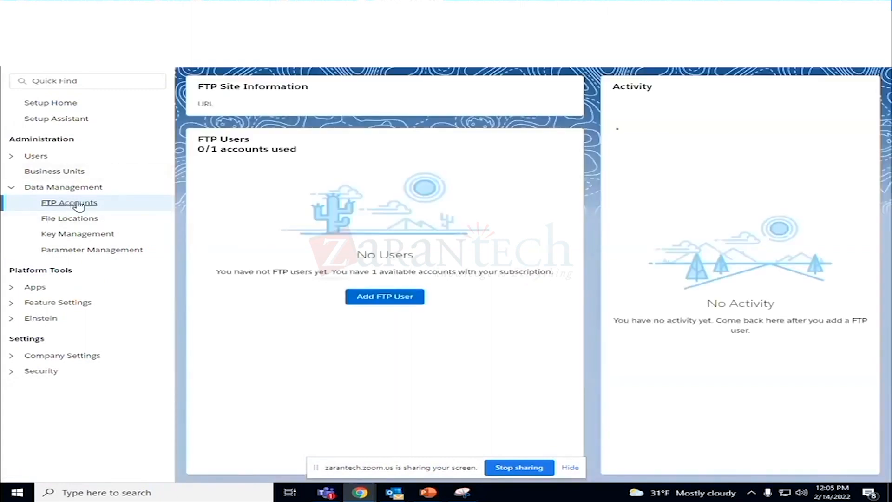
# - Start adding an FTP user with Full permissions and fill in the user's e-mail address
pyautogui.click(394, 294)
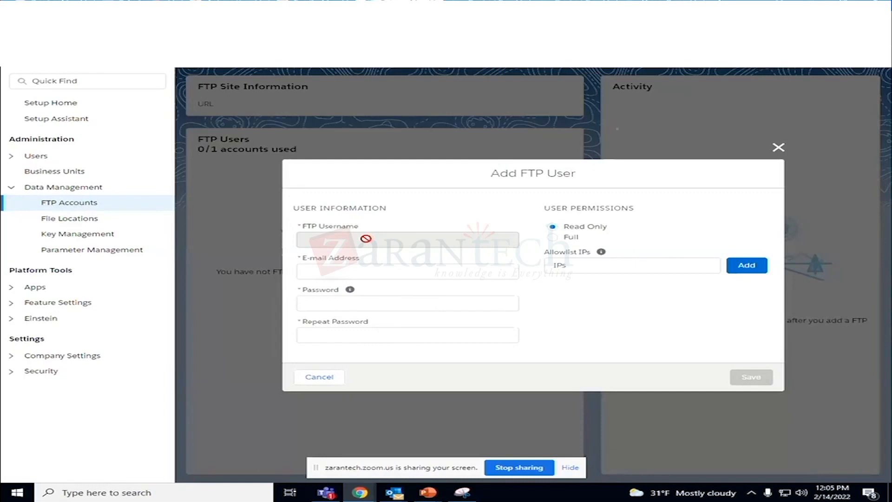
pyautogui.click(552, 236)
pyautogui.click(360, 271)
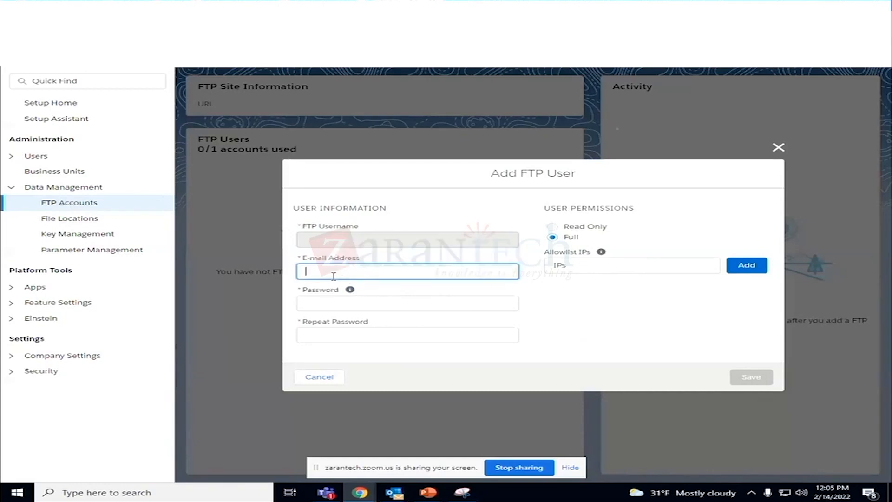
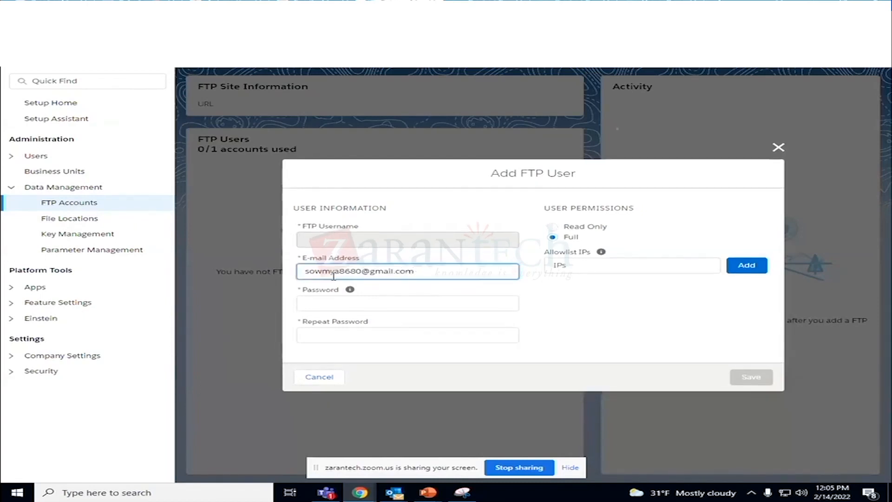
# - Try a password for the new FTP user and clear the Password field again
pyautogui.click(333, 304)
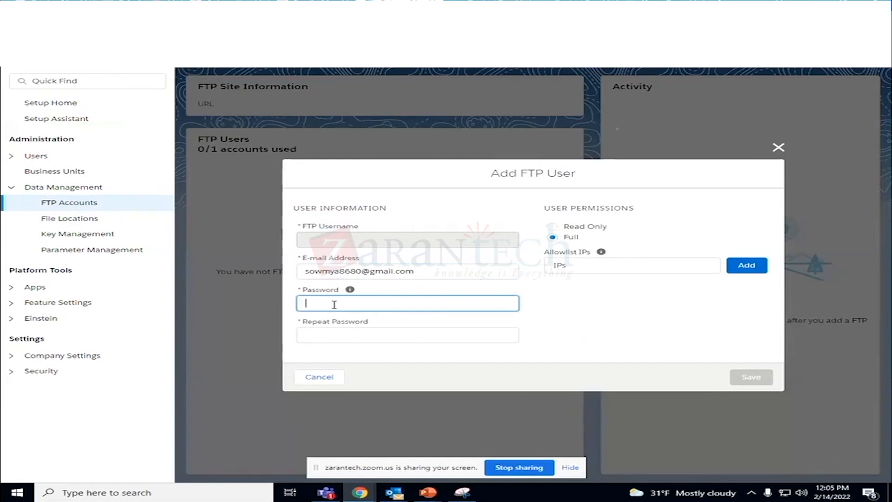
pyautogui.write('•••••••••')
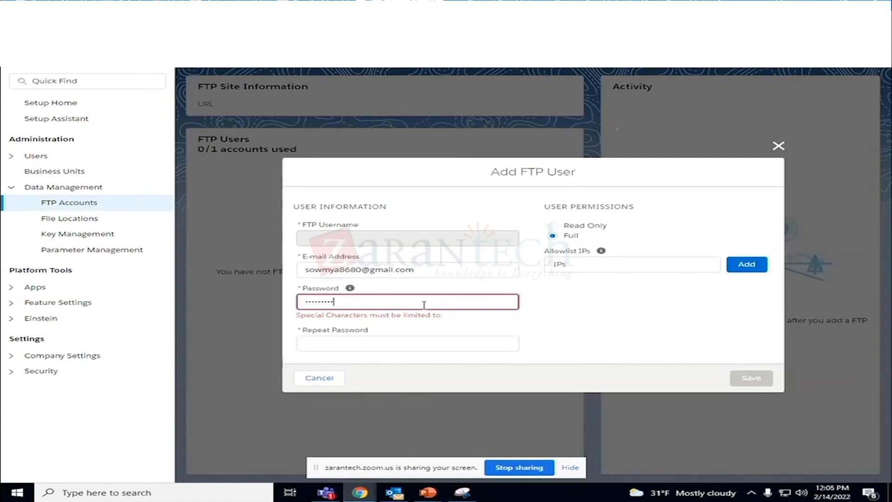
pyautogui.press('BackSpace')
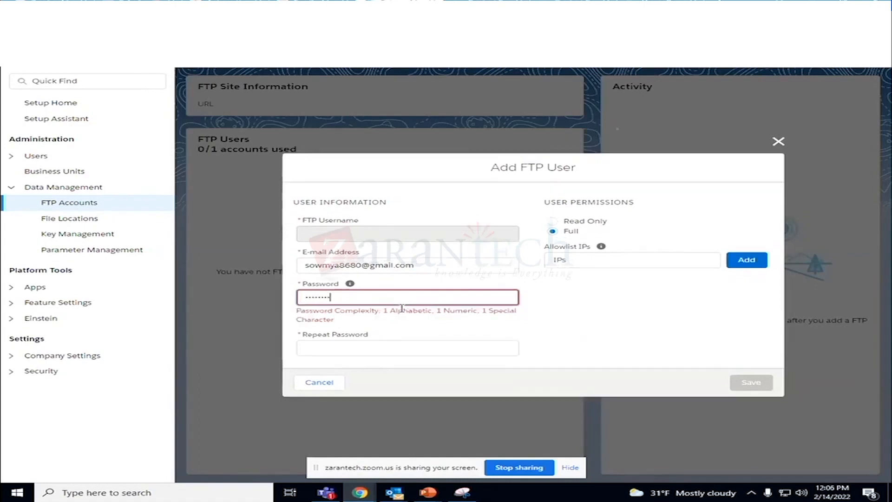
pyautogui.press('BackSpace')
pyautogui.press('BackSpace')
pyautogui.press('BackSpace')
pyautogui.press('BackSpace')
pyautogui.press('BackSpace')
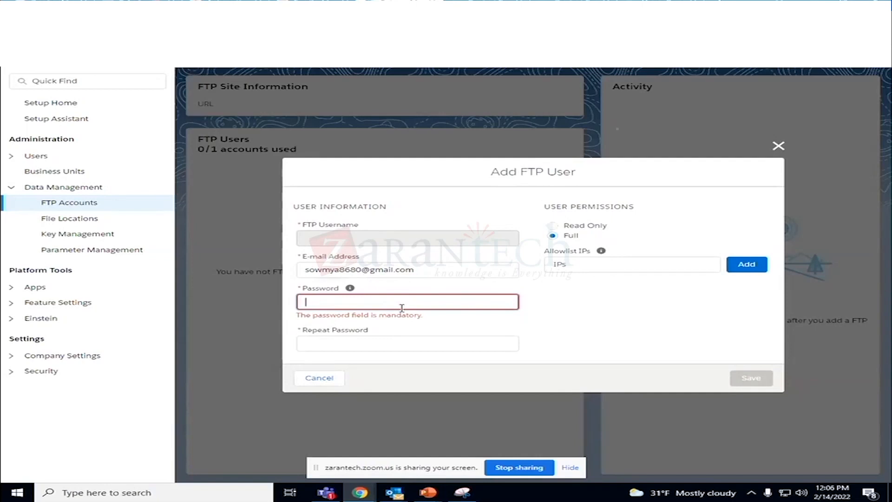
# - Try two alternative passwords in the FTP user's Password field, emptying it after each attempt
pyautogui.write('********')
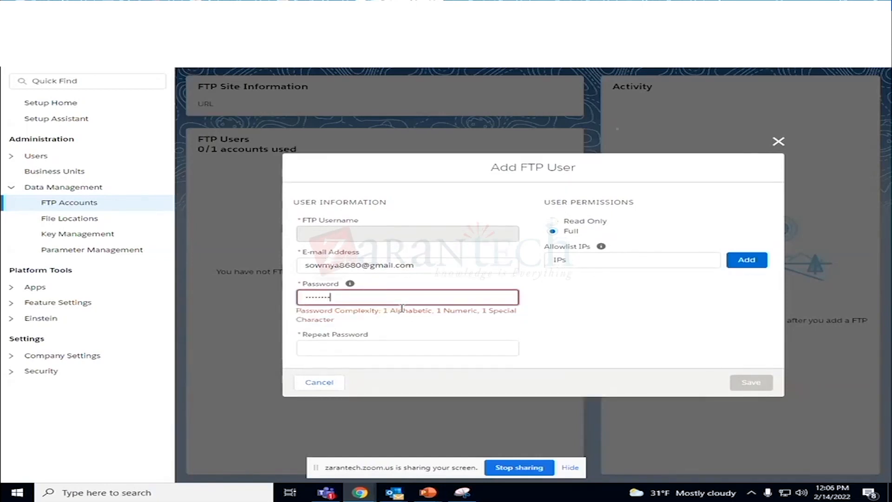
pyautogui.write('*')
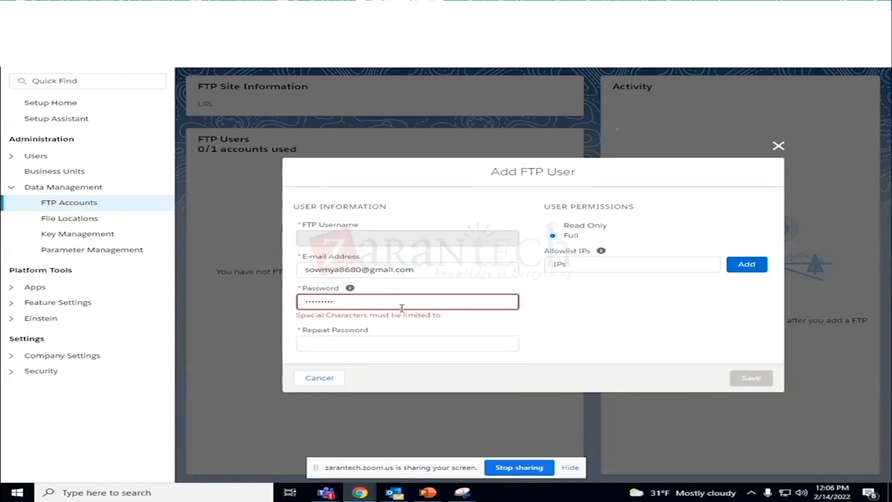
pyautogui.press('BackSpace')
pyautogui.press('BackSpace')
pyautogui.press('BackSpace')
pyautogui.press('BackSpace')
pyautogui.press('BackSpace')
pyautogui.press('BackSpace')
pyautogui.press('BackSpace')
pyautogui.write('*')
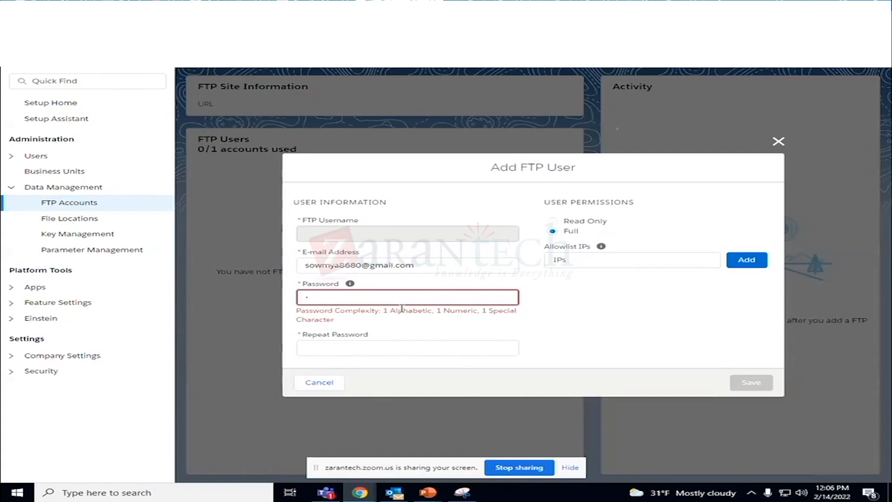
pyautogui.press('BackSpace')
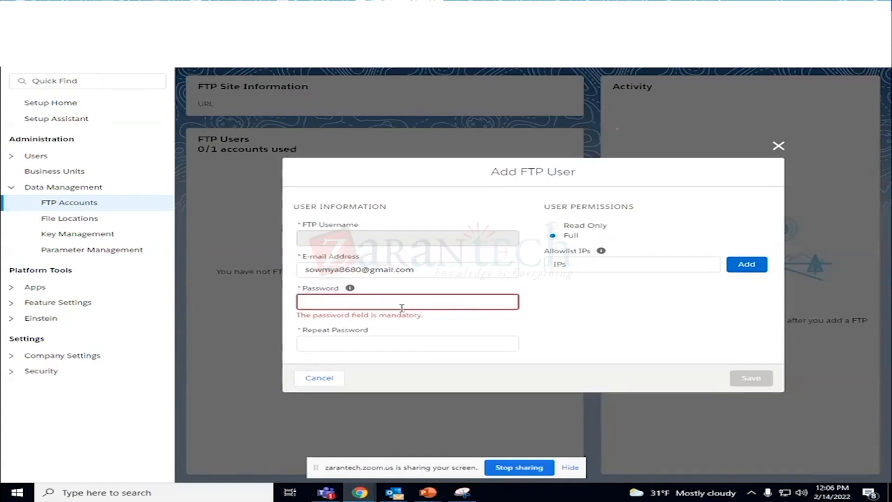
pyautogui.write('a')
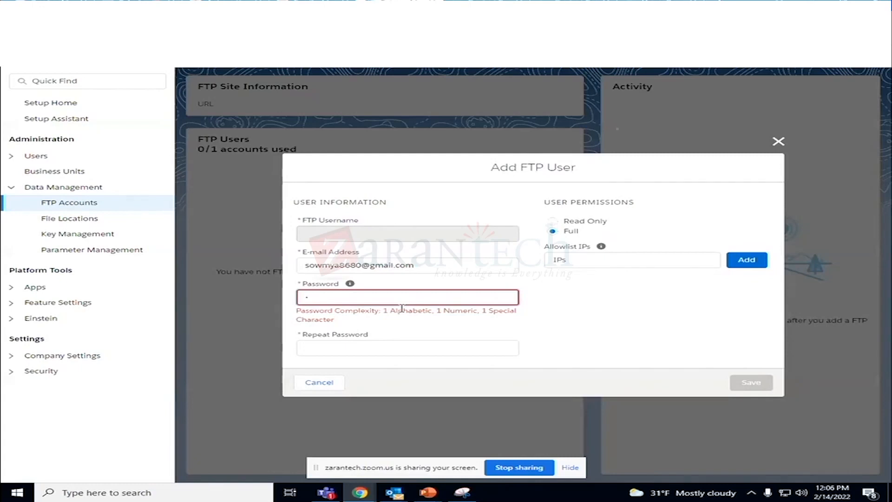
pyautogui.write('aaaaaaa@')
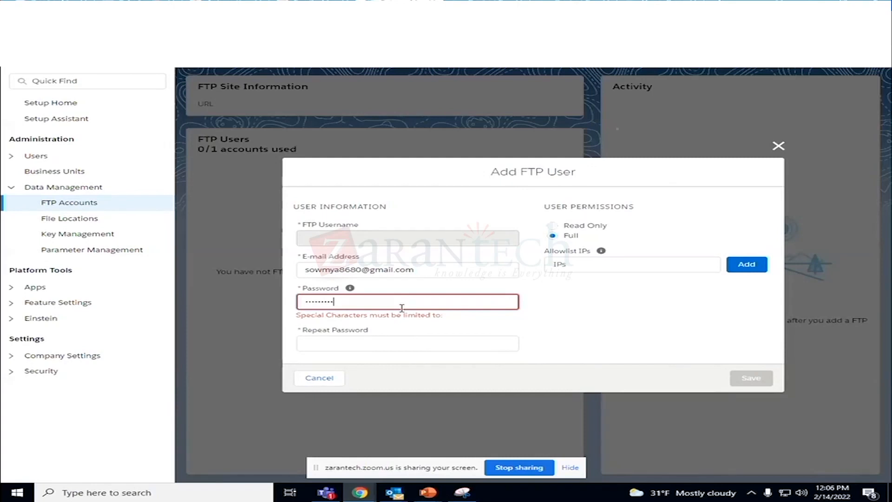
pyautogui.press('BackSpace')
pyautogui.press('BackSpace')
pyautogui.press('BackSpace')
pyautogui.press('BackSpace')
pyautogui.press('BackSpace')
pyautogui.press('BackSpace')
pyautogui.press('BackSpace')
pyautogui.press('BackSpace')
pyautogui.press('BackSpace')
pyautogui.press('BackSpace')
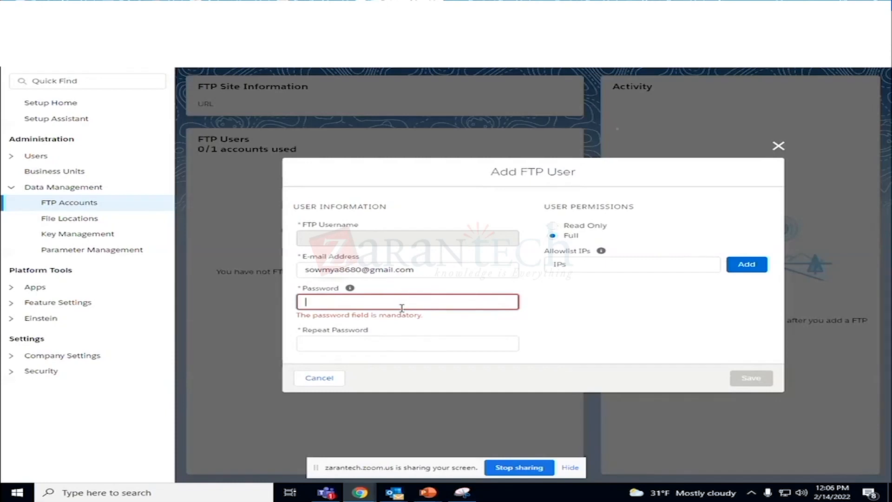
# - Test further password combinations for the FTP user and remove them from the Password field
pyautogui.write('a')
pyautogui.press('BackSpace')
pyautogui.write('••••••••')
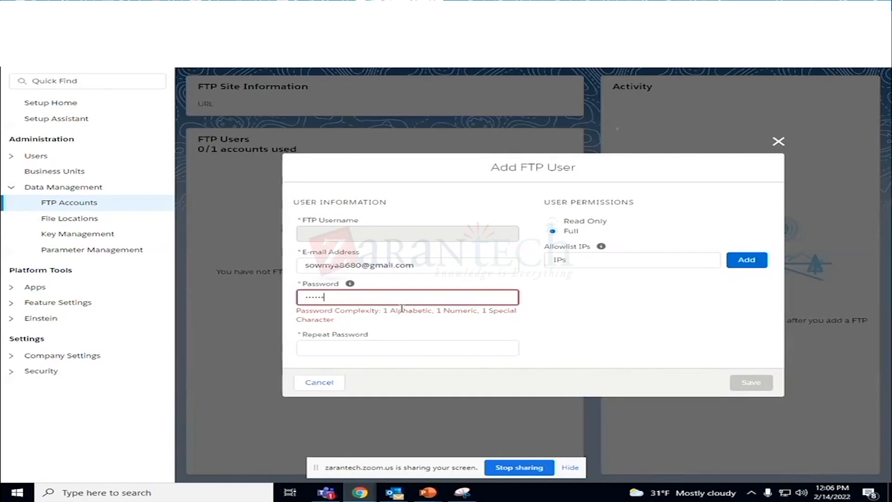
pyautogui.write('••')
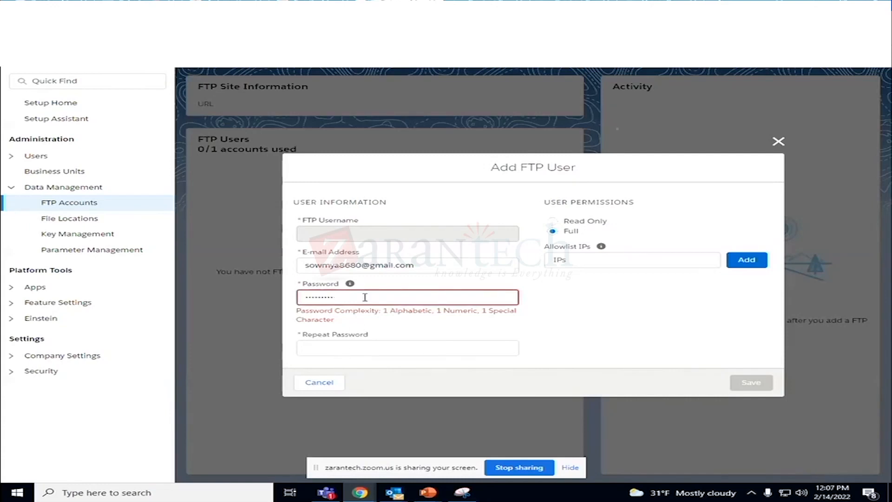
pyautogui.press('BackSpace')
pyautogui.press('BackSpace')
pyautogui.press('BackSpace')
pyautogui.press('BackSpace')
pyautogui.press('BackSpace')
pyautogui.press('BackSpace')
pyautogui.press('BackSpace')
pyautogui.press('BackSpace')
pyautogui.press('BackSpace')
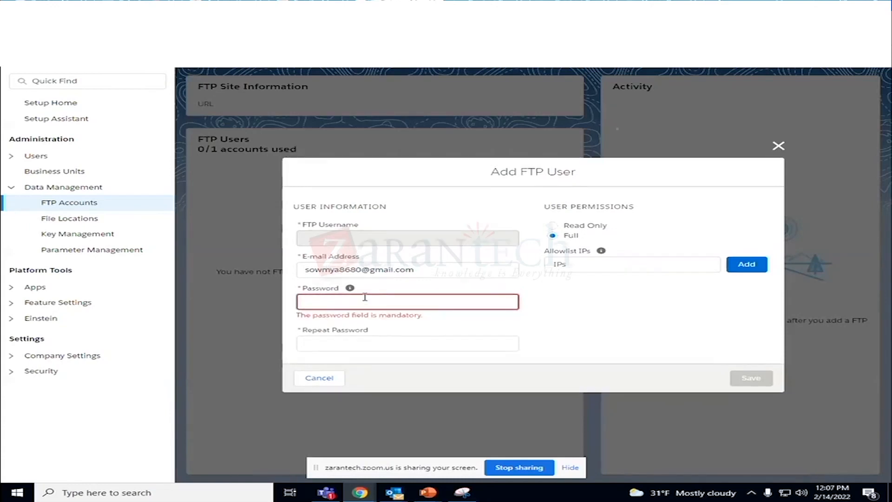
pyautogui.write('•••••')
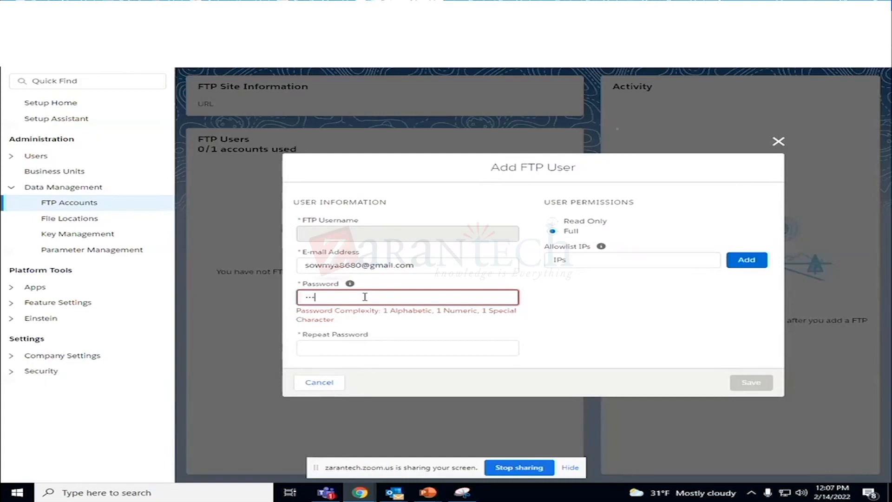
pyautogui.write('•••••')
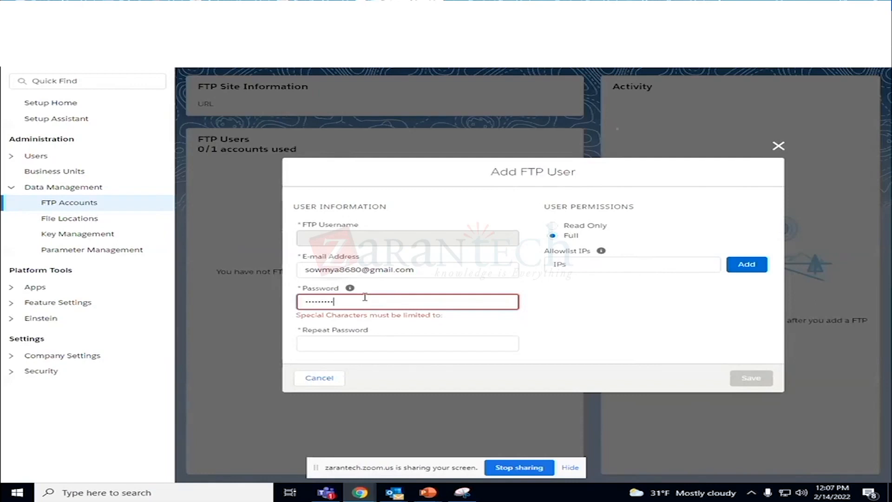
pyautogui.press('BackSpace')
pyautogui.press('BackSpace')
pyautogui.press('BackSpace')
pyautogui.press('BackSpace')
pyautogui.press('BackSpace')
pyautogui.press('BackSpace')
pyautogui.press('BackSpace')
pyautogui.press('BackSpace')
pyautogui.press('BackSpace')
# - Try another password in the FTP user's Password field, clear it, and cancel adding the user
pyautogui.write('•')
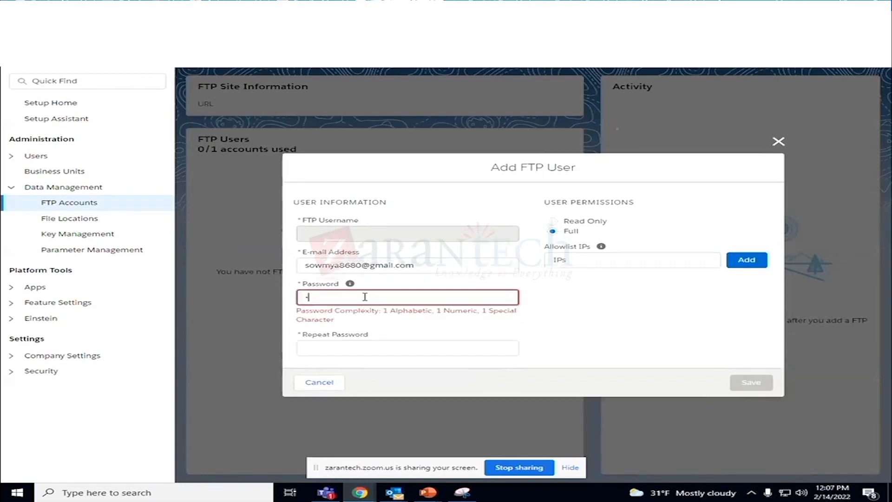
pyautogui.write('••••••••••••••••')
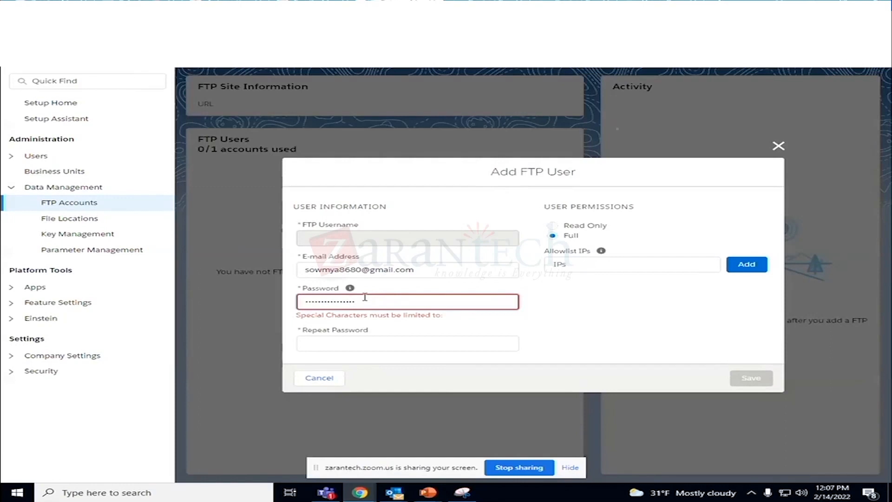
pyautogui.click(335, 351)
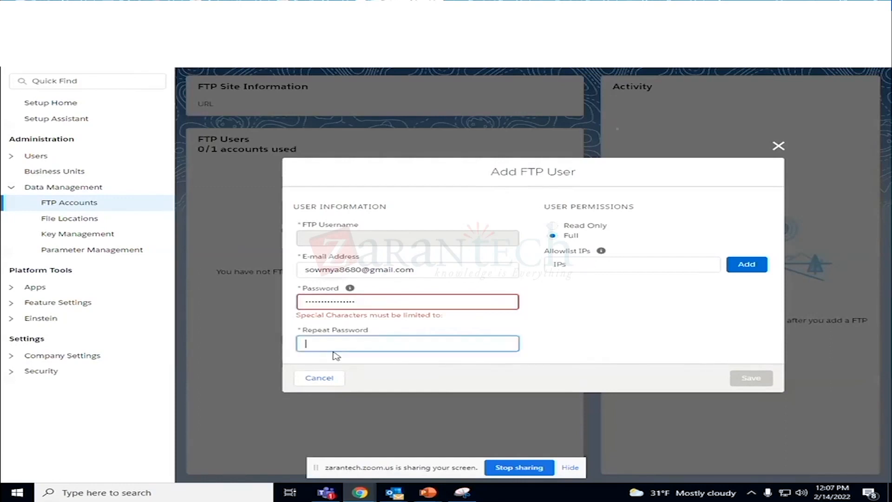
pyautogui.click(363, 301)
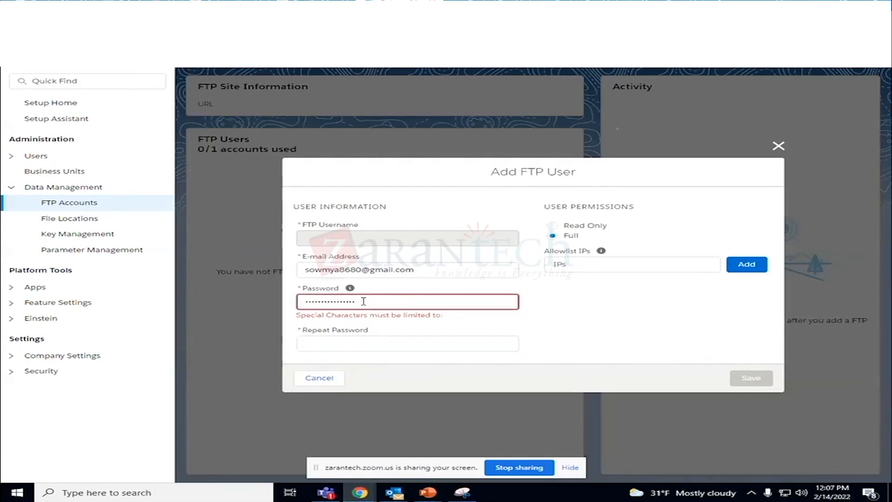
pyautogui.hotkey('ctrl', 'a')
pyautogui.press('BackSpace')
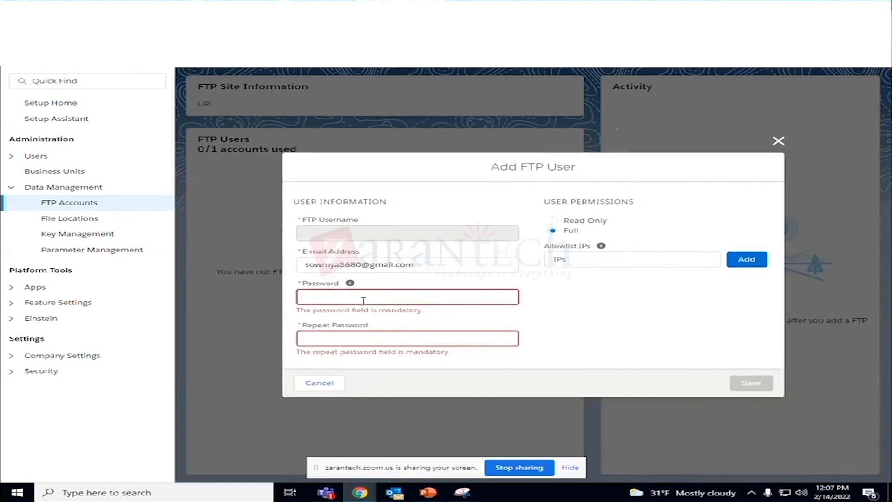
pyautogui.click(322, 384)
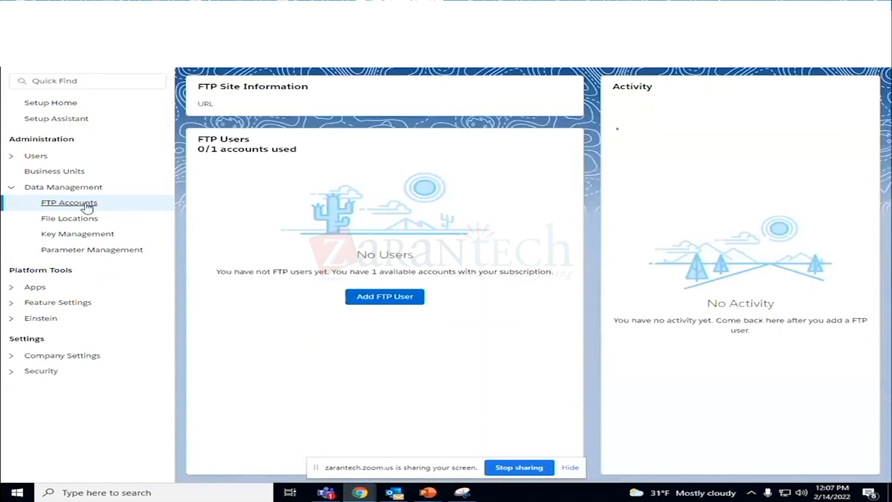
# - Check the blank Add FTP User form, close it, and review how many FTP accounts are used
pyautogui.click(396, 300)
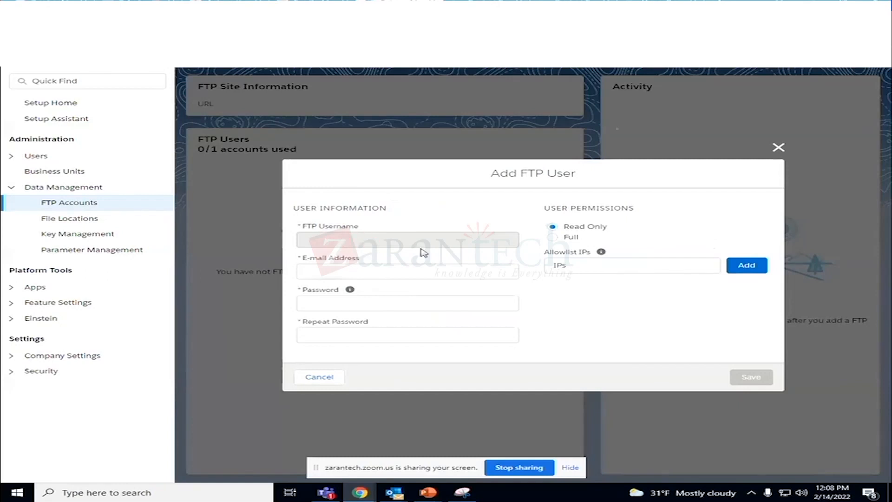
pyautogui.click(778, 148)
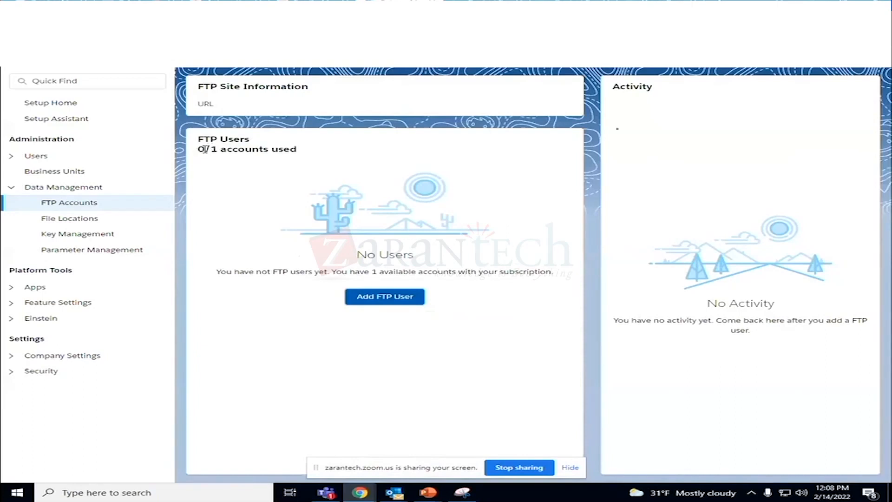
pyautogui.moveTo(198, 149); pyautogui.dragTo(308, 153)
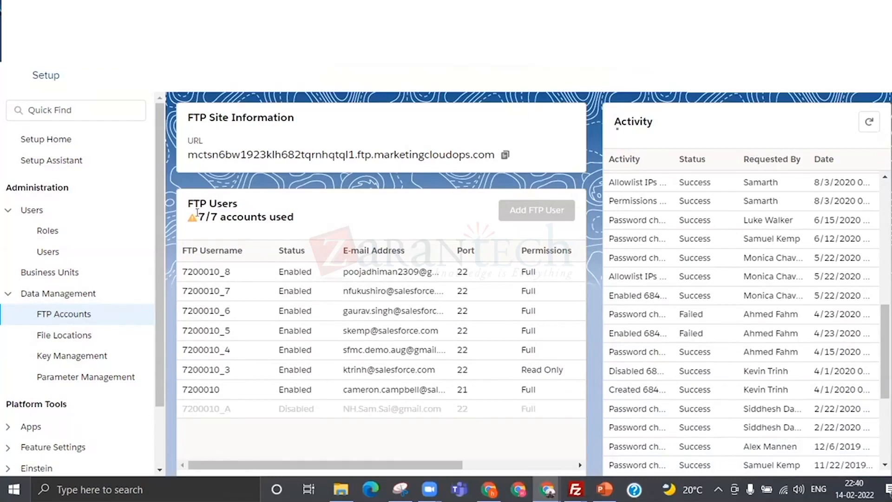
# - Review the FTP account usage and the listed FTP users, and copy the FTP site URL
pyautogui.moveTo(199, 216); pyautogui.dragTo(293, 217)
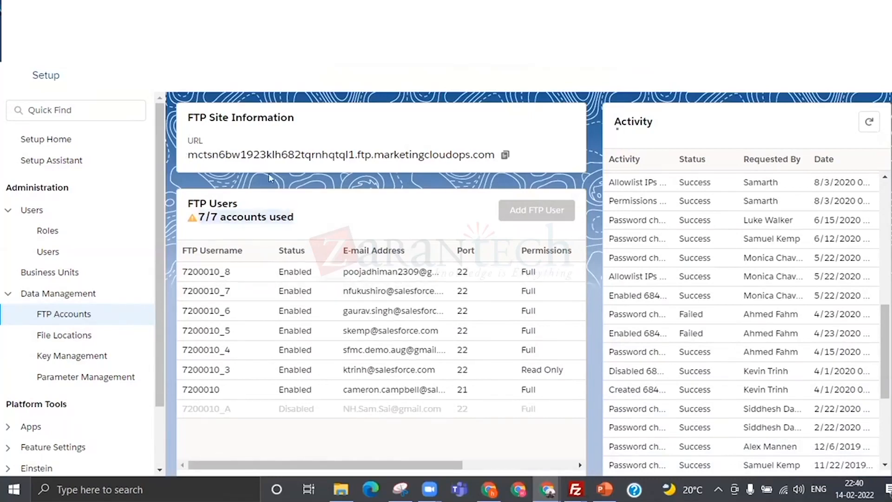
pyautogui.click(209, 270)
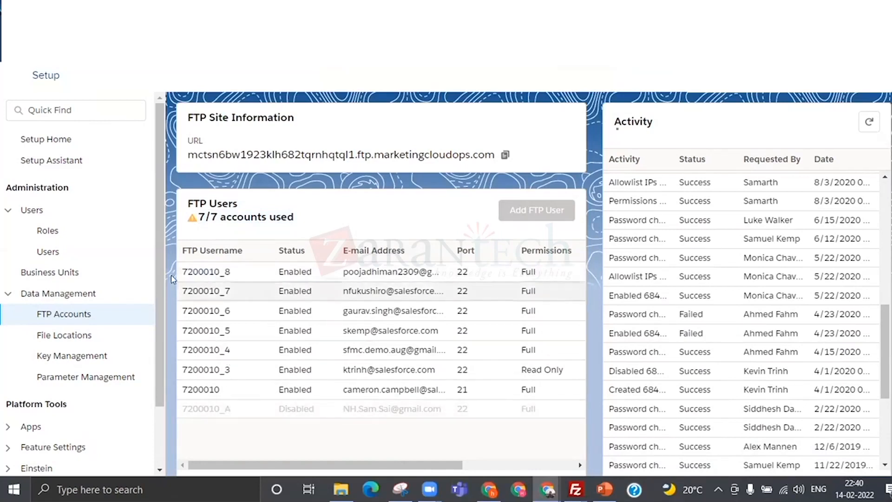
pyautogui.moveTo(183, 269); pyautogui.dragTo(242, 409)
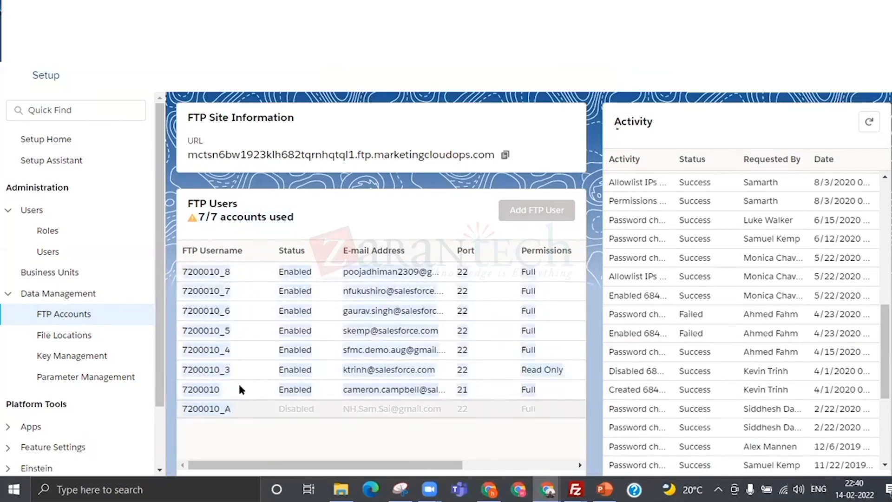
pyautogui.click(507, 156)
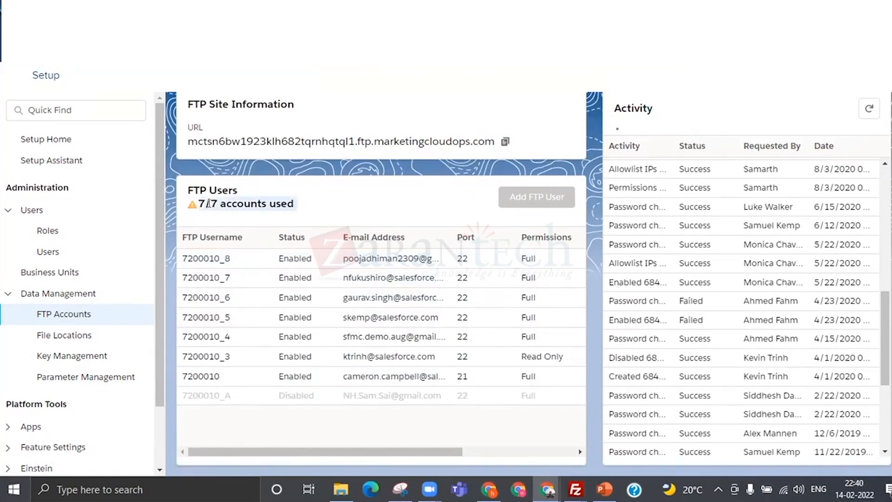
# - Examine the FTP account limit, the FTP users table with its first username, and the Activity log
pyautogui.moveTo(199, 204); pyautogui.dragTo(355, 204)
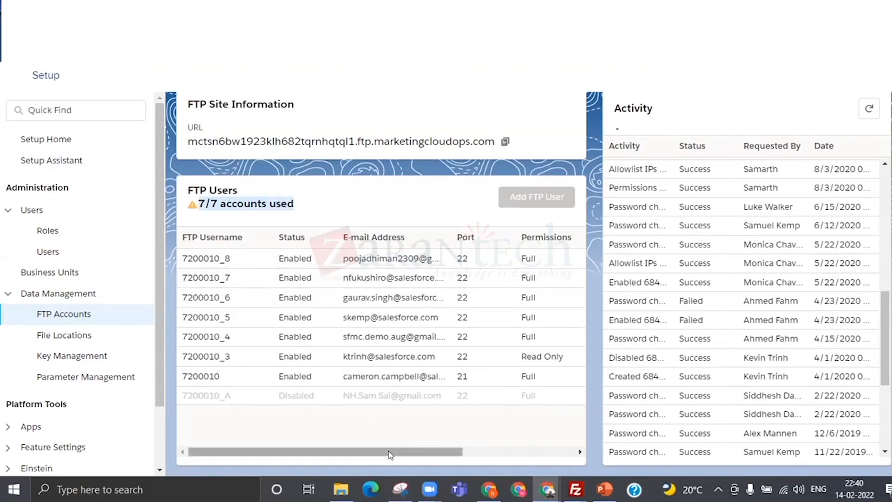
pyautogui.moveTo(393, 452); pyautogui.dragTo(417, 456)
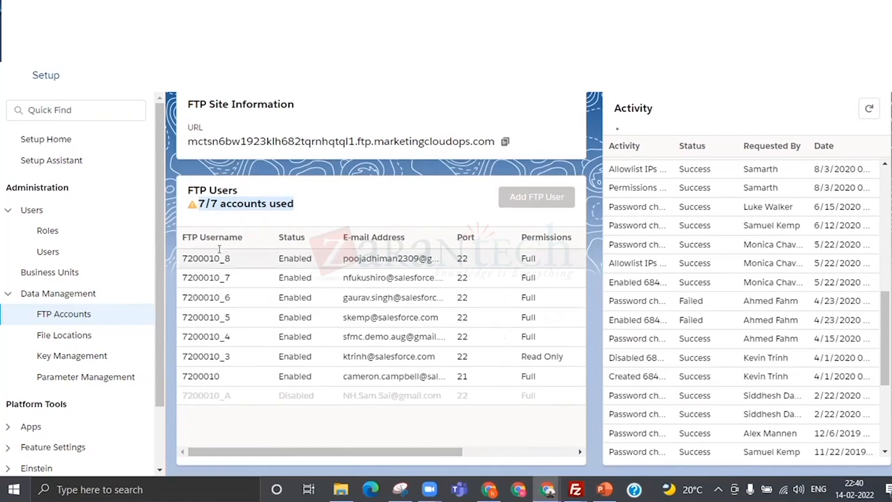
pyautogui.scroll(10, 690, 310)
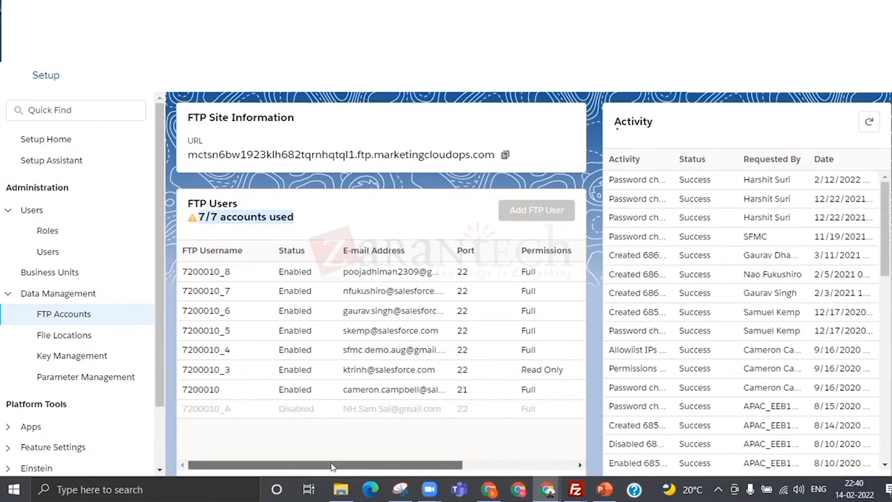
pyautogui.moveTo(364, 465); pyautogui.dragTo(263, 447)
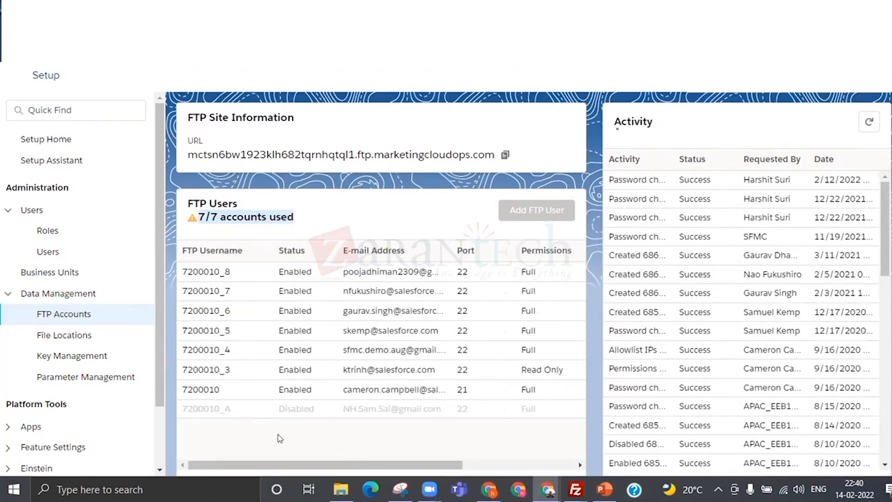
pyautogui.click(191, 269)
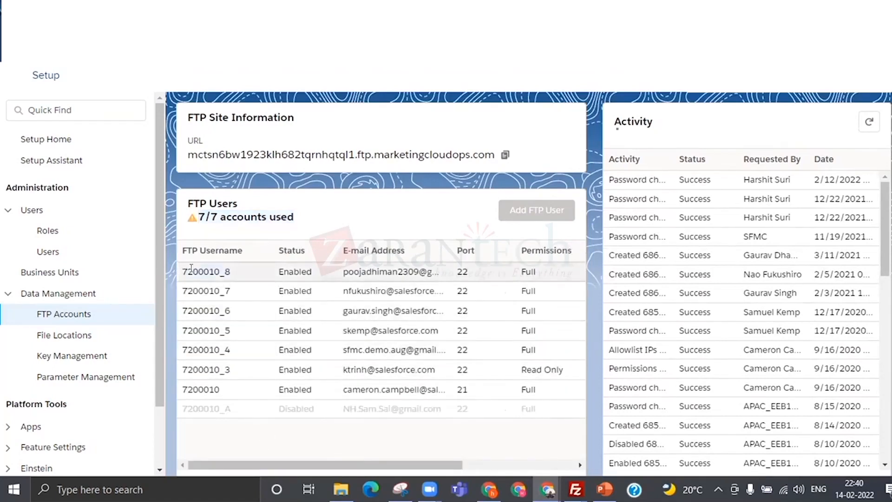
pyautogui.doubleClick(191, 268)
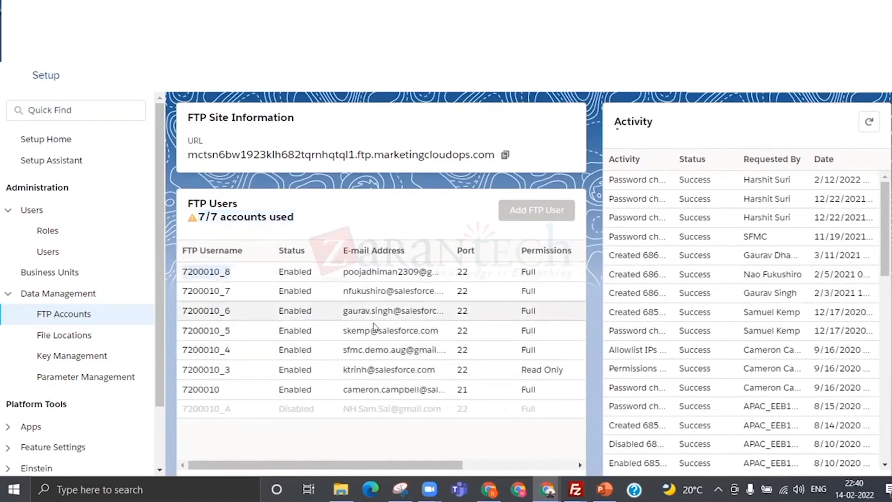
pyautogui.scroll(-1, 376, 334)
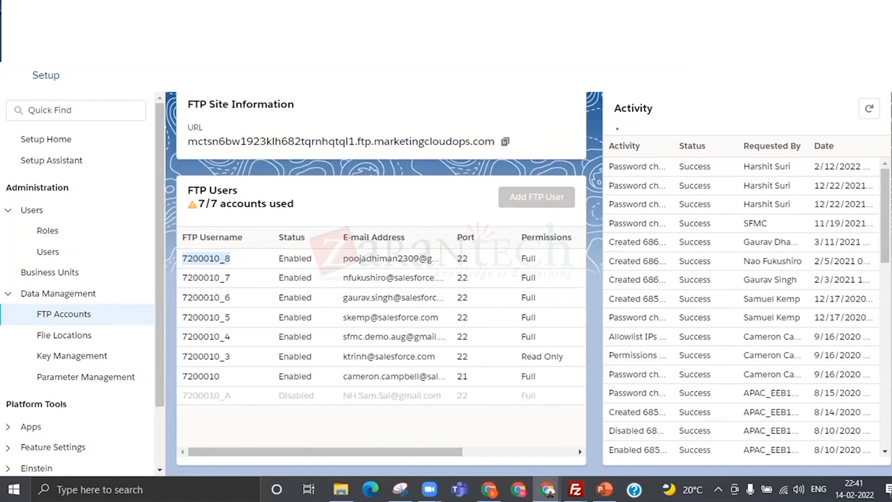
pyautogui.scroll(1, 535, 221)
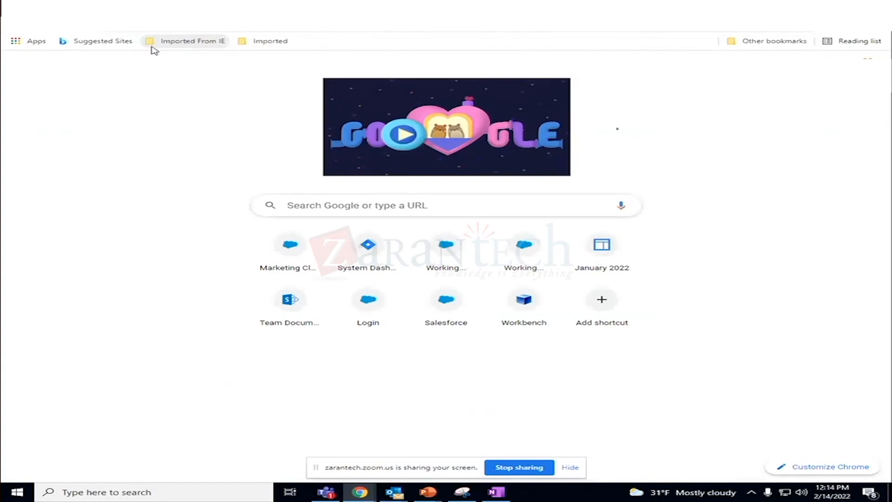
# - Look through the programs installed on Windows for an FTP client
pyautogui.click(395, 27)
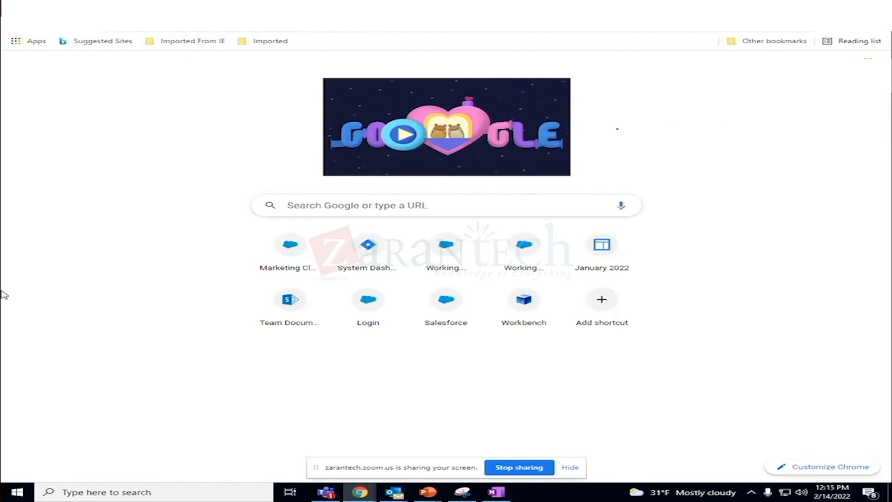
pyautogui.click(16, 492)
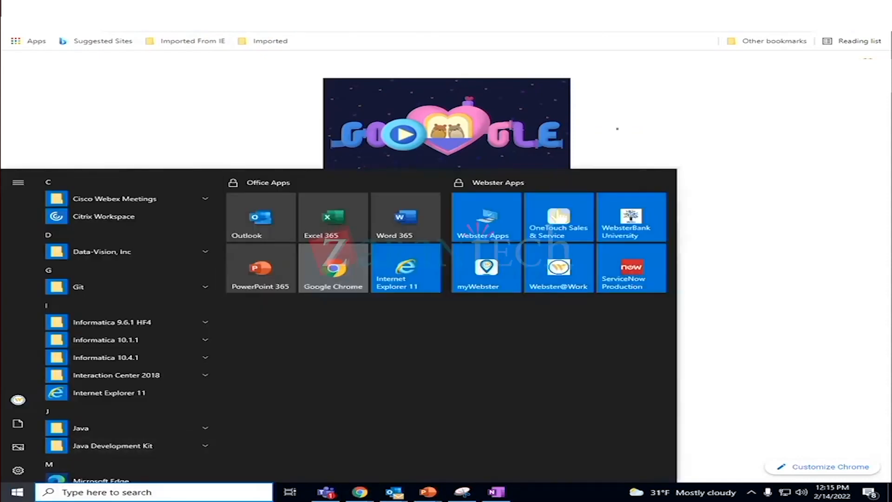
pyautogui.scroll(-10, 135, 447)
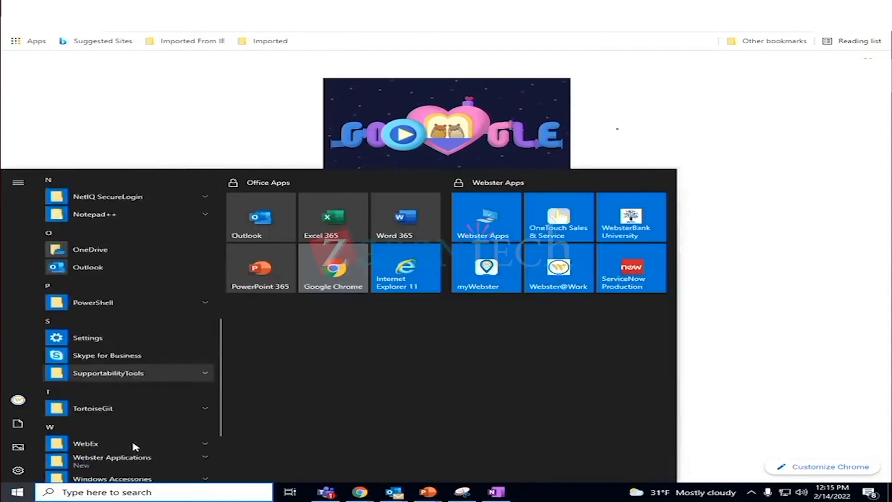
pyautogui.scroll(7, 135, 446)
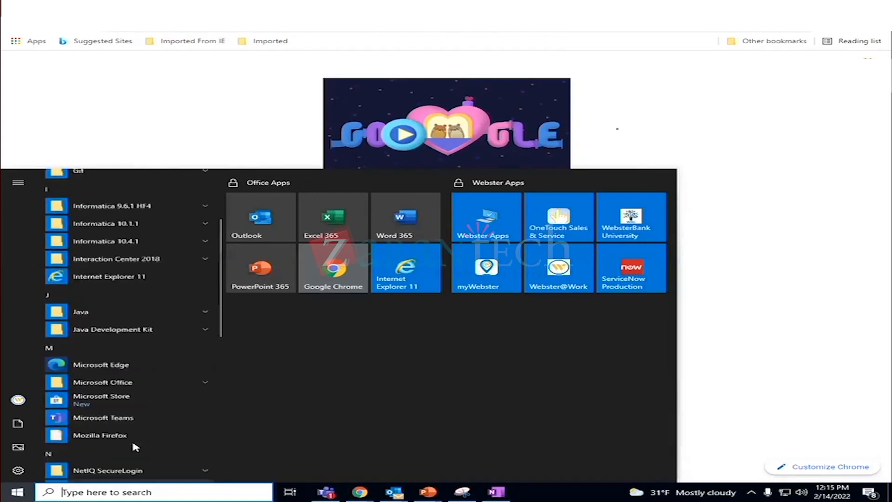
pyautogui.scroll(3, 135, 447)
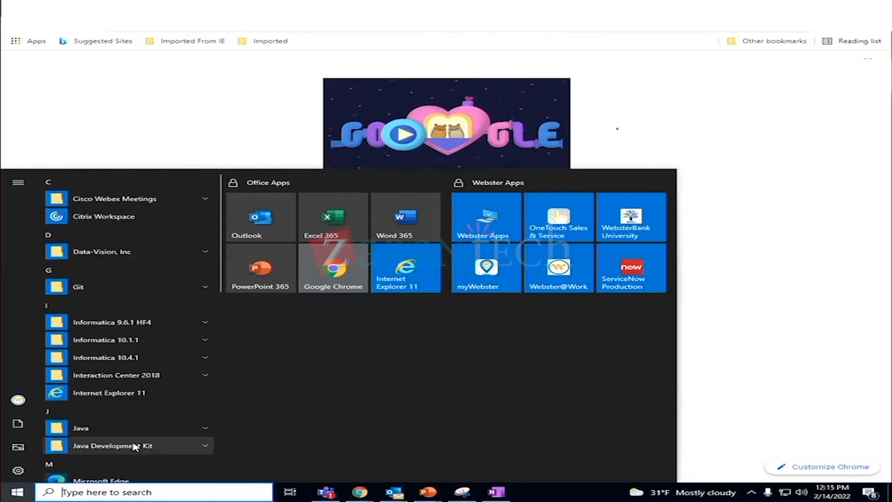
pyautogui.scroll(-2, 134, 447)
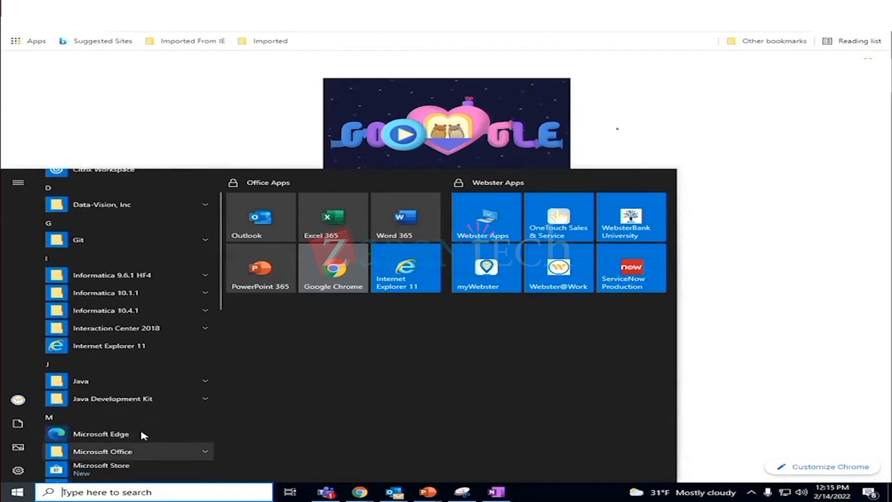
pyautogui.scroll(2, 147, 425)
pyautogui.scroll(-5, 152, 418)
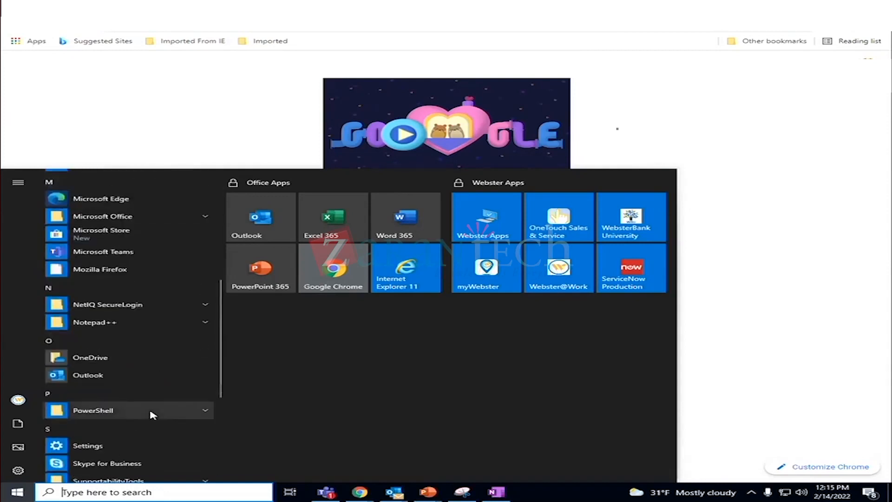
# - Search Windows for "wincp" and launch WinSCP
pyautogui.write('wi')
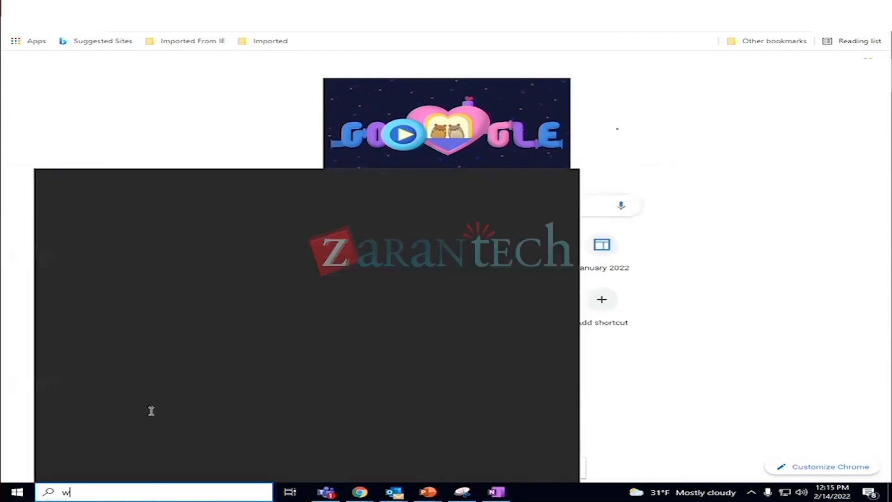
pyautogui.press('BackSpace')
pyautogui.press('BackSpace')
pyautogui.moveTo(396, 495)
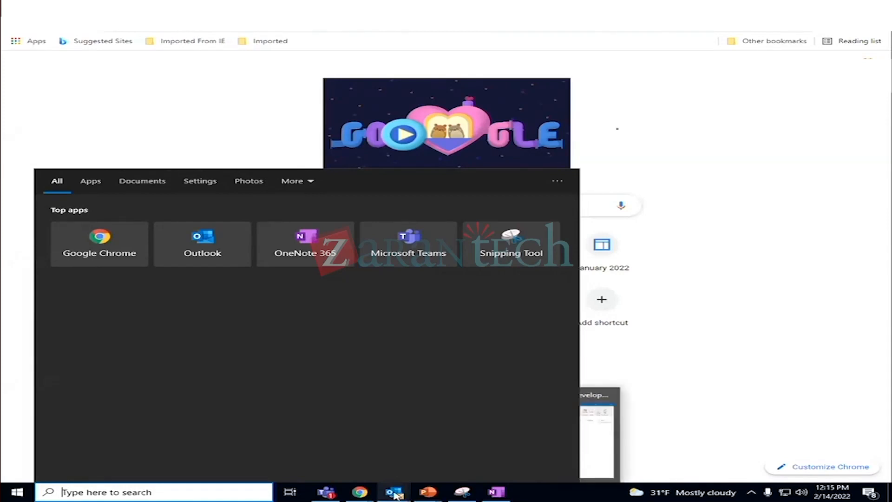
pyautogui.write('win')
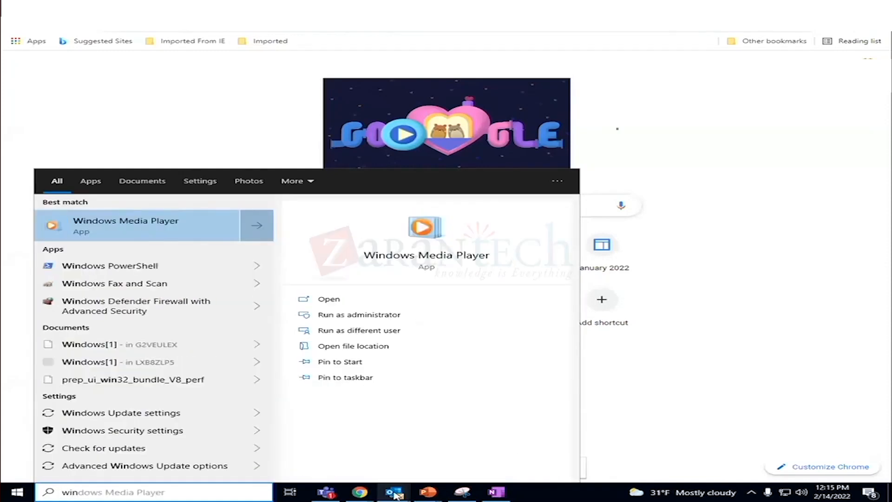
pyautogui.write('cp')
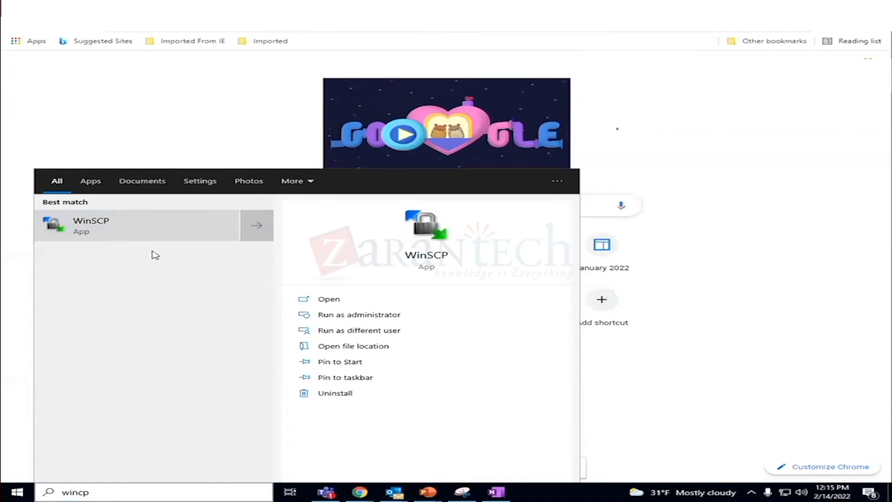
pyautogui.press('Return')
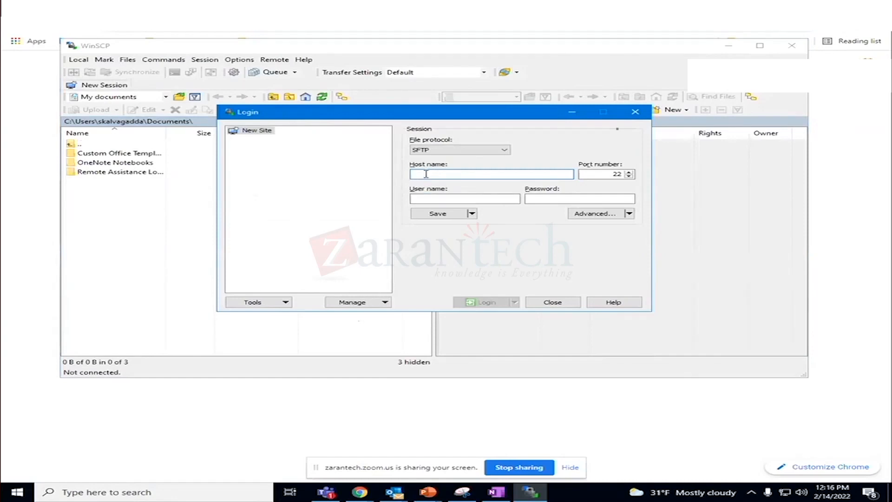
# - Fill in the login's host name with the copied FTP site URL and the user name with the FTP username from the OneNote page
pyautogui.hotkey('ctrl', 'v')
pyautogui.click(423, 197)
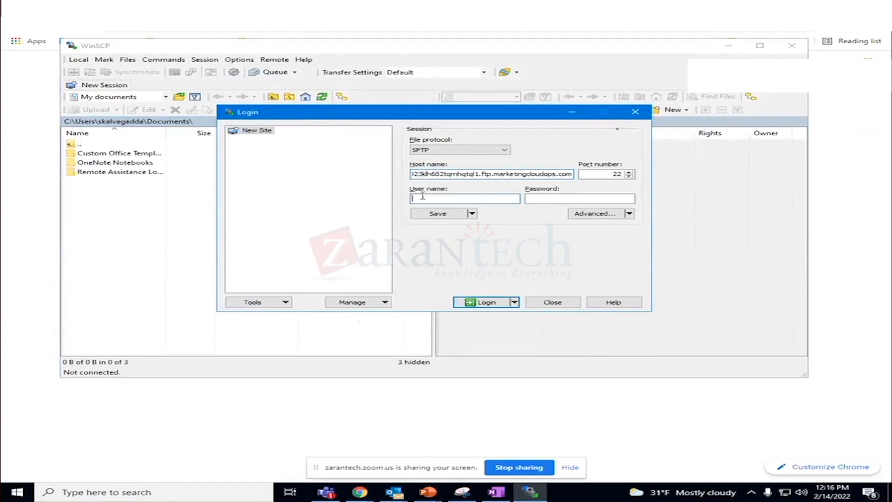
pyautogui.click(496, 491)
pyautogui.moveTo(167, 156); pyautogui.dragTo(112, 156)
pyautogui.hotkey('ctrl', 'c')
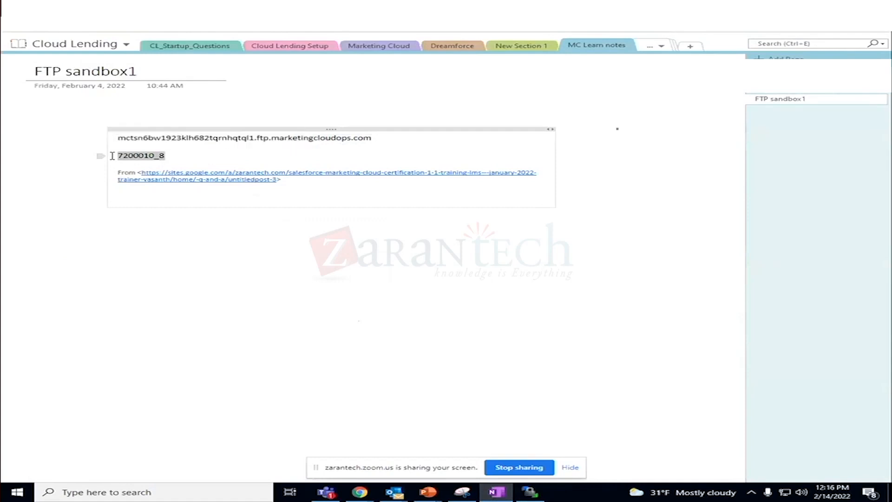
pyautogui.hotkey('alt', 'Tab')
pyautogui.click(445, 199)
pyautogui.hotkey('ctrl', 'v')
# - Enter the FTP account password and try to log in over SFTP on port 22
pyautogui.click(537, 198)
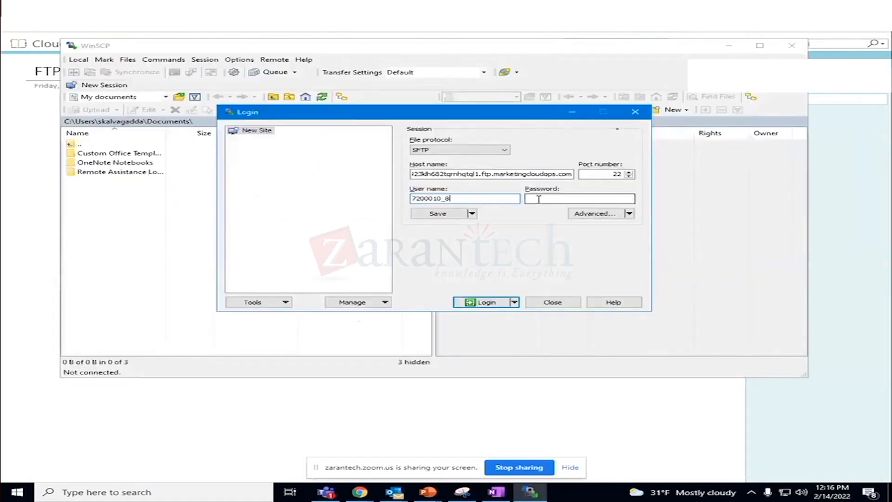
pyautogui.write('**********')
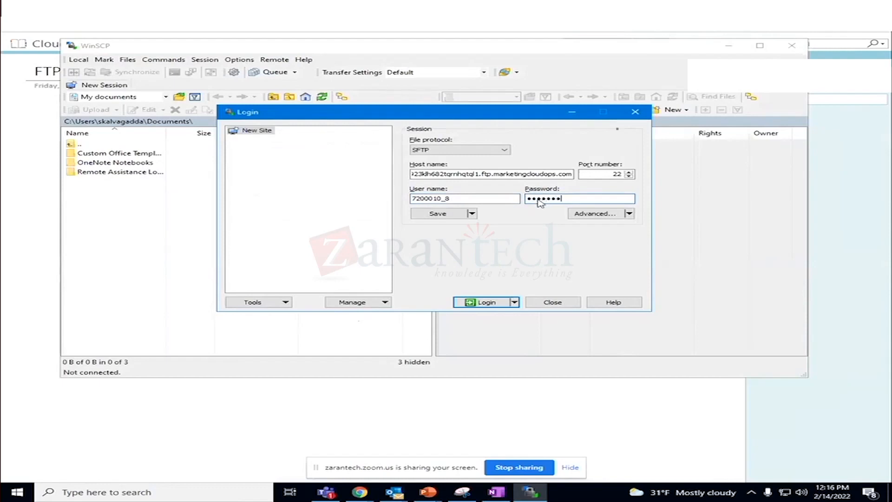
pyautogui.write('*')
pyautogui.write('•••••••')
pyautogui.click(494, 303)
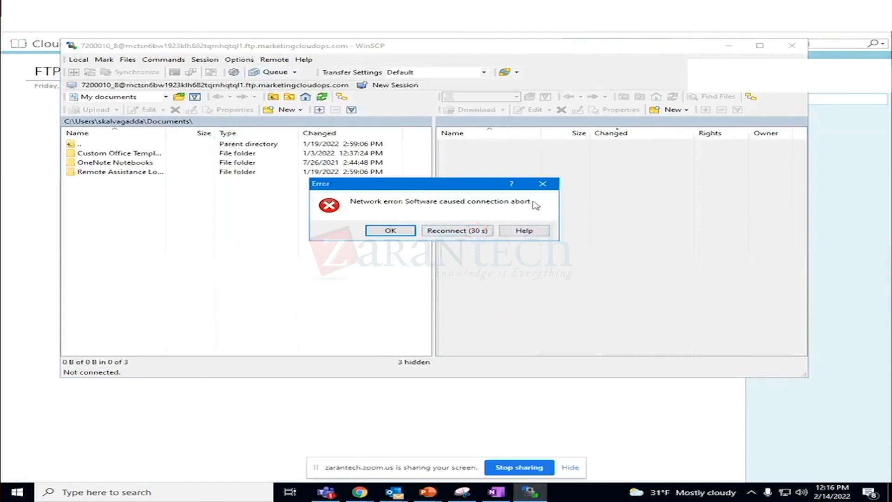
pyautogui.click(549, 187)
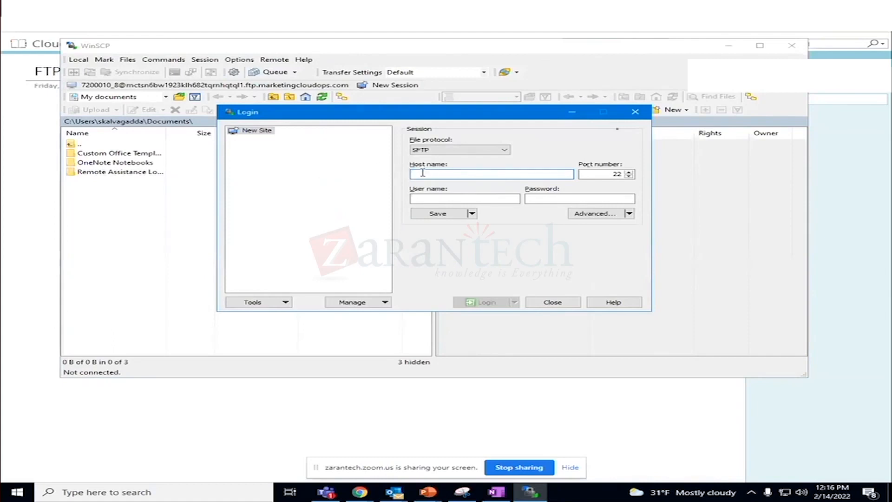
pyautogui.write('7200010_')
pyautogui.press('BackSpace')
pyautogui.press('BackSpace')
pyautogui.press('BackSpace')
pyautogui.press('BackSpace')
pyautogui.press('BackSpace')
pyautogui.press('BackSpace')
pyautogui.press('BackSpace')
pyautogui.press('BackSpace')
pyautogui.click(412, 198)
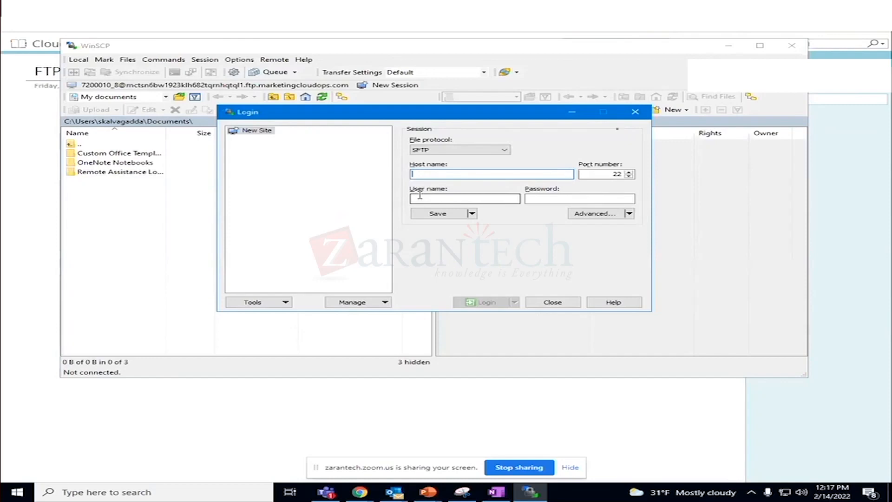
# - Copy the marketingcloudops.com FTP host name from the "FTP sandbox1" OneNote page into the WinSCP login's host name
pyautogui.click(496, 491)
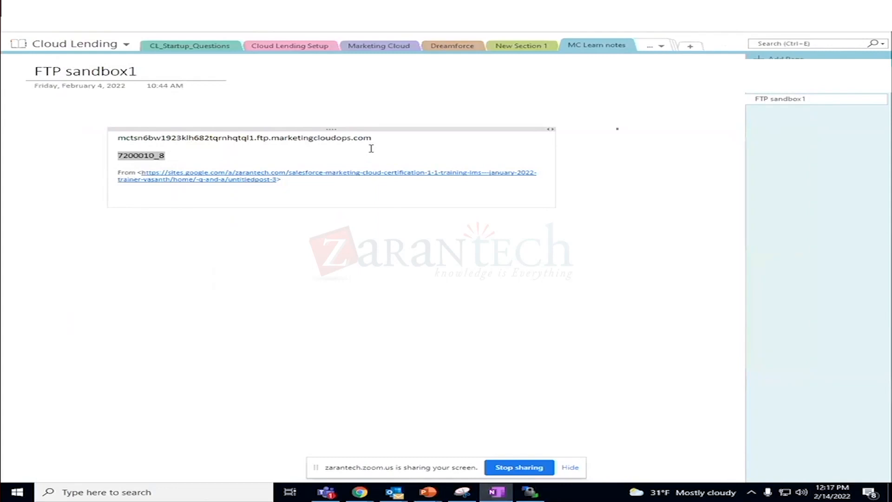
pyautogui.moveTo(371, 139); pyautogui.dragTo(120, 138)
pyautogui.hotkey('ctrl', 'c')
pyautogui.hotkey('alt', 'Tab')
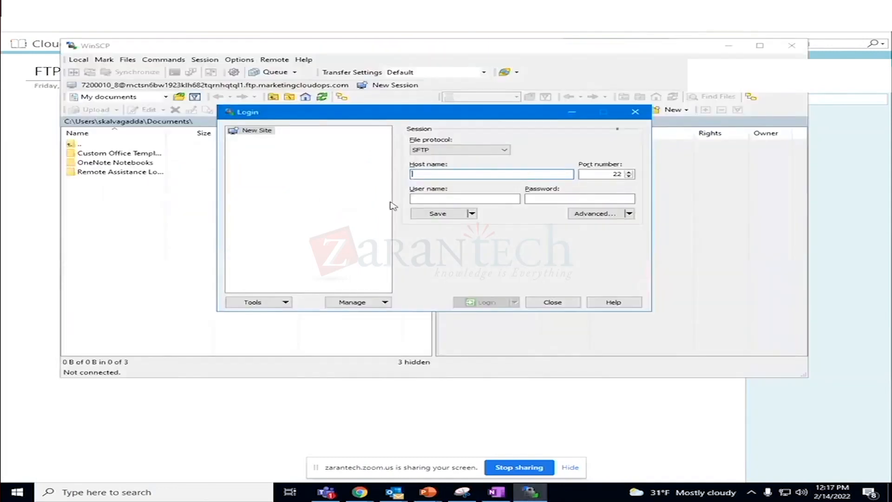
pyautogui.click(420, 174)
pyautogui.hotkey('ctrl', 'v')
# - Copy the FTP username from the "FTP sandbox1" OneNote page into the WinSCP login's user name
pyautogui.click(418, 198)
pyautogui.hotkey('alt', 'Tab')
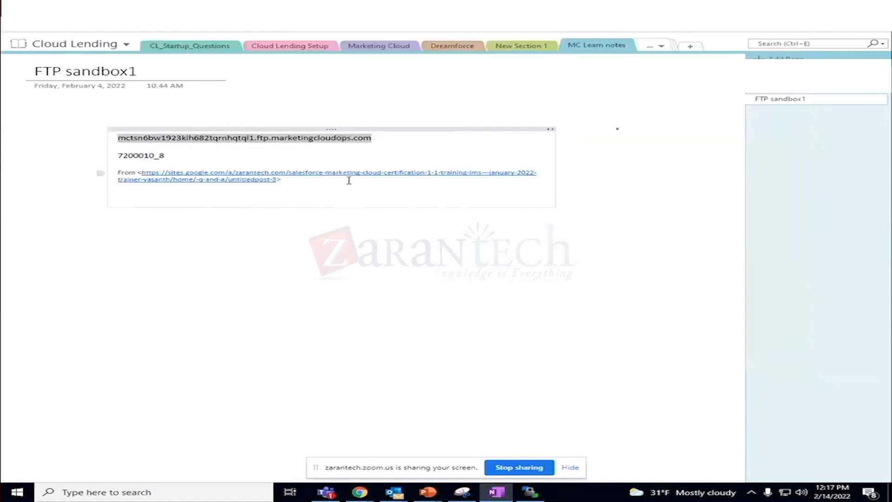
pyautogui.moveTo(166, 155); pyautogui.dragTo(117, 155)
pyautogui.hotkey('ctrl', 'c')
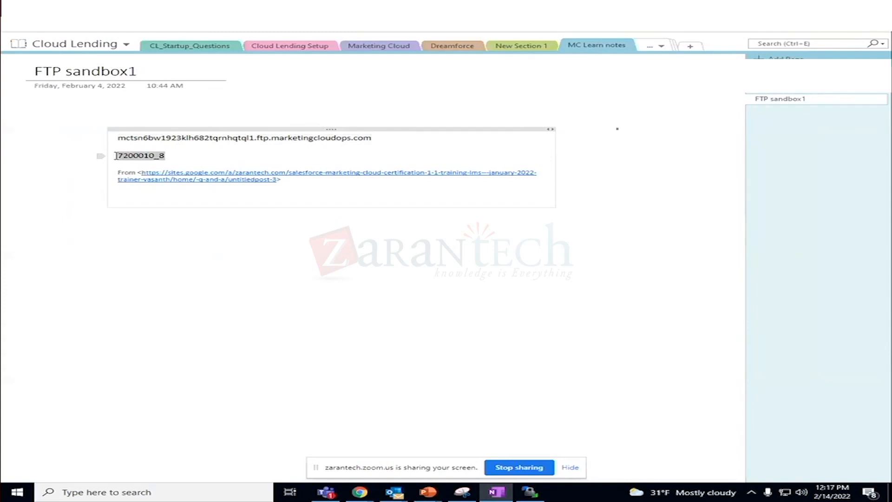
pyautogui.hotkey('alt', 'Tab')
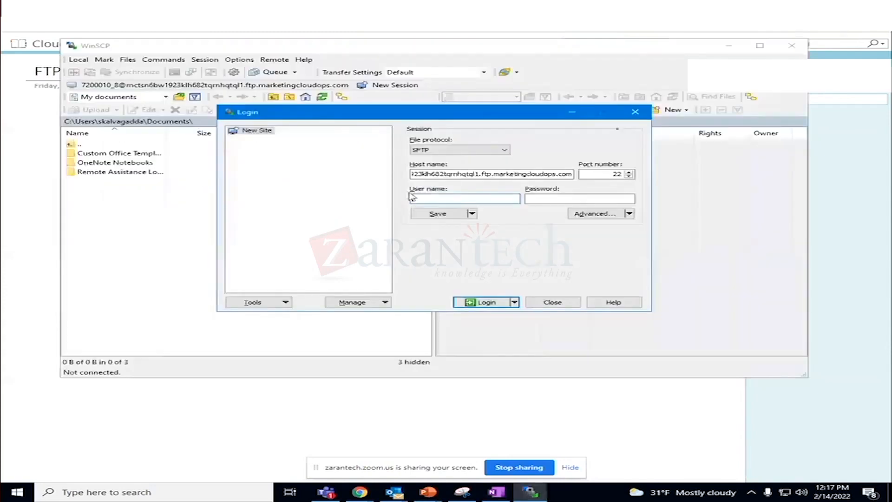
pyautogui.hotkey('ctrl', 'v')
# - Enter the FTP account password again and retry the SFTP login
pyautogui.click(547, 198)
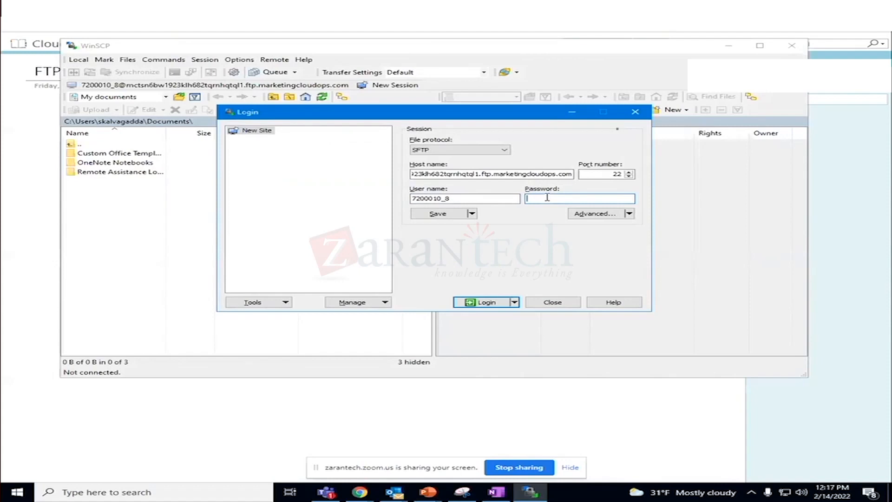
pyautogui.write('•••••••••••••••••••')
pyautogui.click(487, 302)
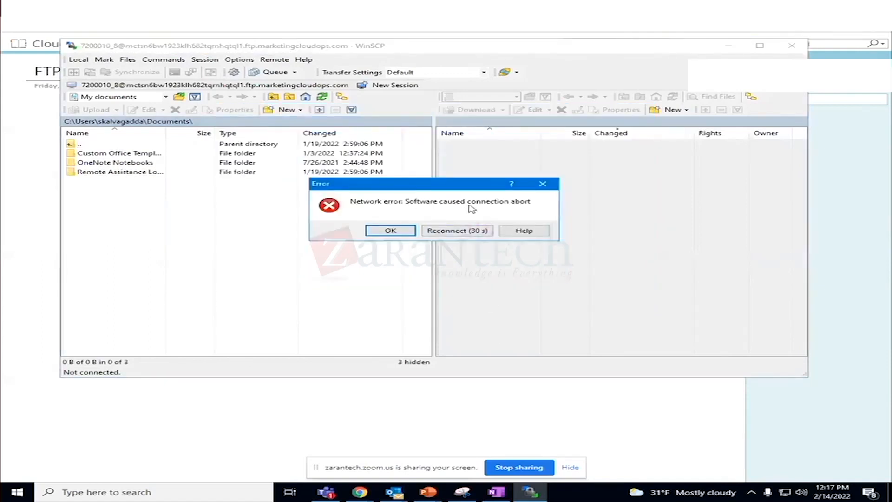
pyautogui.click(391, 235)
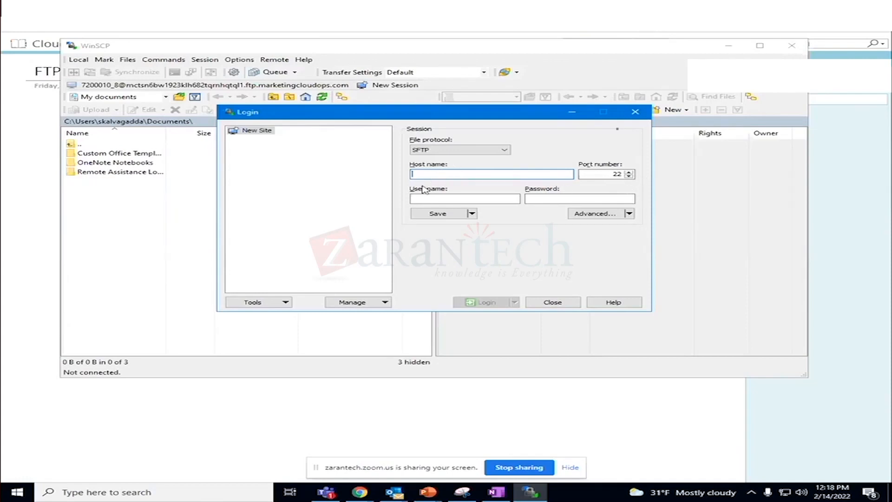
pyautogui.write('7200010_8')
pyautogui.press('BackSpace')
pyautogui.press('BackSpace')
pyautogui.press('BackSpace')
pyautogui.press('BackSpace')
pyautogui.press('BackSpace')
pyautogui.press('BackSpace')
pyautogui.press('BackSpace')
pyautogui.press('BackSpace')
pyautogui.press('BackSpace')
# - Copy the marketingcloudops.com FTP host name from OneNote into the cleared WinSCP host name field
pyautogui.click(490, 488)
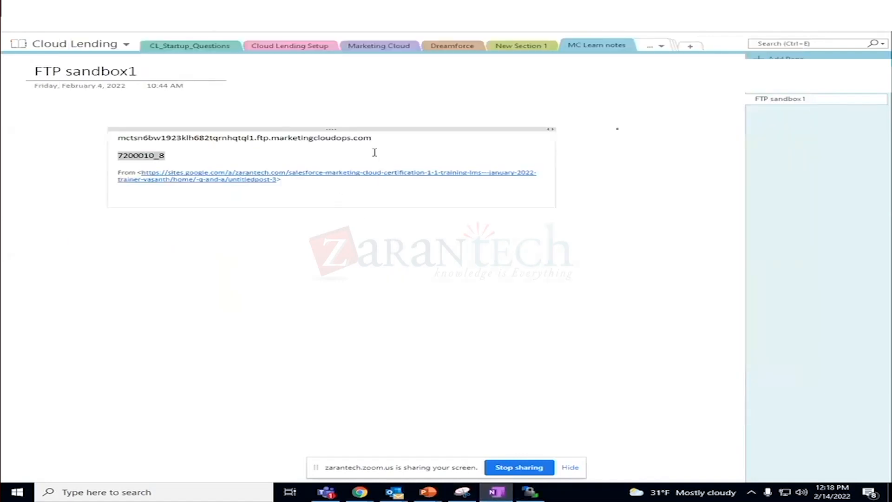
pyautogui.moveTo(373, 138); pyautogui.dragTo(116, 136)
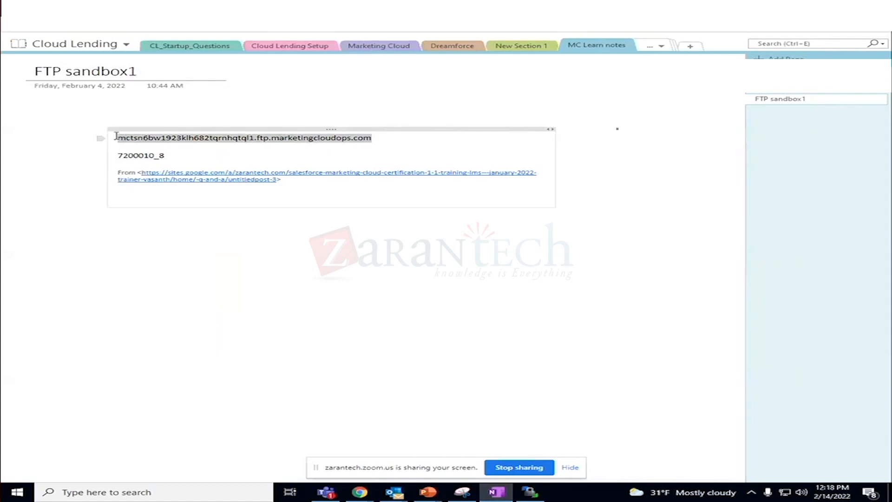
pyautogui.hotkey('ctrl', 'c')
pyautogui.hotkey('alt', 'Tab')
pyautogui.hotkey('ctrl', 'v')
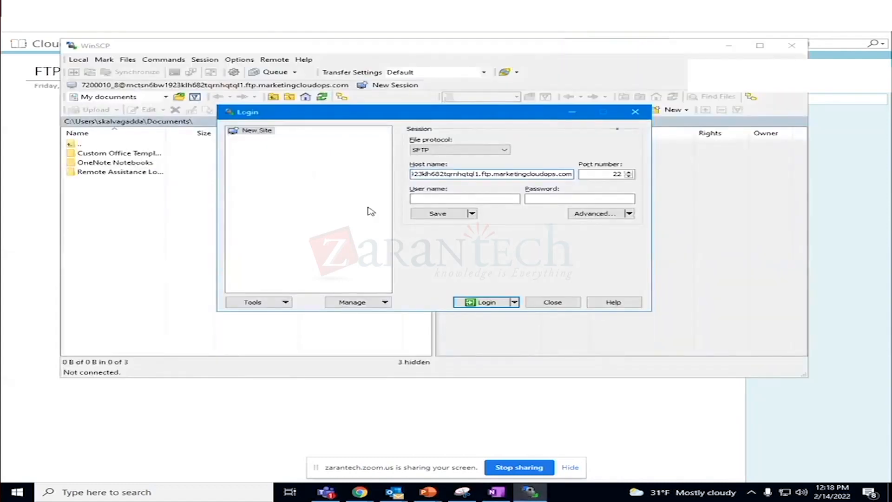
# - Copy the FTP username from OneNote into the empty WinSCP user name field
pyautogui.click(425, 198)
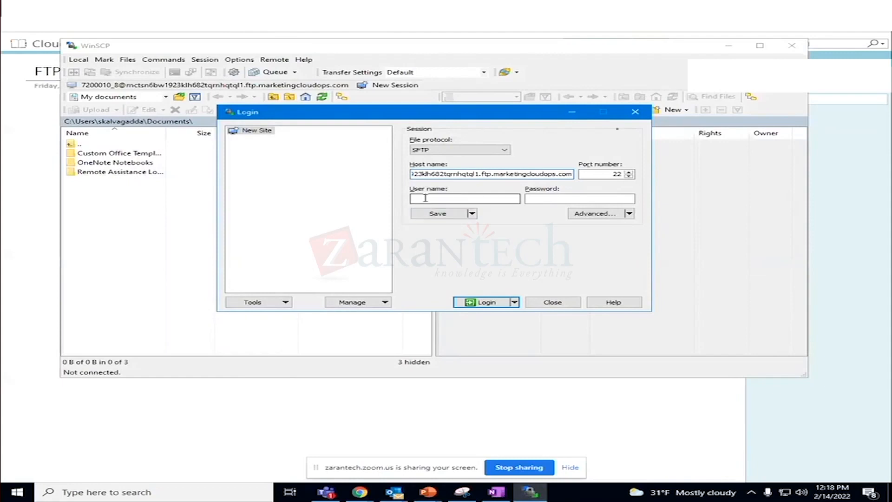
pyautogui.hotkey('alt', 'Tab')
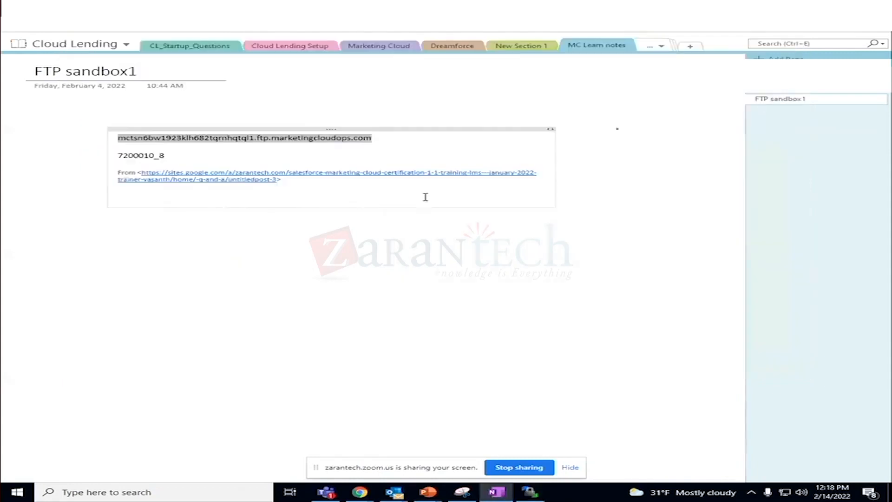
pyautogui.moveTo(165, 156); pyautogui.dragTo(119, 158)
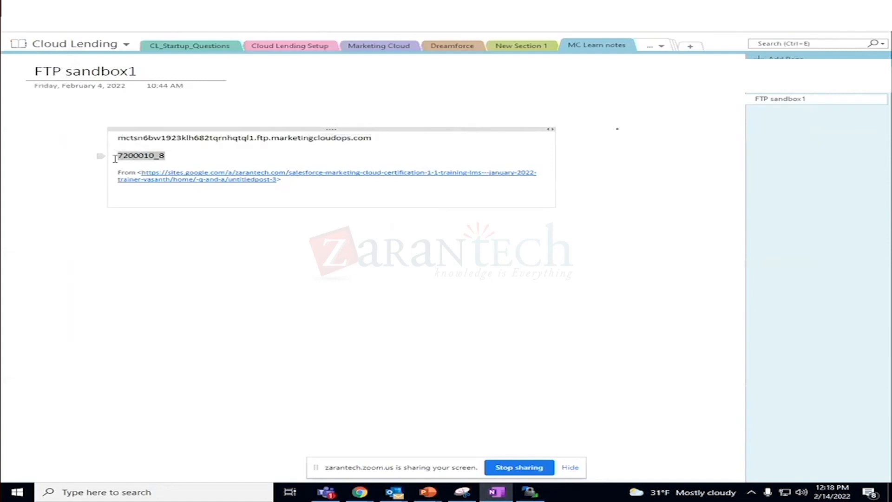
pyautogui.hotkey('alt', 'Tab')
pyautogui.click(439, 198)
pyautogui.hotkey('ctrl', 'v')
# - Enter the FTP account password in the WinSCP login, correcting mistyped characters
pyautogui.click(538, 200)
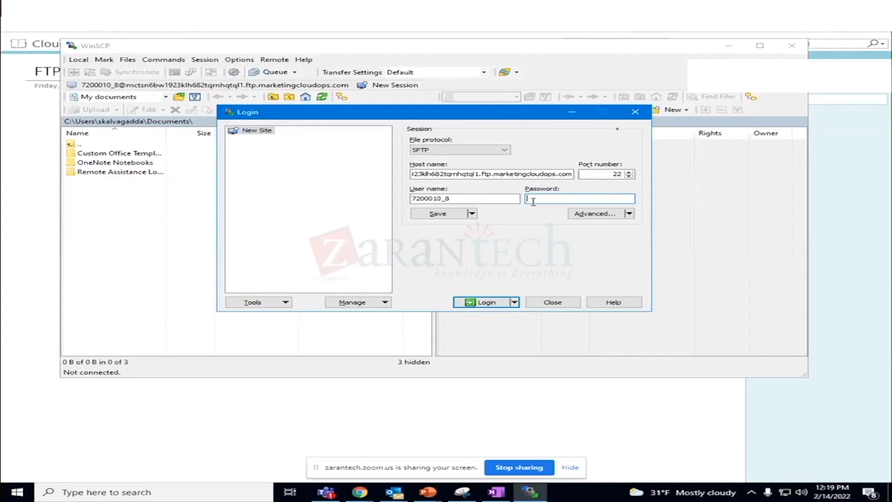
pyautogui.write('*****')
pyautogui.press('BackSpace')
pyautogui.press('BackSpace')
pyautogui.press('BackSpace')
pyautogui.press('BackSpace')
pyautogui.press('BackSpace')
pyautogui.write('************')
pyautogui.press('BackSpace')
pyautogui.press('BackSpace')
pyautogui.press('BackSpace')
pyautogui.press('BackSpace')
pyautogui.press('BackSpace')
pyautogui.press('BackSpace')
pyautogui.press('BackSpace')
pyautogui.press('BackSpace')
pyautogui.press('BackSpace')
pyautogui.press('BackSpace')
pyautogui.press('BackSpace')
pyautogui.press('BackSpace')
pyautogui.write('••••••••••••••••')
# - Try once more to log in to the FTP site, and close WinSCP
pyautogui.click(489, 302)
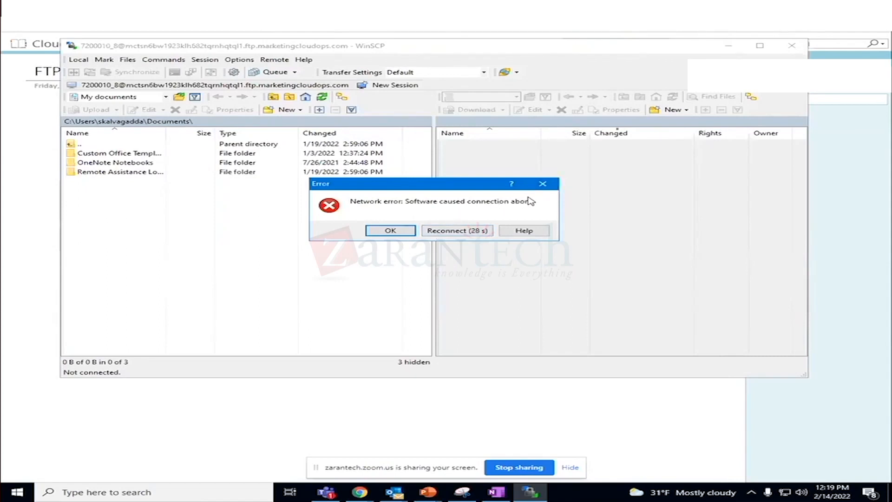
pyautogui.click(542, 184)
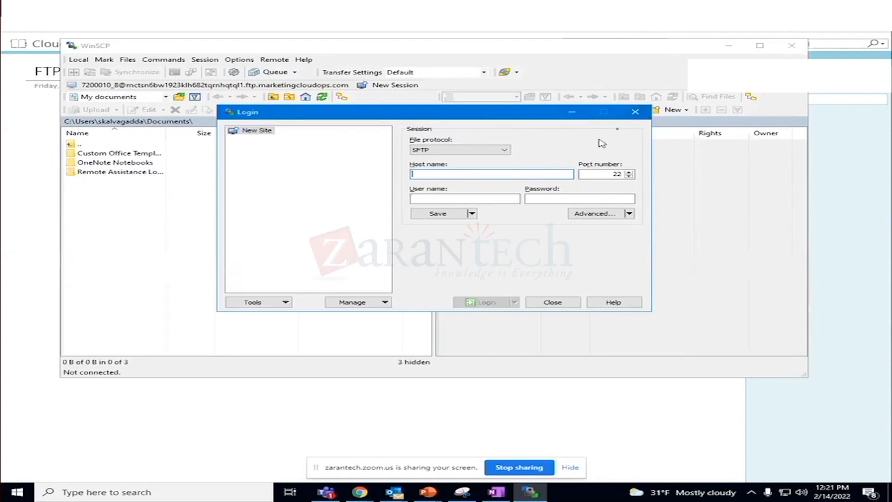
pyautogui.click(541, 303)
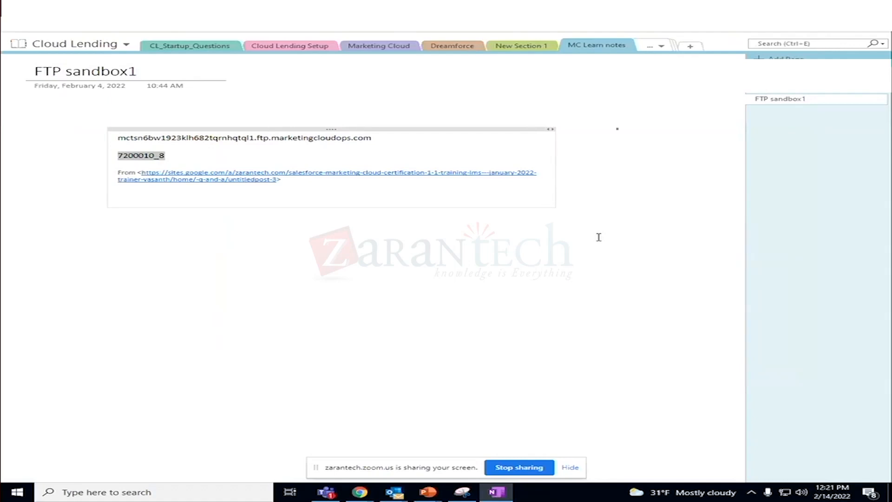
# - Switch to Chrome and search Google in a new tab for "ftp clients browser online"
pyautogui.click(357, 494)
pyautogui.click(223, 441)
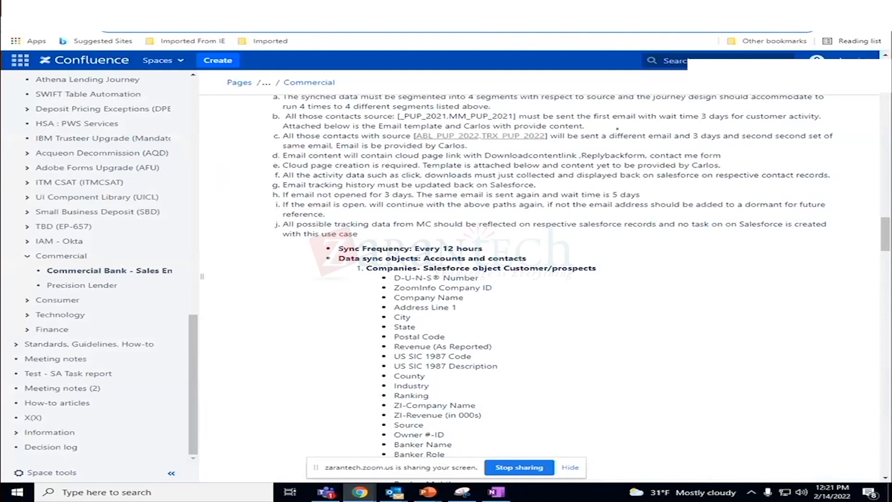
pyautogui.hotkey('ctrl', 't')
pyautogui.write('f')
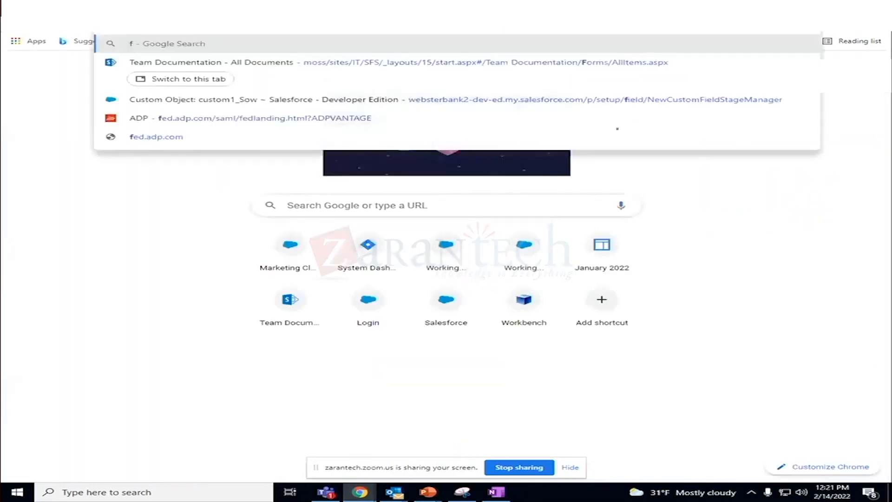
pyautogui.write('tp clients')
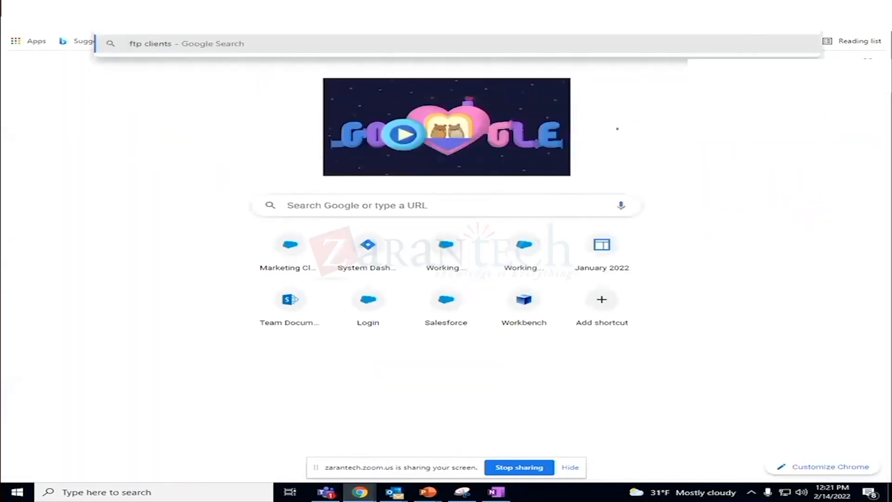
pyautogui.write(' browser o')
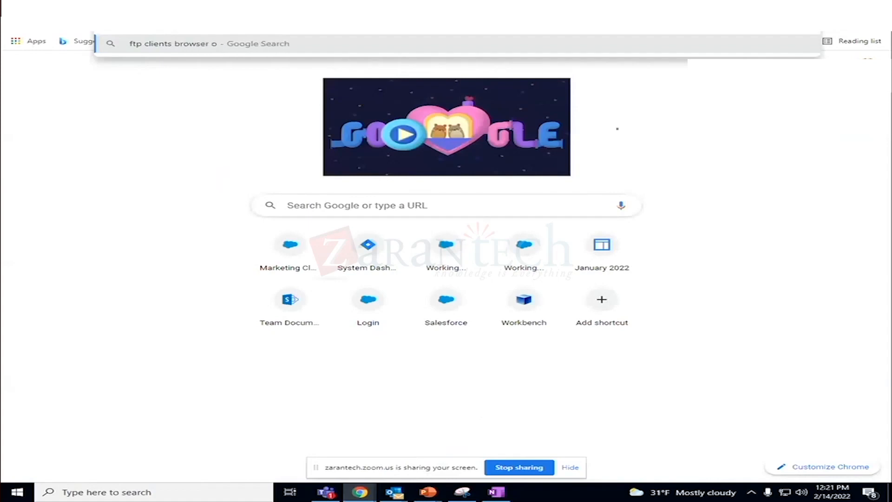
pyautogui.write('nline')
pyautogui.press('Return')
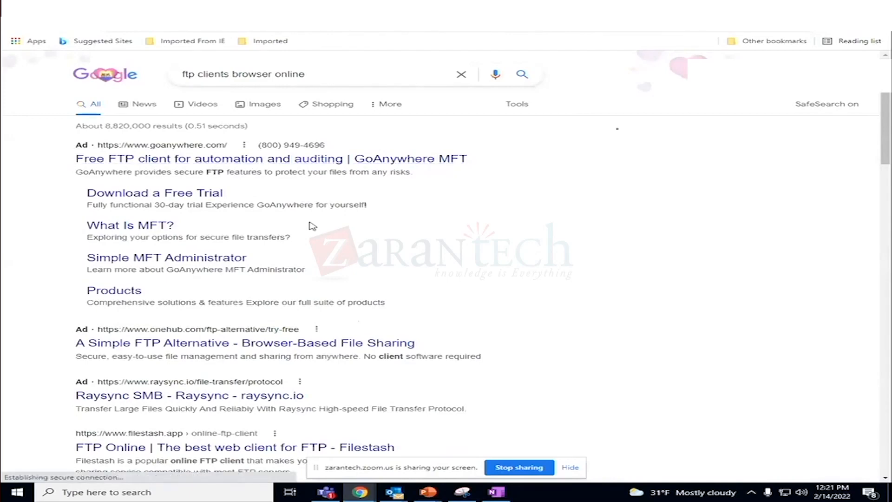
# - Open the onlineftp.ch "Web based FTP Client" result in a new tab and switch to the web FTP client page
pyautogui.scroll(-4, 312, 225)
pyautogui.scroll(-1, 312, 226)
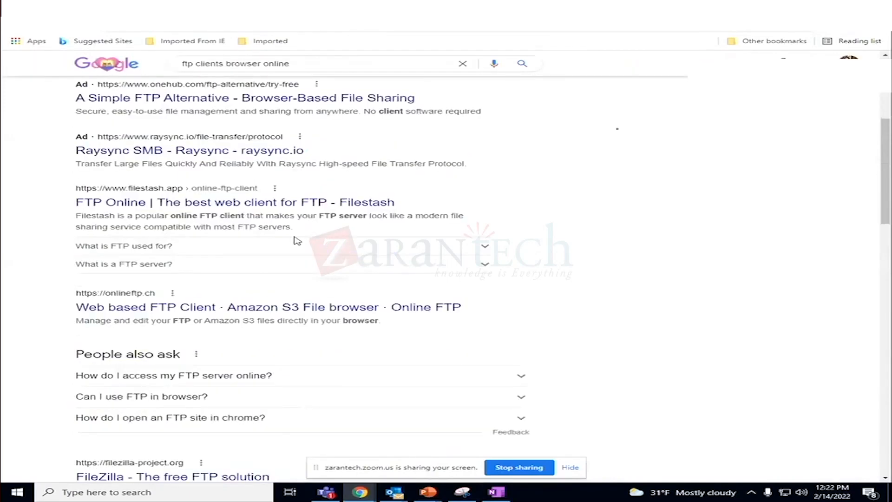
pyautogui.rightClick(259, 310)
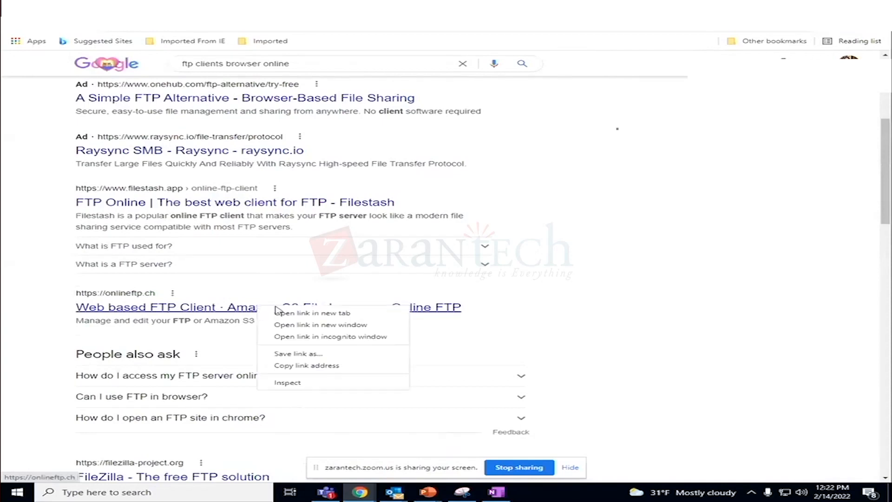
pyautogui.click(288, 312)
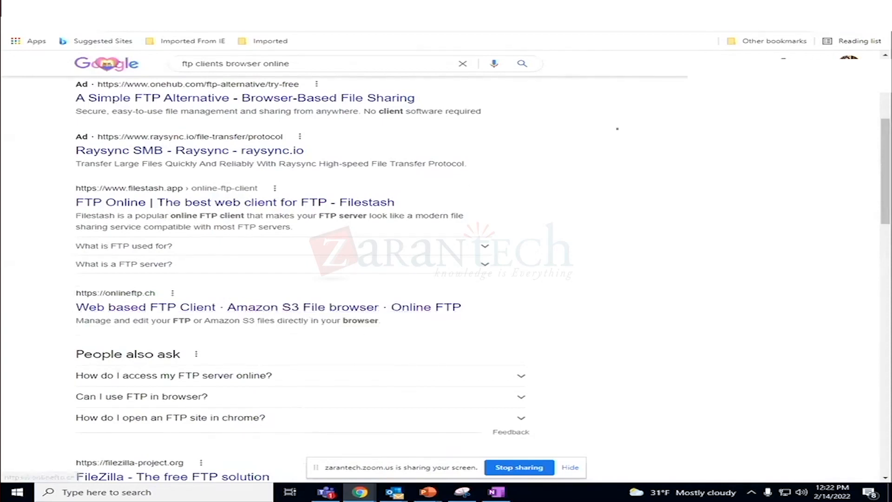
pyautogui.click(636, 8)
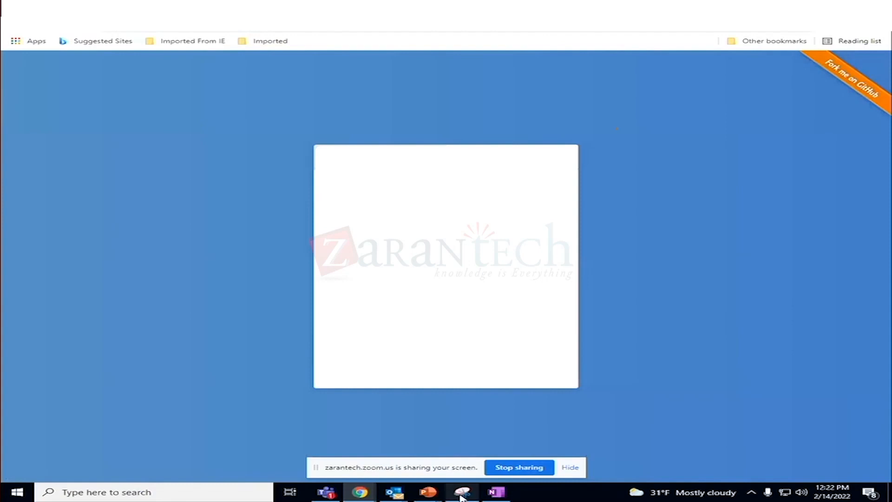
# - Copy the FTP host name and the FTP username from the "FTP sandbox1" OneNote page for the web FTP client's login form
pyautogui.click(500, 491)
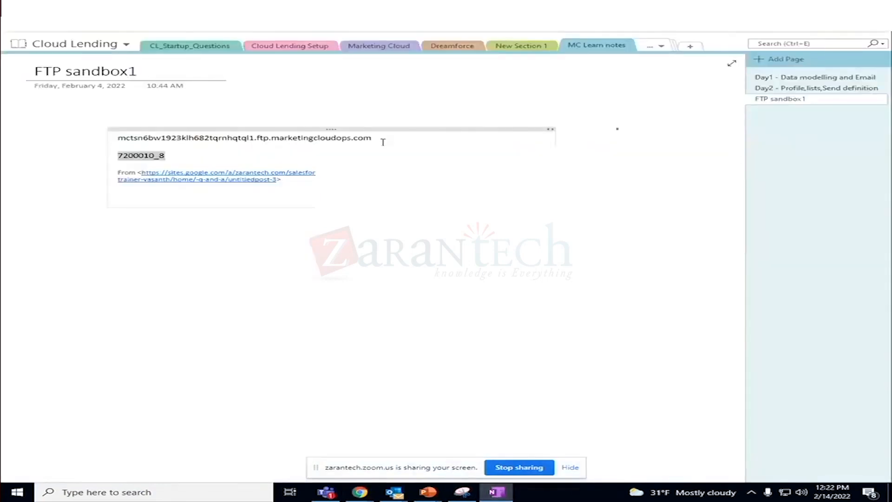
pyautogui.moveTo(386, 139); pyautogui.dragTo(88, 140)
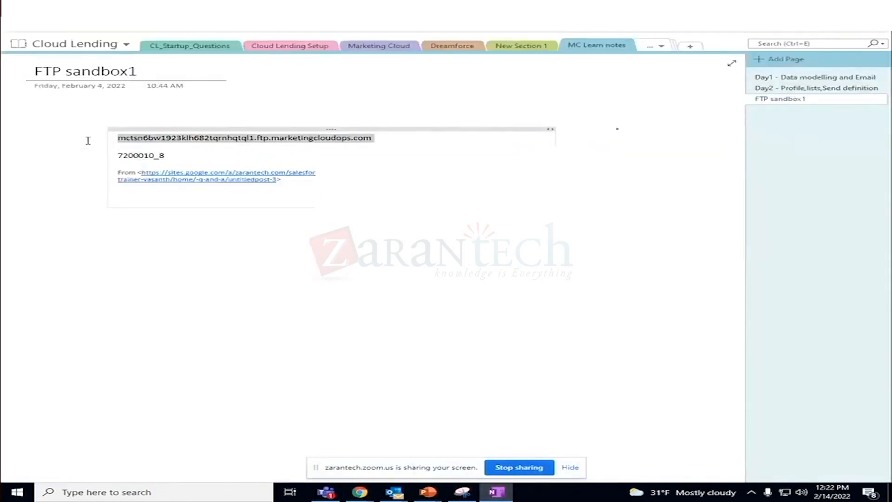
pyautogui.hotkey('alt', 'Tab')
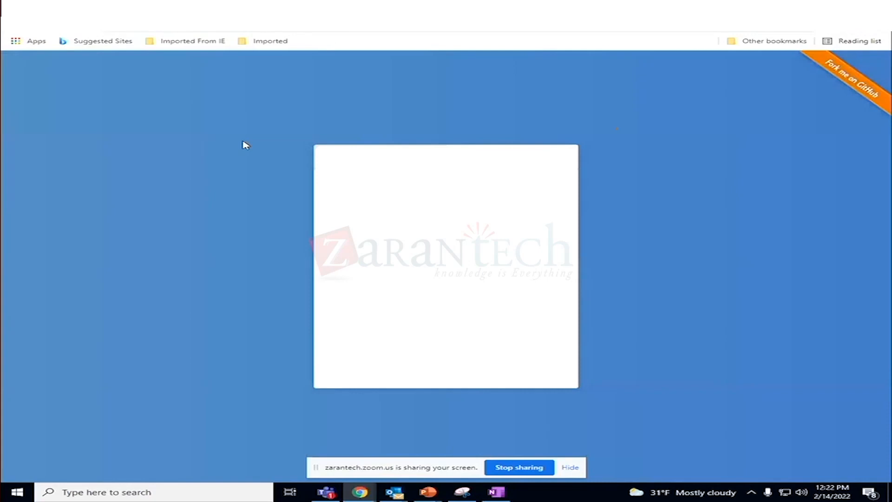
pyautogui.hotkey('alt', 'Tab')
pyautogui.moveTo(164, 155); pyautogui.dragTo(121, 158)
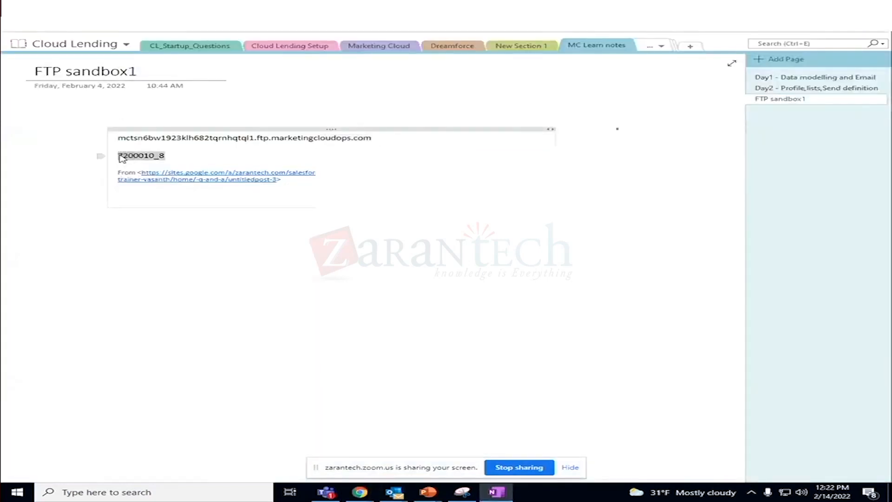
pyautogui.hotkey('alt', 'Tab')
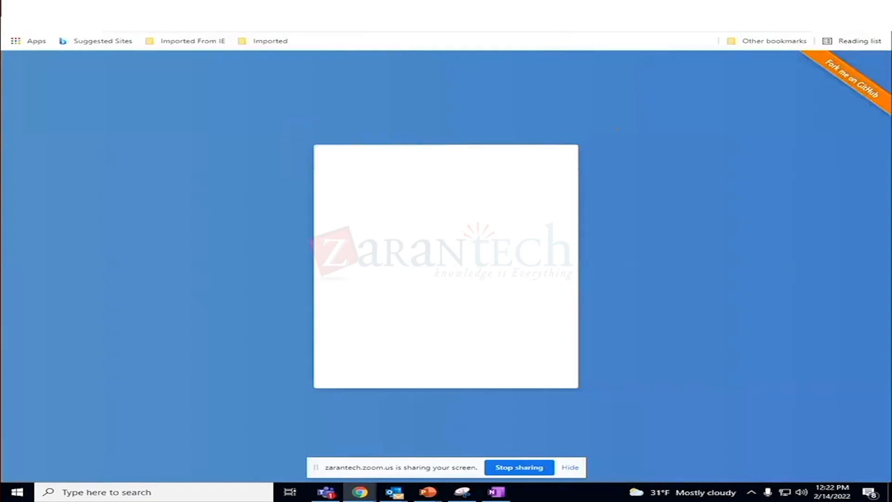
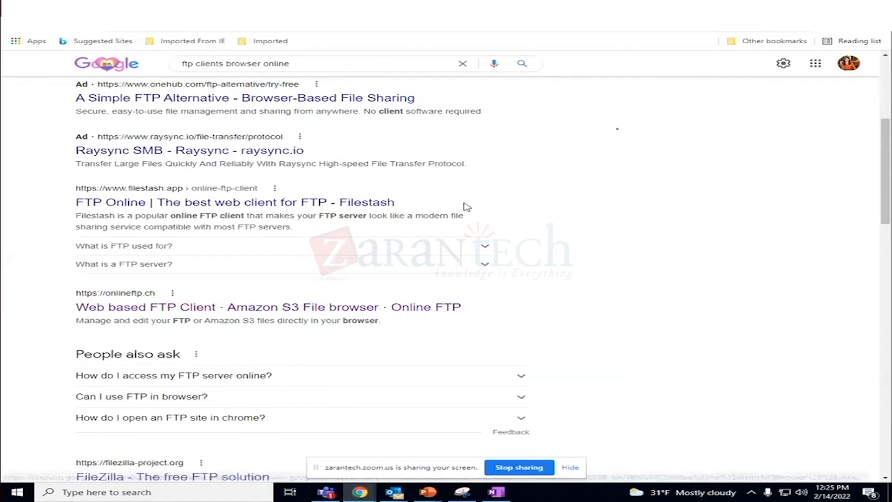
pyautogui.click(257, 41)
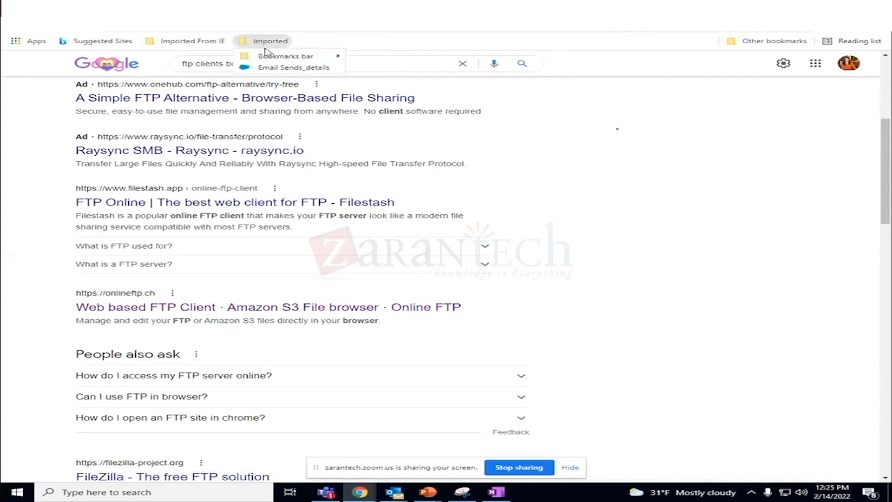
pyautogui.moveTo(288, 56)
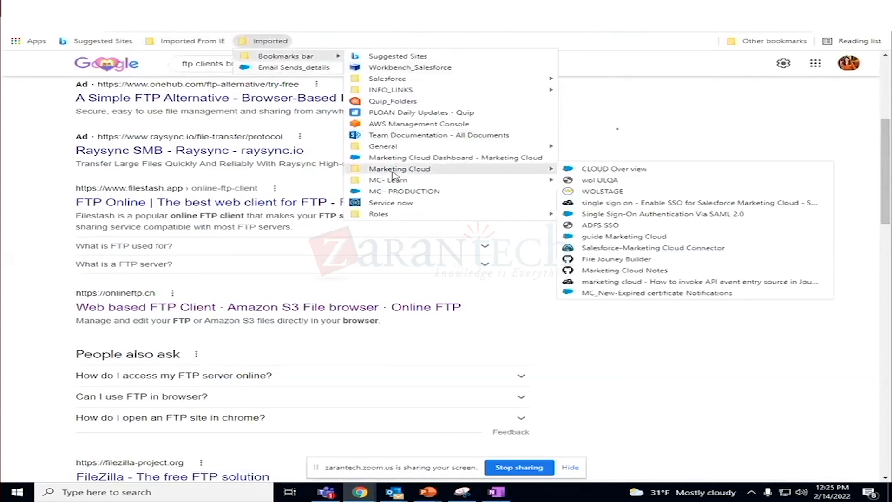
pyautogui.moveTo(511, 180)
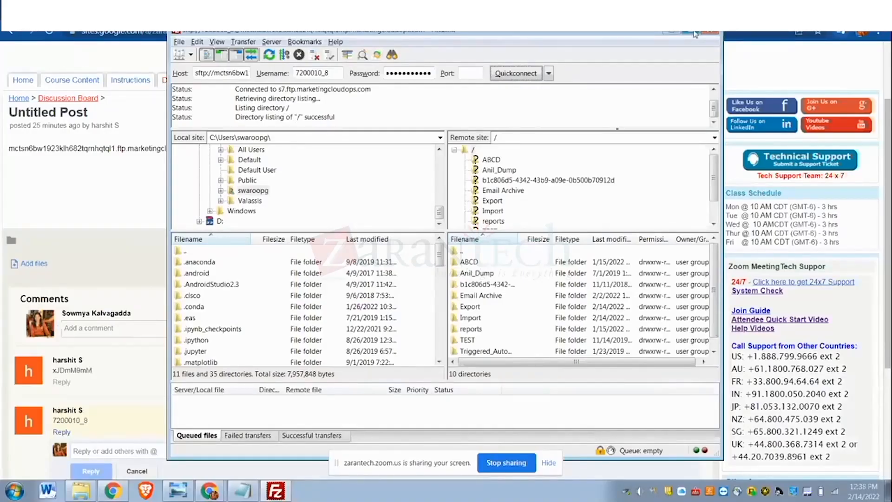
pyautogui.click(693, 32)
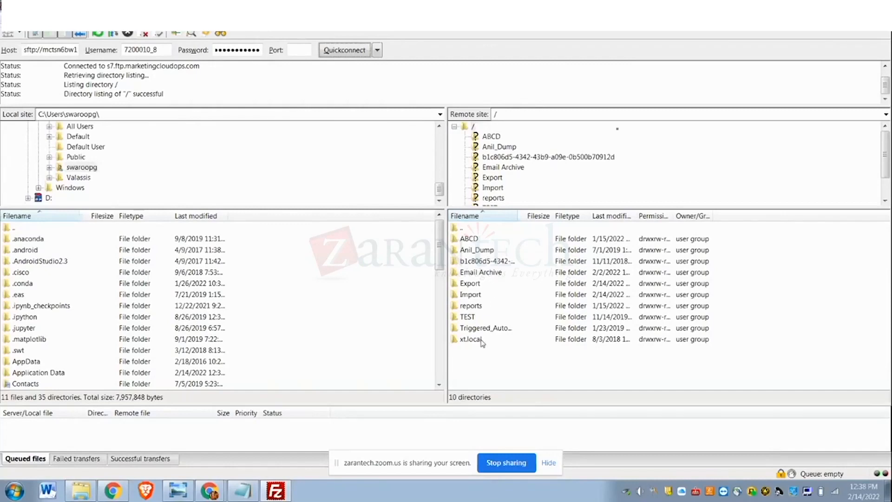
# - In FileZilla, open the remote site's Export folder and download the customerdata CSV file dated 20220214
pyautogui.click(472, 285)
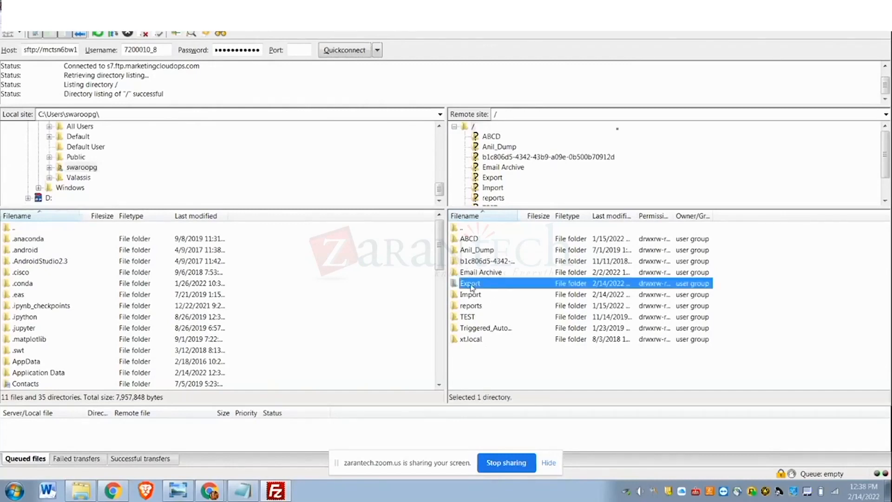
pyautogui.doubleClick(472, 286)
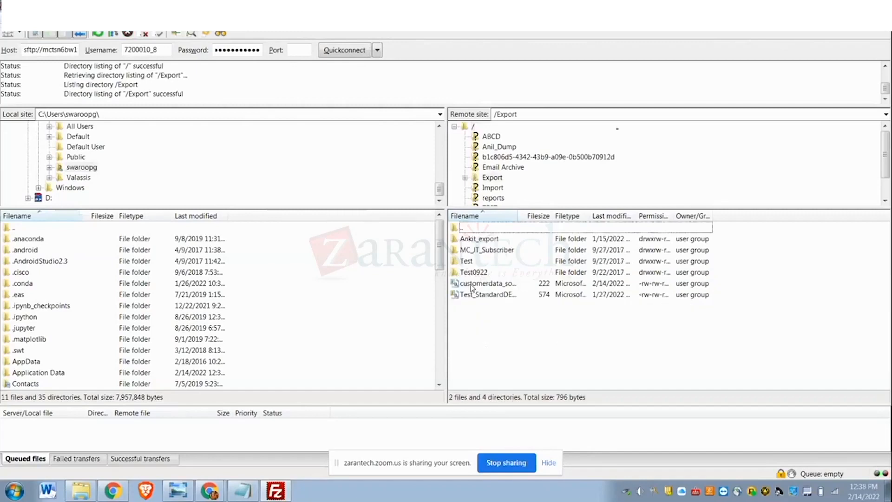
pyautogui.click(505, 284)
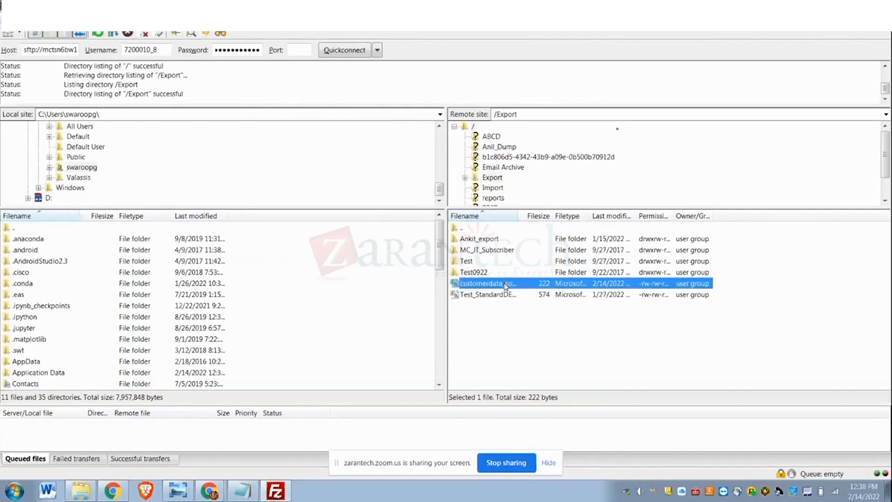
pyautogui.rightClick(505, 285)
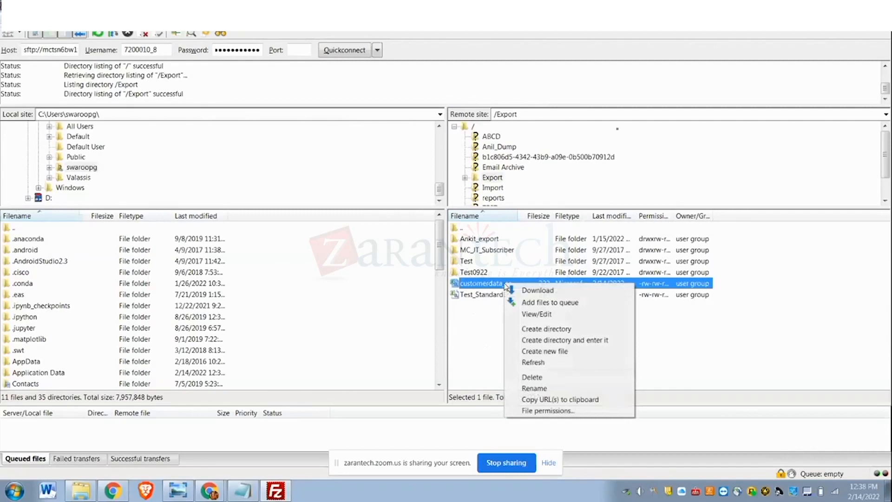
pyautogui.click(536, 291)
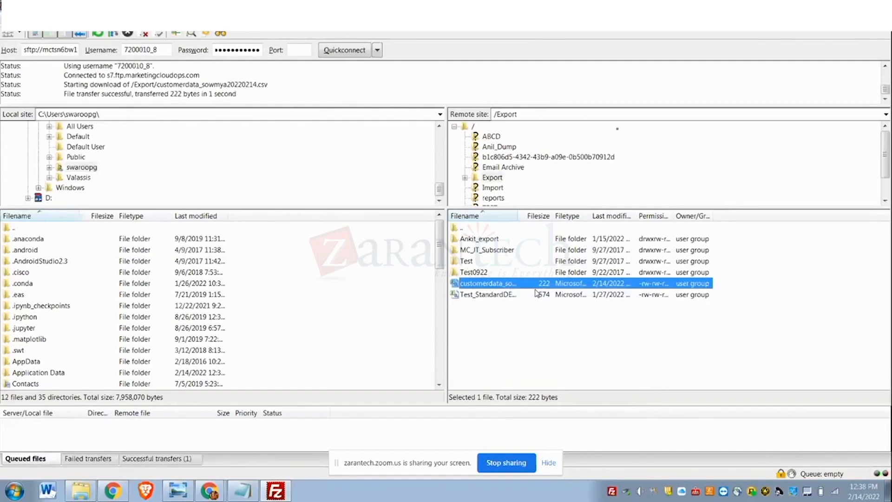
pyautogui.click(484, 438)
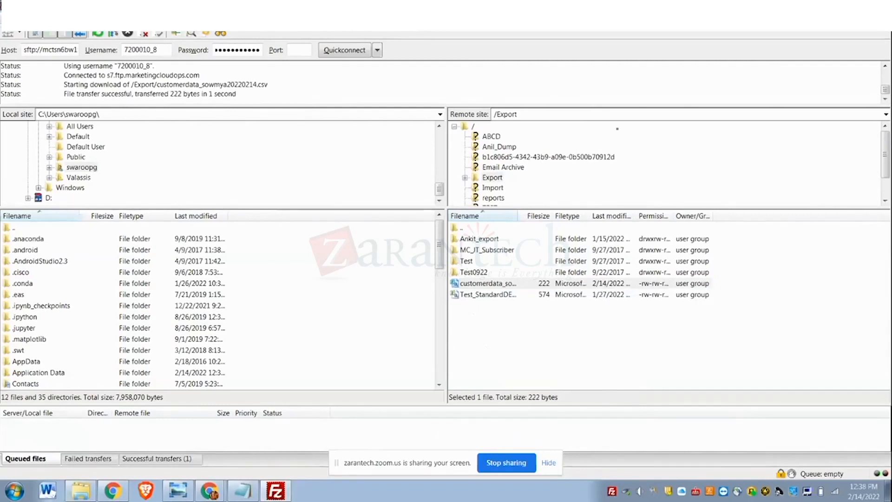
# - Switch to Chrome and open the Email application of Marketing Cloud's Email Studio
pyautogui.moveTo(211, 491)
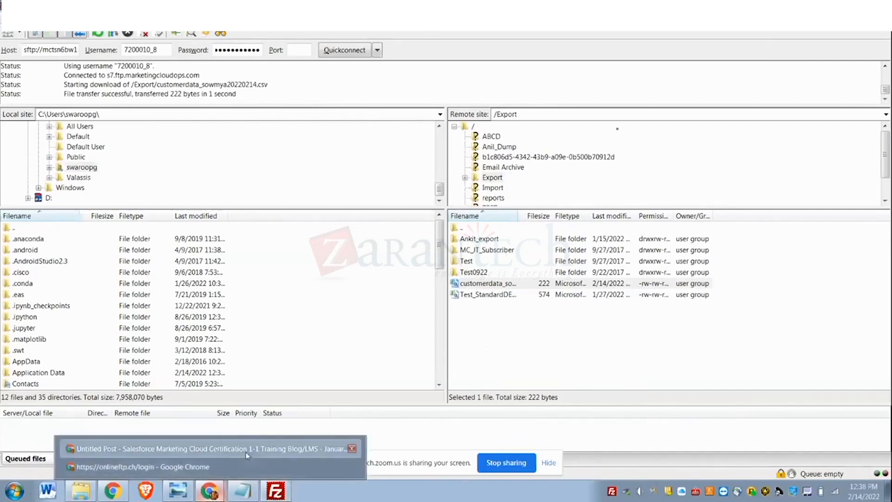
pyautogui.click(218, 449)
pyautogui.moveTo(211, 492)
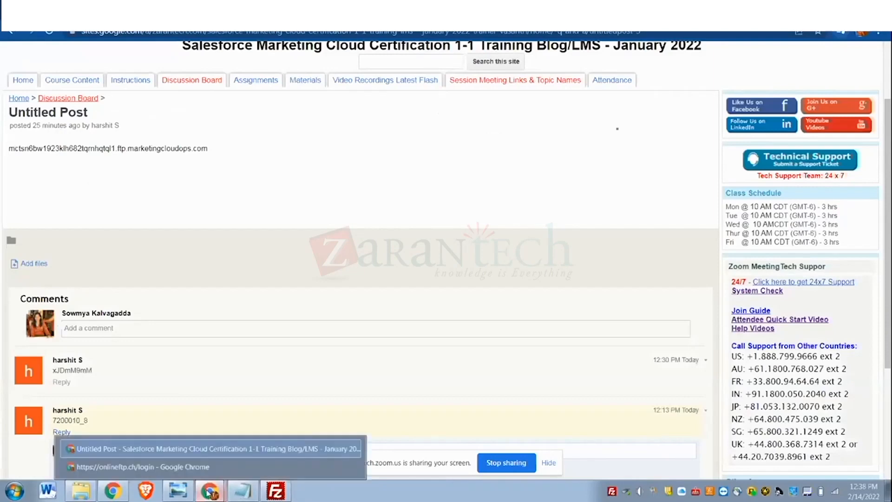
pyautogui.click(224, 467)
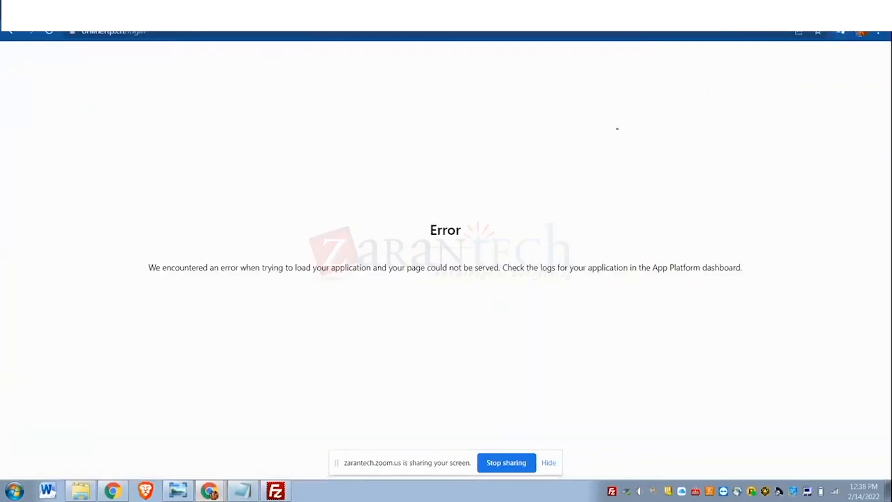
pyautogui.moveTo(25, 122)
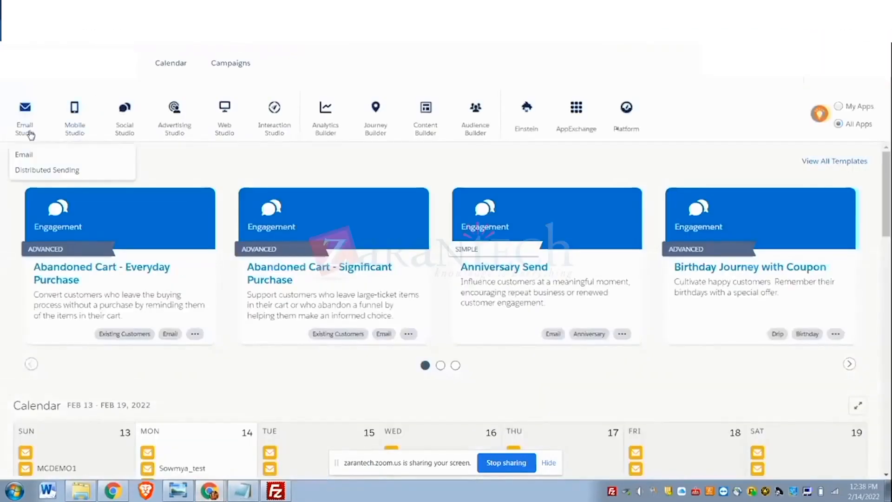
pyautogui.click(24, 155)
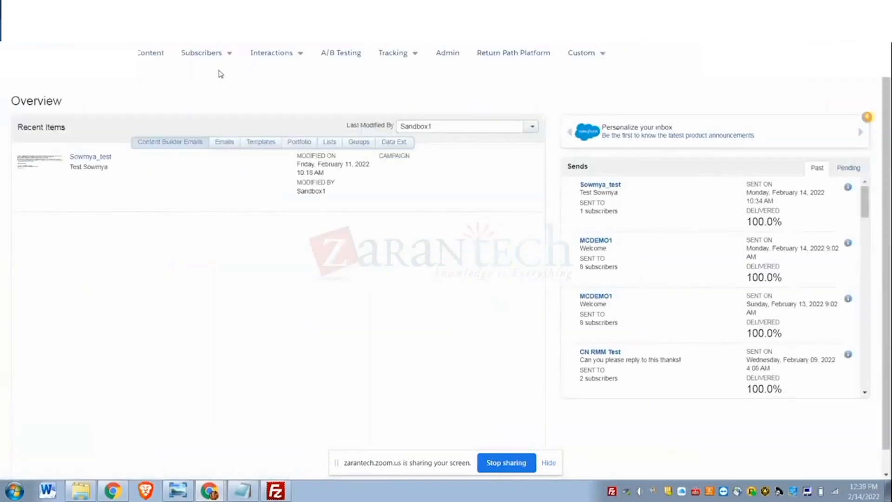
# - Open the subscribers' Data Extensions and show the personal folder that holds the customerdata, productimage and purchasedata data extensions
pyautogui.moveTo(217, 51)
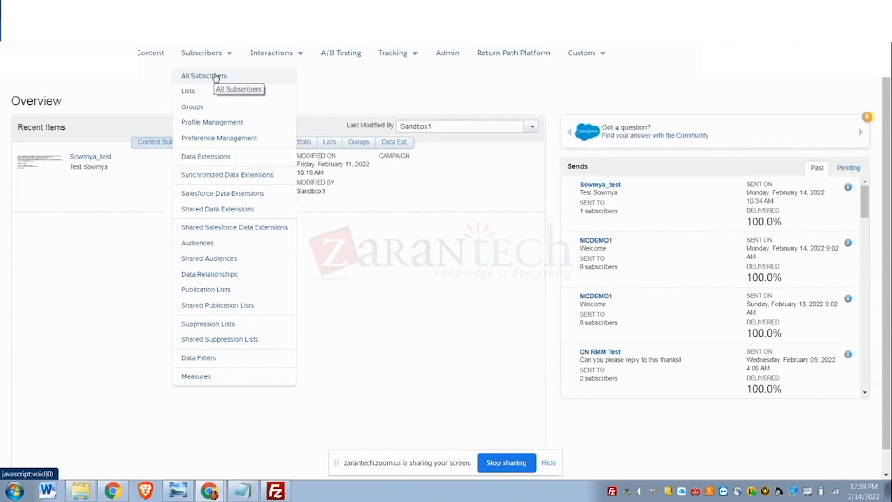
pyautogui.moveTo(277, 55)
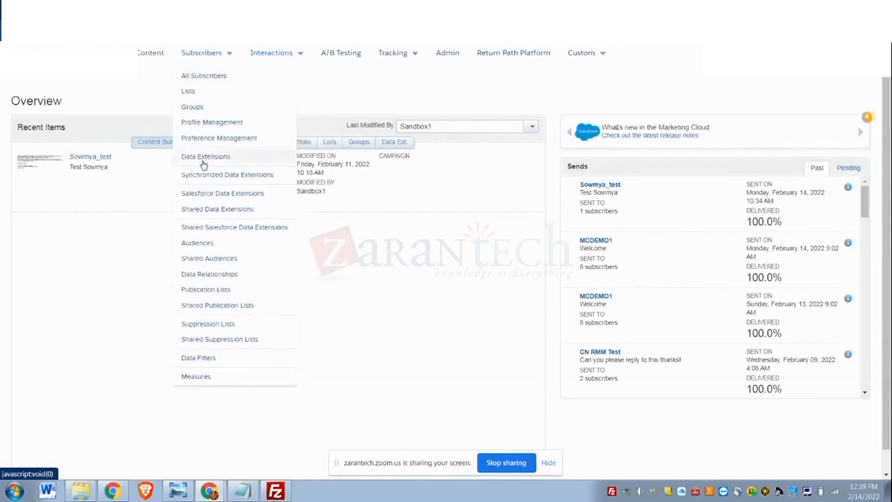
pyautogui.click(203, 158)
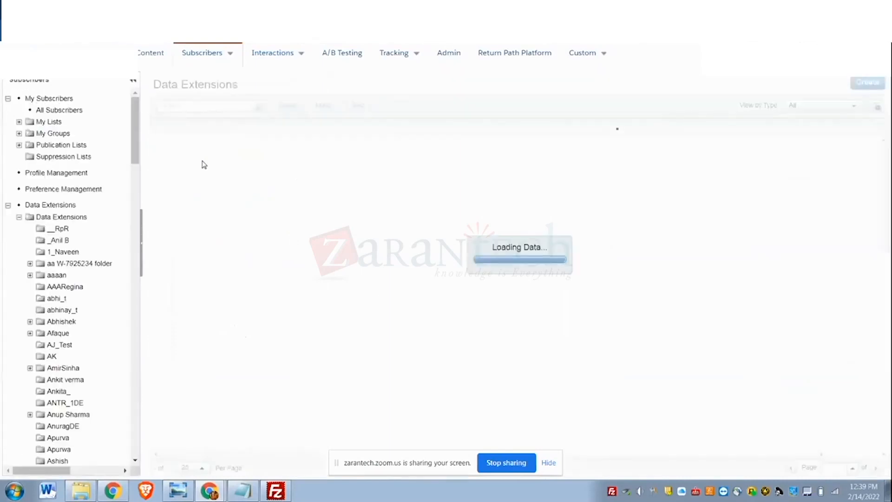
pyautogui.moveTo(134, 155); pyautogui.dragTo(113, 448)
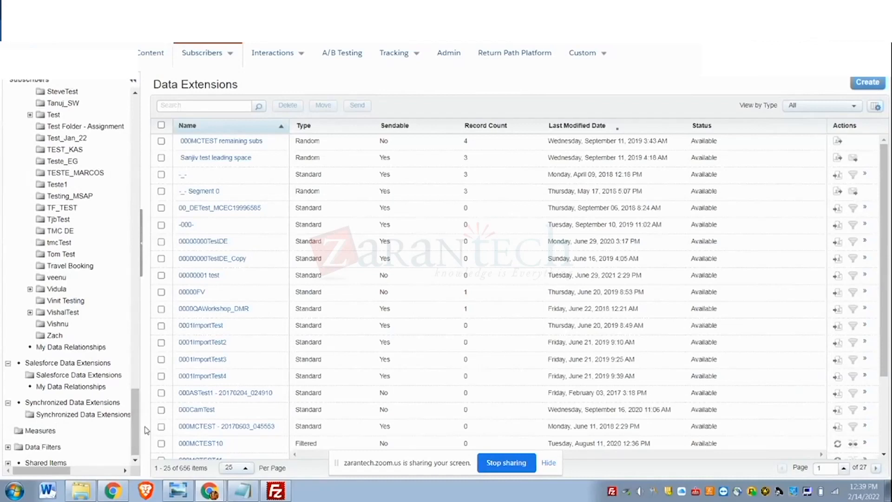
pyautogui.moveTo(135, 431); pyautogui.dragTo(135, 403)
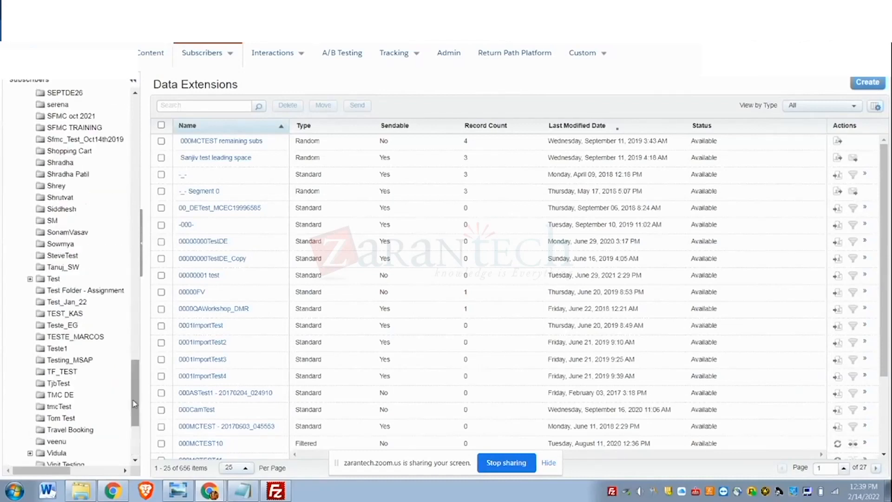
pyautogui.click(55, 246)
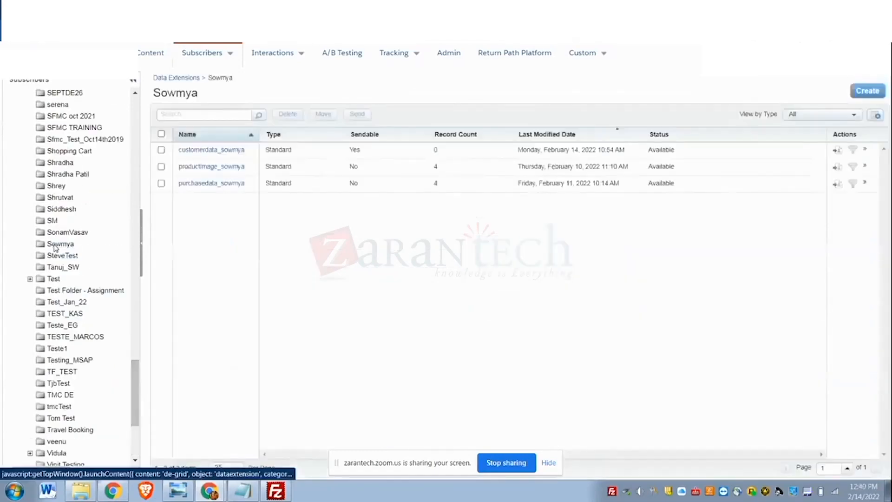
# - Open the records of the customerdata data extension, start an import and browse the computer for the file
pyautogui.click(211, 149)
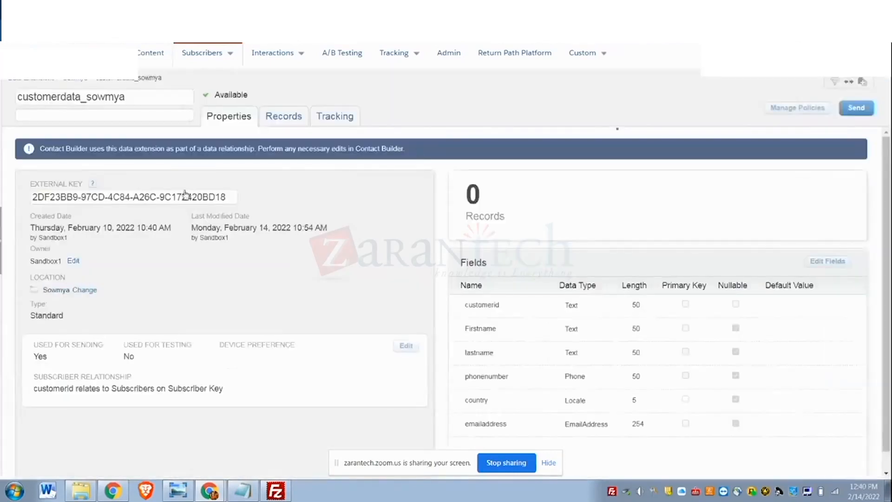
pyautogui.click(290, 116)
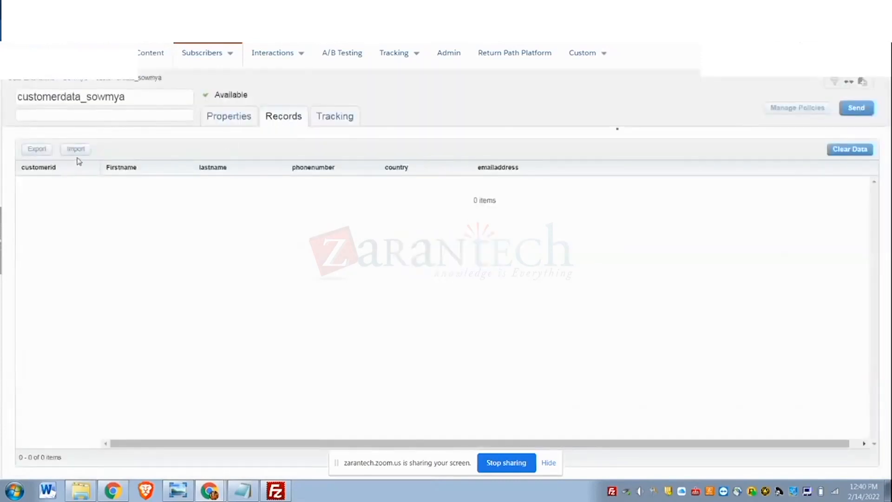
pyautogui.click(78, 150)
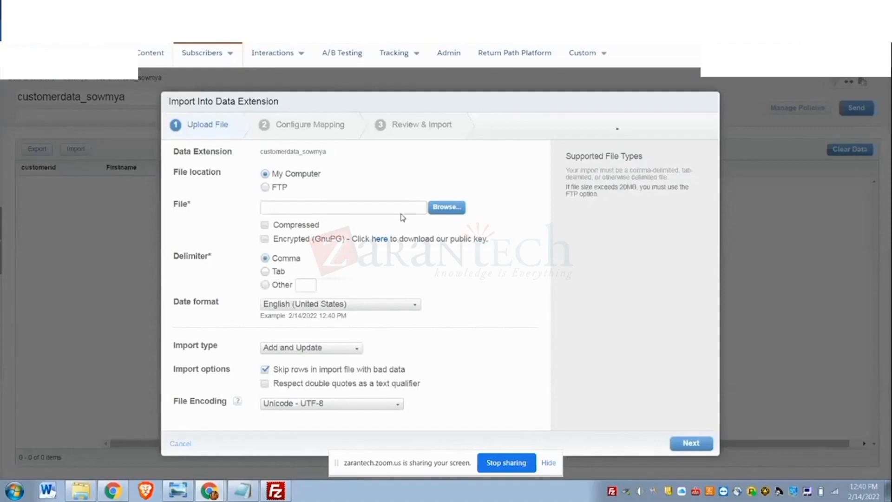
pyautogui.click(459, 207)
# - Look for the downloaded customerdata CSV file in the Downloads and Documents folders, sorting each by date
pyautogui.click(43, 90)
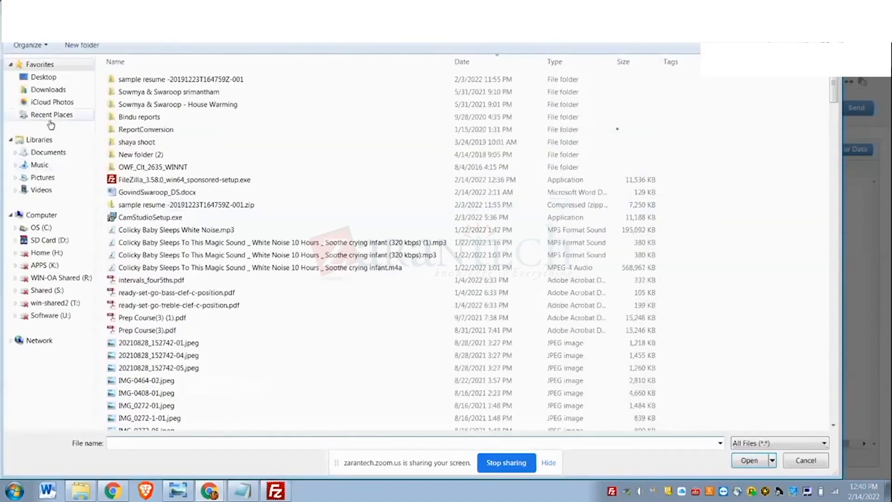
pyautogui.click(41, 91)
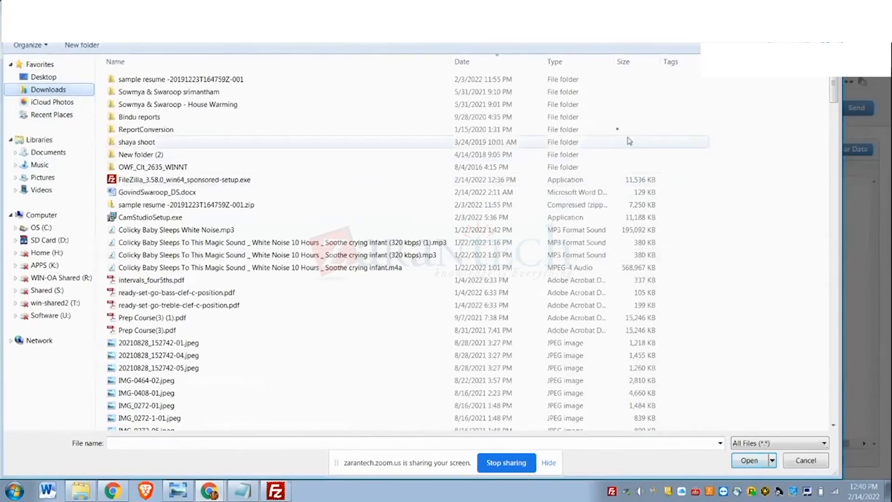
pyautogui.click(466, 62)
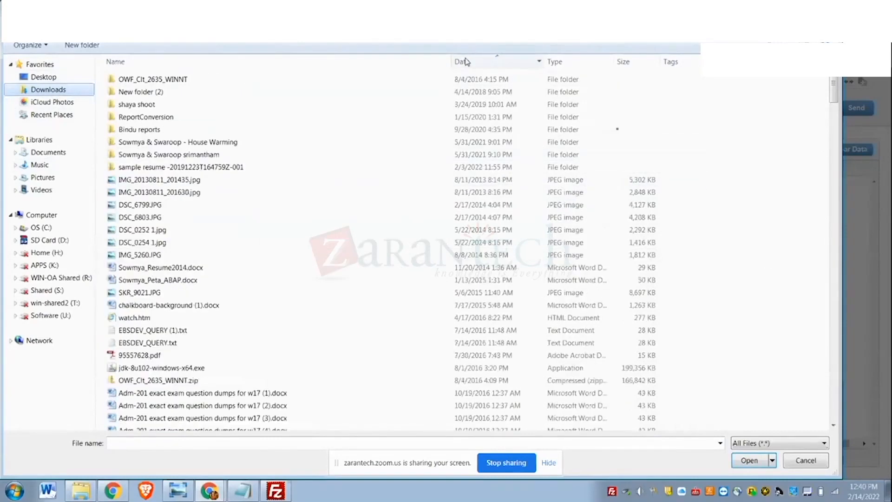
pyautogui.click(465, 62)
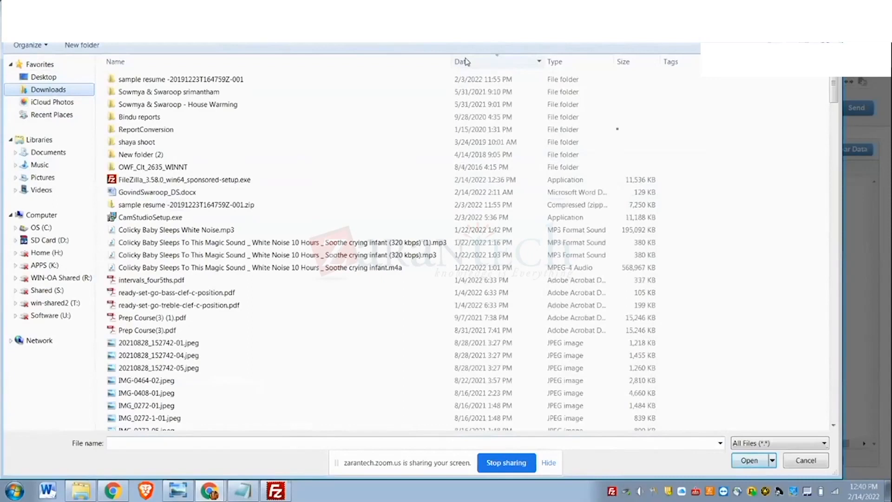
pyautogui.click(50, 156)
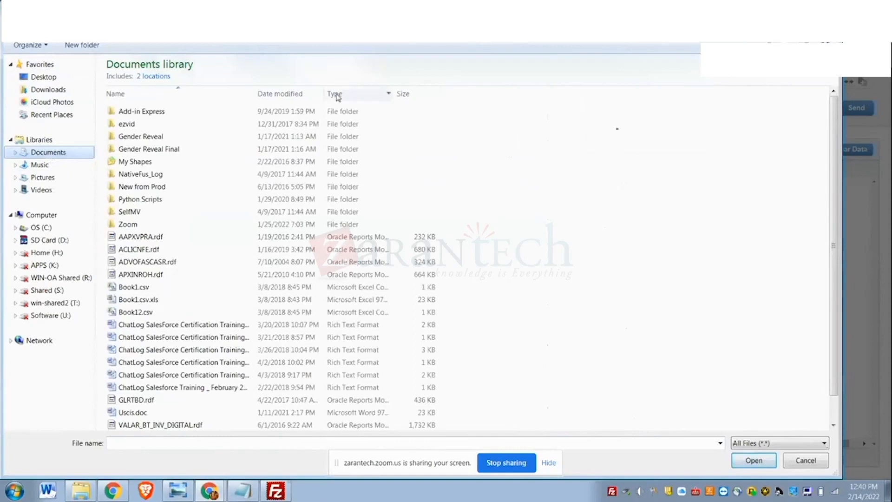
pyautogui.click(296, 98)
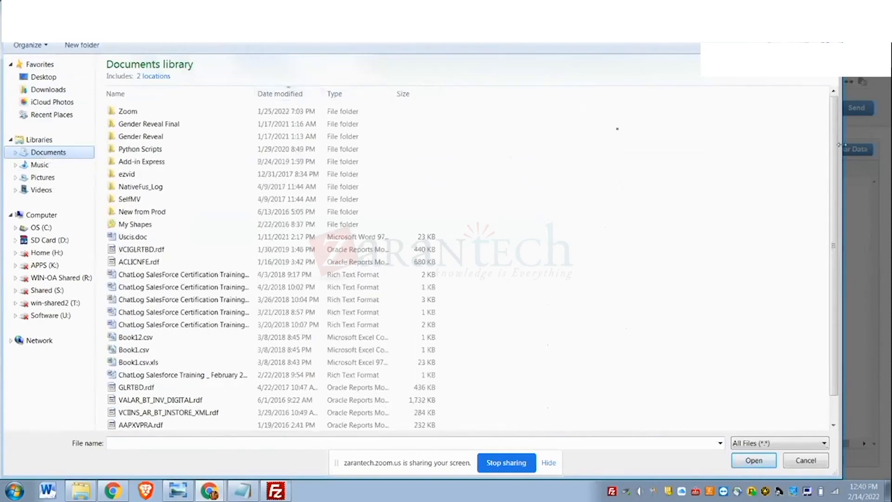
pyautogui.moveTo(835, 149); pyautogui.dragTo(836, 219)
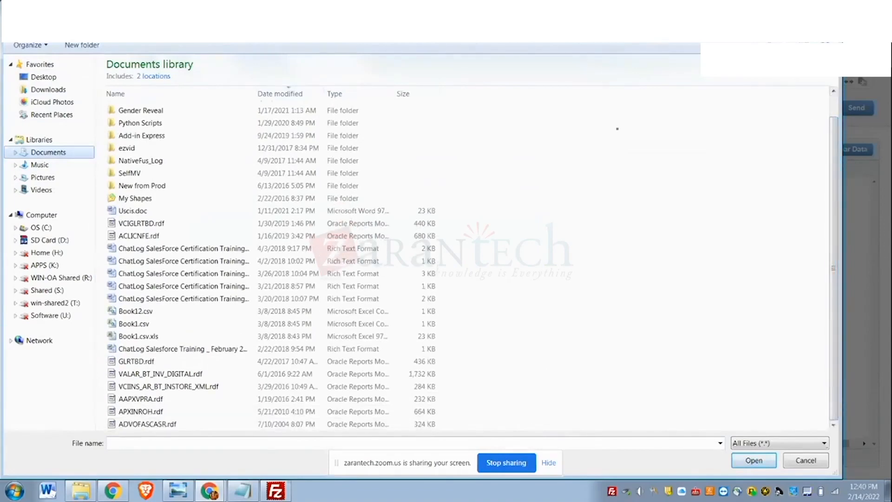
# - Switch to FileZilla, shrink its window to reveal the desktop, and try to copy the remote customerdata CSV file onto the desktop
pyautogui.hotkey('alt', 'Tab')
pyautogui.moveTo(500, 283); pyautogui.dragTo(748, 413)
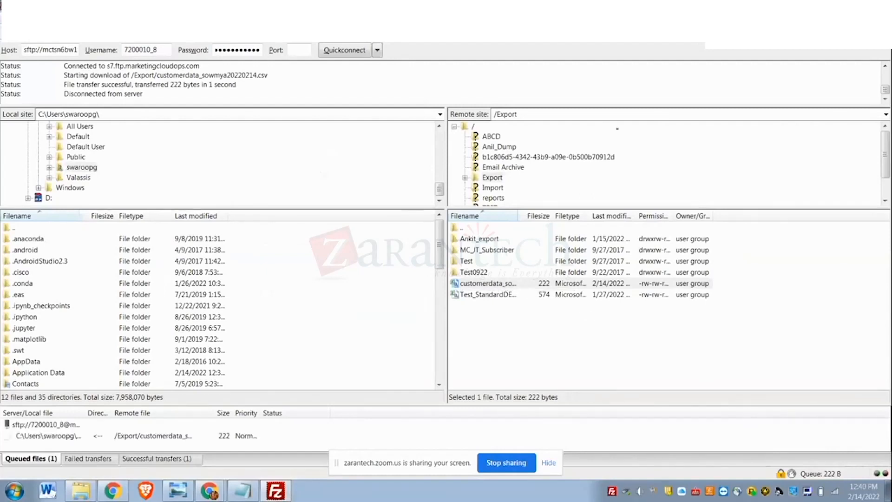
pyautogui.doubleClick(439, 6)
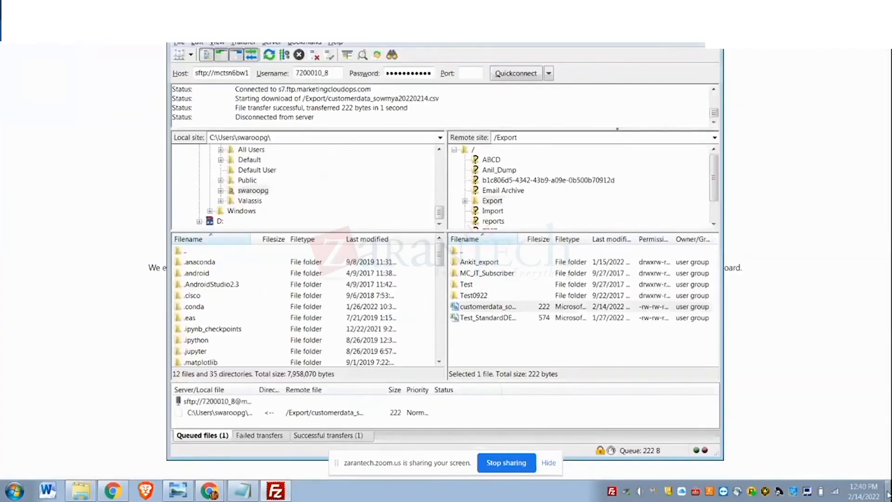
pyautogui.moveTo(888, 495)
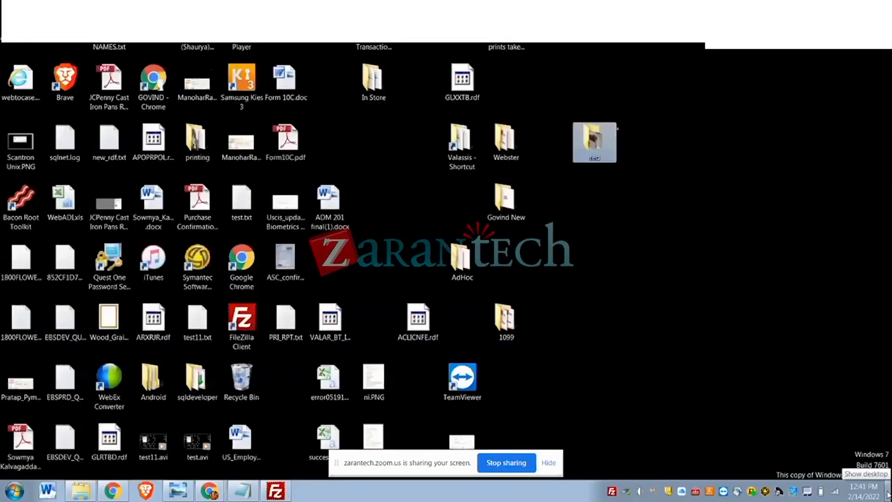
pyautogui.hotkey('alt', 'Tab')
pyautogui.hotkey('alt', 'Tab')
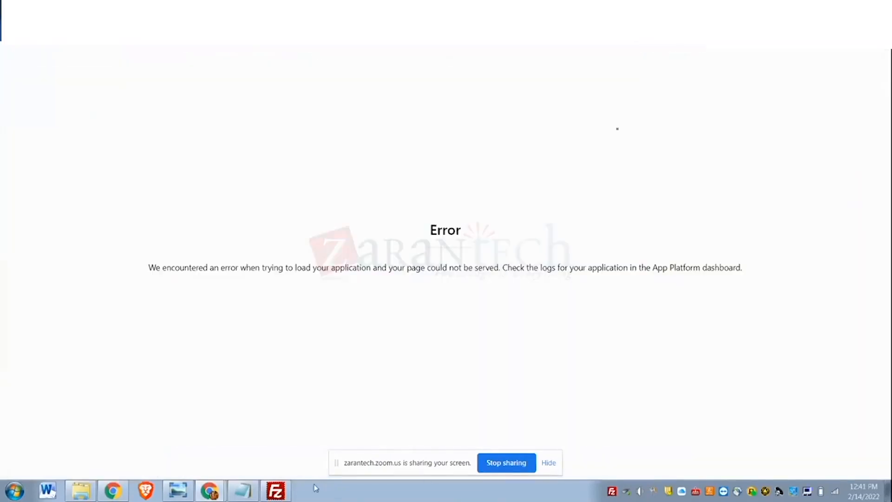
pyautogui.click(276, 491)
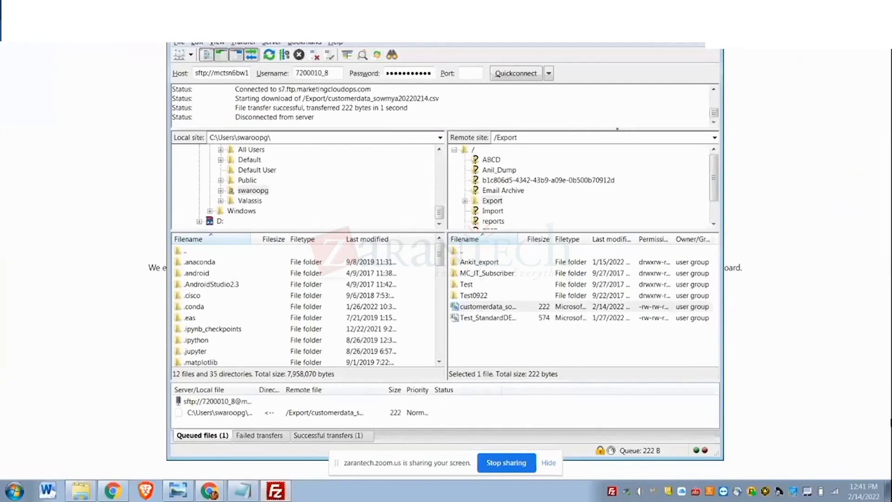
pyautogui.click(888, 491)
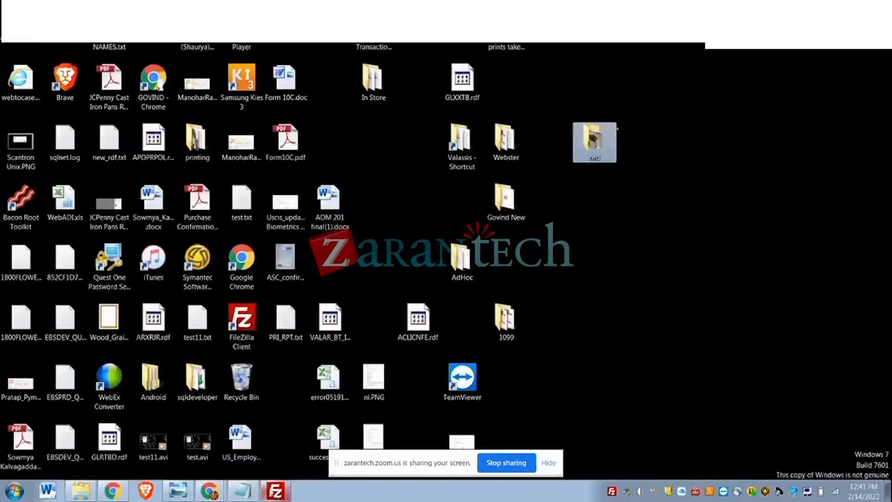
pyautogui.click(275, 490)
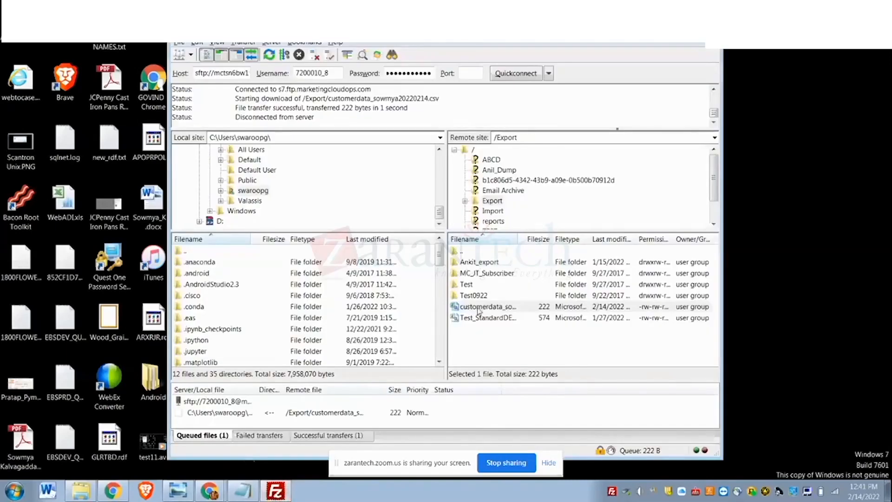
pyautogui.moveTo(479, 310); pyautogui.dragTo(760, 306)
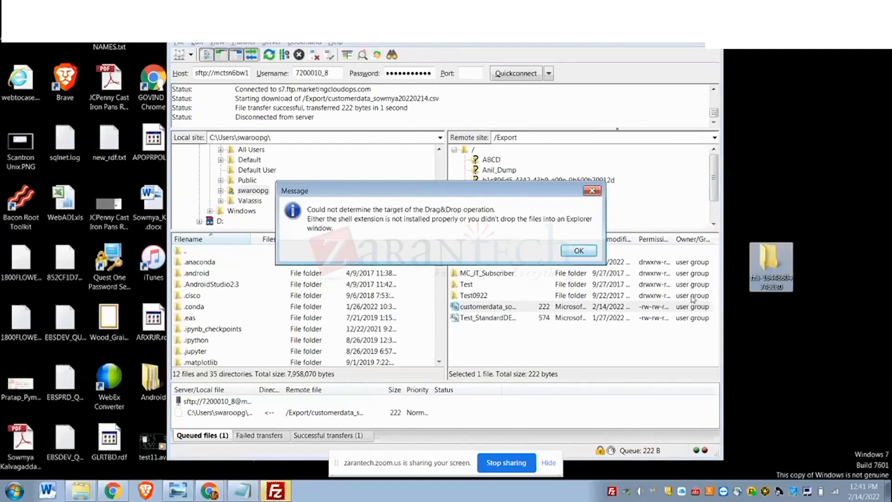
pyautogui.click(579, 251)
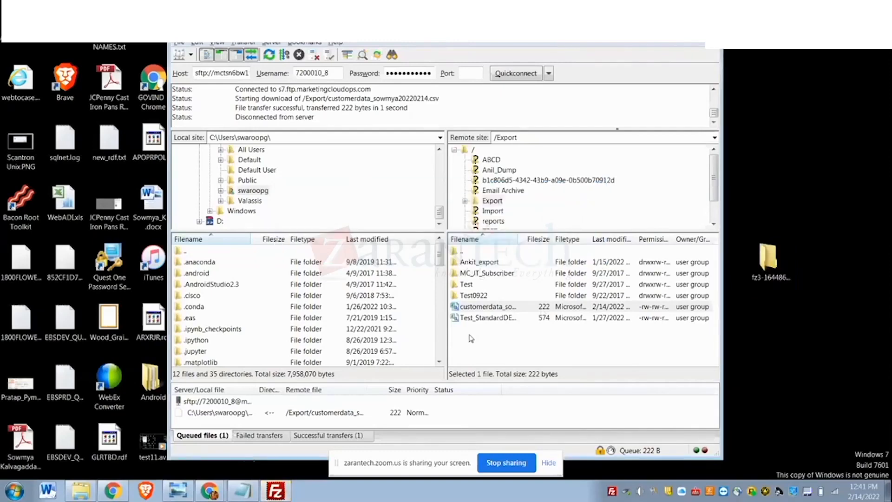
# - Open the desktop's Android folder and try to copy the remote customerdata CSV file from FileZilla into it
pyautogui.doubleClick(148, 383)
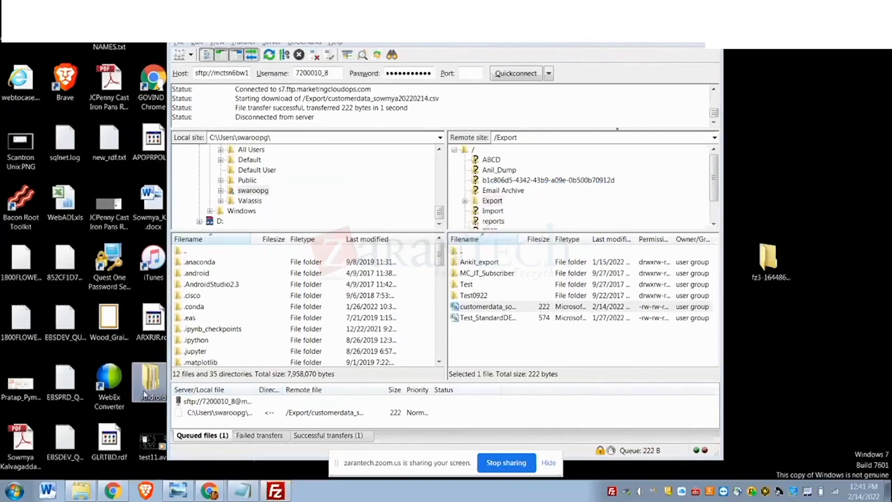
pyautogui.hotkey('alt', 'Tab')
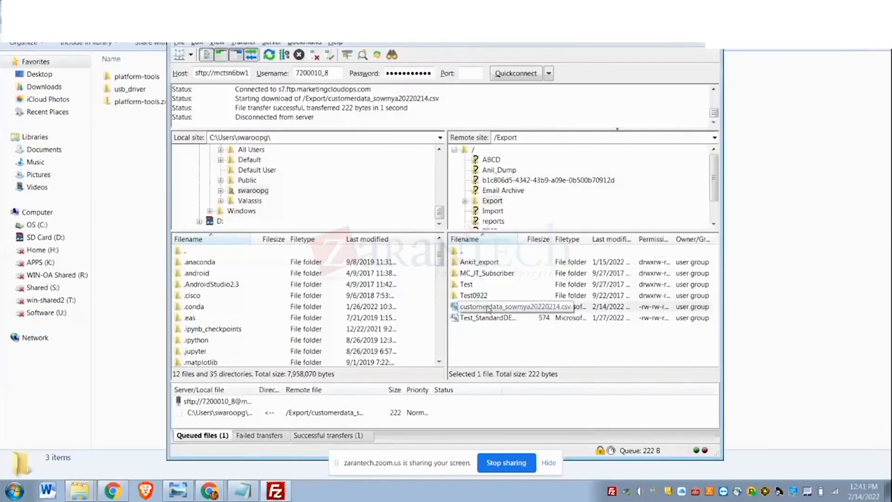
pyautogui.moveTo(488, 309); pyautogui.dragTo(786, 287)
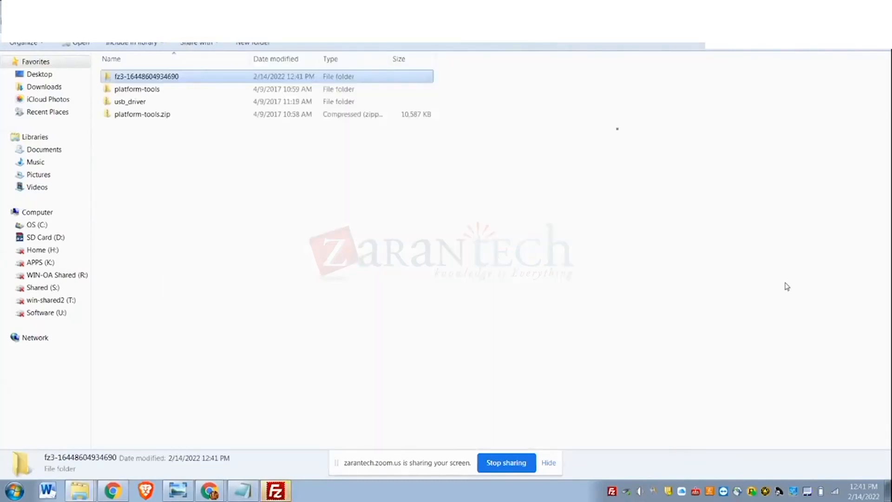
pyautogui.doubleClick(151, 78)
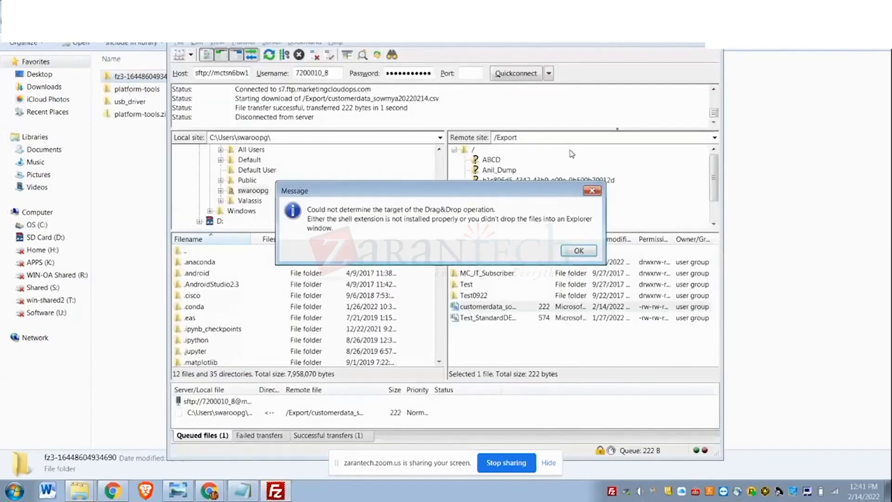
pyautogui.click(579, 252)
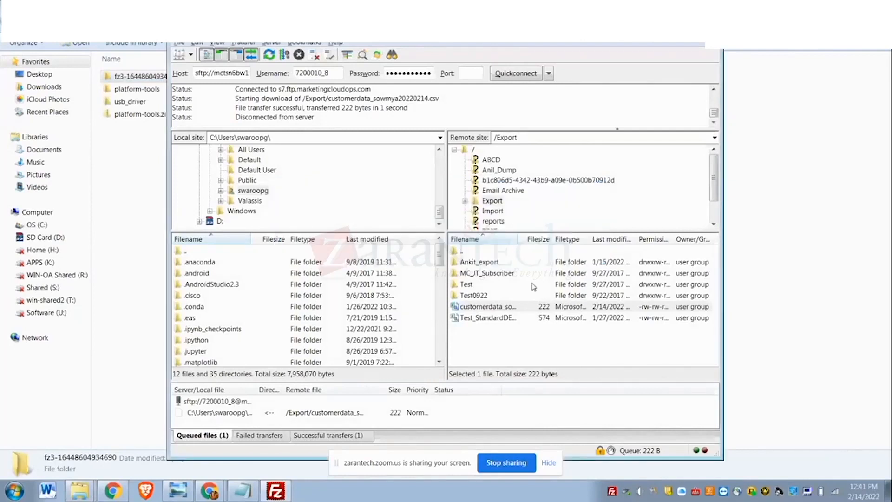
# - Check the customerdata CSV's local save path by retrying its download, declining the overwrite and widening the queue's Server/Local file column
pyautogui.rightClick(501, 309)
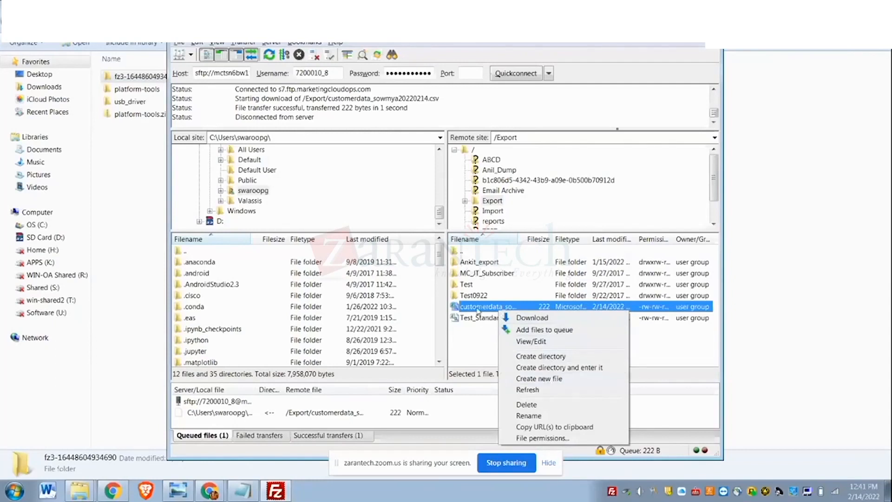
pyautogui.click(532, 317)
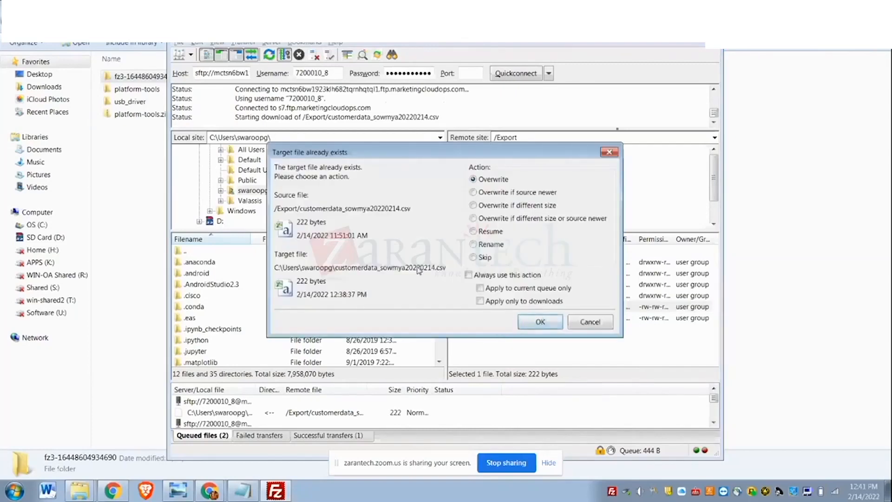
pyautogui.click(586, 325)
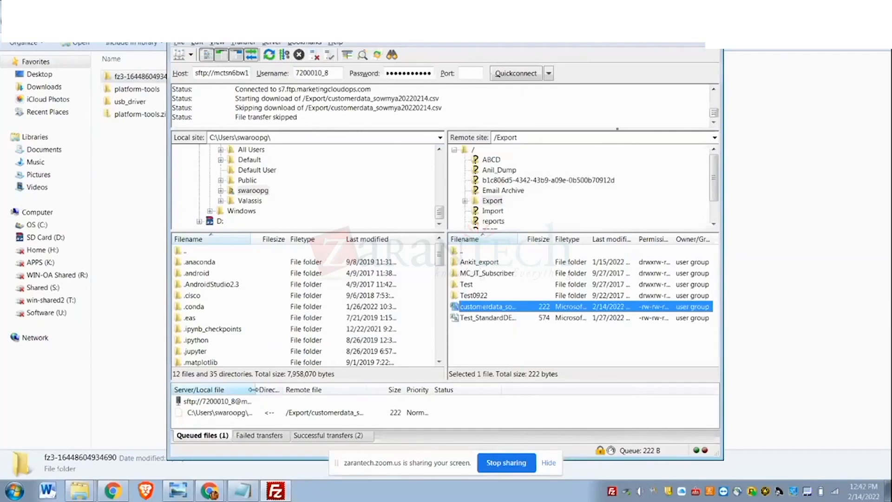
pyautogui.moveTo(253, 389); pyautogui.dragTo(381, 400)
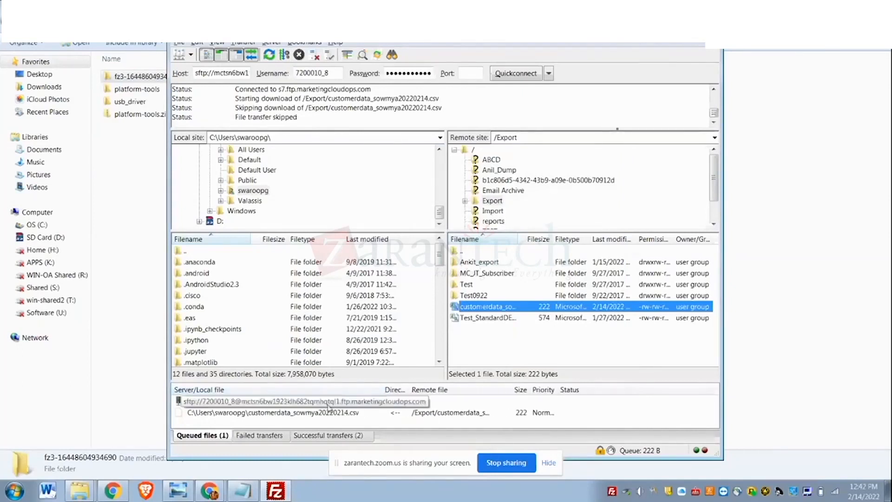
# - Switch back to the customerdata import in Chrome and browse the computer for the file
pyautogui.hotkey('alt', 'Tab')
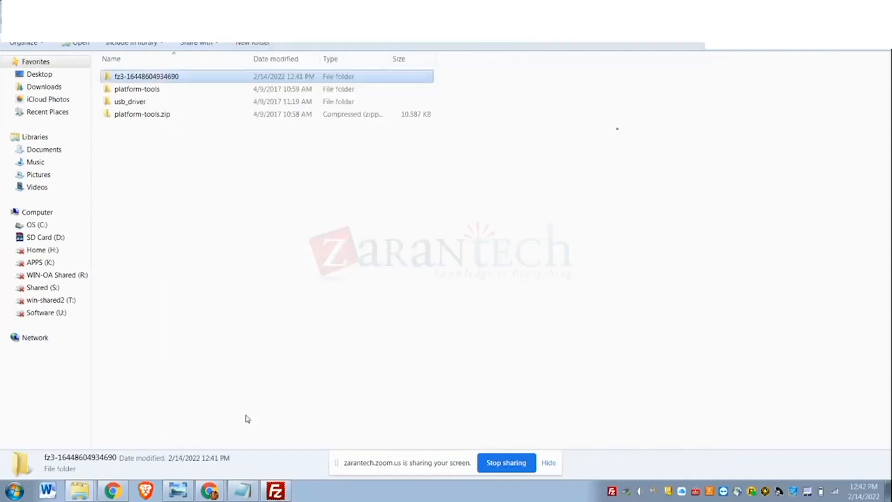
pyautogui.click(210, 490)
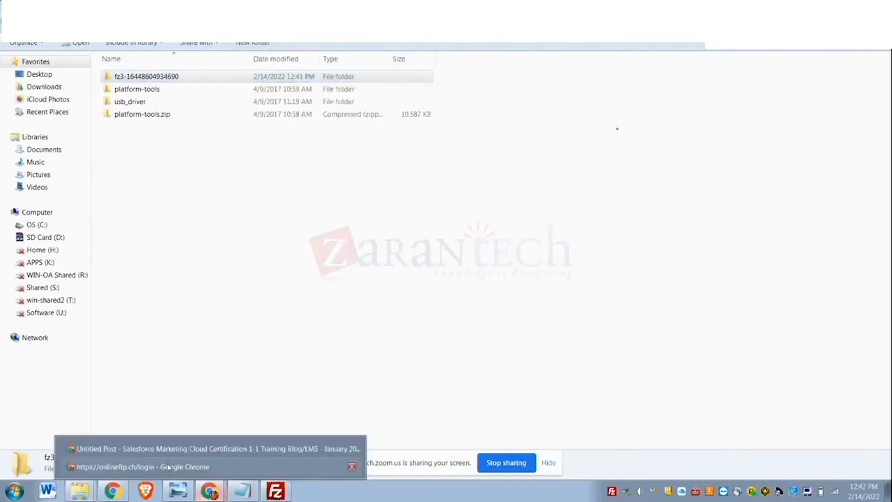
pyautogui.click(160, 448)
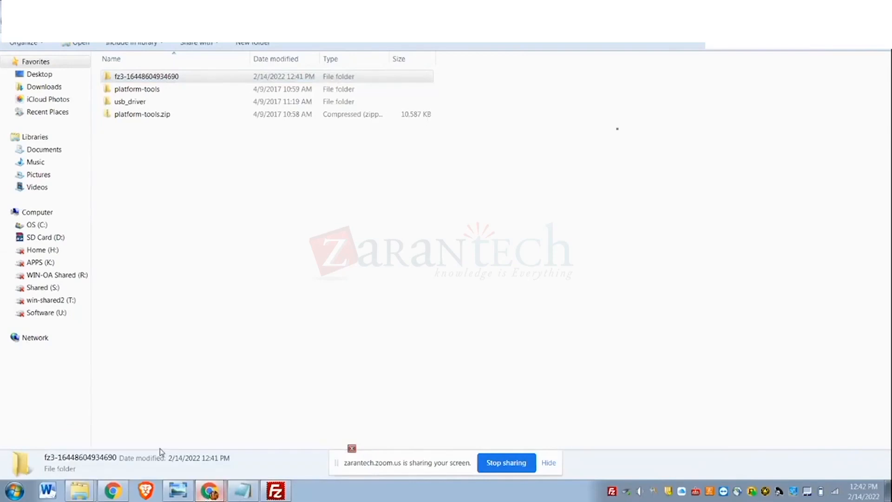
pyautogui.hotkey('alt', 'Tab')
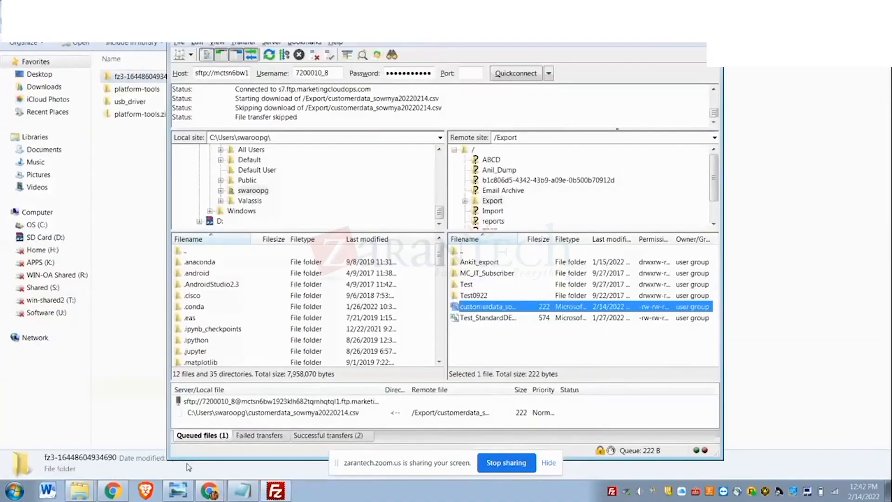
pyautogui.moveTo(210, 490)
pyautogui.click(167, 466)
pyautogui.hotkey('ctrl', 'Tab')
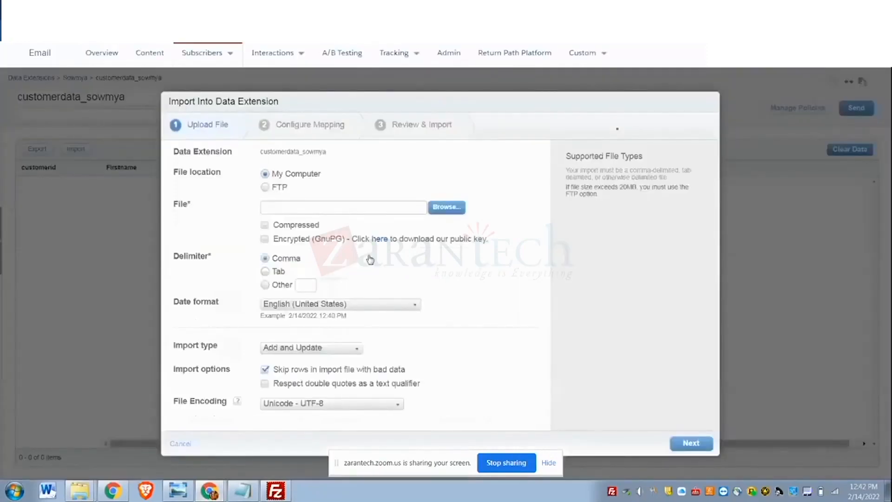
pyautogui.click(449, 207)
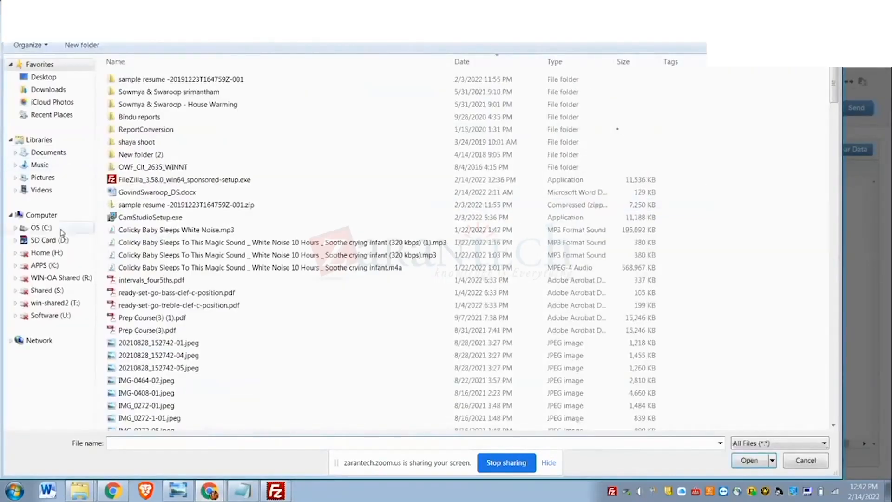
# - Choose the downloaded customerdata CSV from the user's profile folder under C:\Users as the import file
pyautogui.click(53, 229)
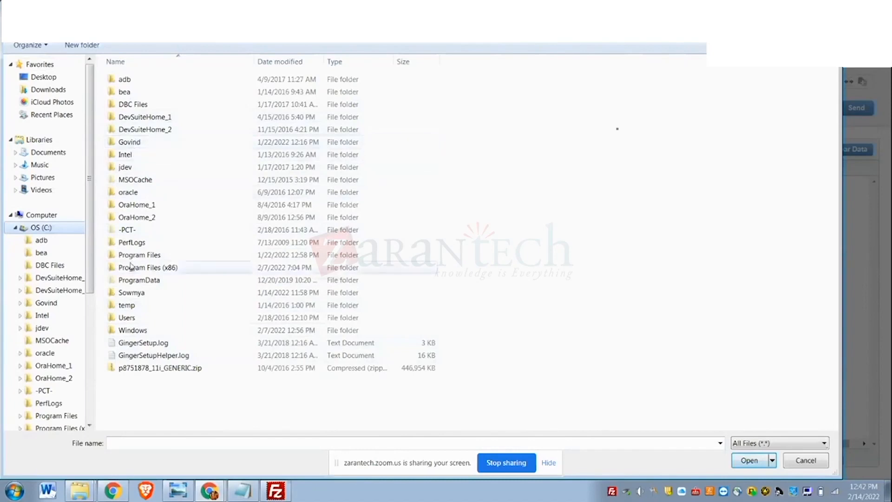
pyautogui.doubleClick(128, 319)
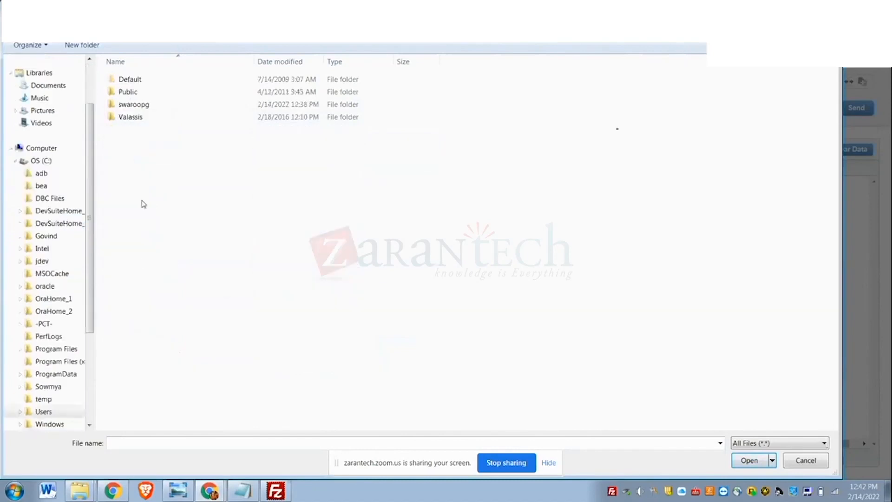
pyautogui.doubleClick(129, 104)
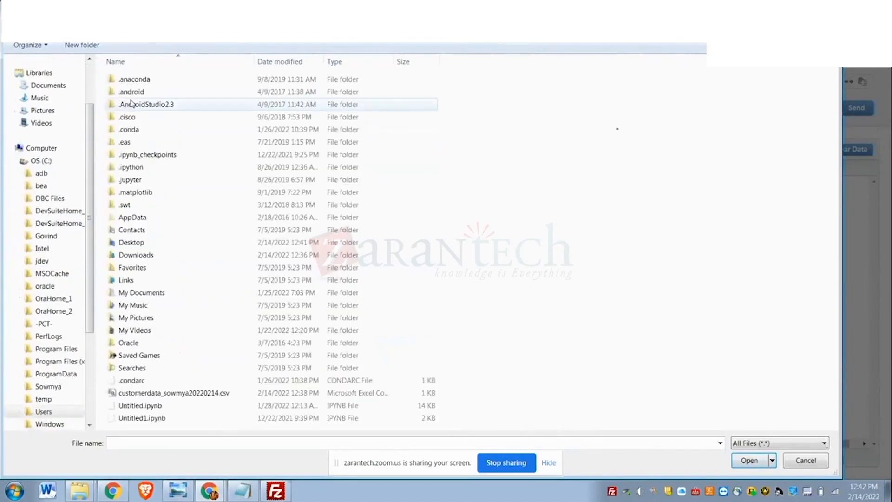
pyautogui.click(194, 394)
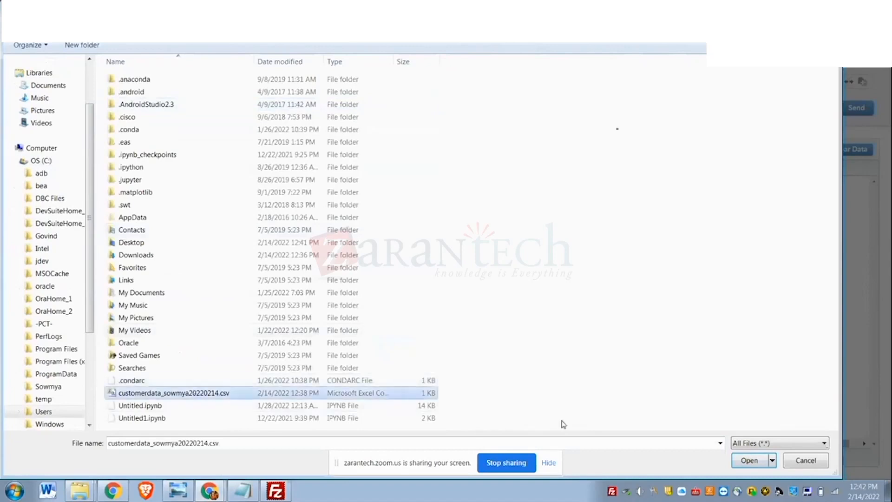
pyautogui.click(746, 459)
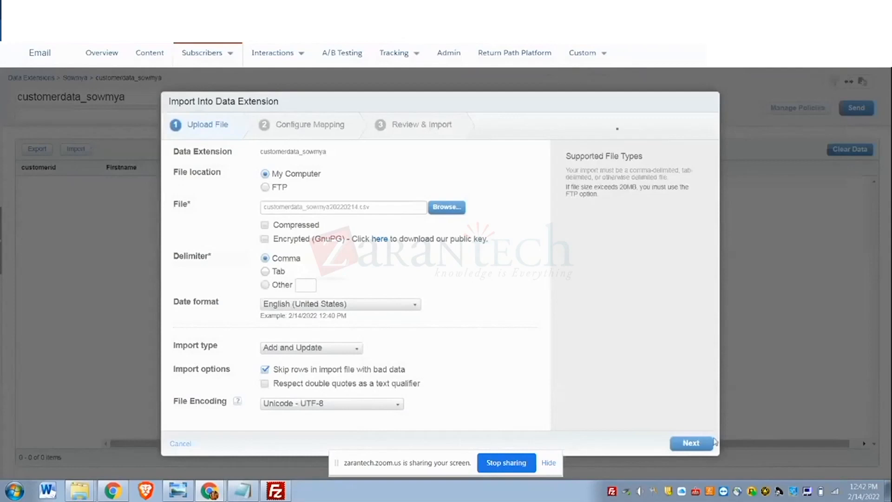
# - Try to continue with the Add and Update import type, and set the import type to Overwrite
pyautogui.click(700, 443)
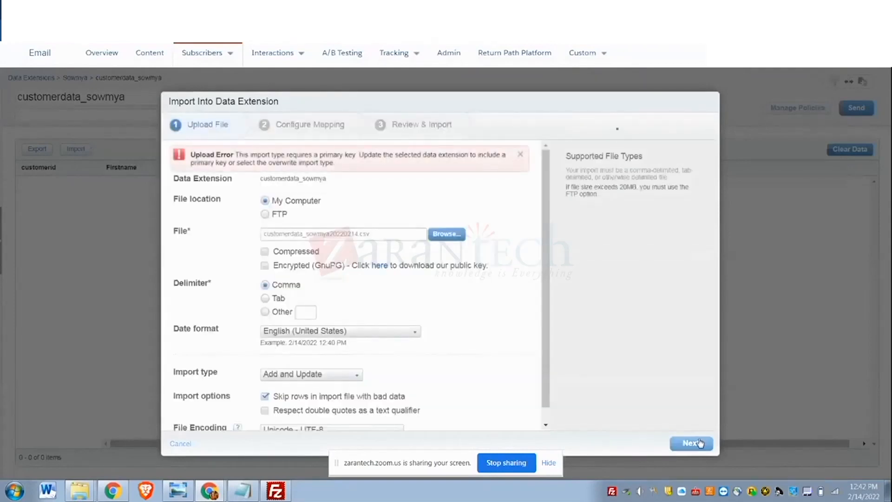
pyautogui.moveTo(546, 317)
pyautogui.mouseDown()
pyautogui.moveTo(548, 349)
pyautogui.moveTo(545, 316)
pyautogui.mouseUp()
pyautogui.click(359, 375)
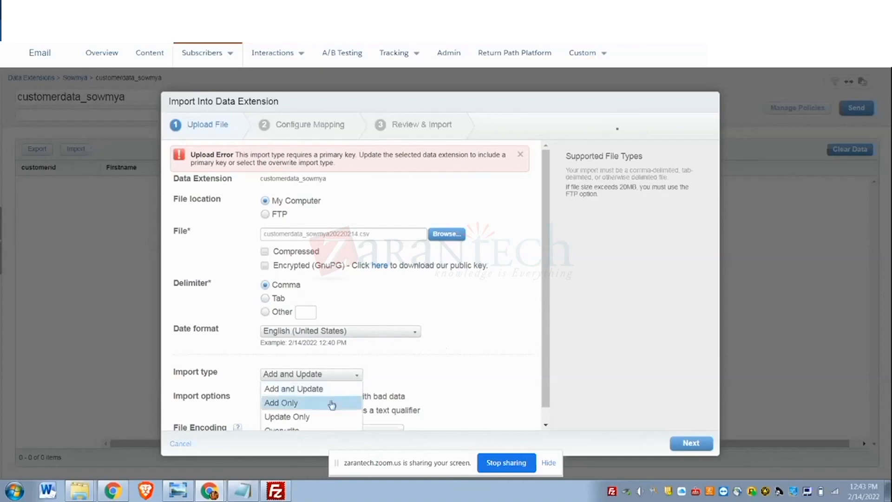
pyautogui.click(324, 429)
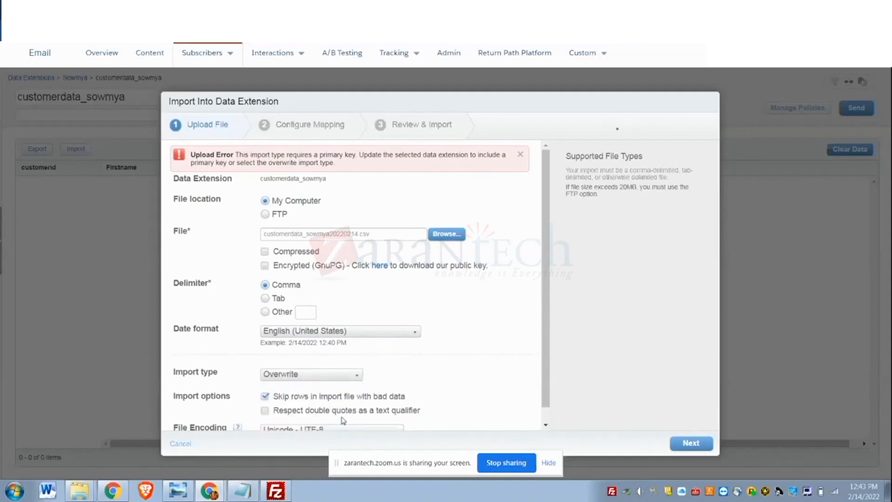
# - Accept the mapping by header row and start the import into the customerdata data extension
pyautogui.click(693, 449)
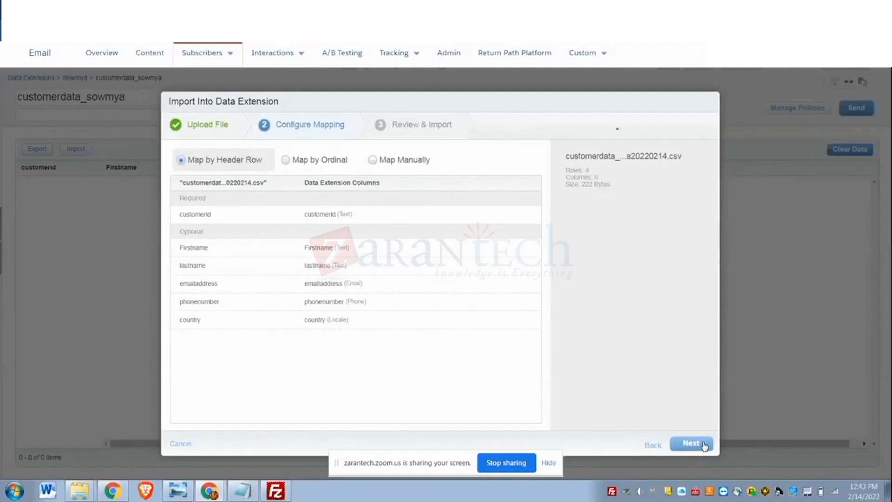
pyautogui.click(703, 444)
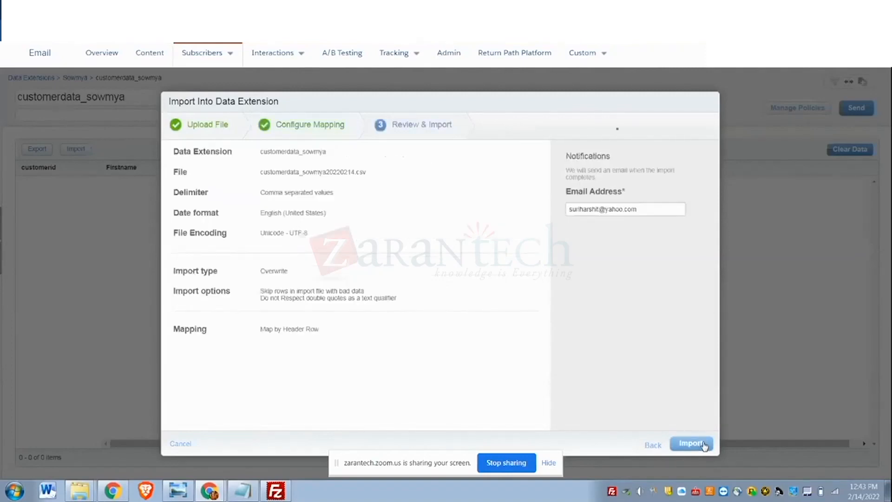
pyautogui.click(704, 444)
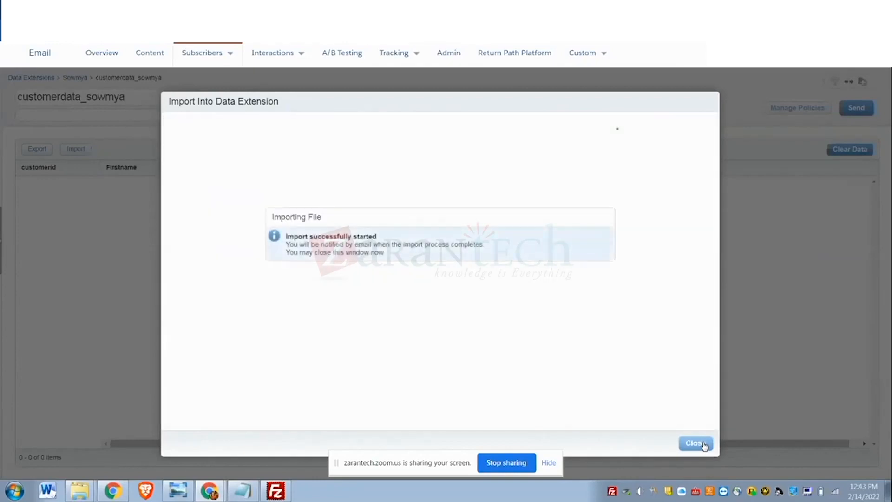
# - Close the import confirmation and check the imported records in the customerdata data extension
pyautogui.click(704, 444)
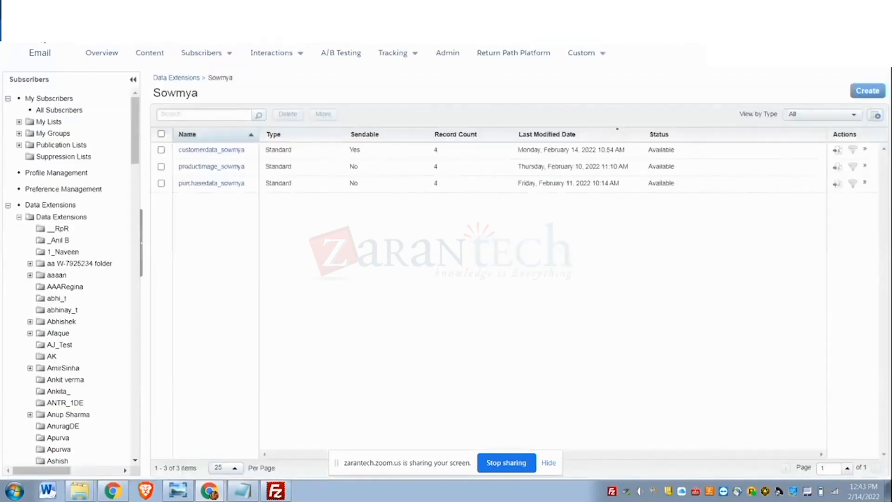
pyautogui.click(198, 149)
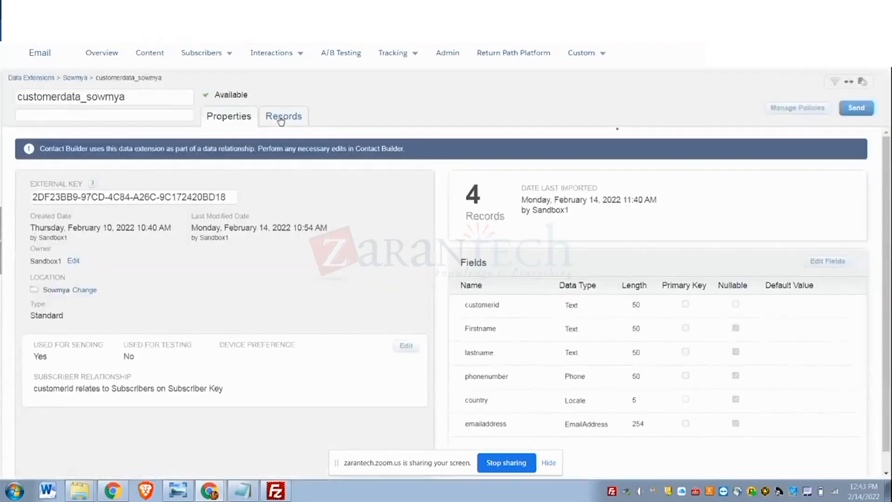
pyautogui.click(281, 119)
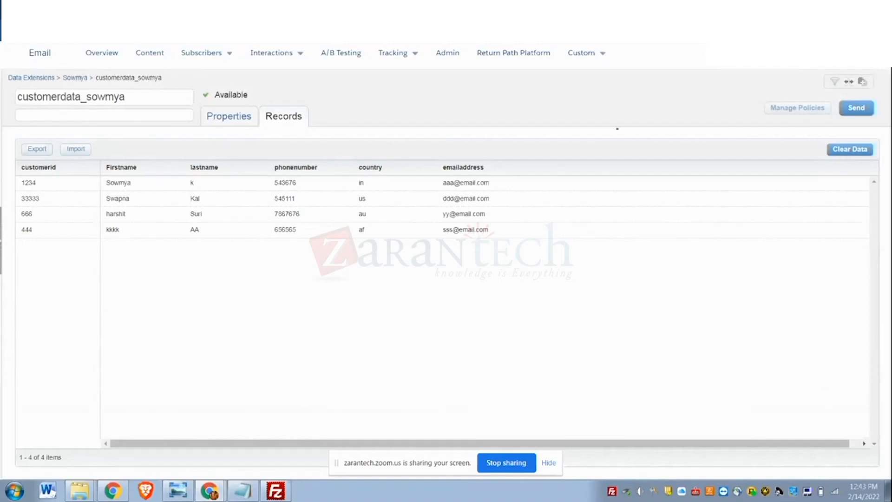
# - Open Automation Studio from the Journey Builder apps in Marketing Cloud
pyautogui.moveTo(6, 67)
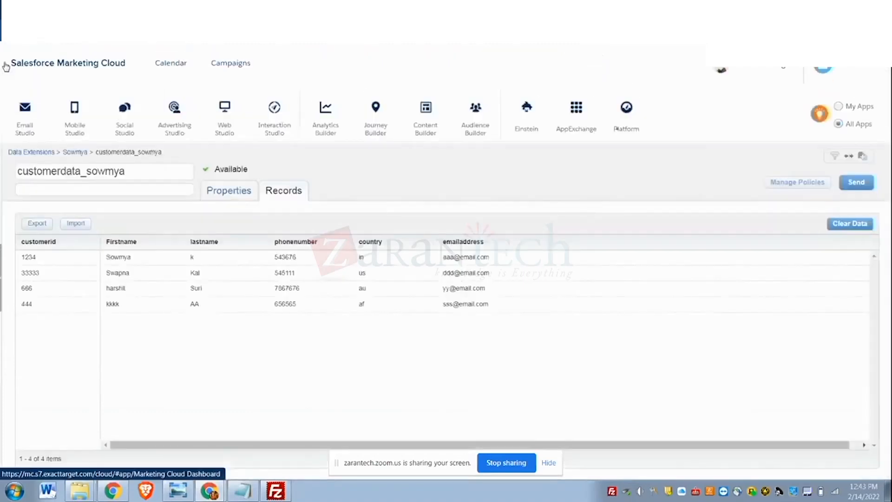
pyautogui.moveTo(479, 124)
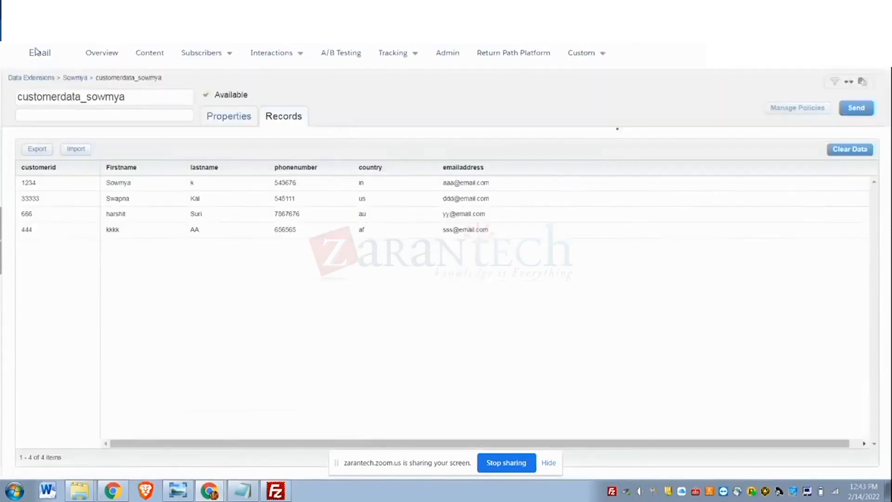
pyautogui.moveTo(308, 113)
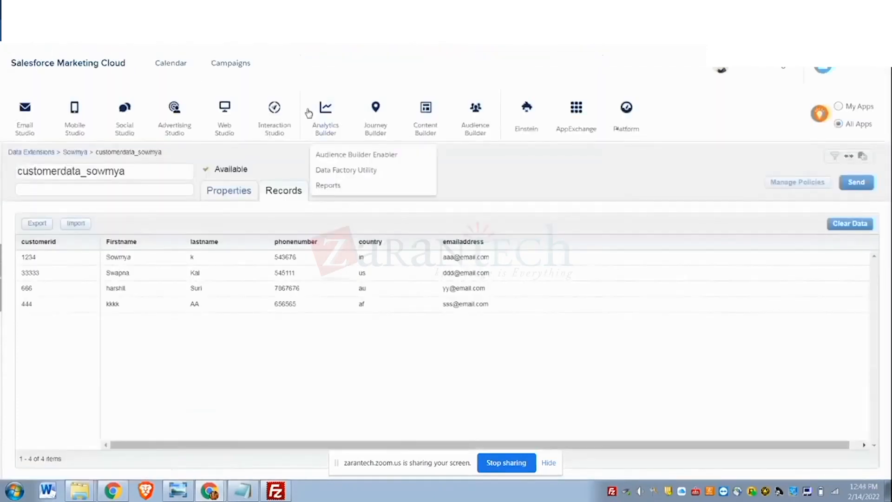
pyautogui.moveTo(376, 122)
pyautogui.click(380, 157)
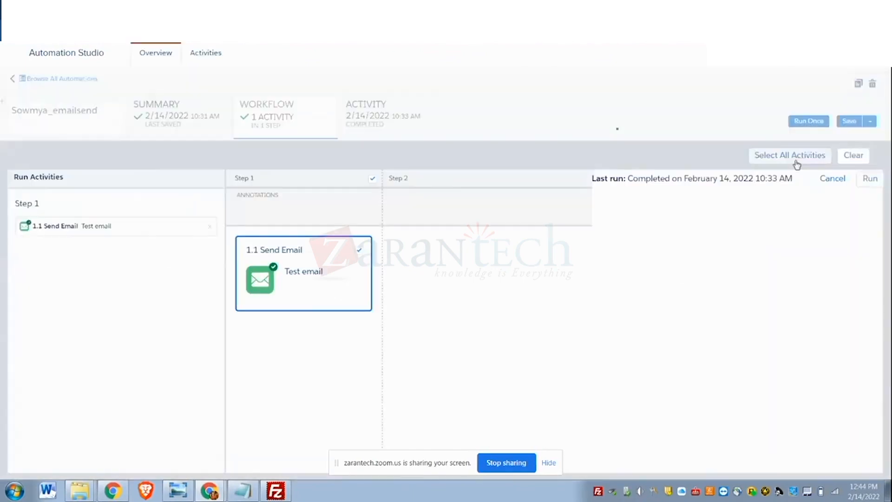
# - Run the emailsend automation once with its Test email send activity, and open the automation's activity view
pyautogui.click(868, 185)
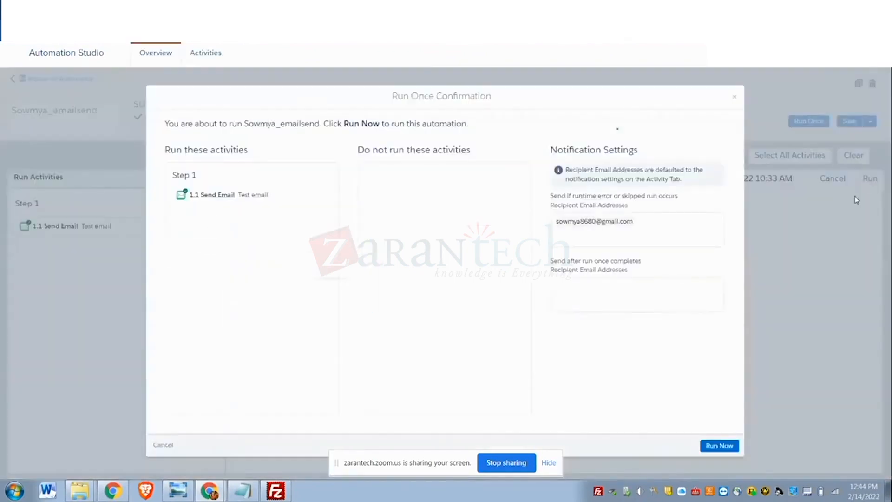
pyautogui.click(725, 446)
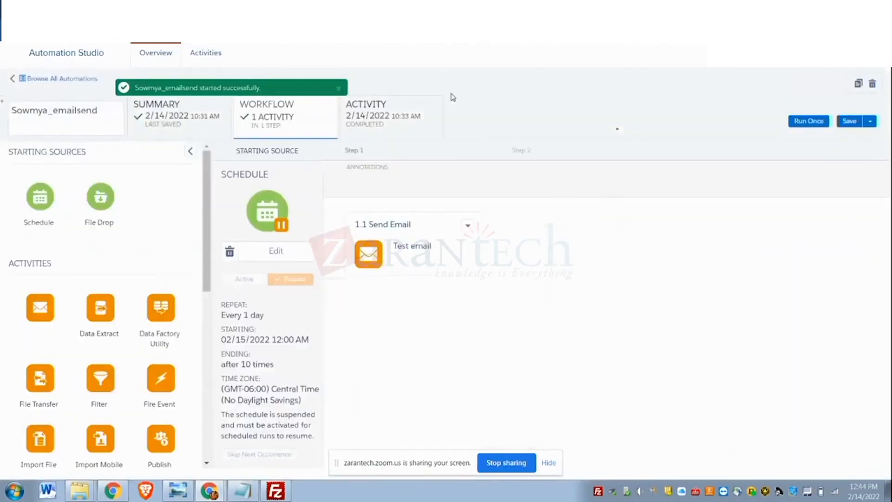
pyautogui.click(364, 112)
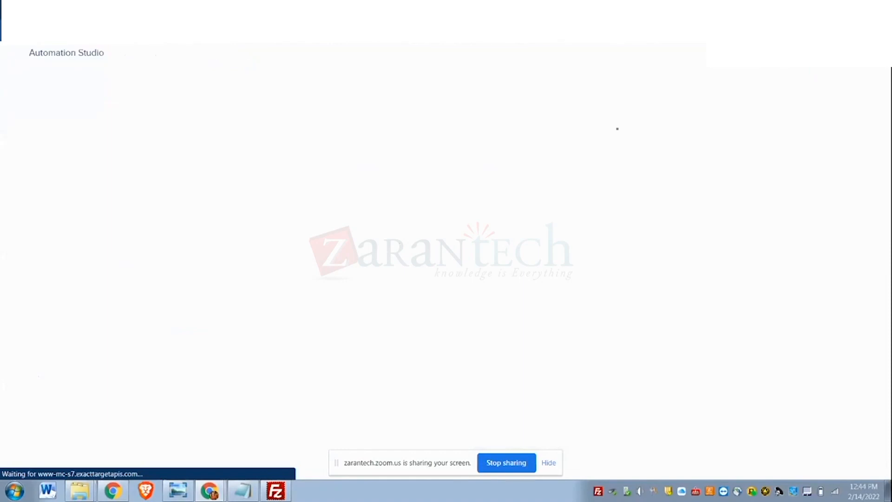
# - Duplicate the Automation Studio browser tab
pyautogui.rightClick(87, 6)
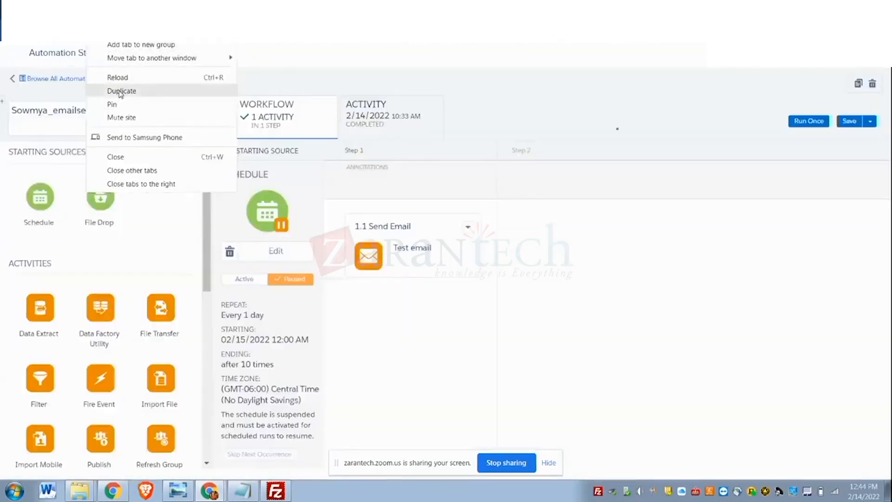
pyautogui.click(117, 91)
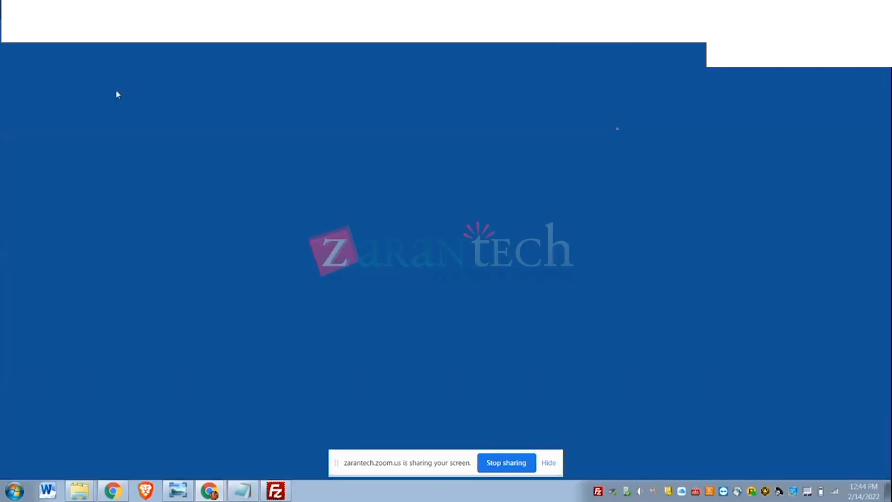
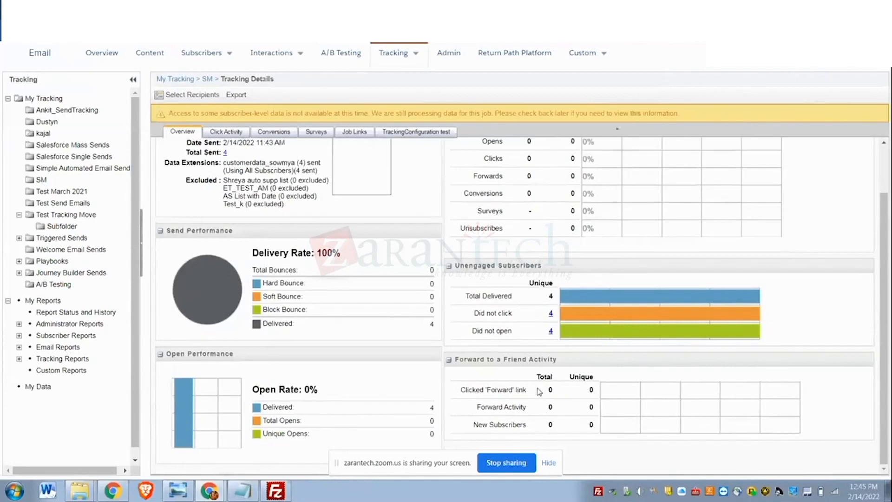
# - Review the test email's tracking details, checking the overview, the click activity's email overlay view and its link view
pyautogui.scroll(2, 538, 392)
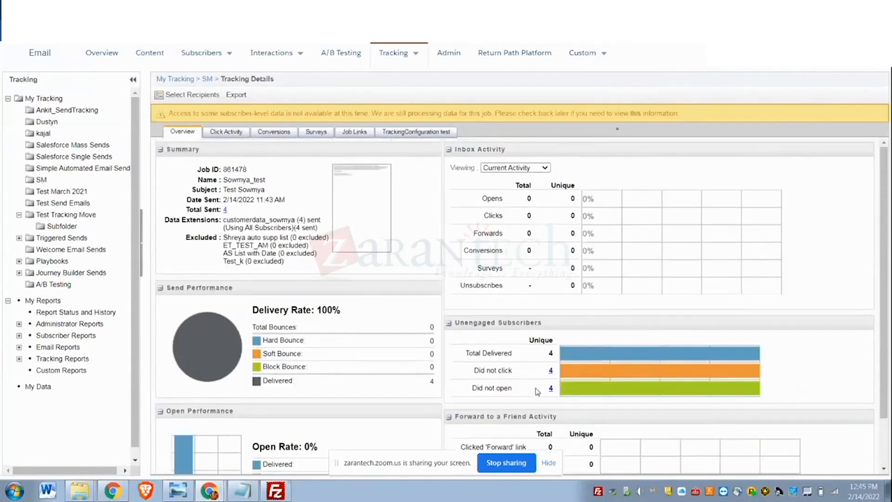
pyautogui.click(224, 133)
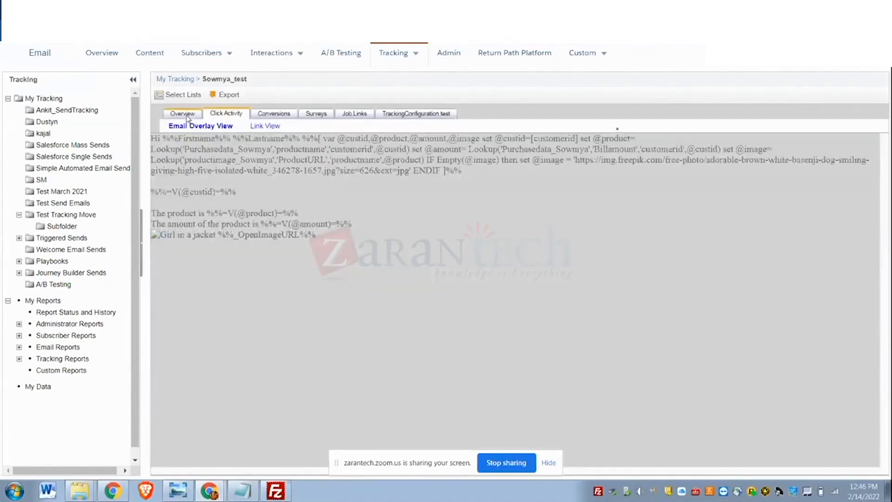
pyautogui.click(186, 116)
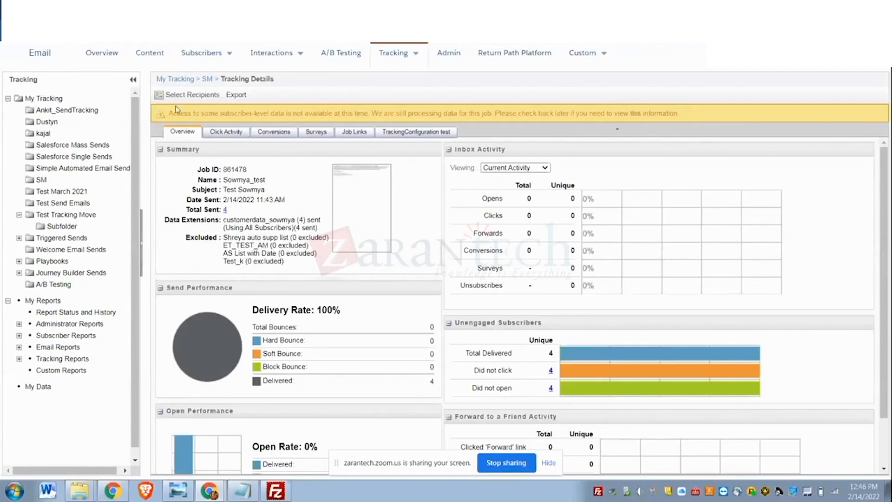
pyautogui.click(225, 133)
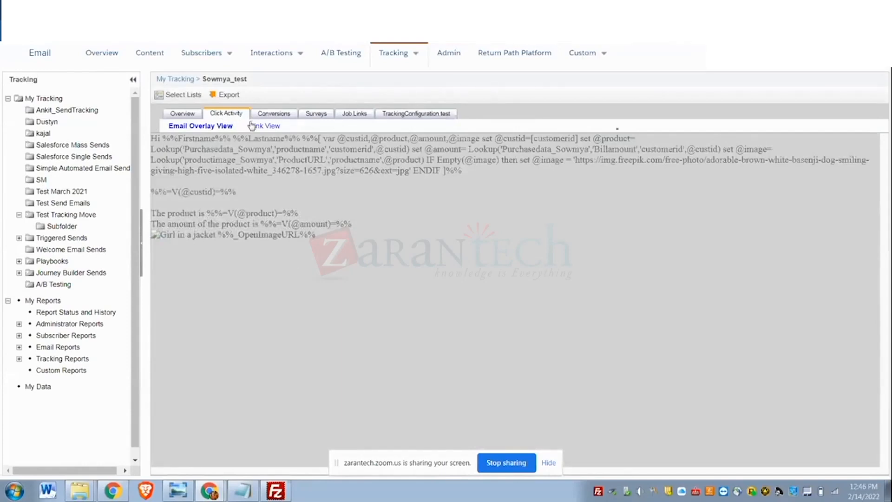
pyautogui.click(265, 126)
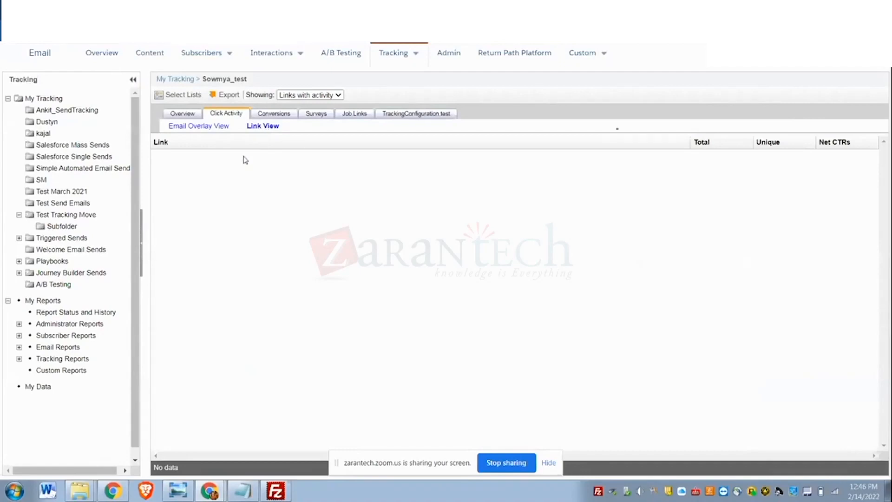
pyautogui.click(182, 114)
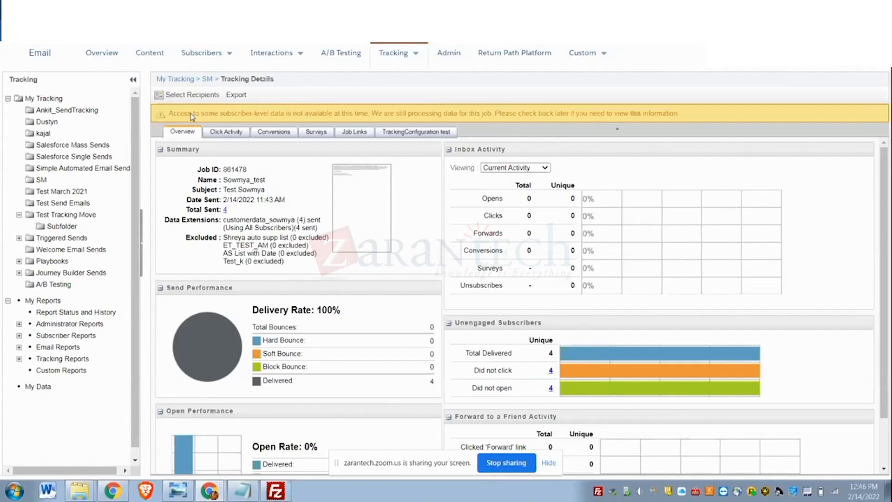
# - Return to the emailsend automation and add a Wait activity as step 2 with a duration of 1 minute
pyautogui.click(116, 9)
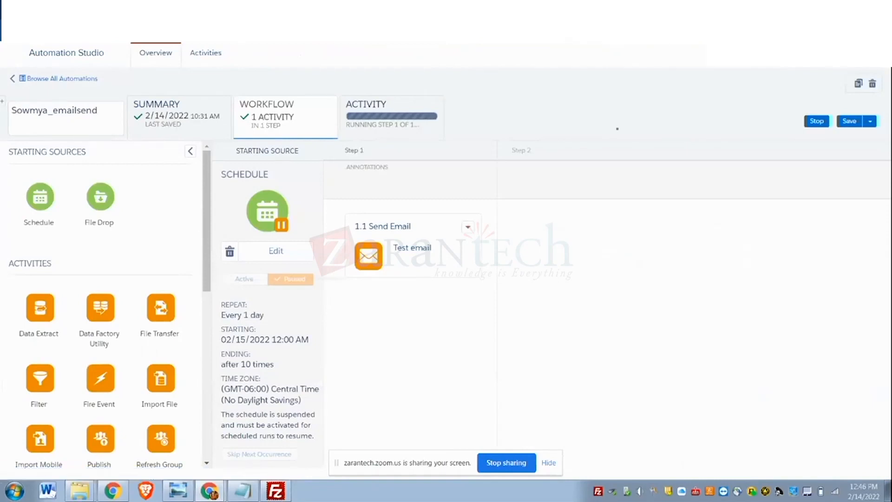
pyautogui.click(50, 30)
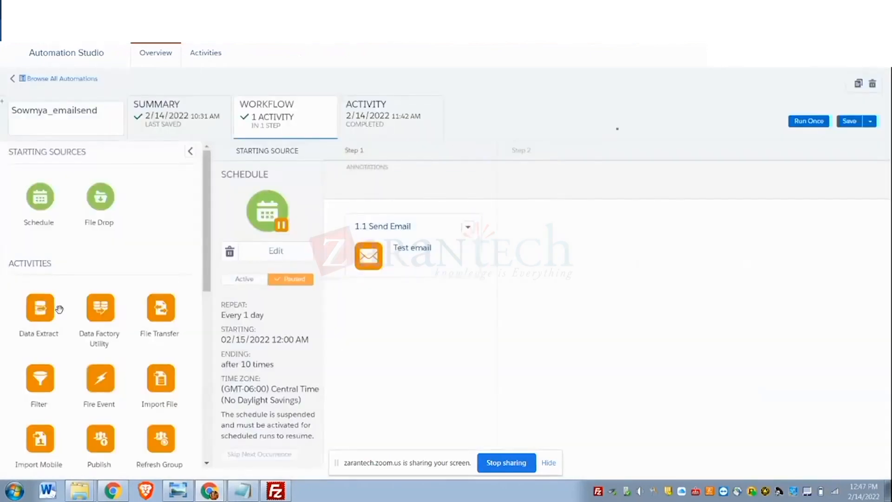
pyautogui.scroll(-4, 85, 285)
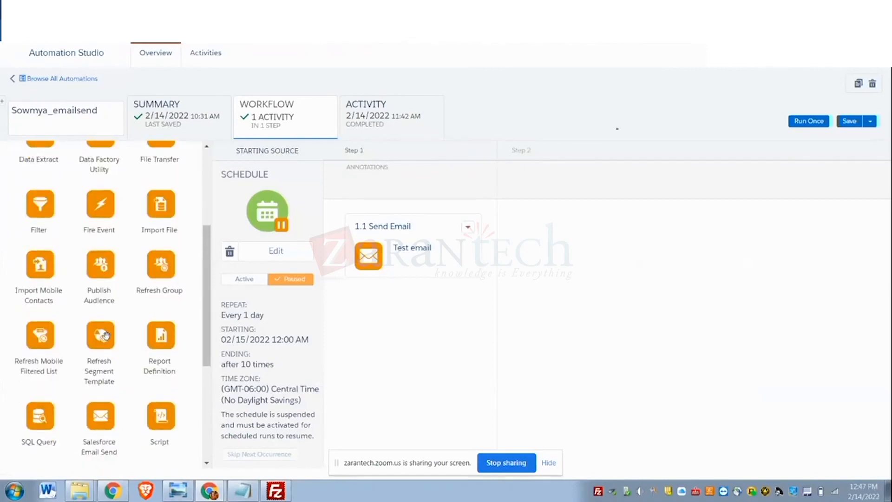
pyautogui.scroll(-5, 106, 335)
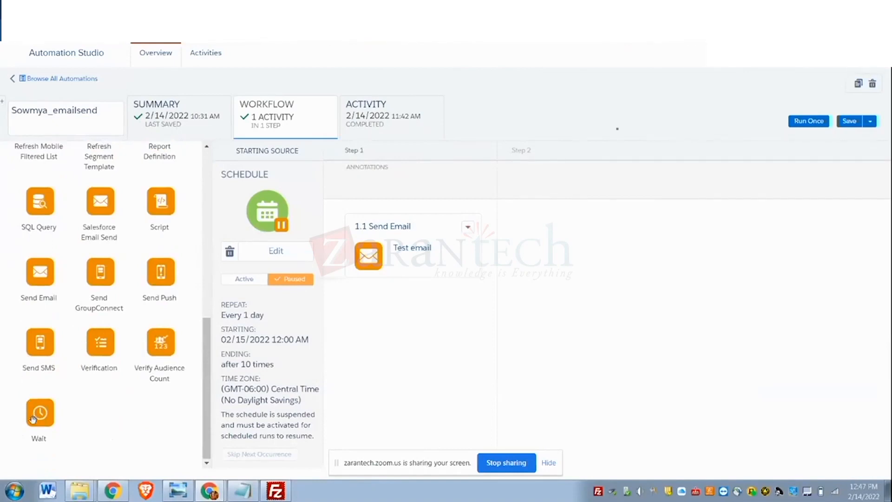
pyautogui.moveTo(32, 420); pyautogui.dragTo(566, 242)
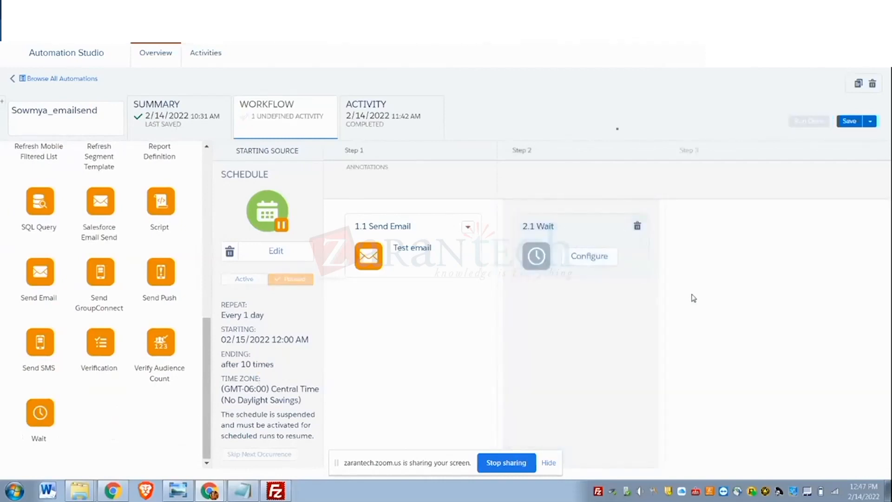
pyautogui.click(586, 267)
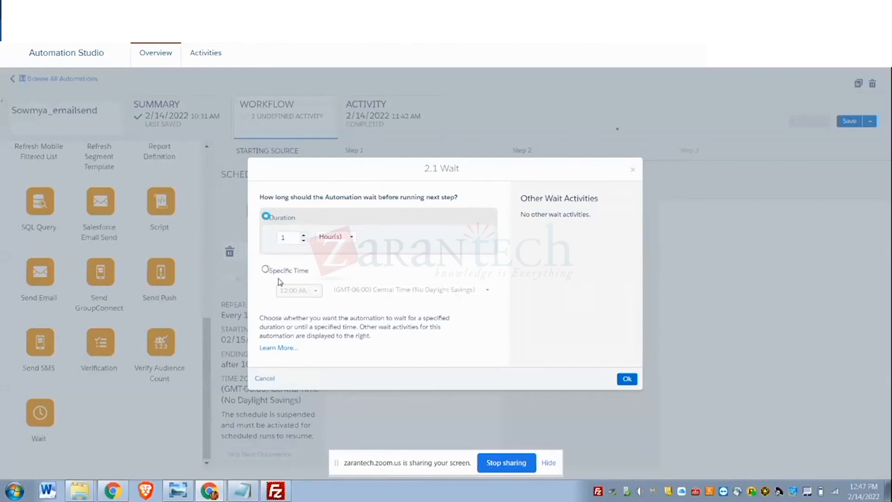
pyautogui.click(349, 239)
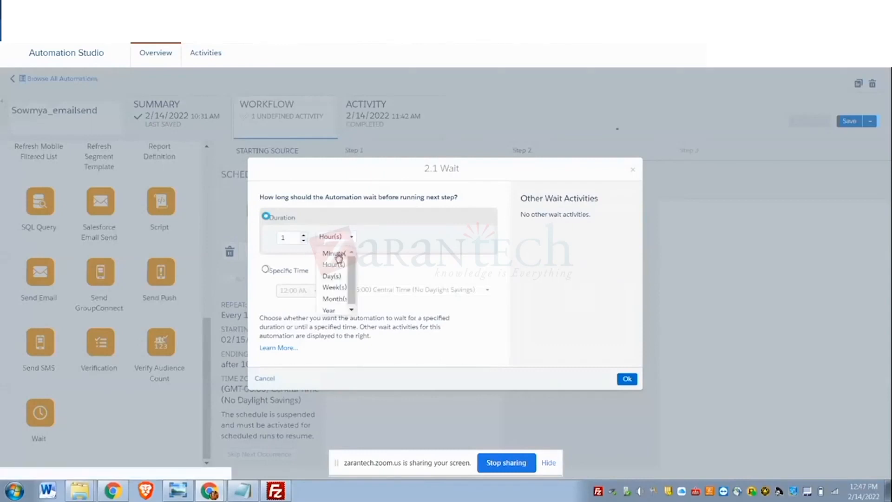
pyautogui.click(339, 255)
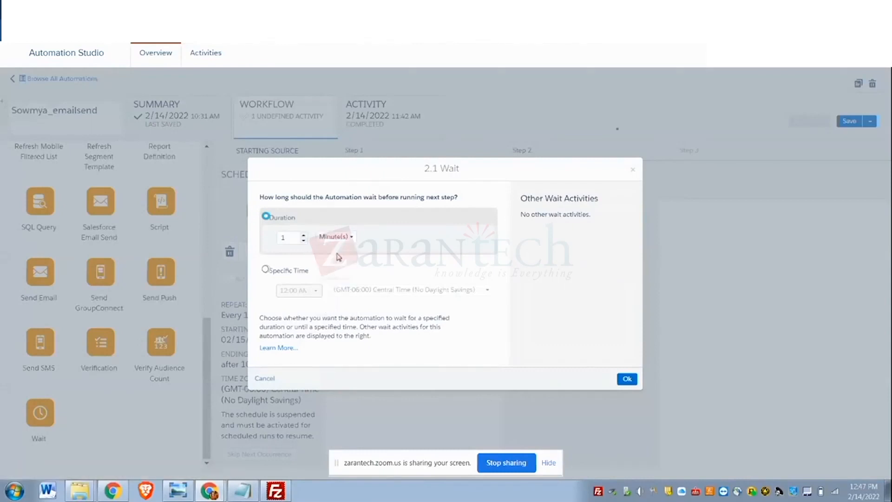
pyautogui.click(628, 378)
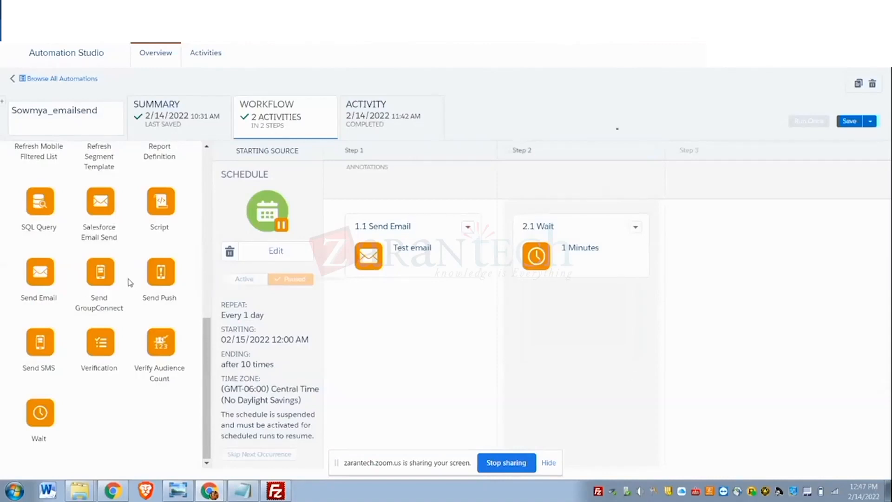
# - Add a Send SMS activity as step 3 of the automation and choose the MCDEMOSMS message for it
pyautogui.moveTo(34, 357); pyautogui.dragTo(704, 241)
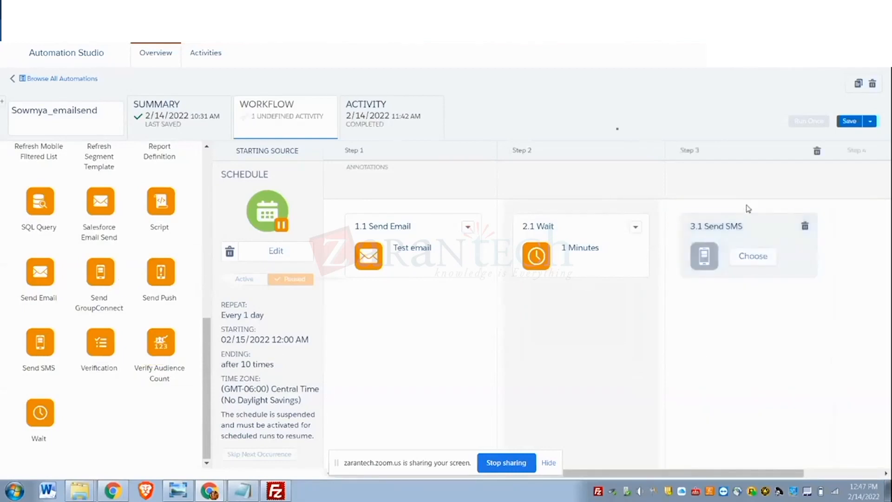
pyautogui.click(753, 258)
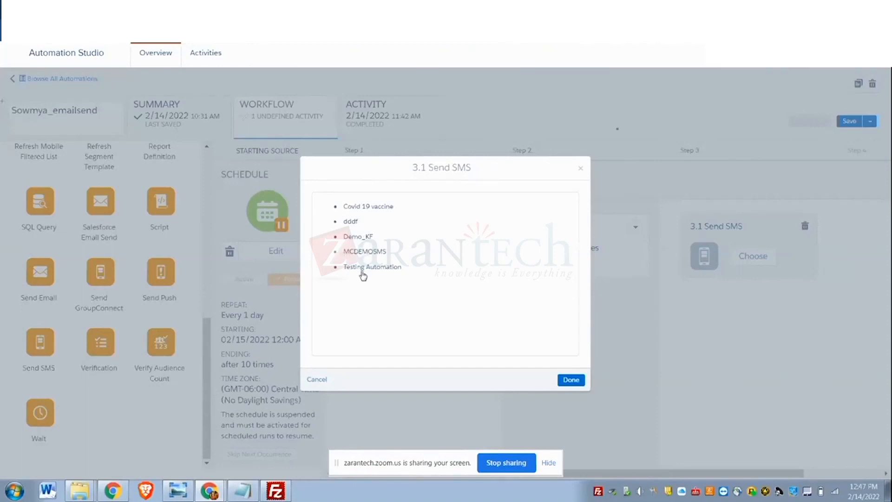
pyautogui.click(366, 254)
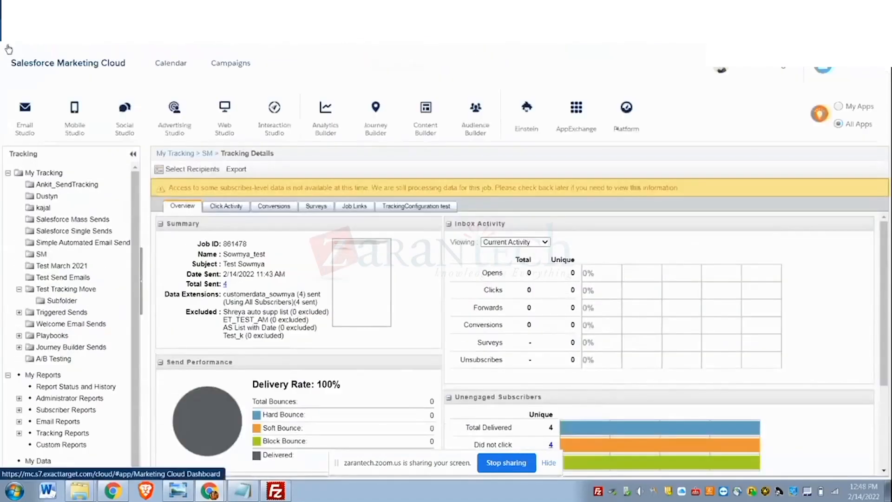
# - Open MobileConnect from the Mobile Studio apps in Marketing Cloud
pyautogui.moveTo(71, 123)
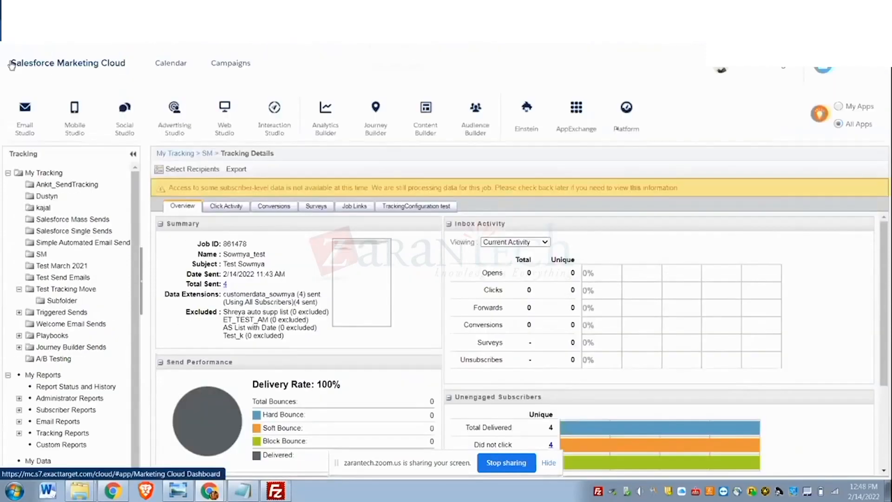
pyautogui.moveTo(122, 133)
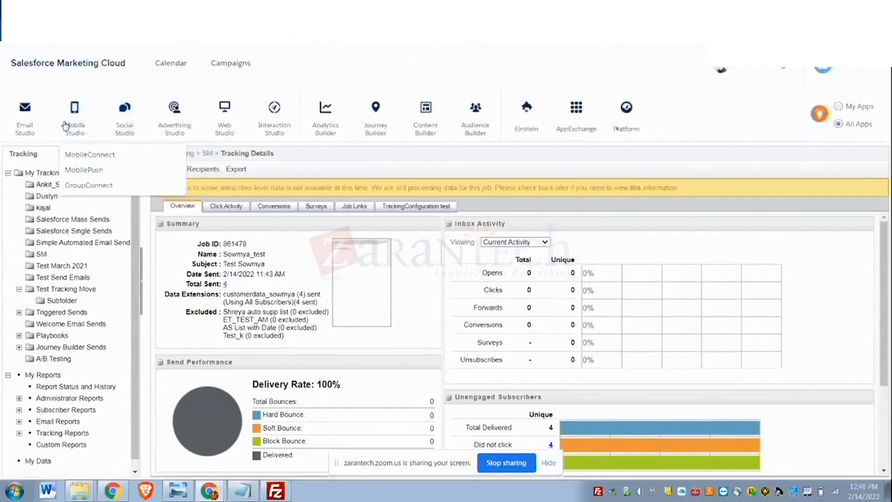
pyautogui.click(81, 158)
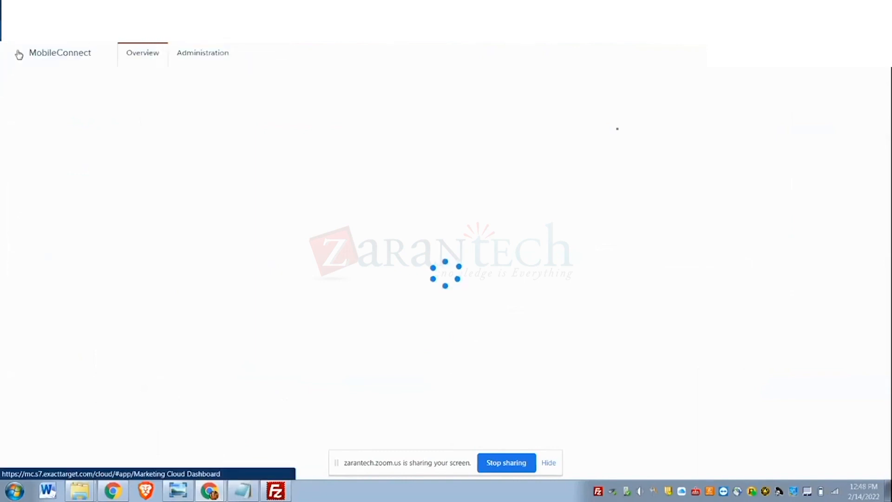
# - Switch from MobileConnect to Content Builder in Marketing Cloud
pyautogui.moveTo(18, 55)
pyautogui.moveTo(418, 133)
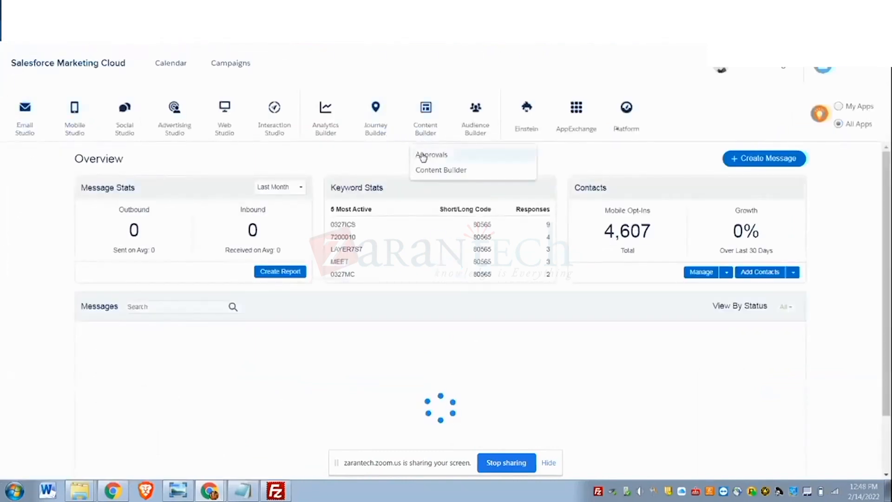
pyautogui.click(428, 169)
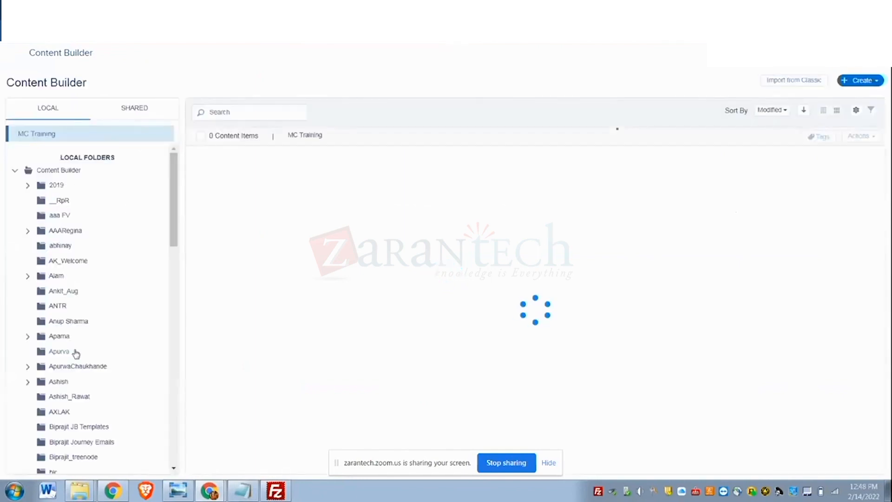
# - Look through the full list of local folders in Content Builder
pyautogui.scroll(-13, 74, 352)
pyautogui.scroll(-4, 76, 352)
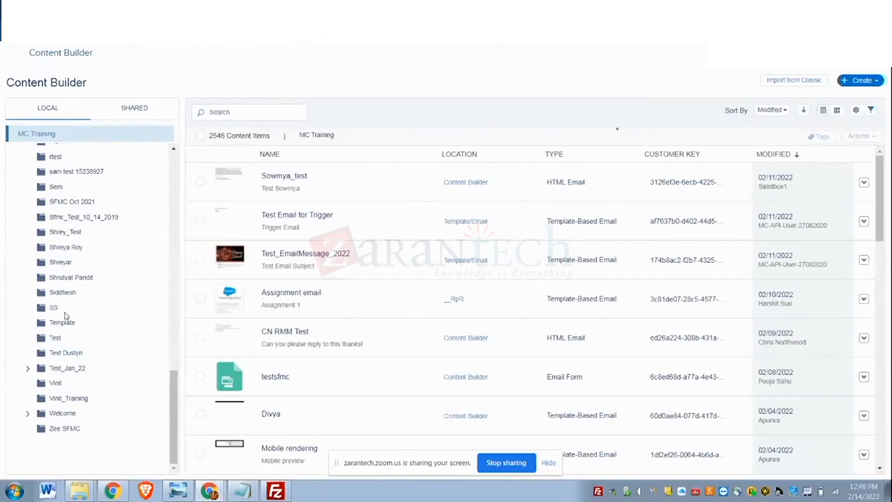
pyautogui.scroll(1, 67, 335)
pyautogui.scroll(1, 67, 335)
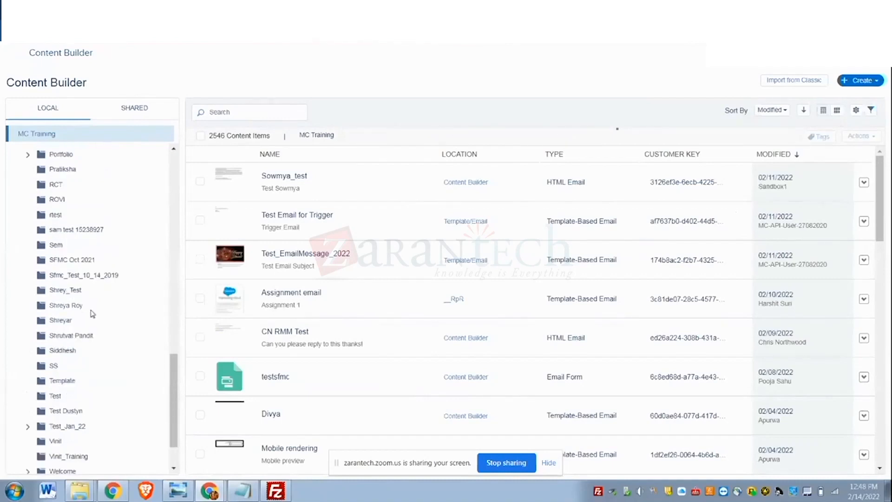
pyautogui.scroll(20, 106, 304)
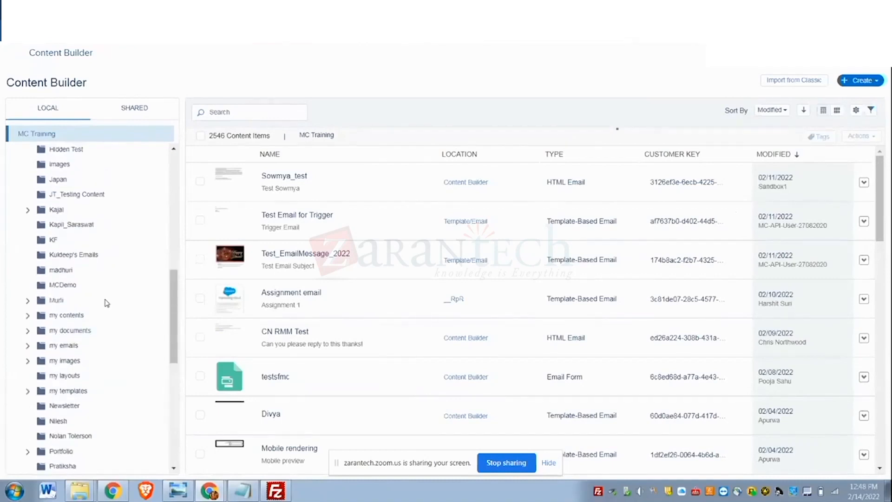
pyautogui.scroll(8, 107, 303)
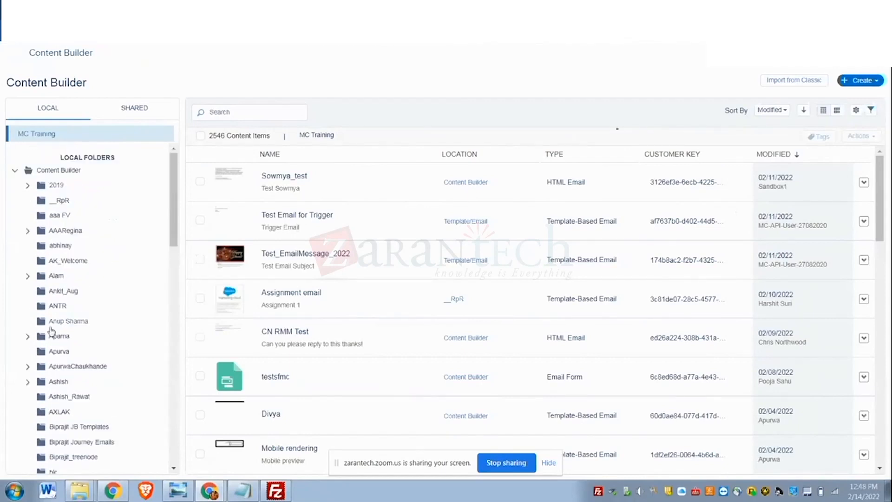
pyautogui.scroll(-5, 60, 362)
pyautogui.scroll(-12, 60, 375)
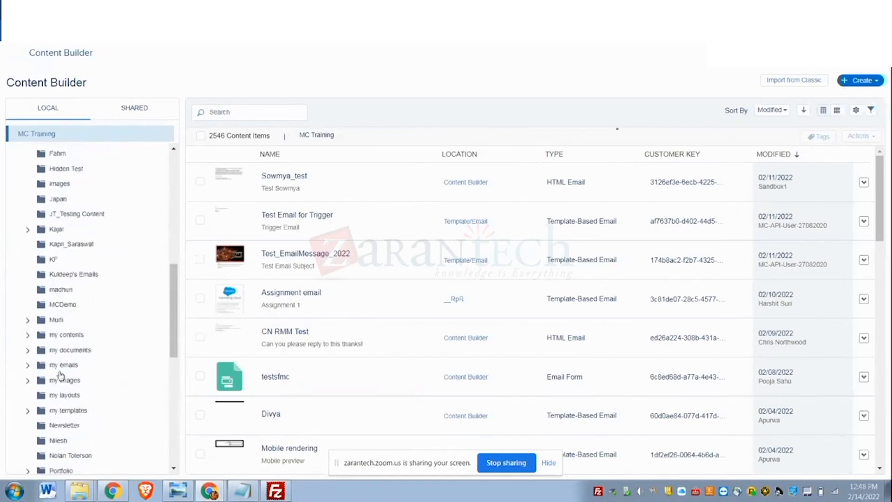
pyautogui.scroll(-3, 63, 368)
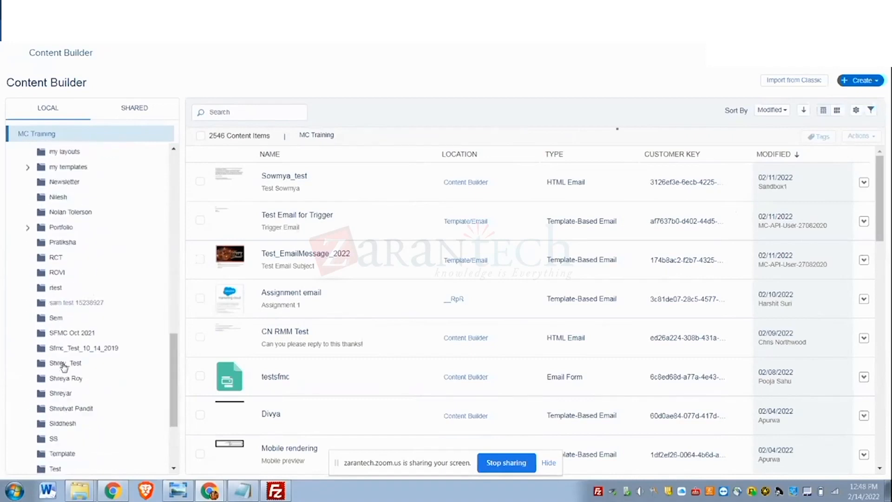
pyautogui.scroll(-2, 64, 367)
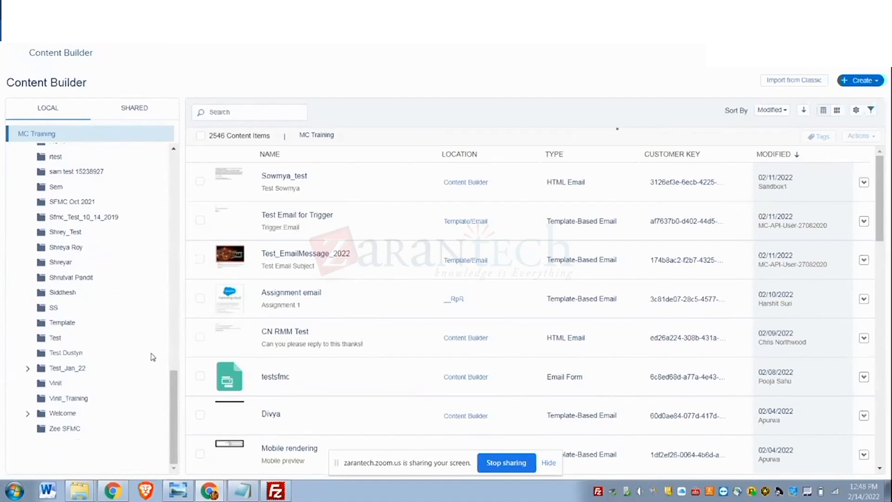
pyautogui.scroll(10, 152, 356)
pyautogui.scroll(8, 153, 357)
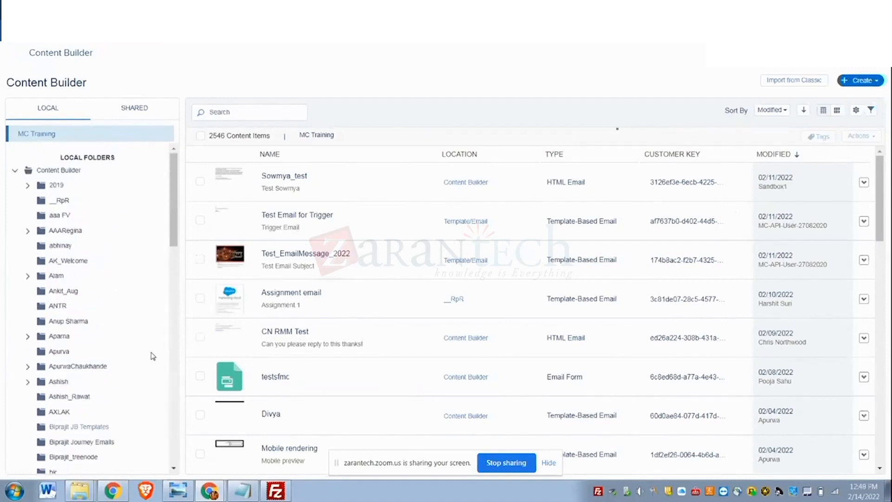
# - Open the most recently modified HTML email's content for editing and select its entire code
pyautogui.click(280, 180)
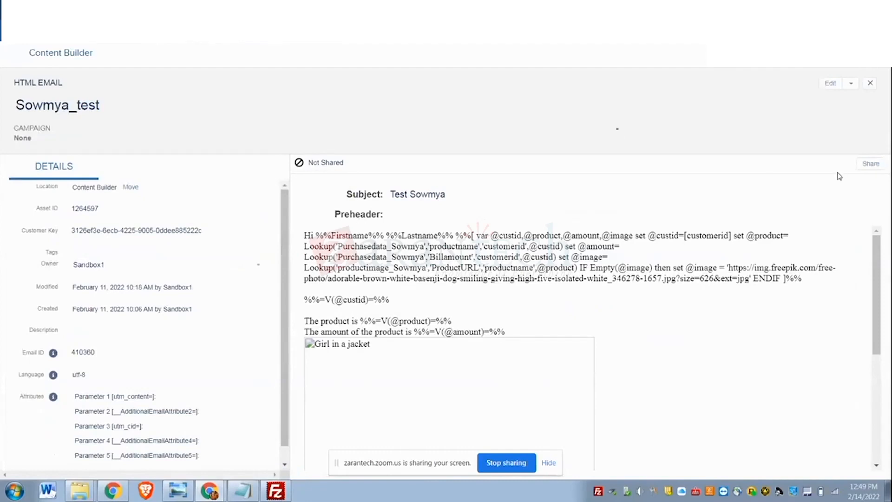
pyautogui.click(831, 83)
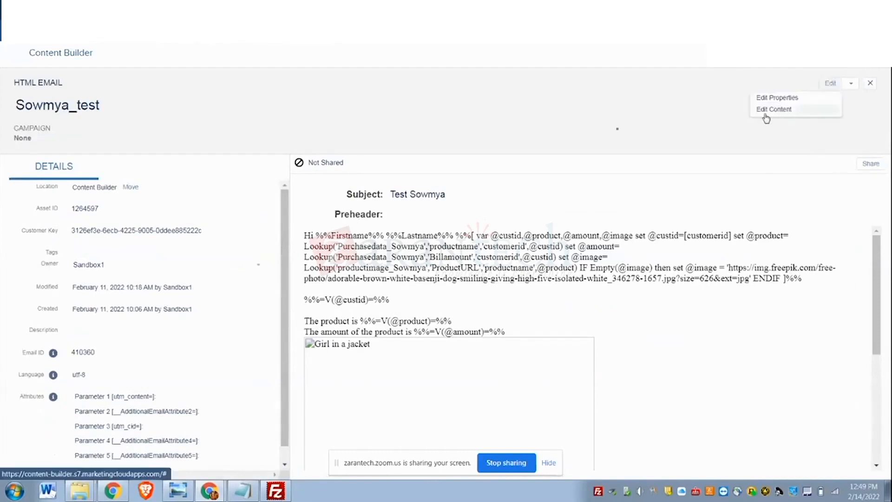
pyautogui.click(764, 112)
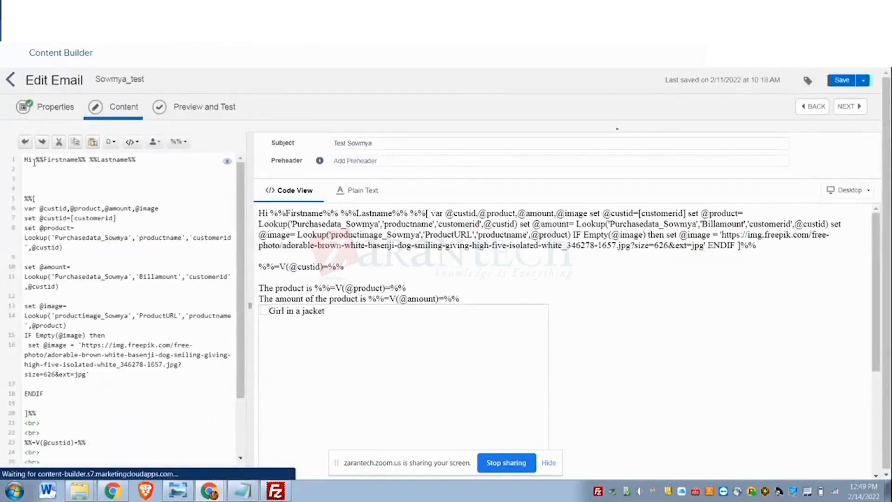
pyautogui.moveTo(23, 159); pyautogui.dragTo(92, 483)
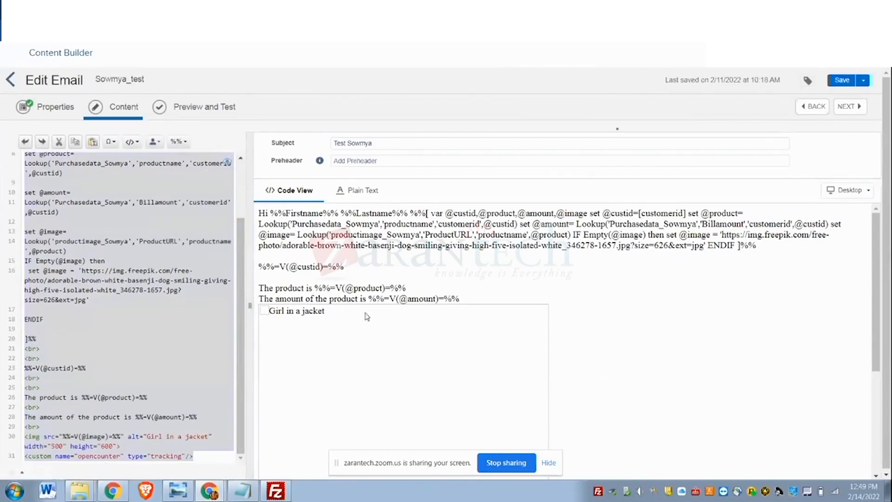
# - Leave the email editor and create a new SMS message in Content Builder
pyautogui.click(799, 110)
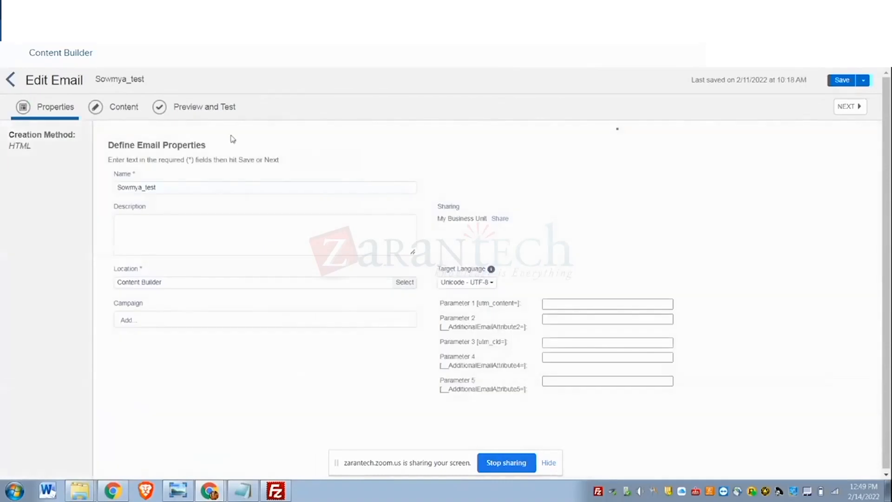
pyautogui.click(8, 81)
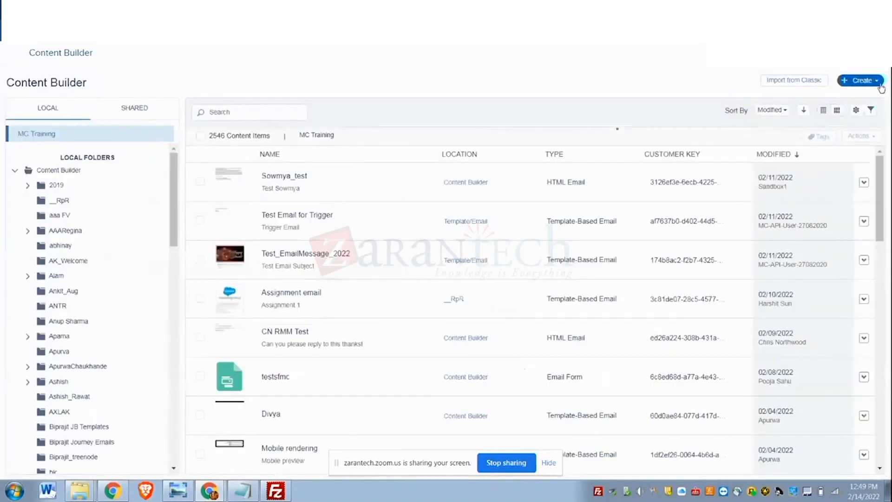
pyautogui.click(859, 83)
pyautogui.moveTo(843, 158)
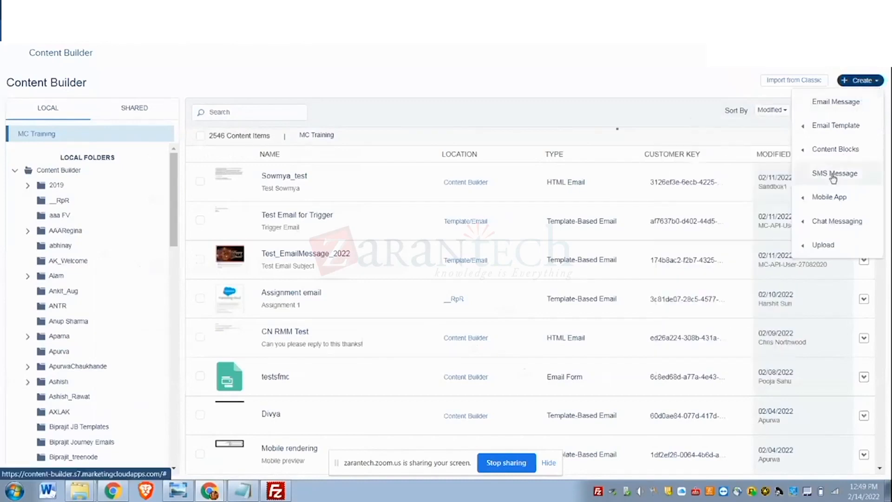
pyautogui.click(832, 174)
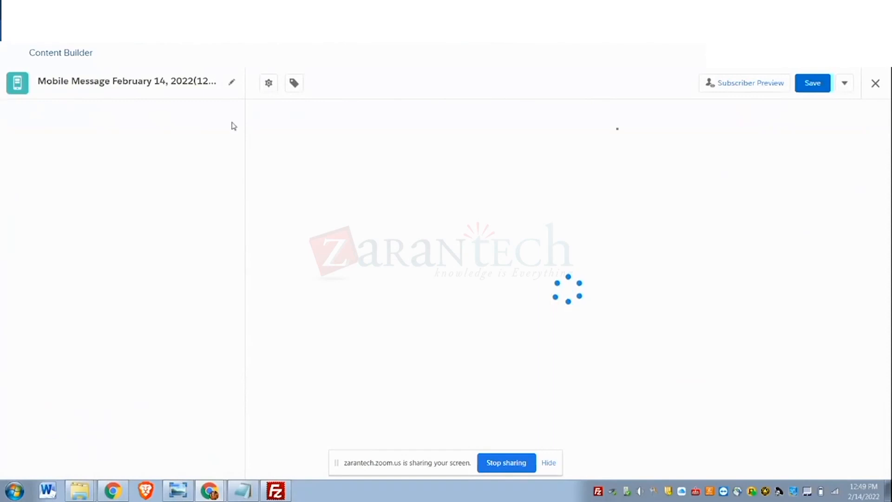
# - Name the SMS message with the trainer's first name followed by SMS and paste the copied email code as its message text
pyautogui.click(204, 82)
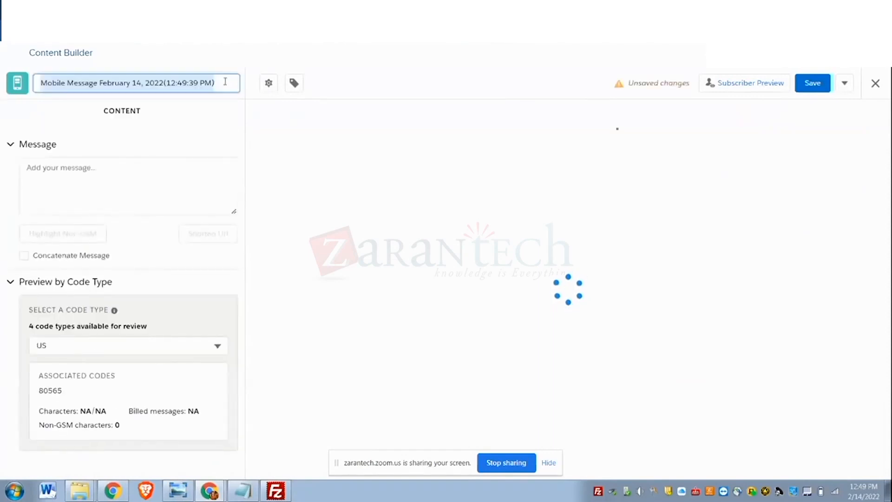
pyautogui.write('S')
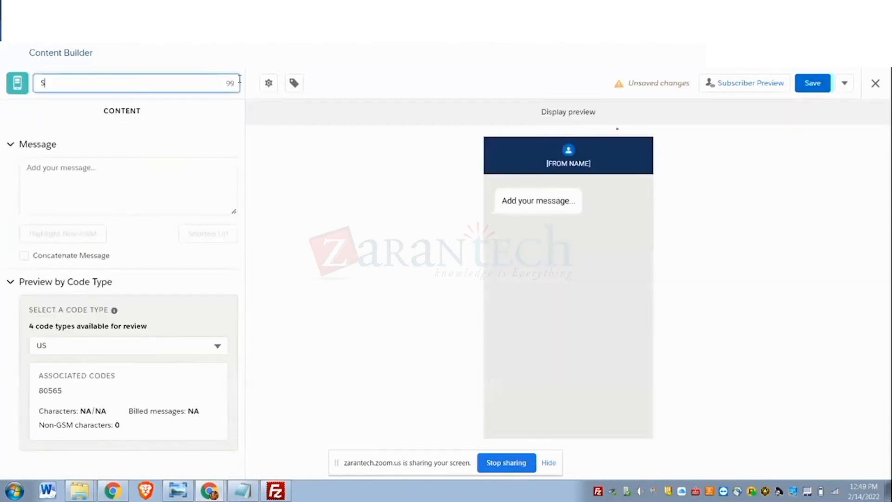
pyautogui.write('owmyaSMS')
pyautogui.click(86, 172)
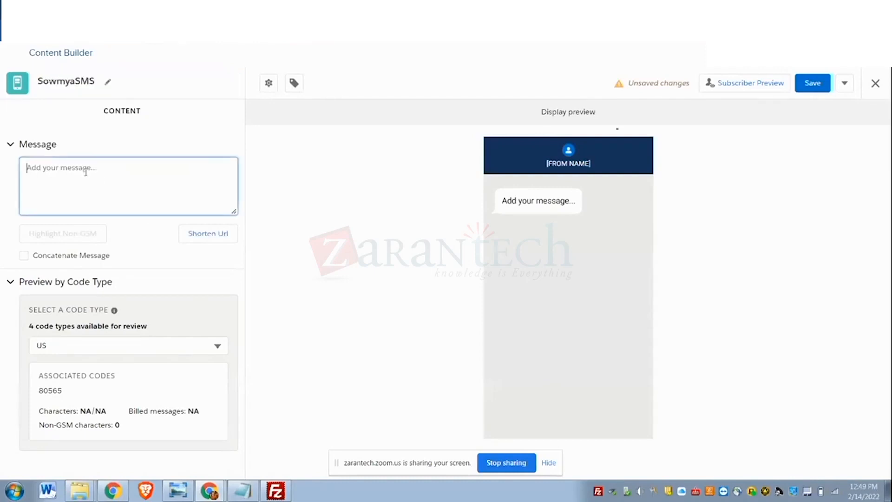
pyautogui.hotkey('ctrl', 'v')
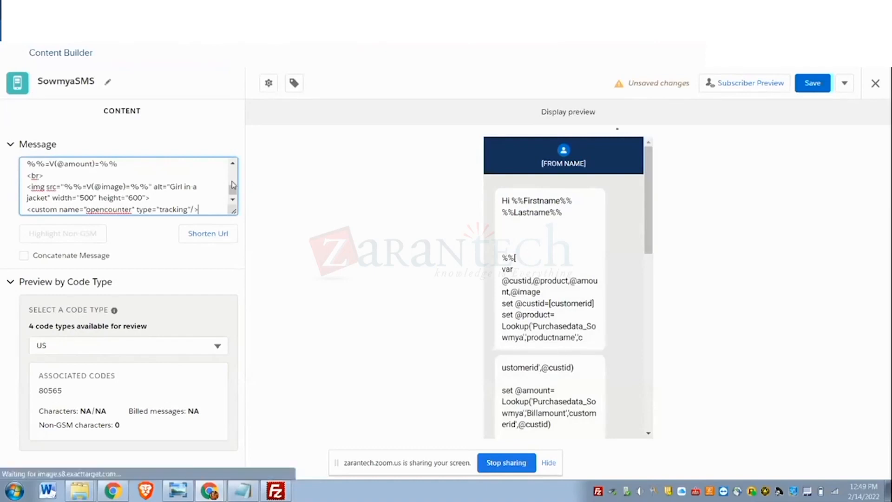
# - Enlarge the message text area and remove the first <br> tag after the closing ]%% of the script block
pyautogui.moveTo(233, 212); pyautogui.dragTo(227, 462)
pyautogui.scroll(-1, 79, 336)
pyautogui.scroll(-1, 76, 332)
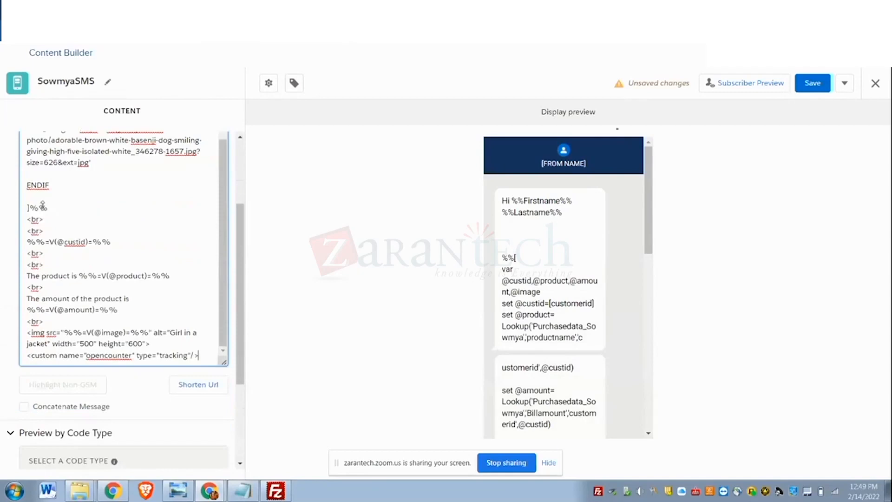
pyautogui.moveTo(27, 219); pyautogui.dragTo(198, 478)
pyautogui.click(60, 331)
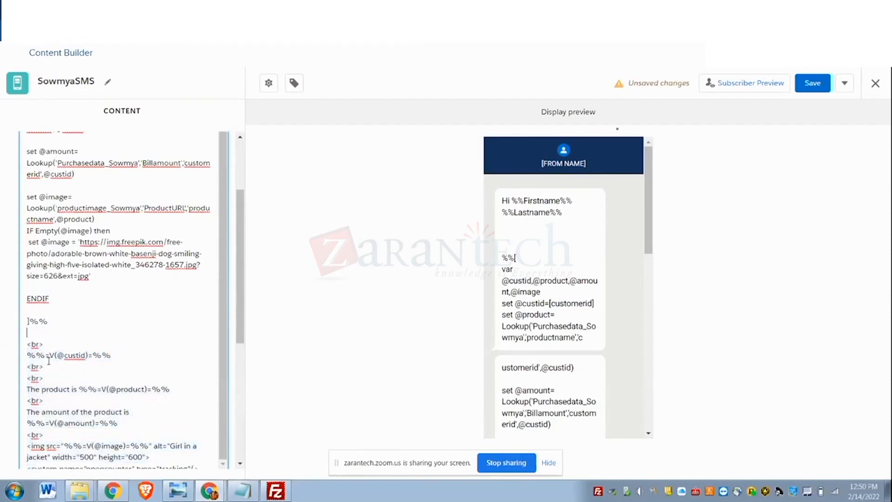
pyautogui.moveTo(28, 344); pyautogui.dragTo(75, 419)
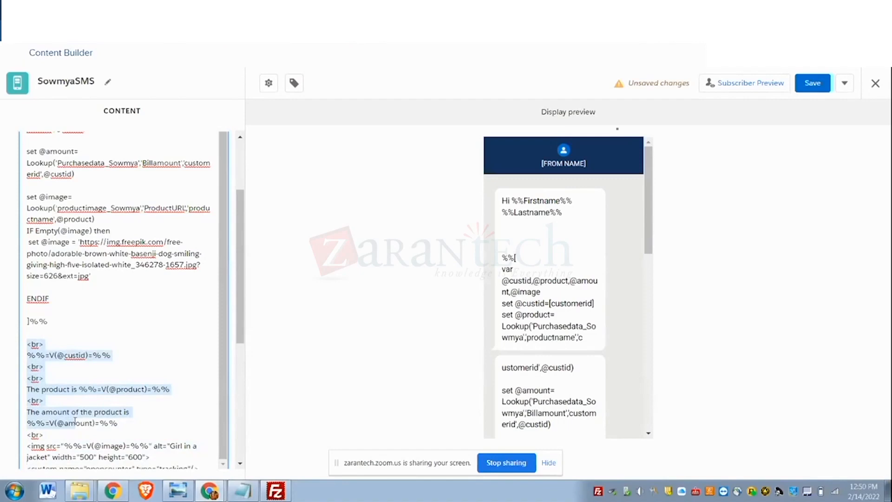
pyautogui.moveTo(74, 420); pyautogui.dragTo(204, 211)
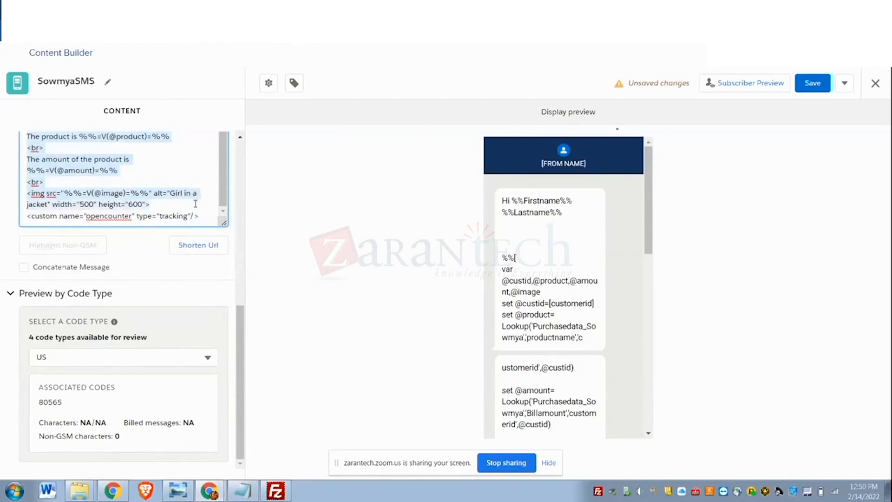
pyautogui.hotkey('ctrl', 'x')
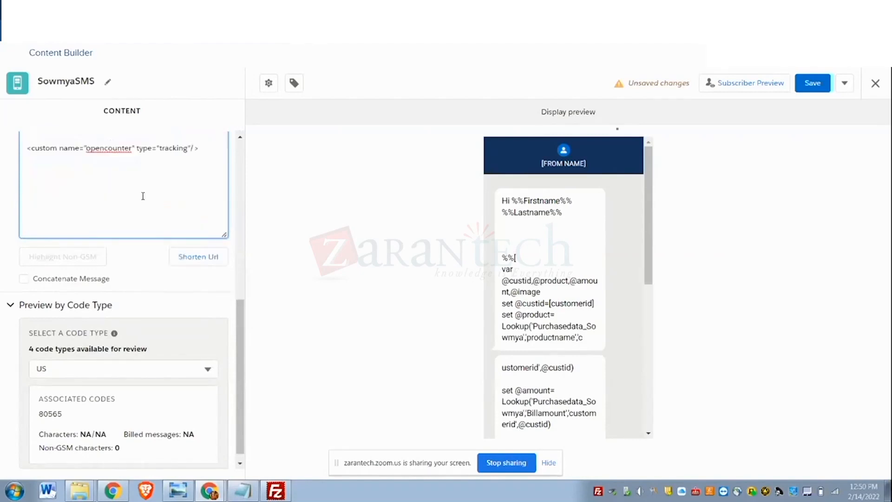
pyautogui.scroll(2, 143, 195)
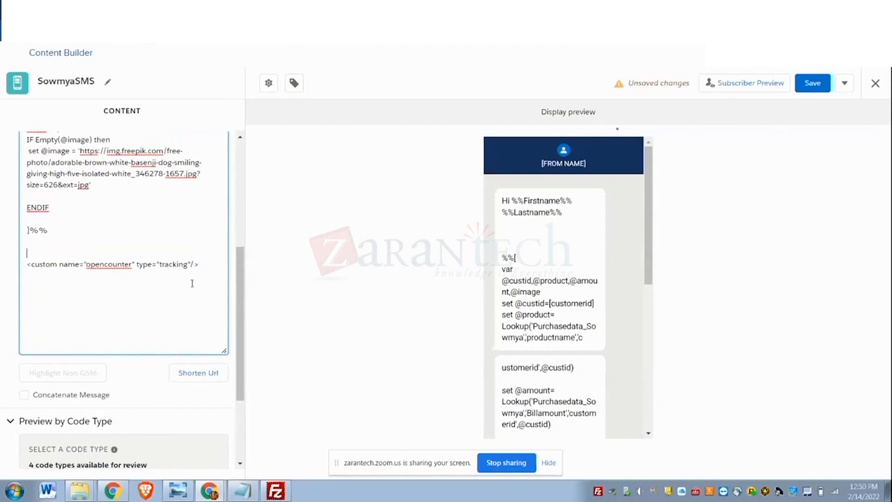
pyautogui.scroll(1, 192, 282)
pyautogui.moveTo(25, 197); pyautogui.dragTo(51, 254)
pyautogui.press('Delete')
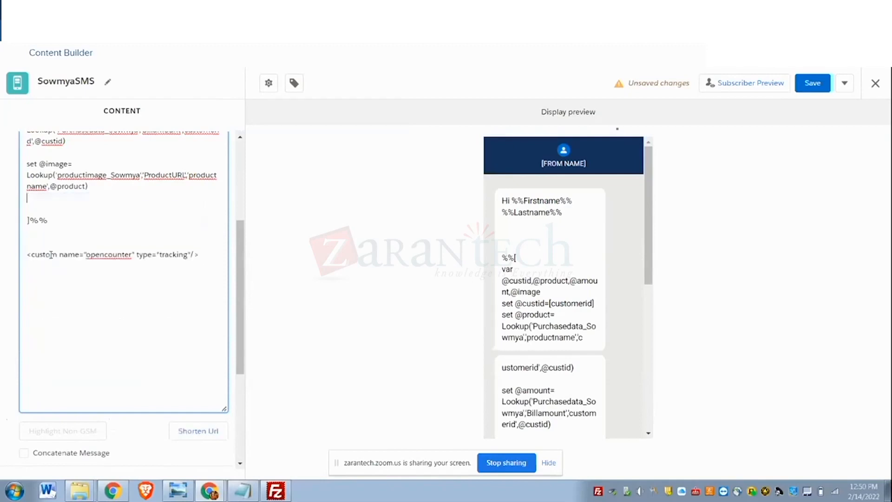
pyautogui.scroll(2, 47, 214)
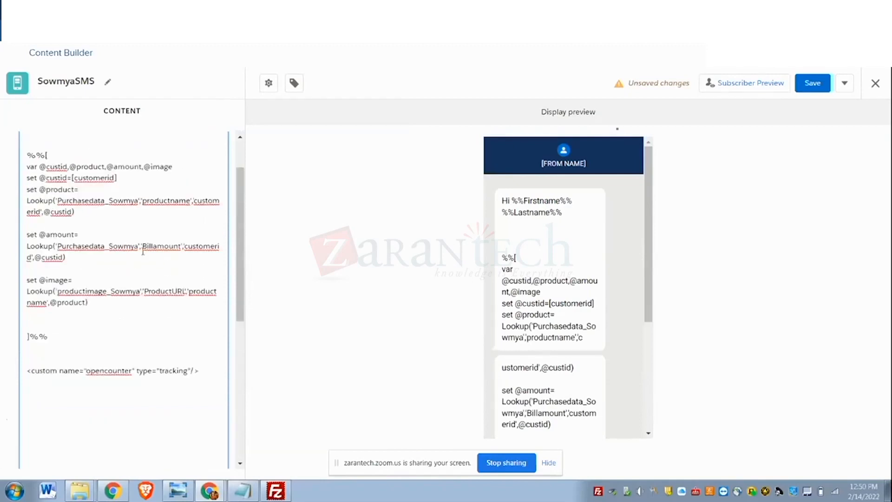
pyautogui.scroll(-1, 154, 261)
pyautogui.hotkey('ctrl', 'z')
pyautogui.hotkey('ctrl', 'z')
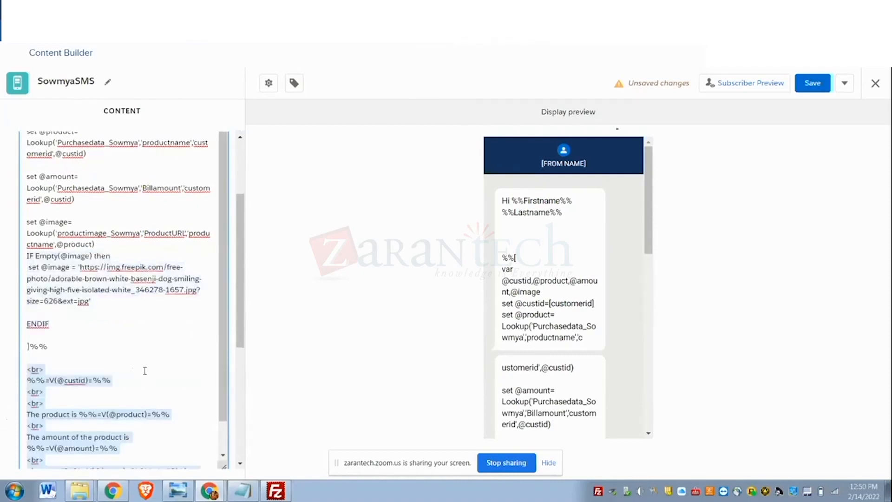
# - Remove all remaining <br> tags around the customer ID, product and amount lines of the message
pyautogui.click(154, 338)
pyautogui.scroll(-1, 163, 330)
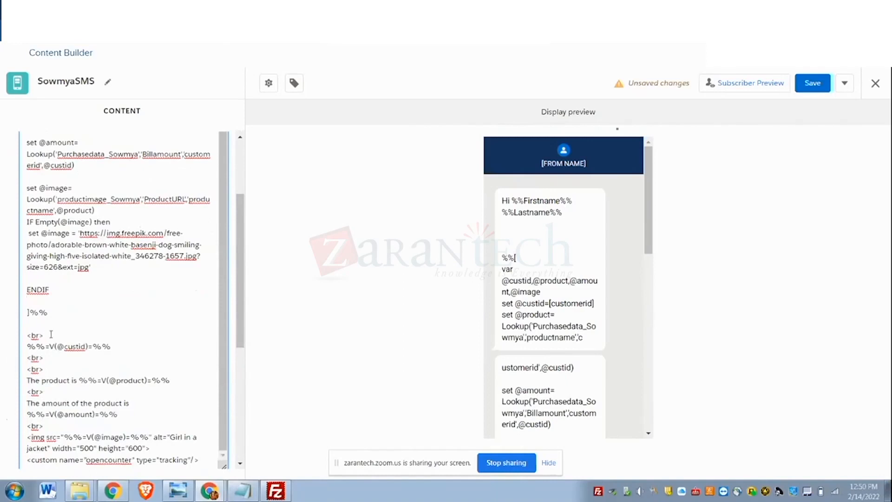
pyautogui.click(46, 349)
pyautogui.press('BackSpace')
pyautogui.press('BackSpace')
pyautogui.press('BackSpace')
pyautogui.press('BackSpace')
pyautogui.press('BackSpace')
pyautogui.scroll(-3, 51, 367)
pyautogui.press('BackSpace')
pyautogui.press('BackSpace')
pyautogui.press('BackSpace')
pyautogui.press('BackSpace')
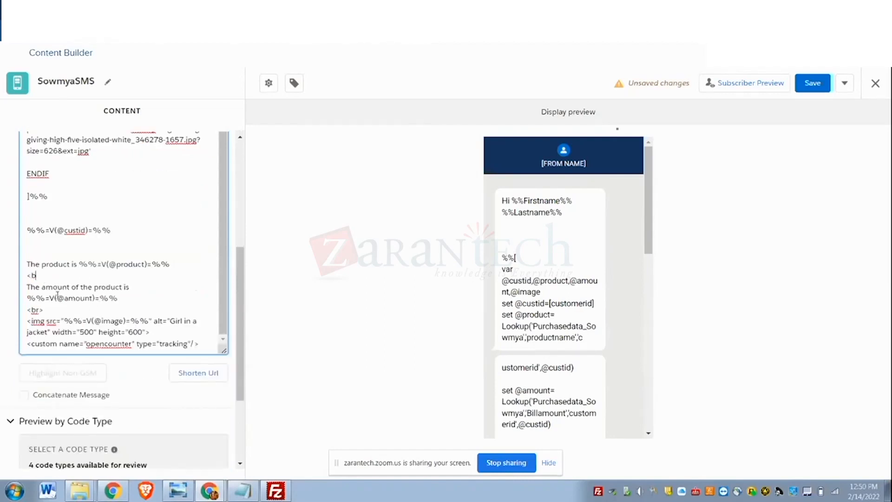
pyautogui.click(56, 310)
pyautogui.press('BackSpace')
pyautogui.moveTo(27, 322); pyautogui.dragTo(150, 332)
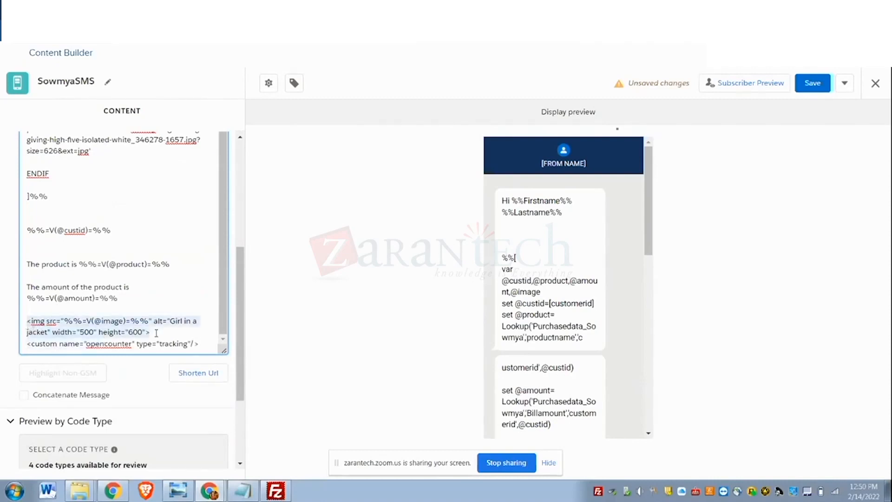
pyautogui.press('BackSpace')
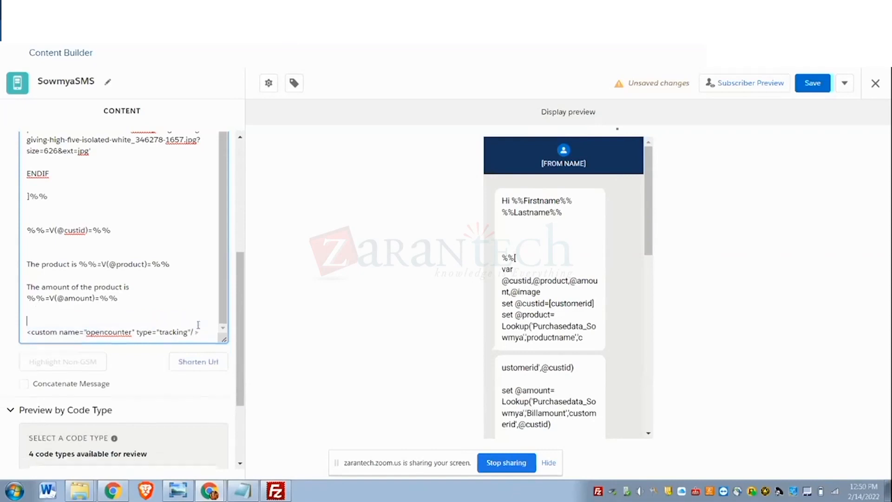
pyautogui.scroll(5, 169, 322)
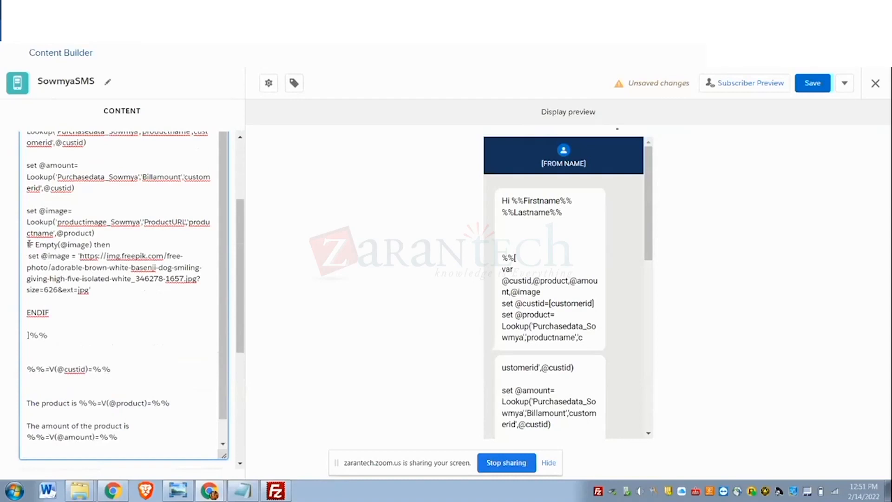
pyautogui.moveTo(26, 245); pyautogui.dragTo(52, 313)
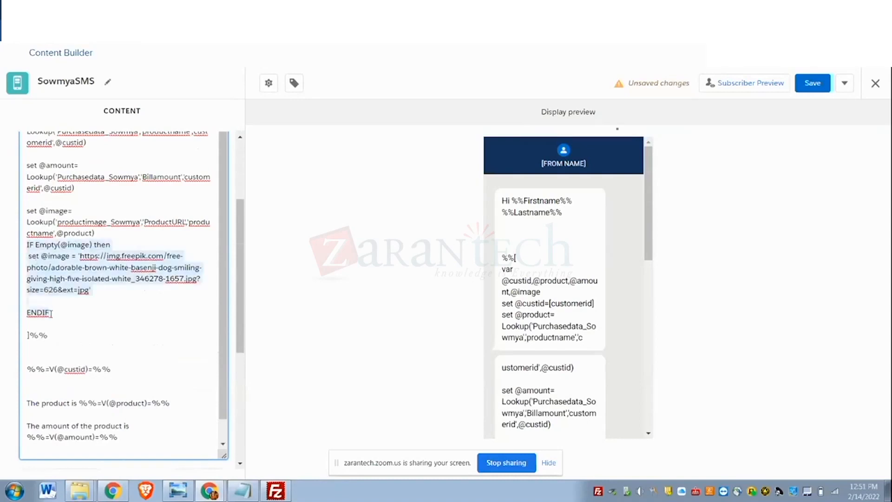
pyautogui.press('BackSpace')
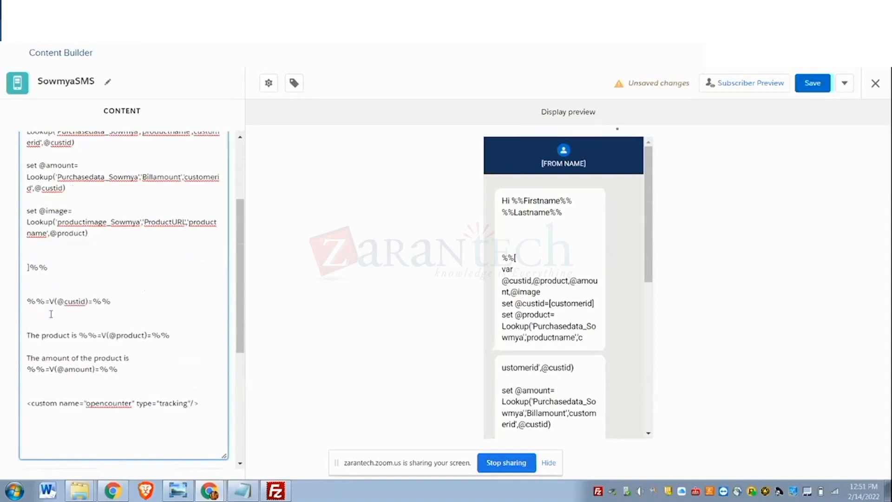
# - Delete the custom opencounter tracking tag at the end of the message
pyautogui.scroll(-2, 141, 365)
pyautogui.moveTo(207, 349); pyautogui.dragTo(19, 356)
pyautogui.press('BackSpace')
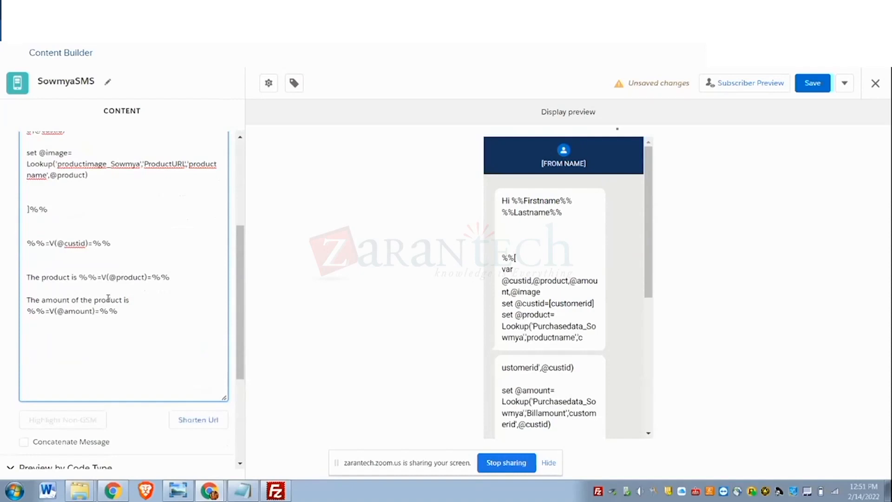
# - Open the subscriber preview for the SMS message and start selecting a subscriber source
pyautogui.scroll(6, 108, 298)
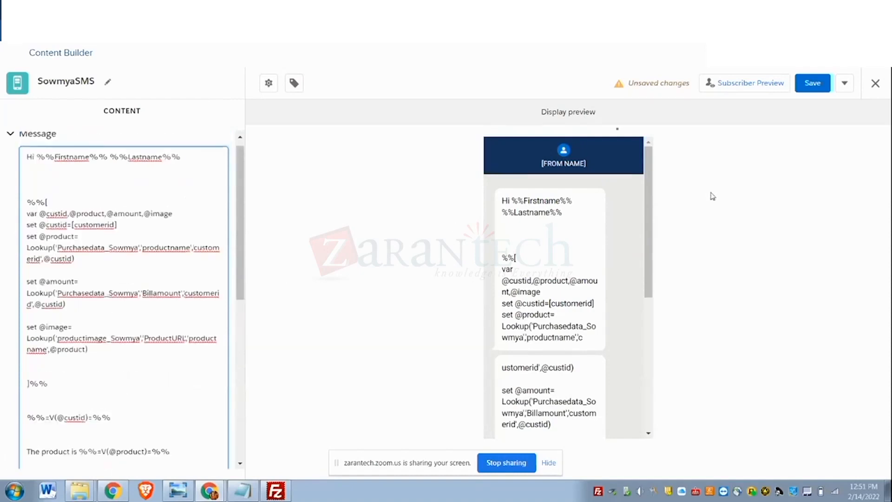
pyautogui.scroll(1, 187, 246)
pyautogui.click(761, 91)
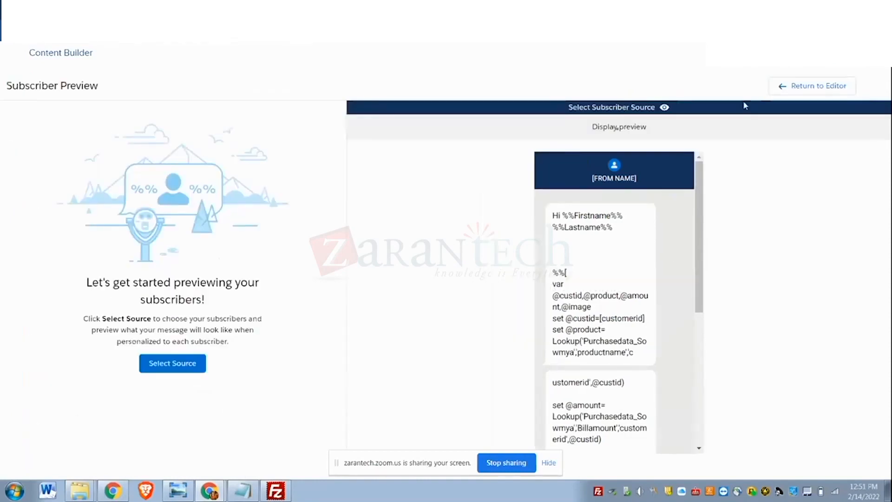
pyautogui.click(154, 370)
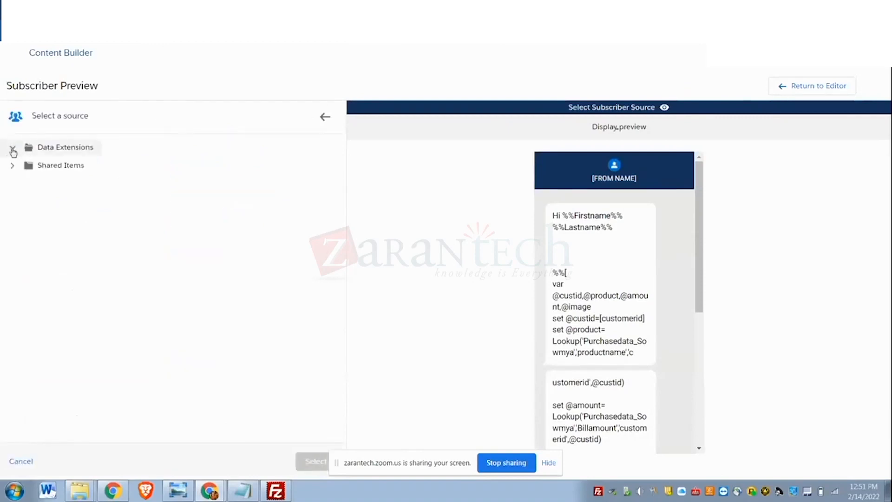
# - Preview the message with the customer data extension from the trainer's data extension folder, and return to the editor
pyautogui.click(13, 150)
pyautogui.scroll(-15, 69, 337)
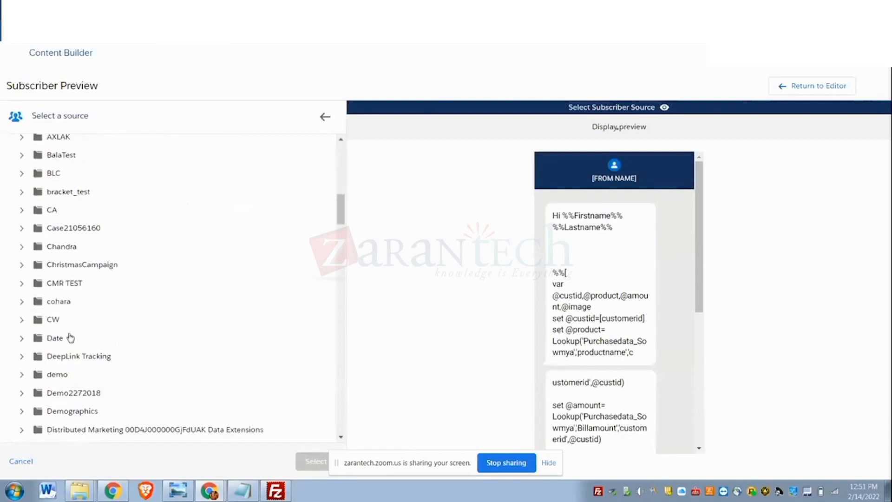
pyautogui.scroll(-10, 69, 337)
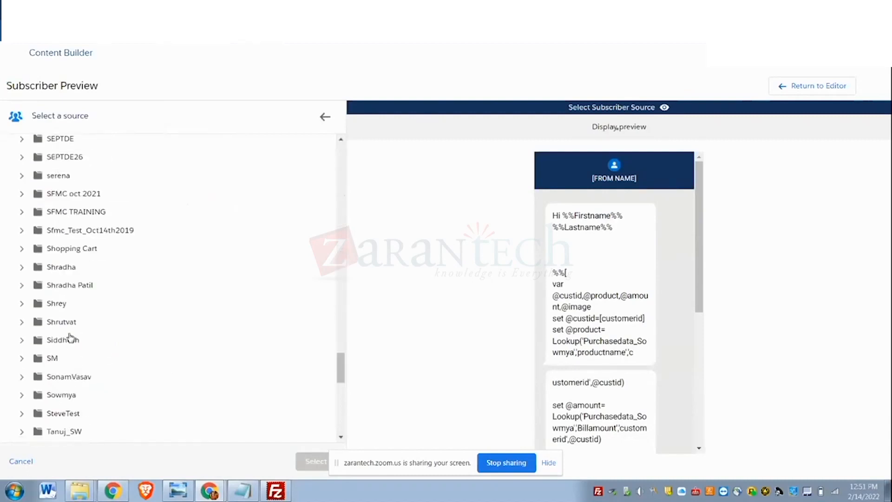
pyautogui.scroll(-10, 72, 337)
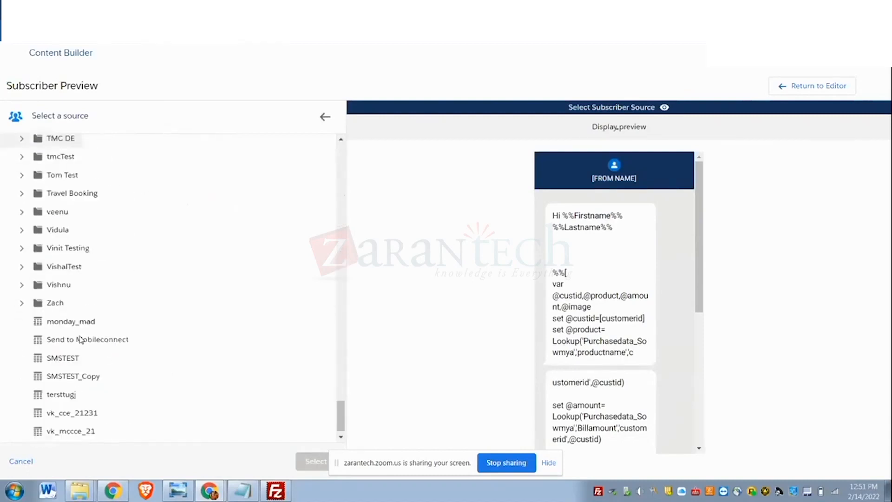
pyautogui.scroll(10, 79, 341)
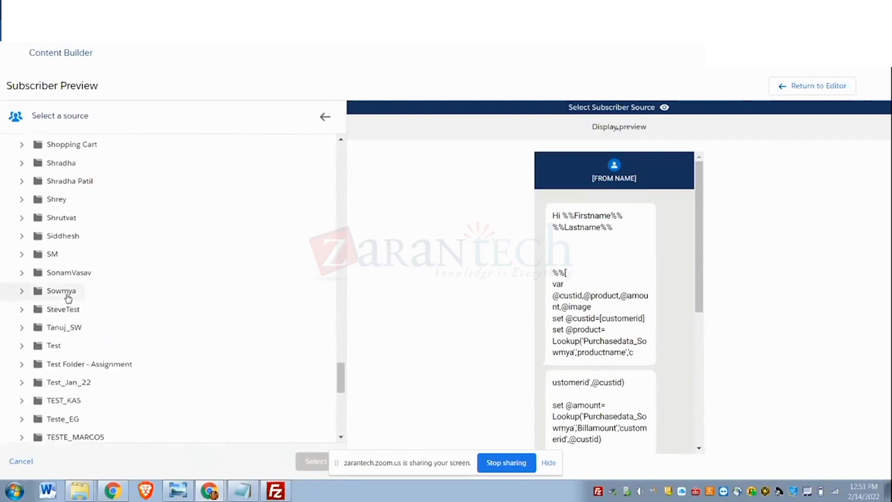
pyautogui.click(21, 290)
pyautogui.click(111, 311)
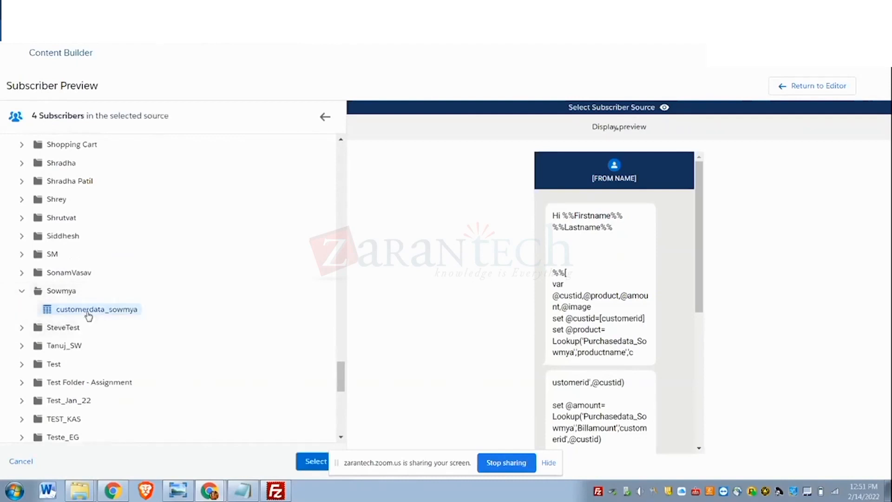
pyautogui.click(318, 462)
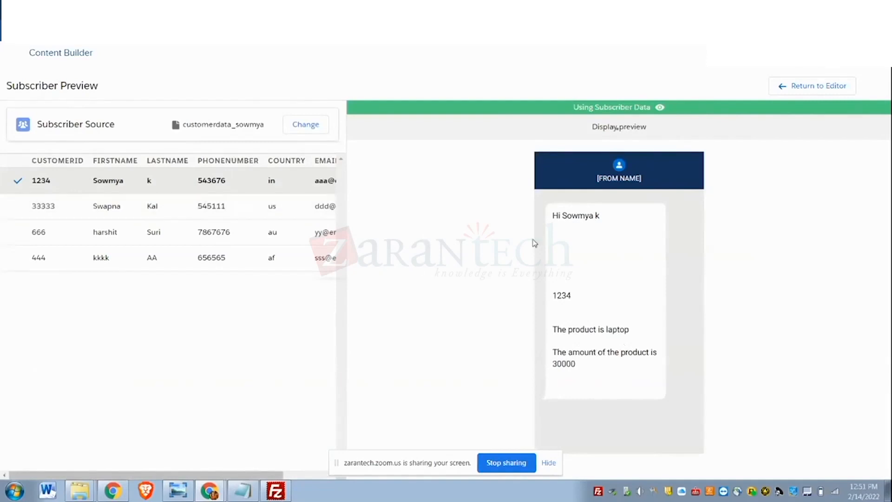
pyautogui.click(785, 86)
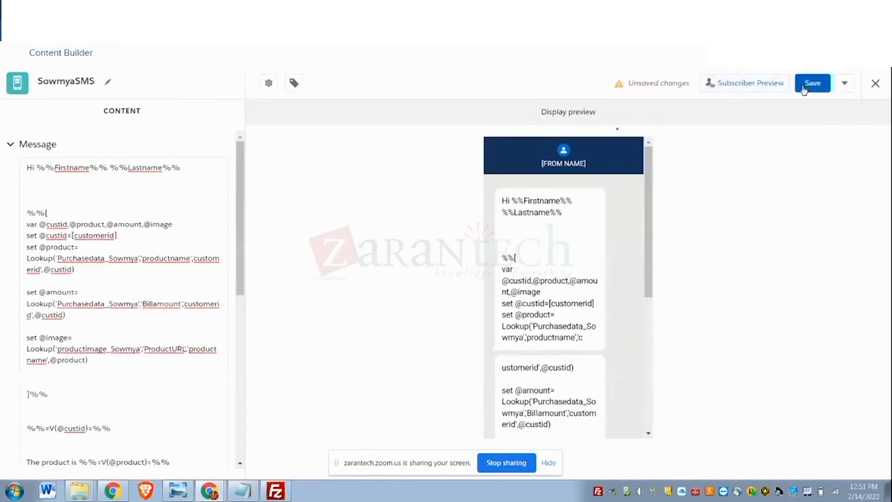
# - Save the SMS message and reload the list of messages for the automation's Send SMS activity
pyautogui.click(804, 90)
pyautogui.click(809, 88)
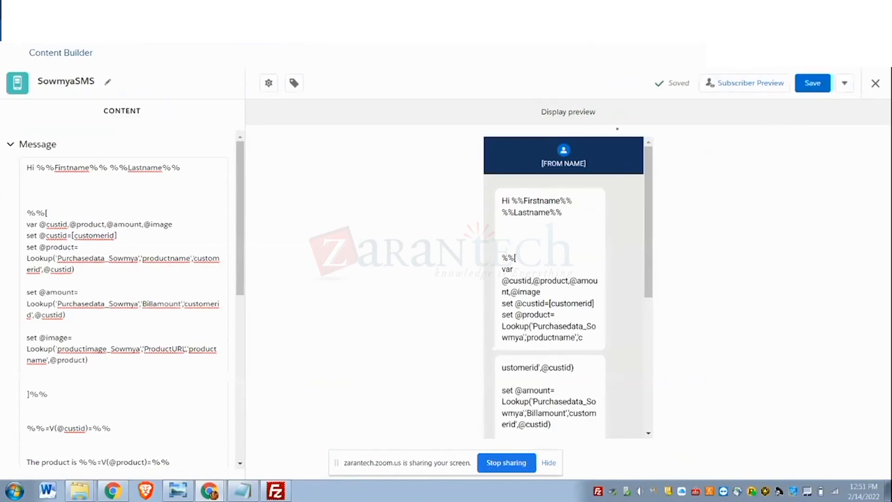
pyautogui.click(52, 6)
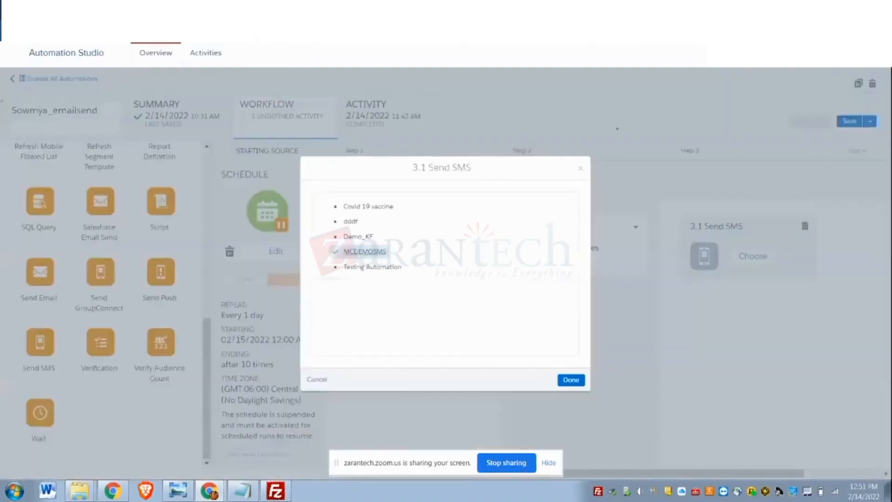
pyautogui.click(316, 380)
pyautogui.click(736, 257)
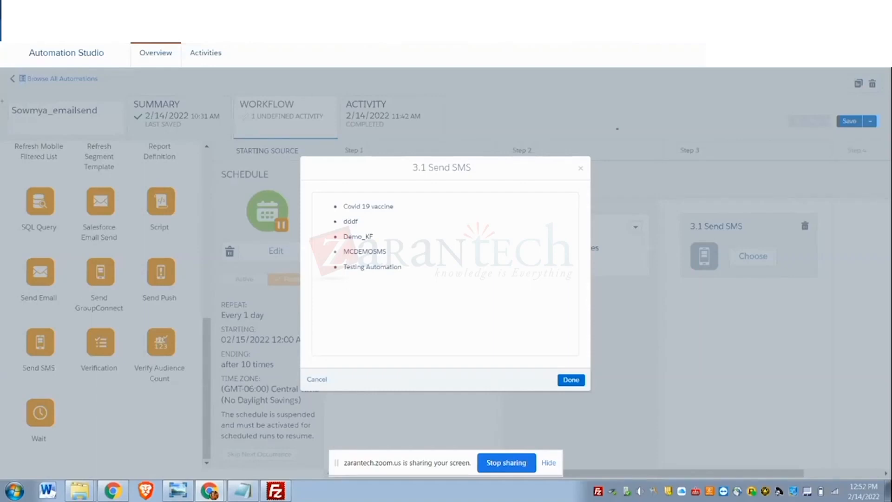
# - Create a new MobileConnect message from the Outbound template and proceed to its properties
pyautogui.hotkey('ctrl', 'Tab')
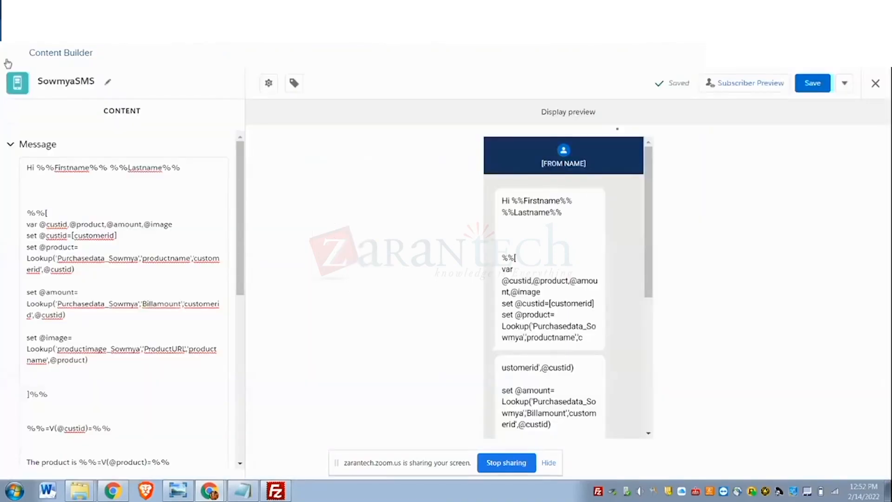
pyautogui.moveTo(12, 58)
pyautogui.moveTo(77, 122)
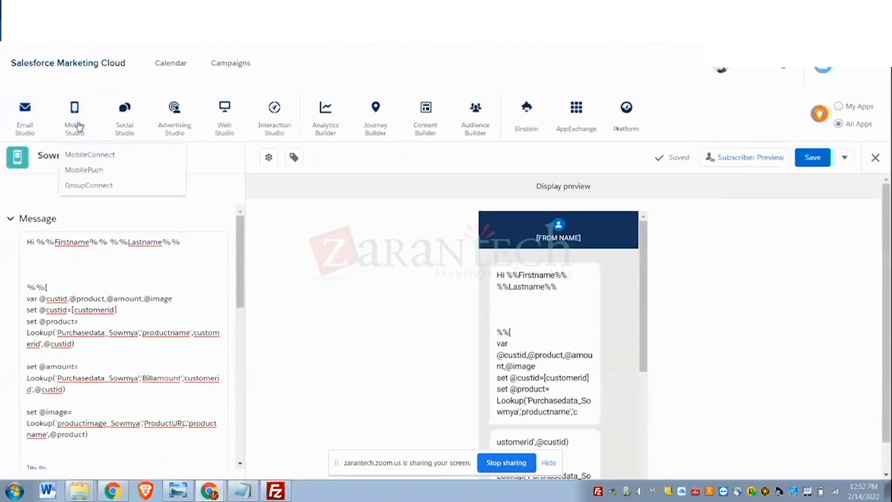
pyautogui.click(86, 158)
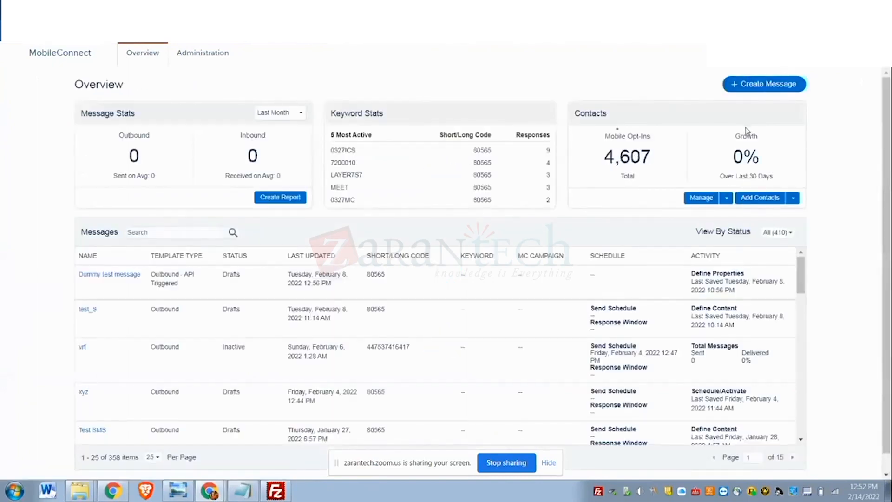
pyautogui.click(743, 85)
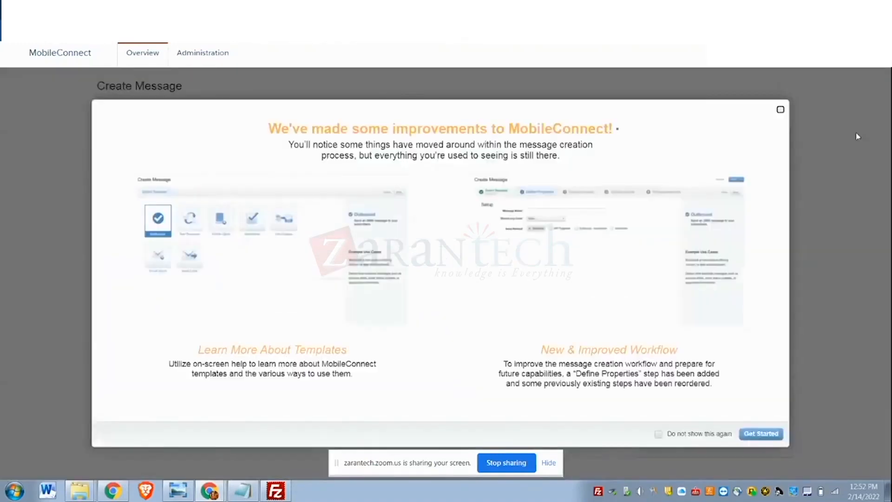
pyautogui.click(781, 111)
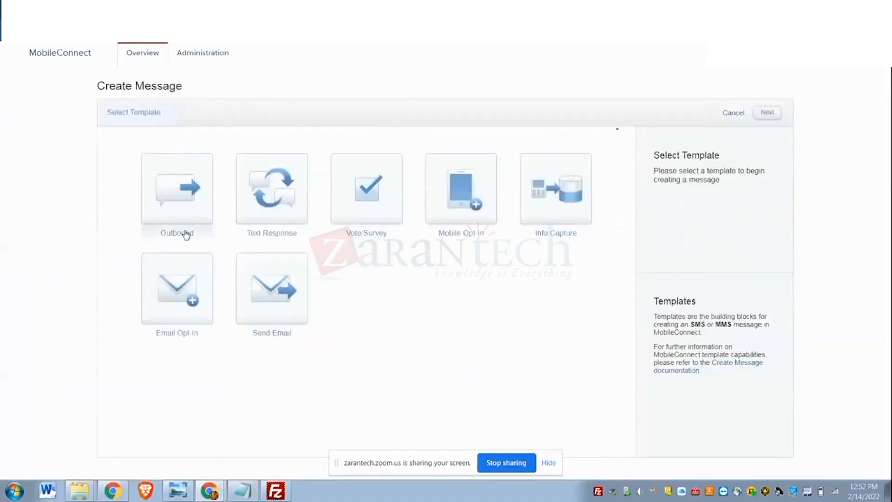
pyautogui.click(179, 214)
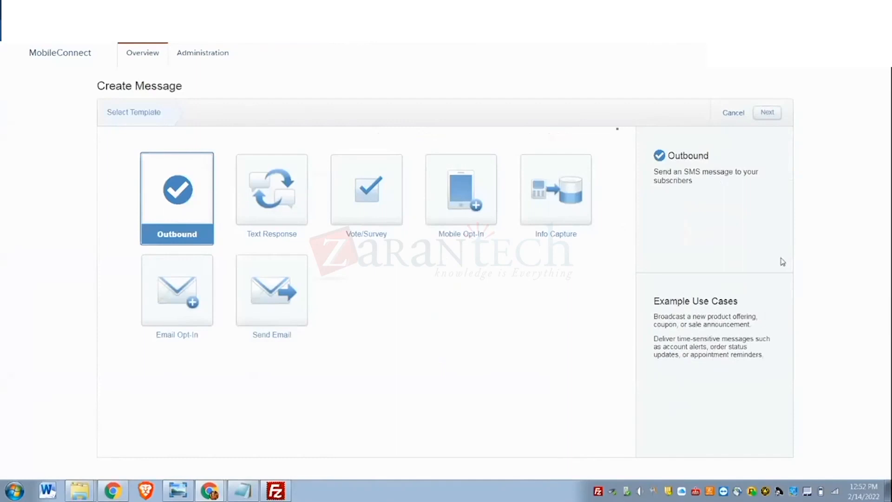
pyautogui.click(766, 114)
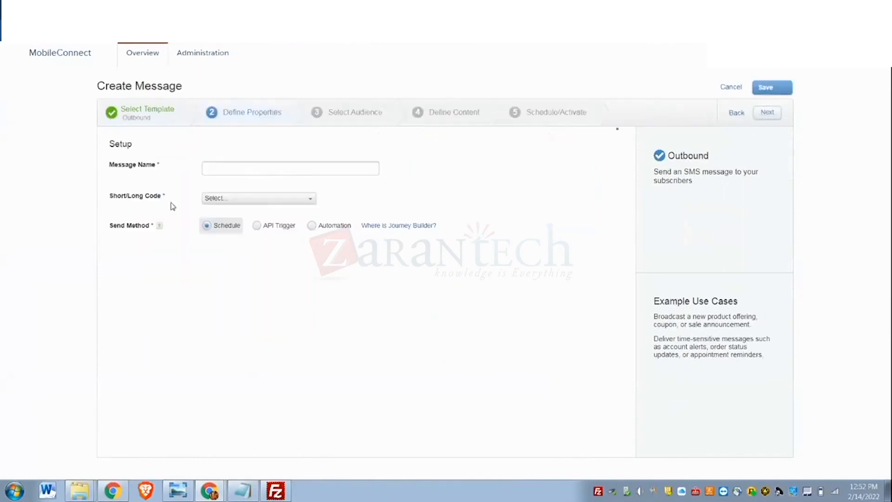
# - Name the message with the trainer's first name, choose US short code 80565, set the send method to Automation, and continue
pyautogui.click(223, 170)
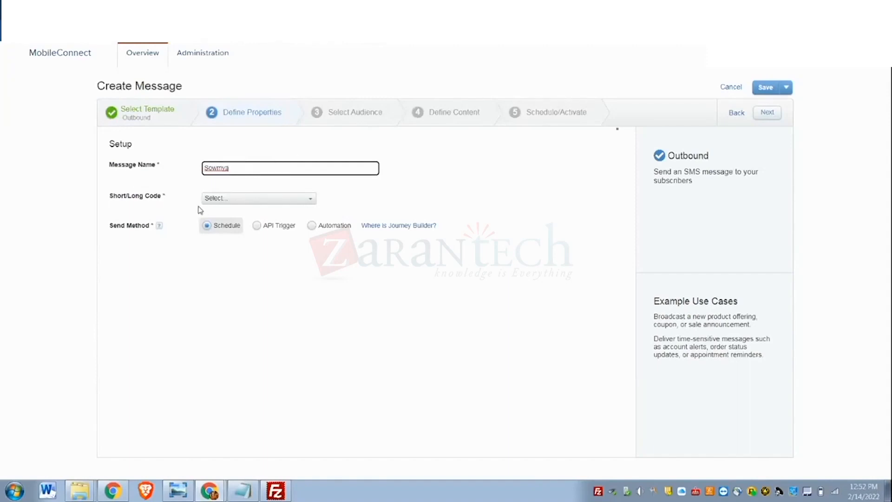
pyautogui.click(214, 199)
pyautogui.click(218, 222)
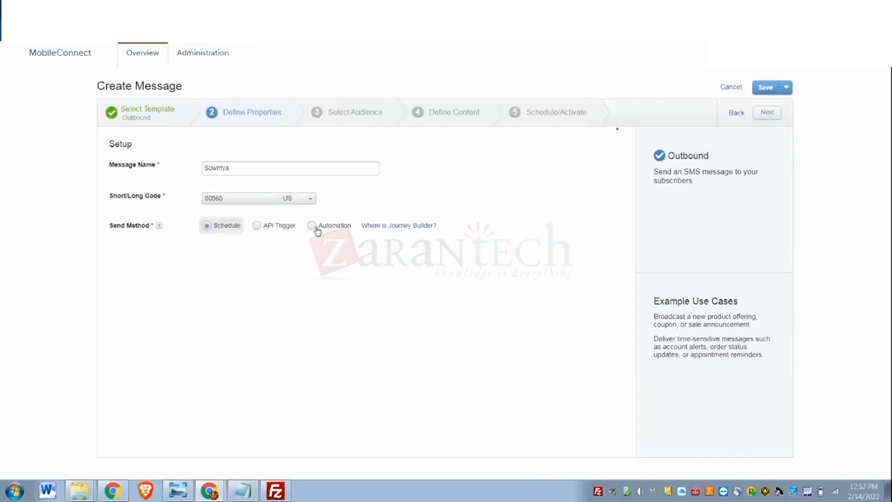
pyautogui.click(207, 226)
pyautogui.click(312, 227)
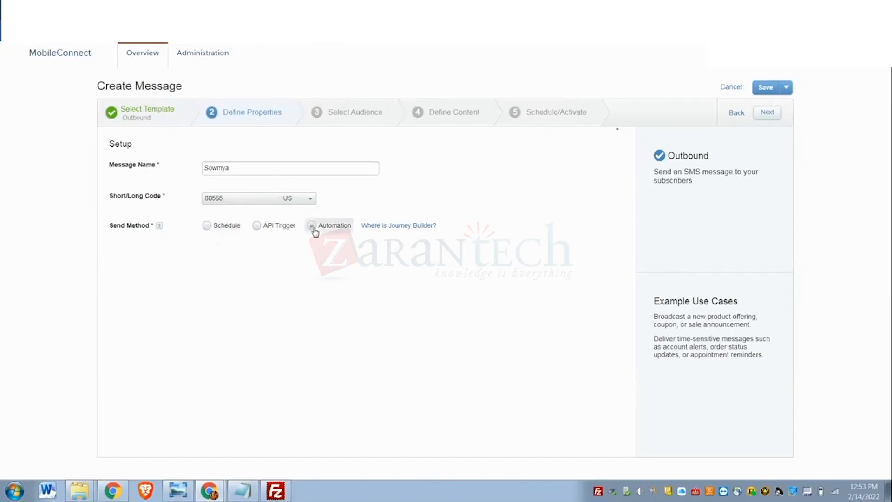
pyautogui.click(772, 116)
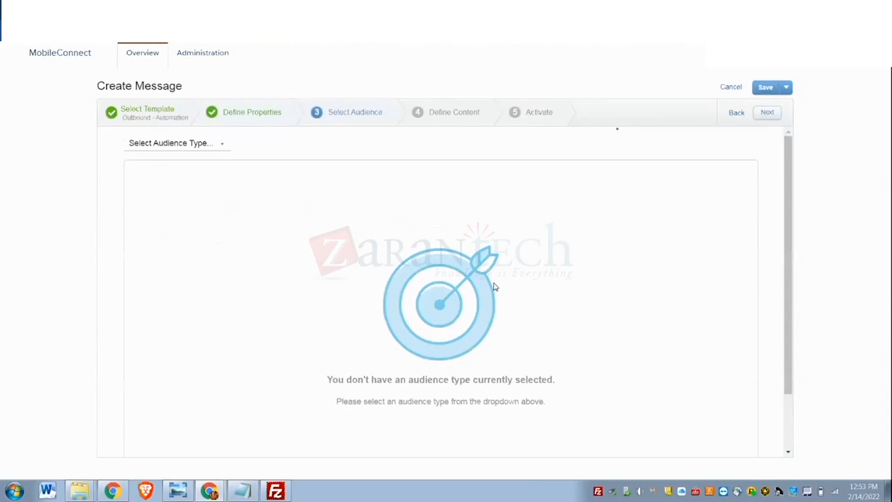
# - Set the message's audience type to Data Extension
pyautogui.scroll(-1, 494, 285)
pyautogui.scroll(1, 494, 285)
pyautogui.scroll(-1, 472, 301)
pyautogui.scroll(1, 471, 303)
pyautogui.click(187, 144)
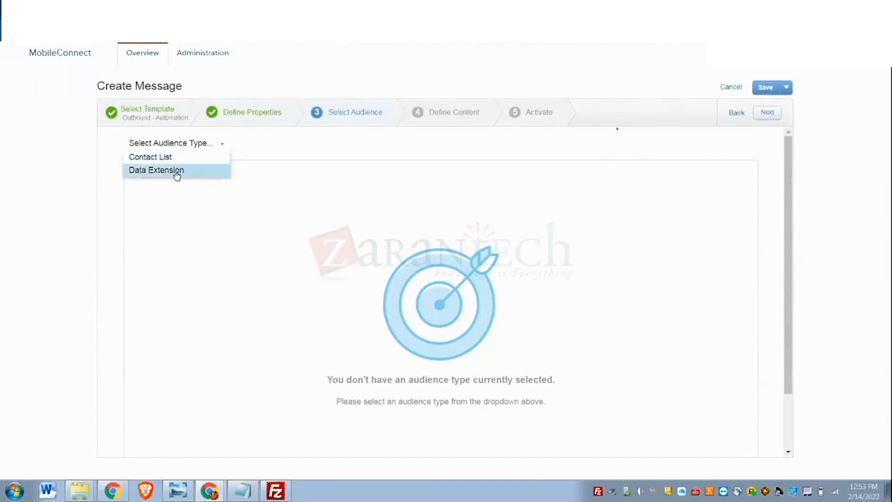
pyautogui.click(177, 172)
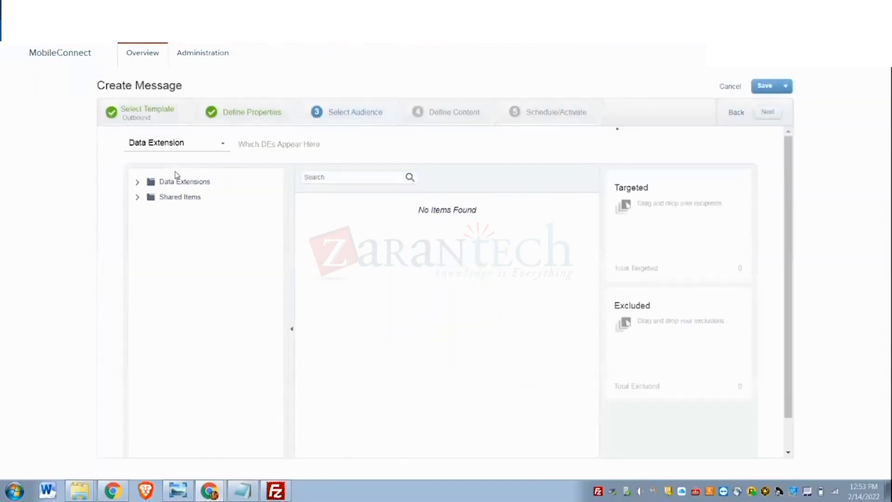
# - Target the customer data extension from the trainer's data extension folder
pyautogui.click(137, 183)
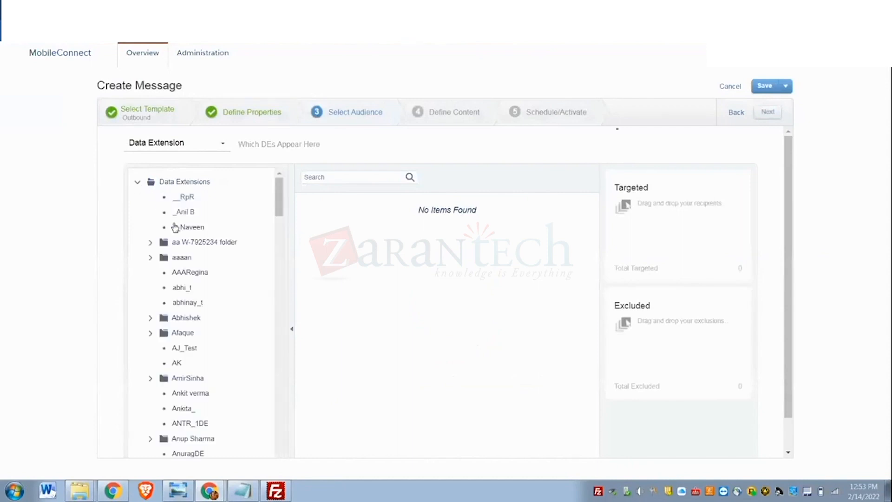
pyautogui.scroll(-4, 199, 305)
pyautogui.scroll(-8, 200, 305)
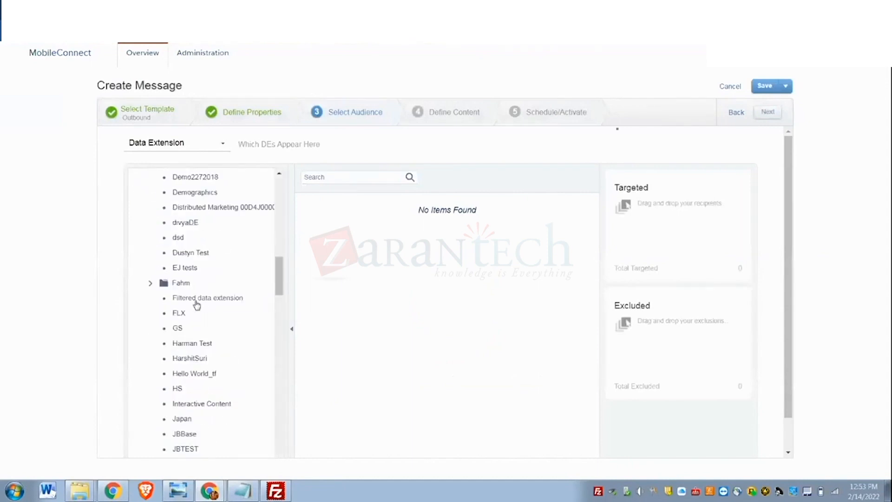
pyautogui.scroll(-20, 197, 304)
pyautogui.scroll(-6, 197, 305)
pyautogui.scroll(5, 197, 305)
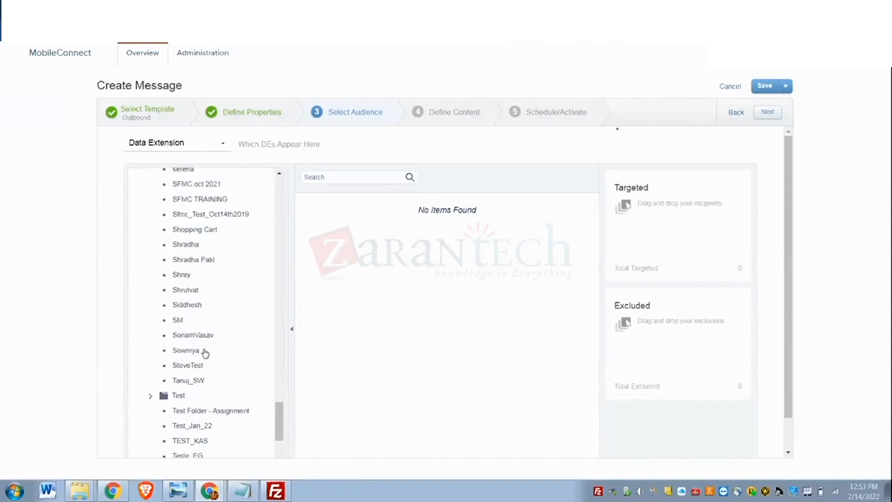
pyautogui.click(189, 351)
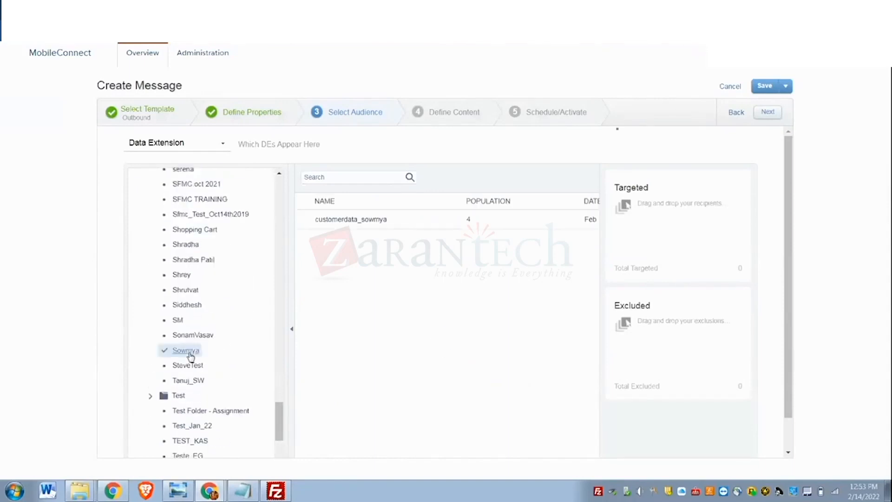
pyautogui.click(363, 221)
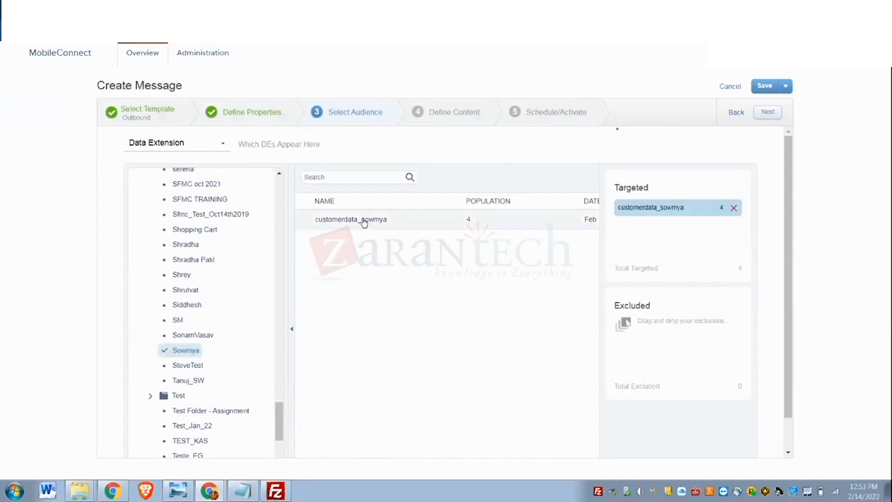
# - Certify sending only to currently subscribed contacts and open the outbound message text for editing
pyautogui.click(768, 113)
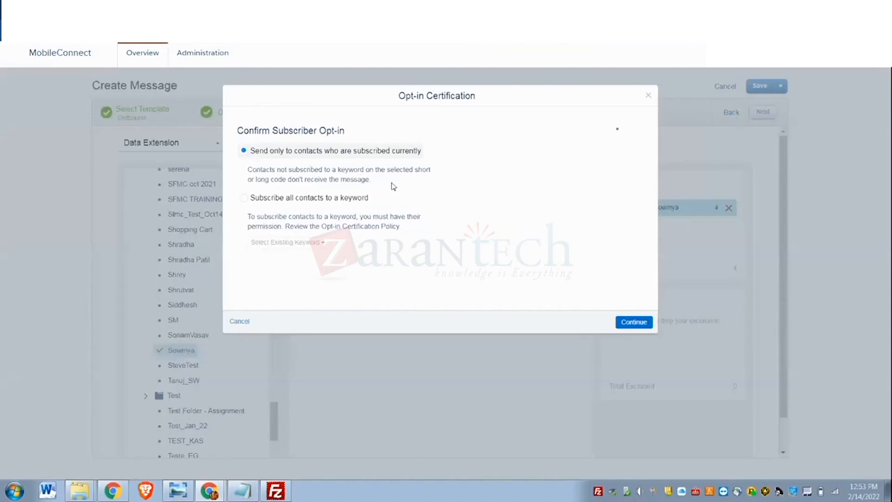
pyautogui.click(634, 322)
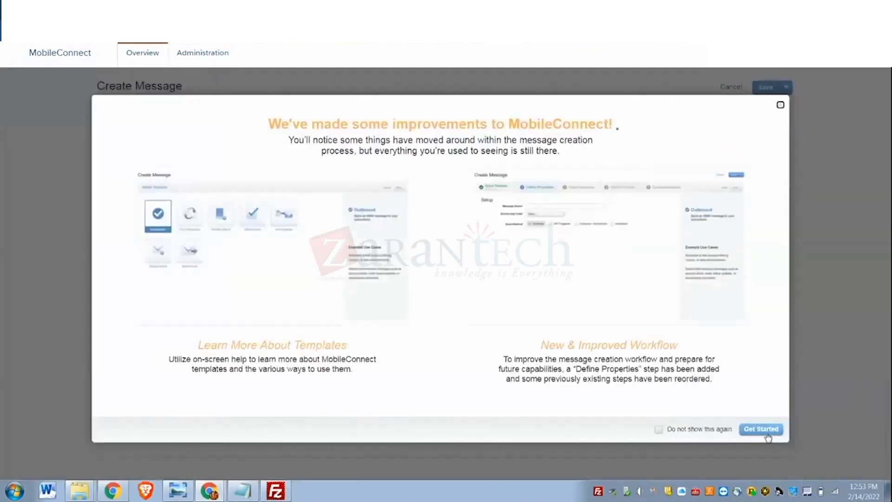
pyautogui.click(764, 430)
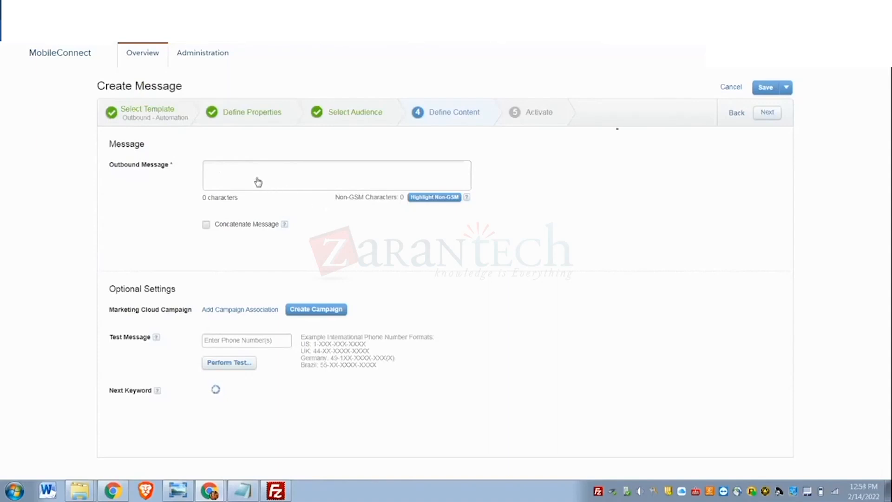
pyautogui.click(217, 177)
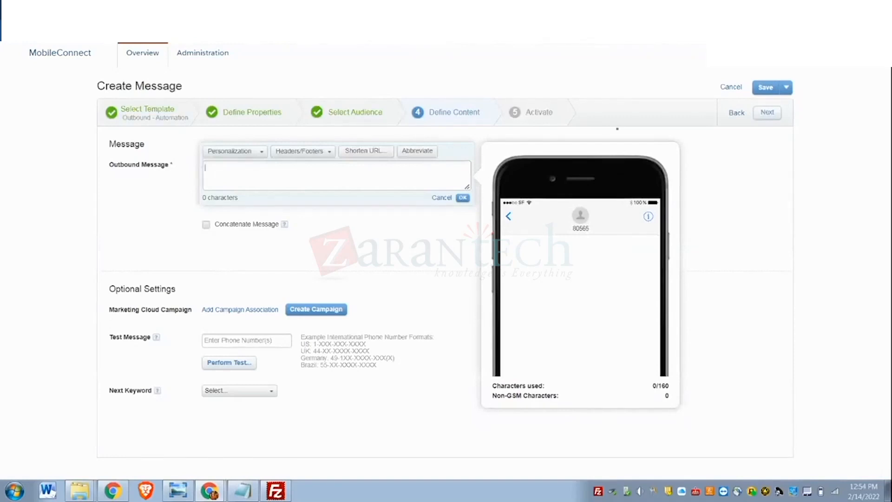
# - Duplicate the automation's browser tab and open the saved SMS message there for editing in Content Builder
pyautogui.click(47, 8)
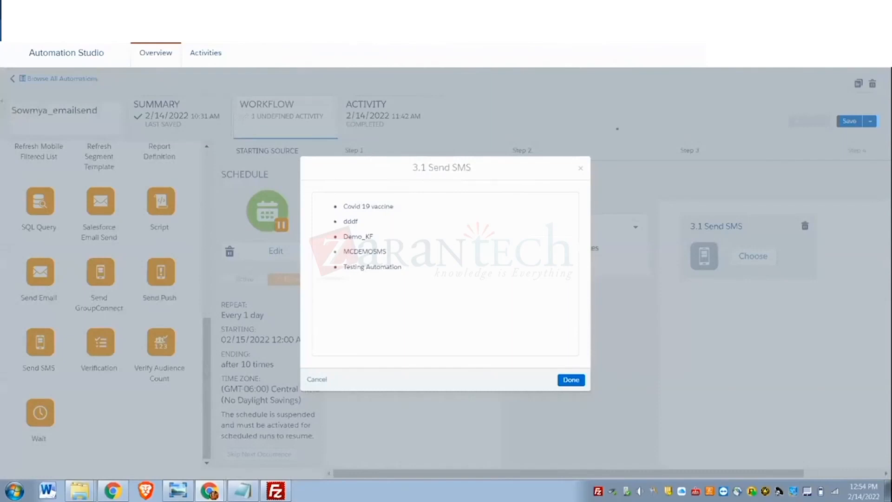
pyautogui.rightClick(70, 12)
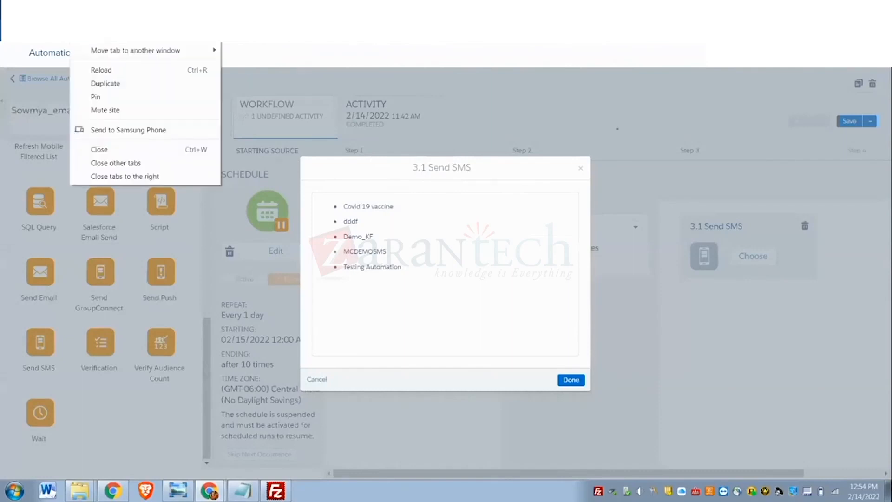
pyautogui.click(116, 85)
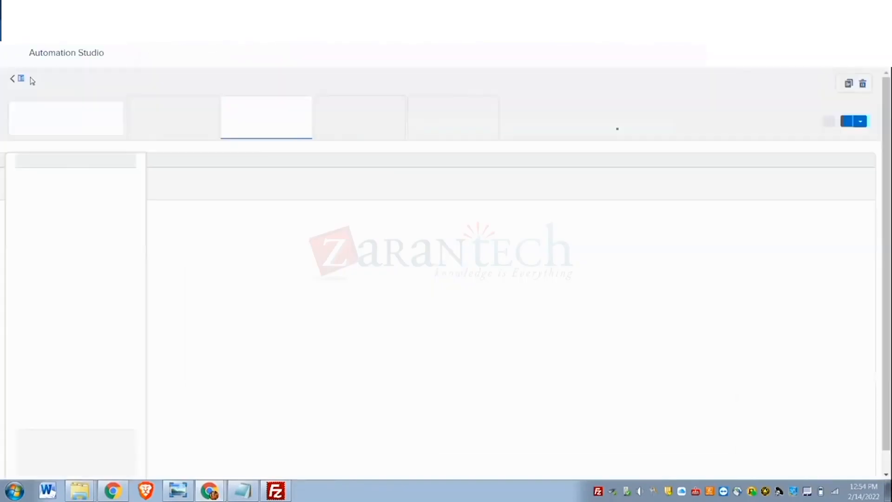
pyautogui.moveTo(18, 60)
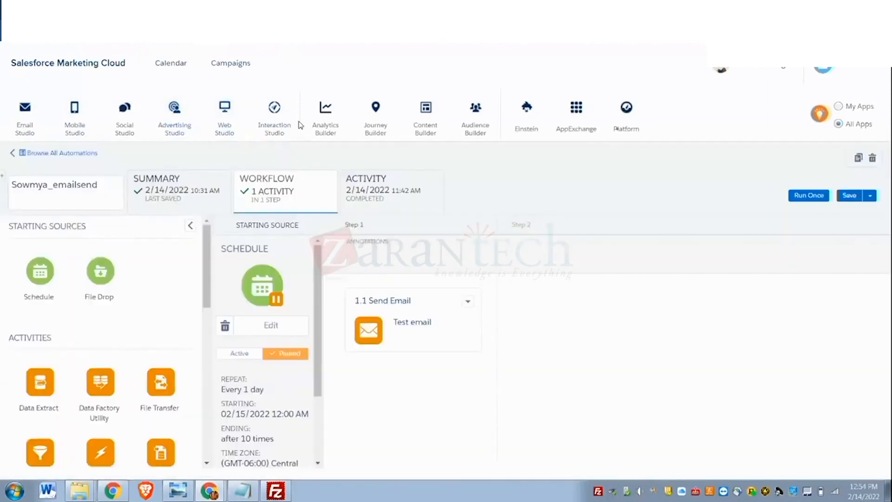
pyautogui.moveTo(327, 130)
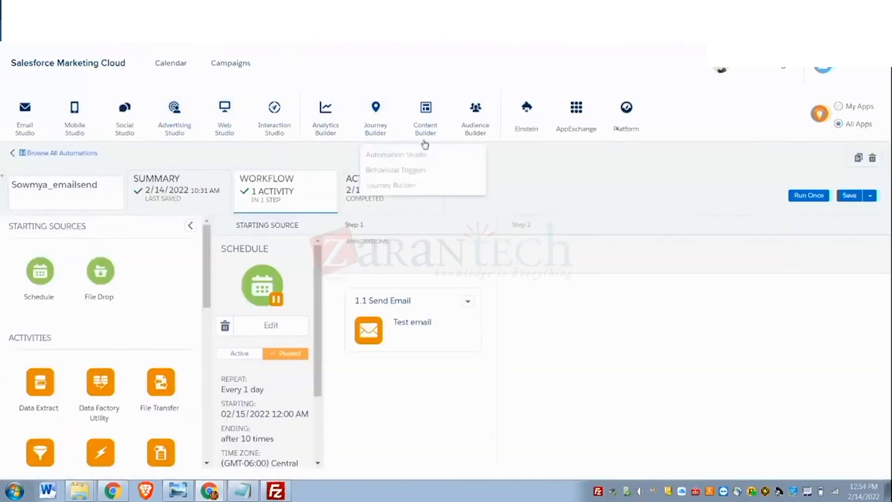
pyautogui.moveTo(425, 142)
pyautogui.click(430, 171)
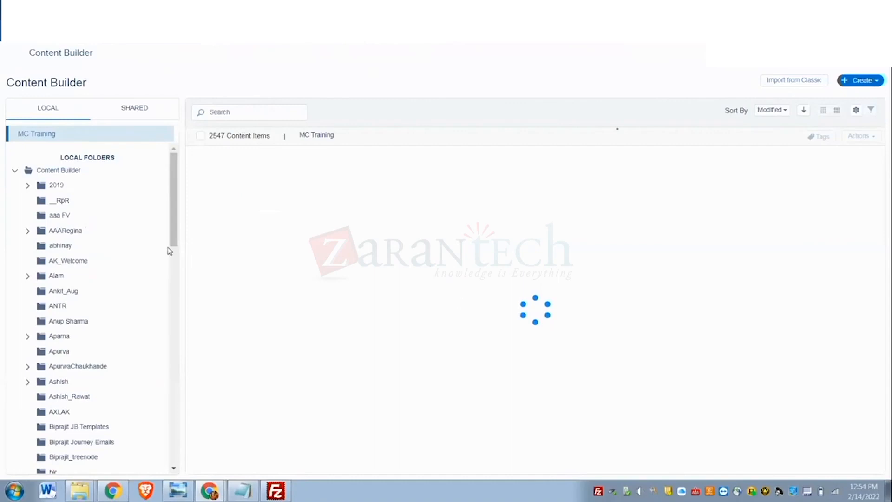
pyautogui.click(325, 190)
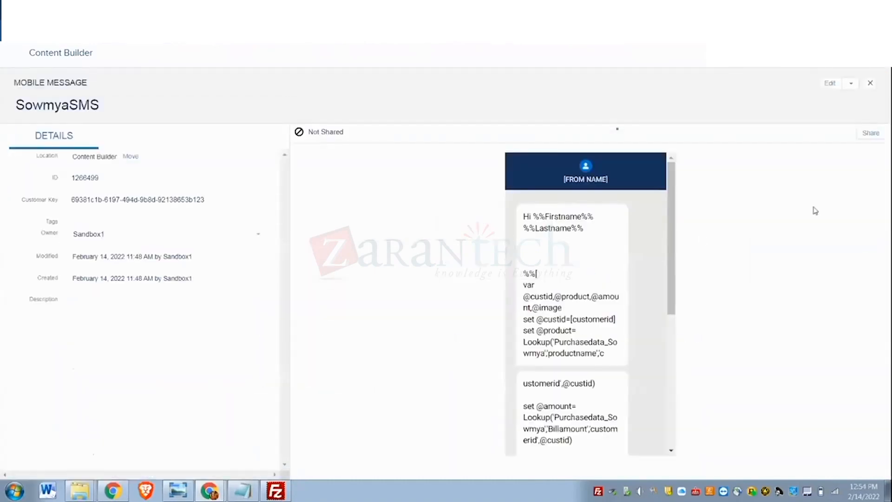
pyautogui.click(831, 83)
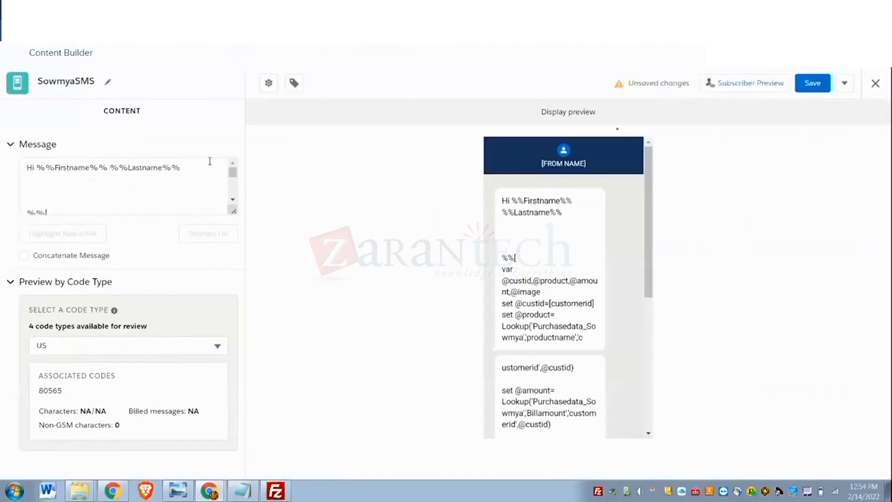
# - Remove the extra blank lines between the greeting and the AMPscript block in the SMS message
pyautogui.click(197, 171)
pyautogui.press('Delete')
pyautogui.press('Delete')
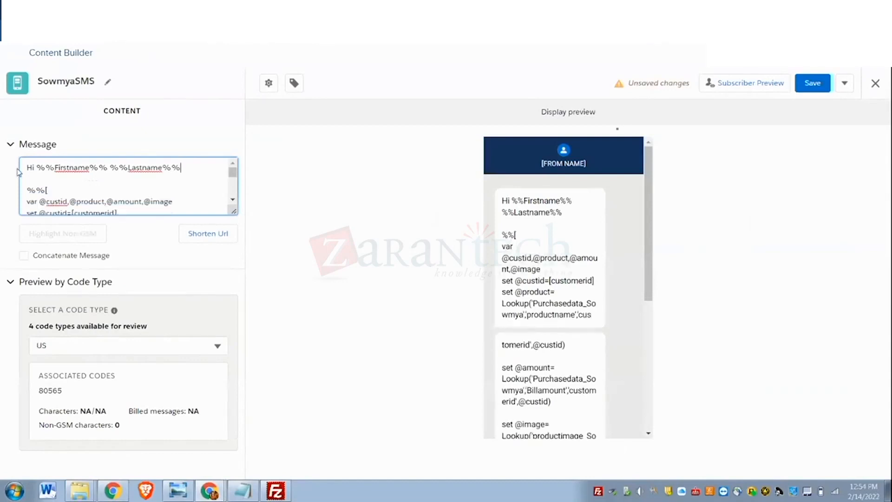
# - Copy the full SMS text with its AMPscript into the MobileConnect outbound message and accept it
pyautogui.moveTo(22, 167); pyautogui.dragTo(180, 175)
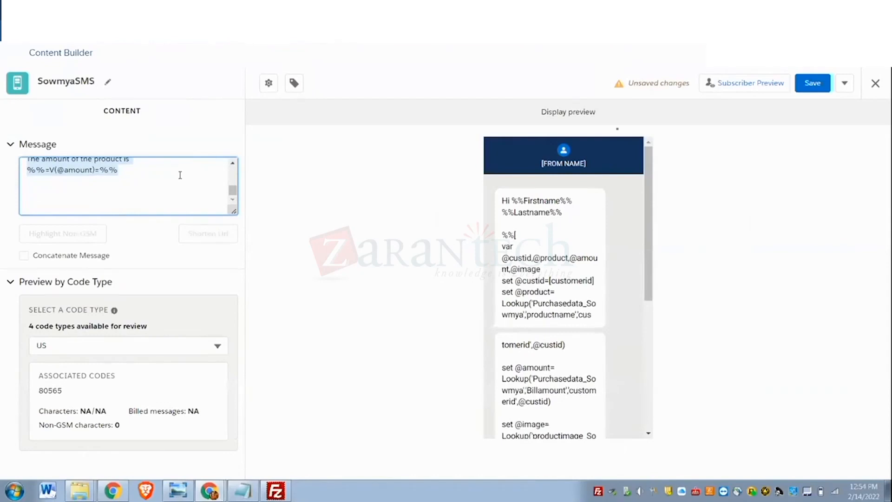
pyautogui.click(97, 7)
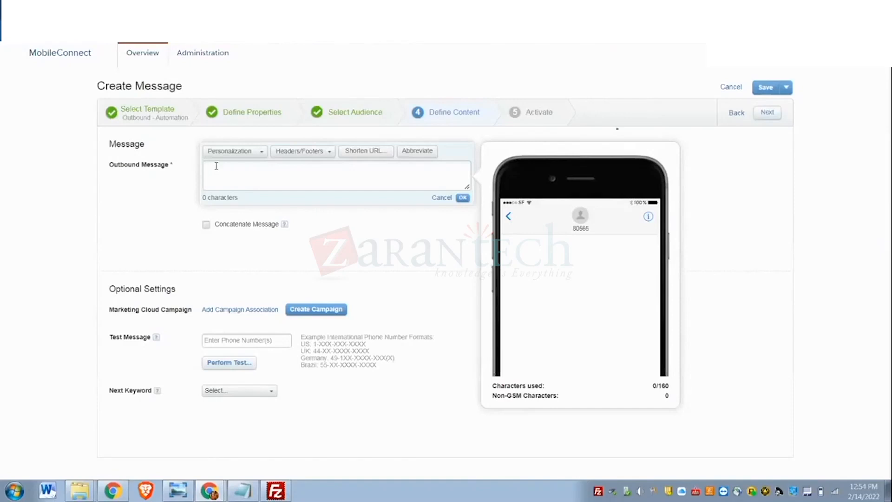
pyautogui.hotkey('ctrl', 'v')
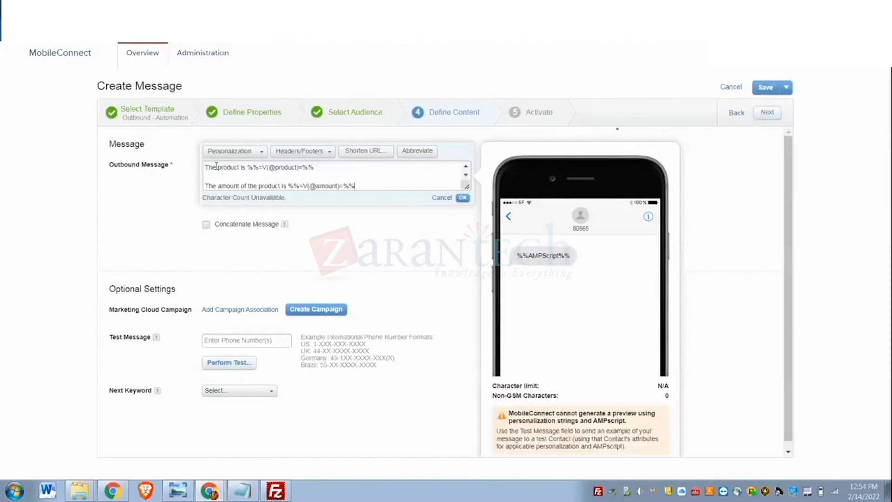
pyautogui.click(463, 198)
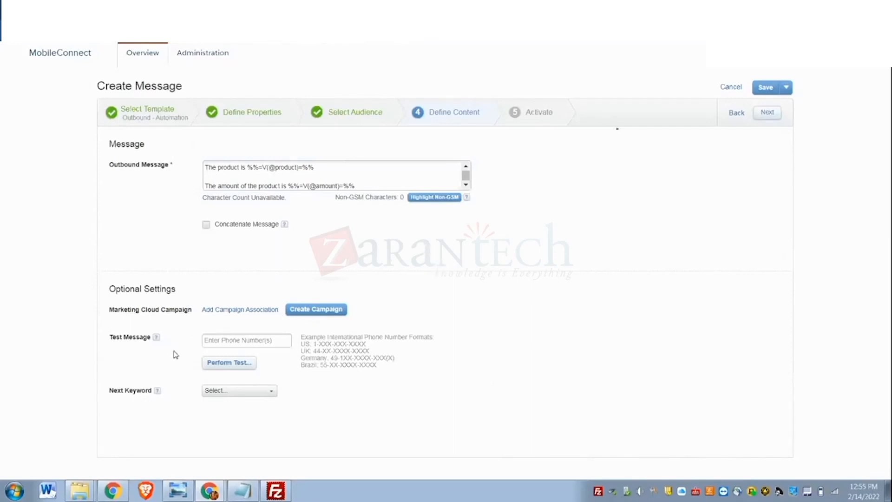
# - Proceed to the message summary and activate the automation-triggered outbound SMS message
pyautogui.click(768, 116)
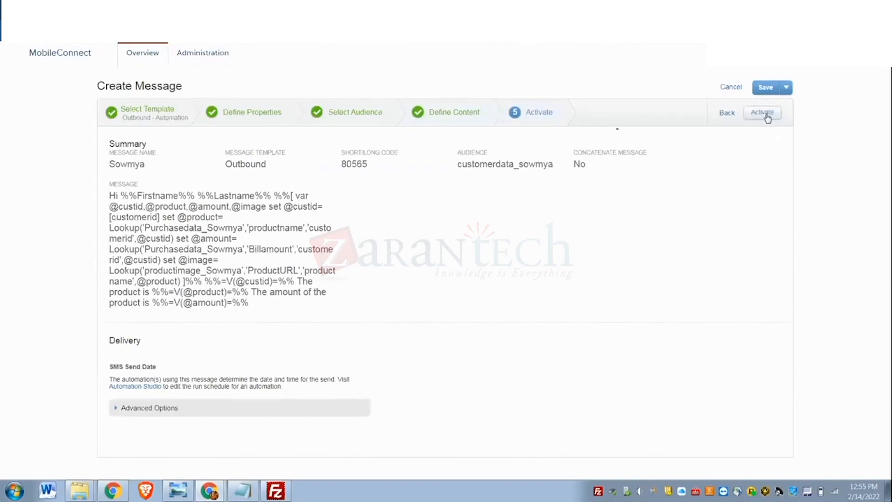
pyautogui.click(767, 117)
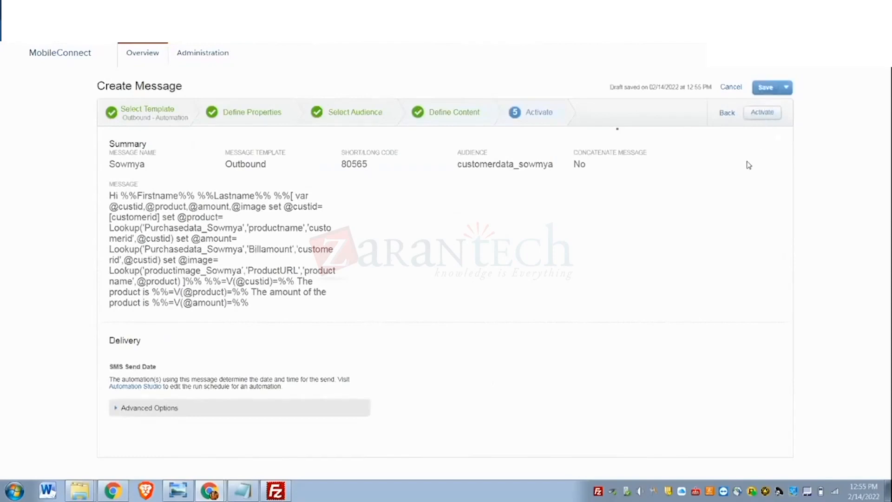
pyautogui.click(764, 114)
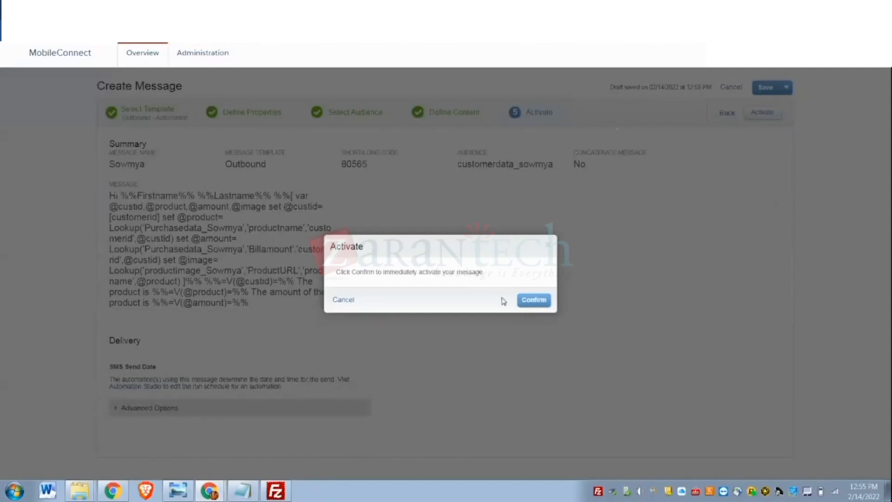
pyautogui.click(544, 303)
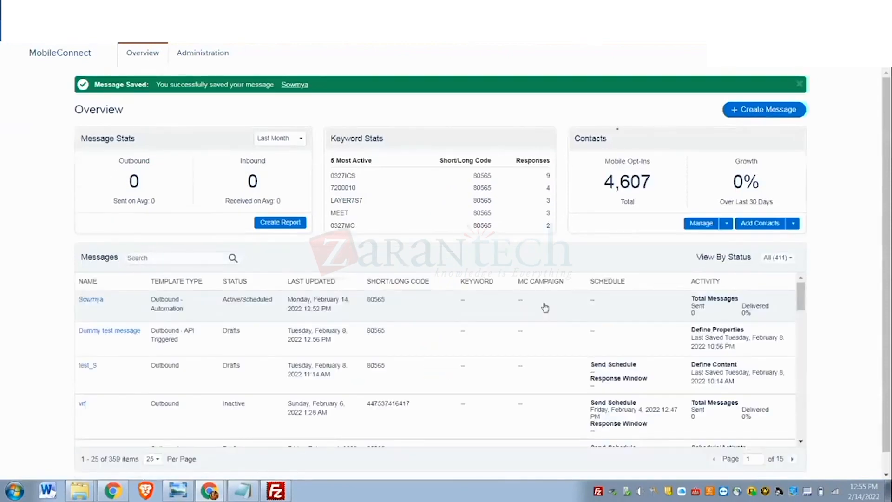
# - Assign the newly activated SMS message to the automation's step 3 Send SMS activity and save the automation
pyautogui.click(140, 7)
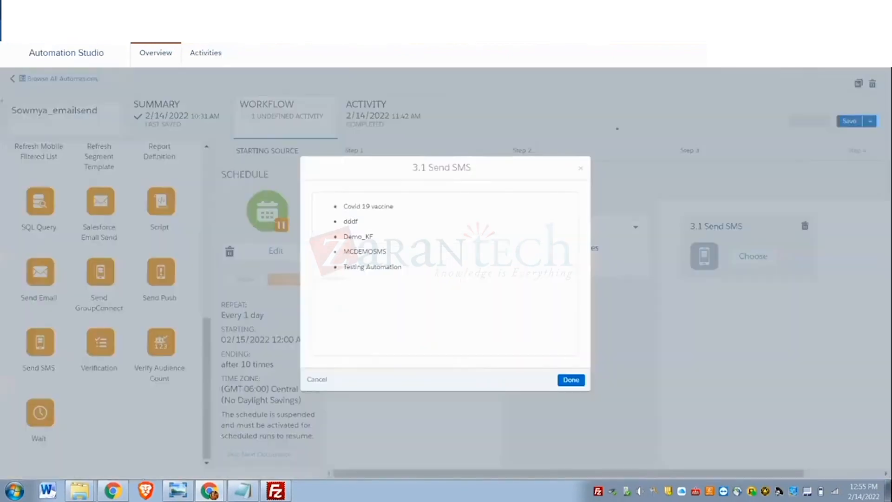
pyautogui.click(317, 380)
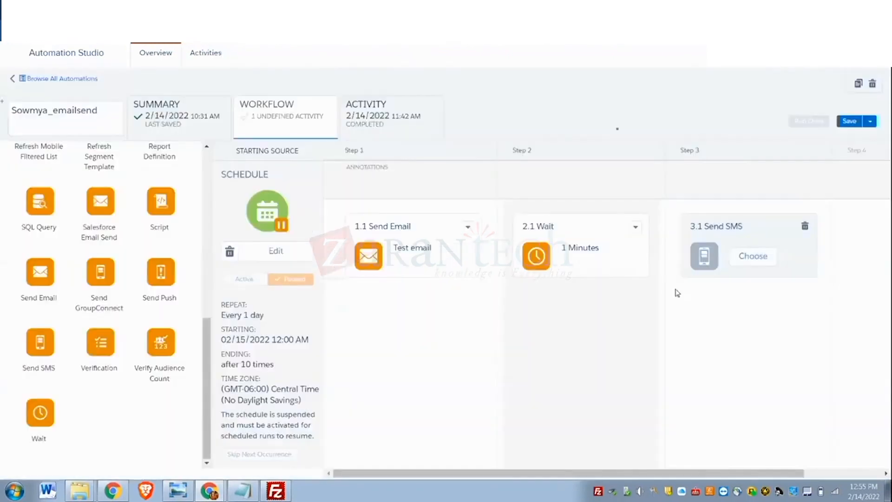
pyautogui.click(732, 251)
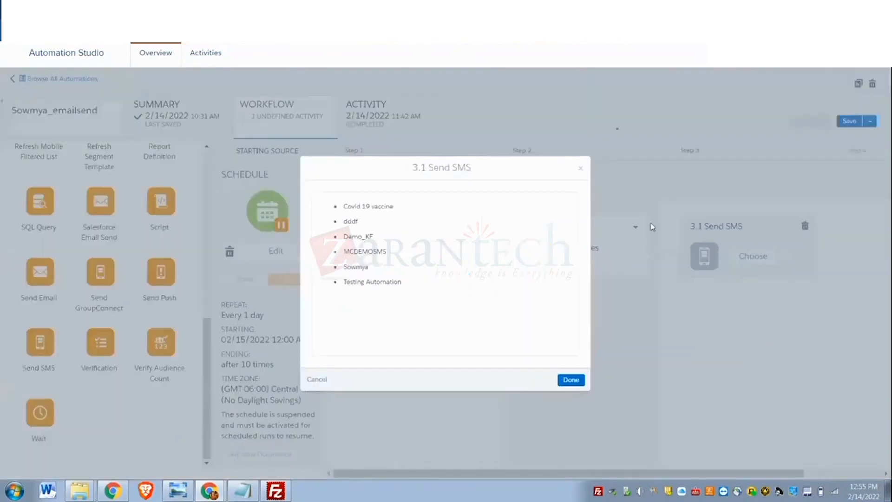
pyautogui.click(357, 268)
pyautogui.click(571, 380)
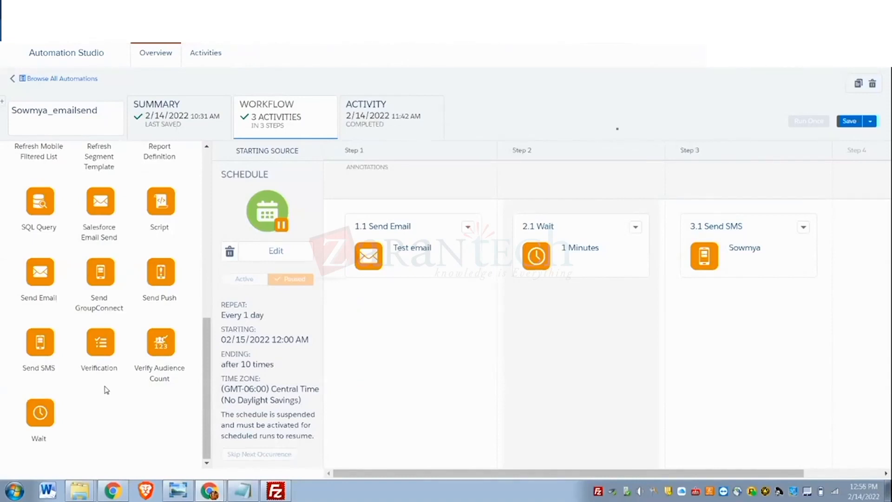
pyautogui.click(850, 121)
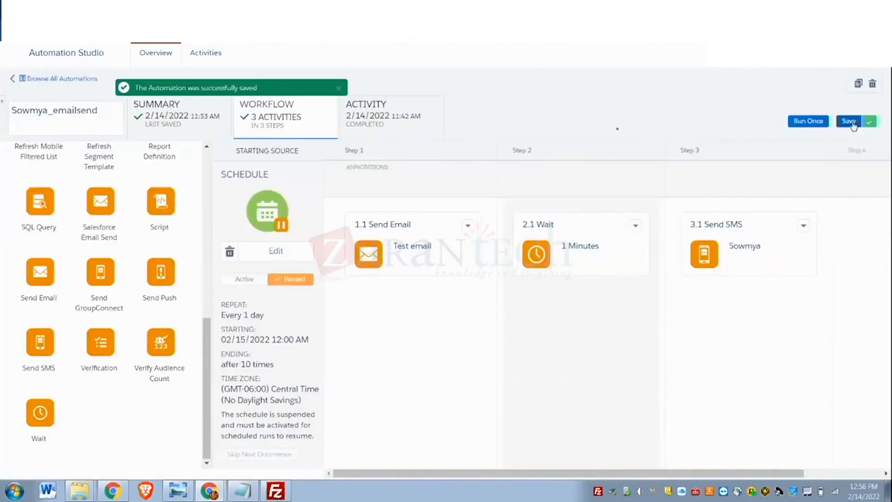
# - Run the automation once immediately with all activities selected
pyautogui.click(809, 122)
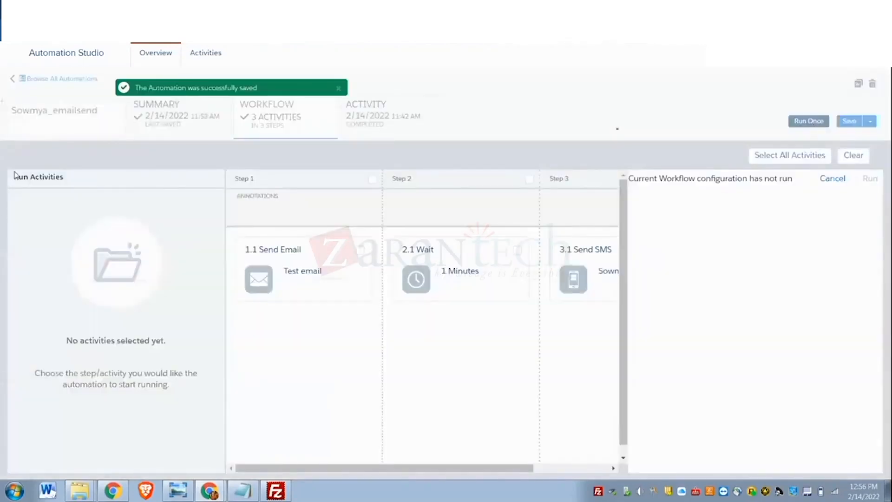
pyautogui.click(795, 155)
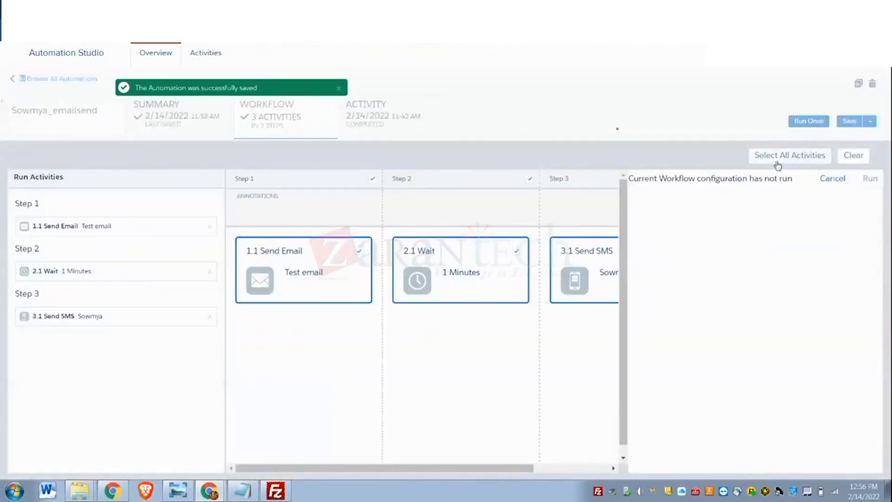
pyautogui.click(869, 180)
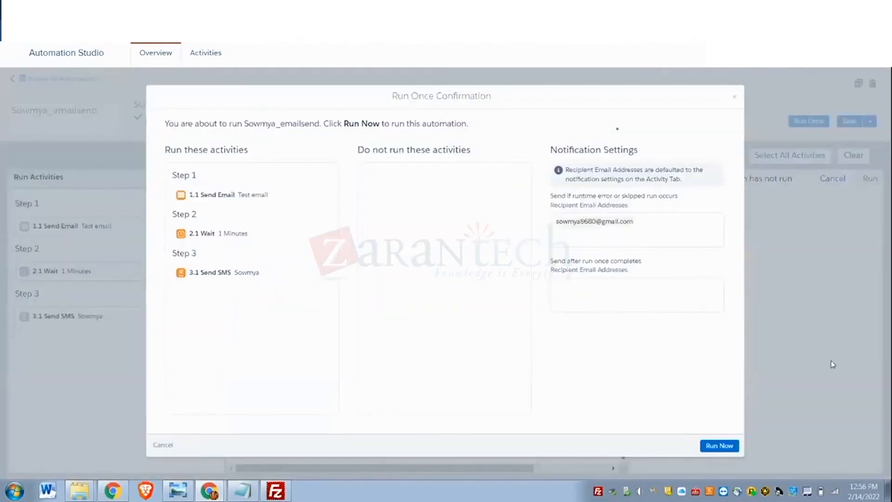
pyautogui.click(723, 447)
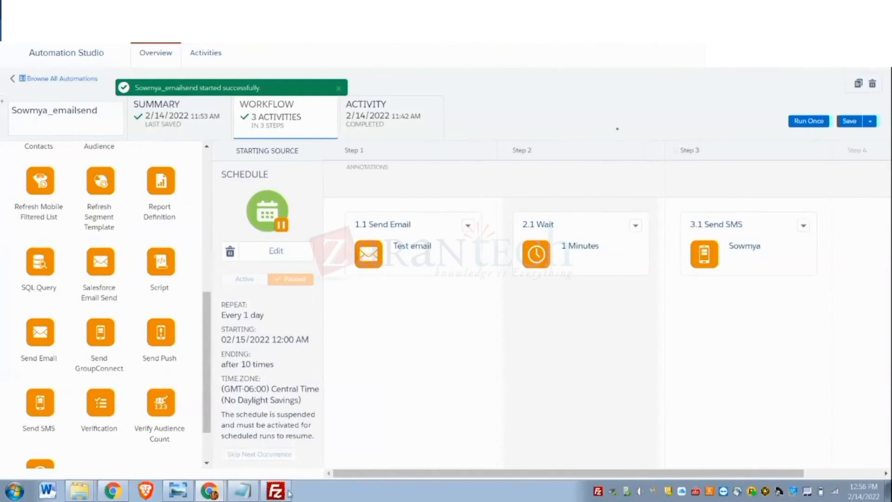
pyautogui.moveTo(277, 491)
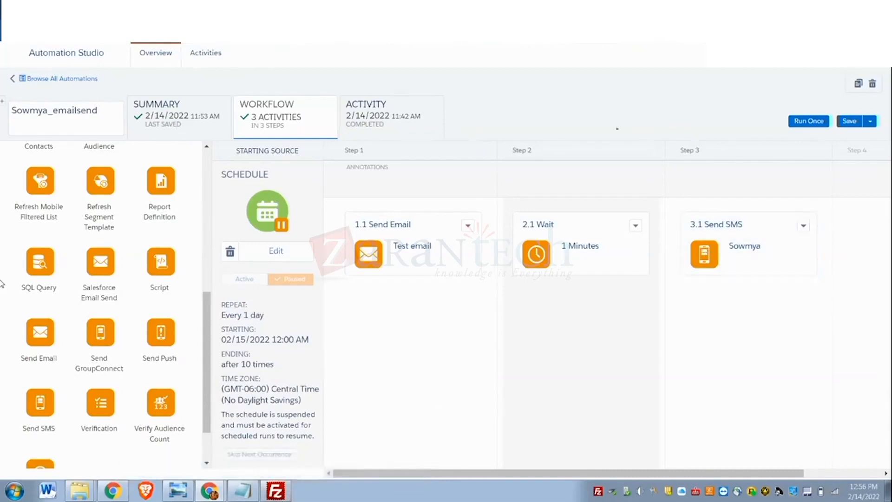
pyautogui.scroll(5, 175, 271)
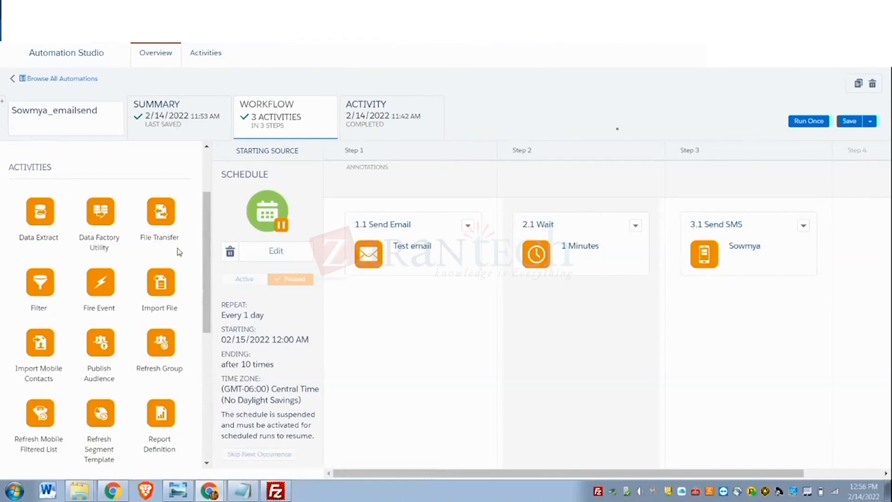
pyautogui.scroll(-3, 160, 364)
pyautogui.scroll(-3, 161, 365)
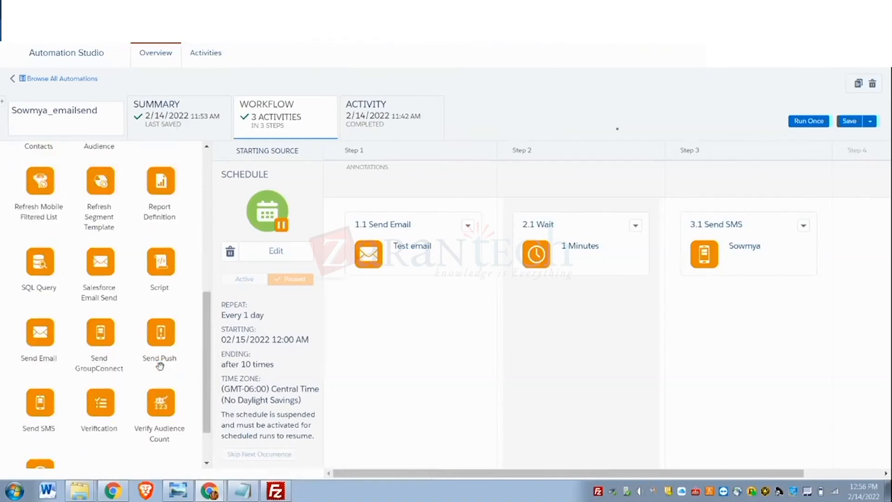
pyautogui.scroll(10, 191, 353)
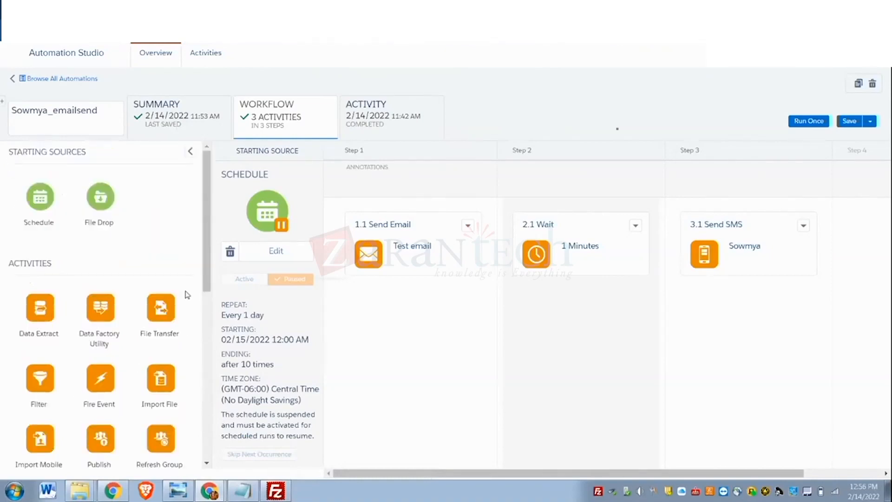